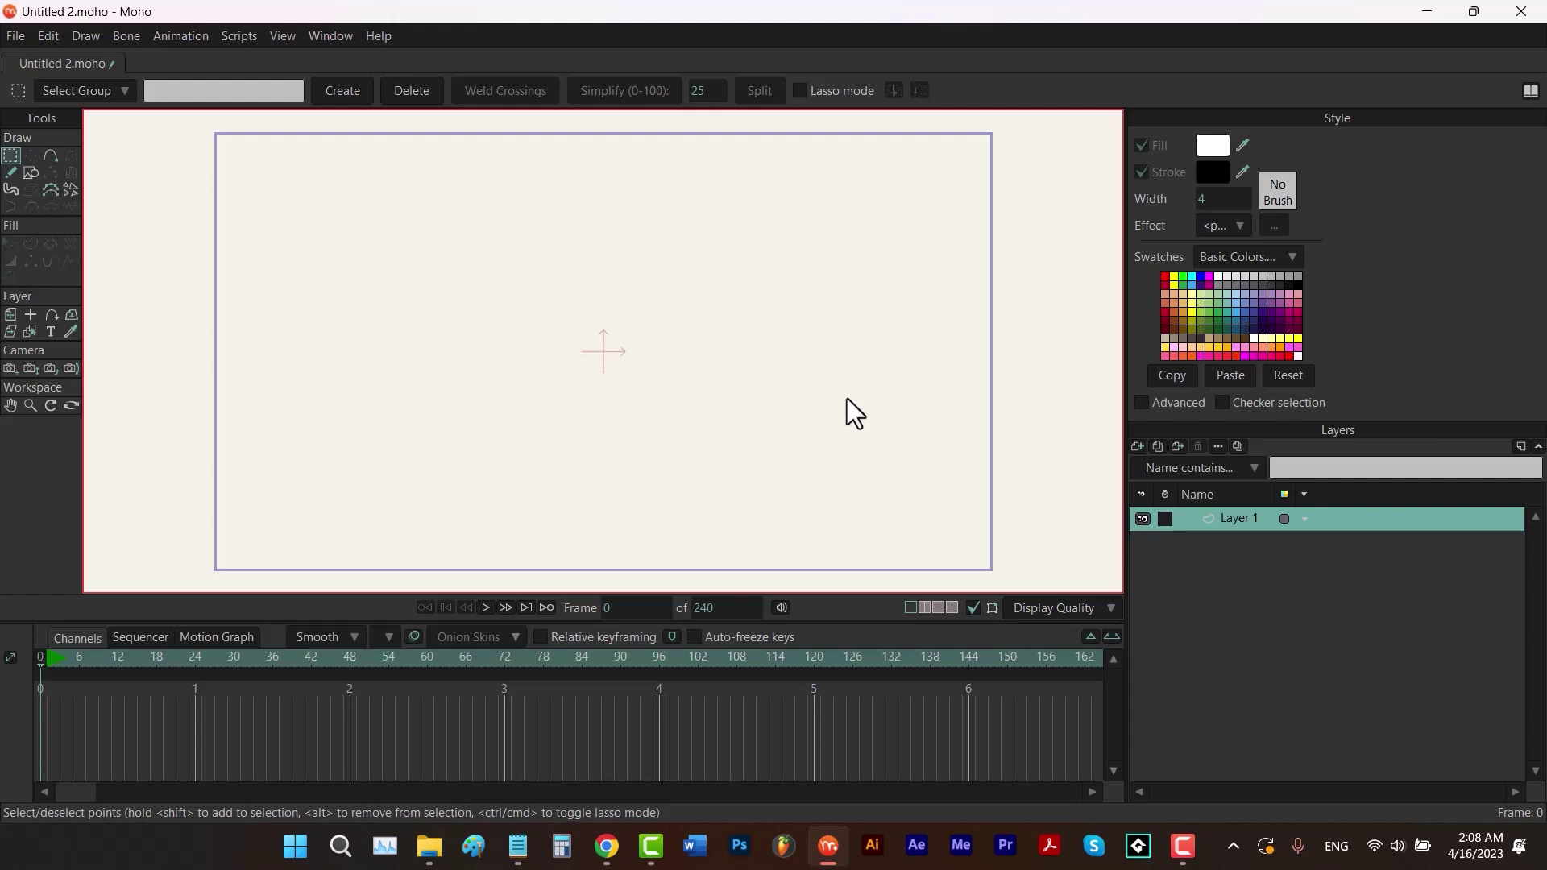
Show the advanced style options and draw a bright green rectangle with a black outline near the canvas centre.
left_click(1140, 402)
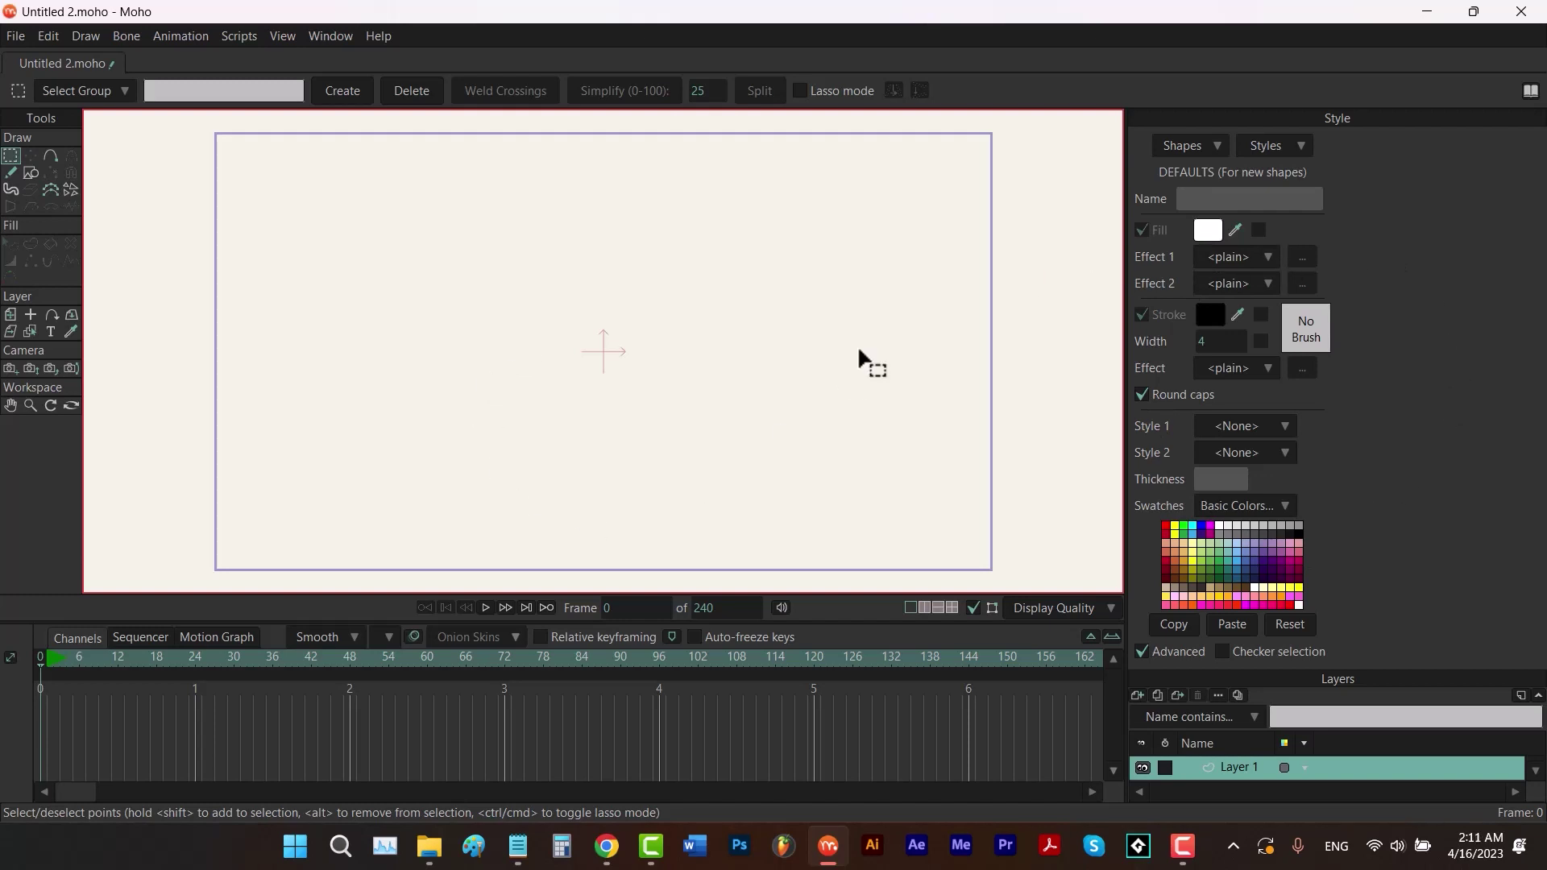
left_click(1182, 523)
key("r")
mouse_move(601, 318)
left_mouse_down()
mouse_move(708, 404)
mouse_move(801, 446)
left_mouse_up()
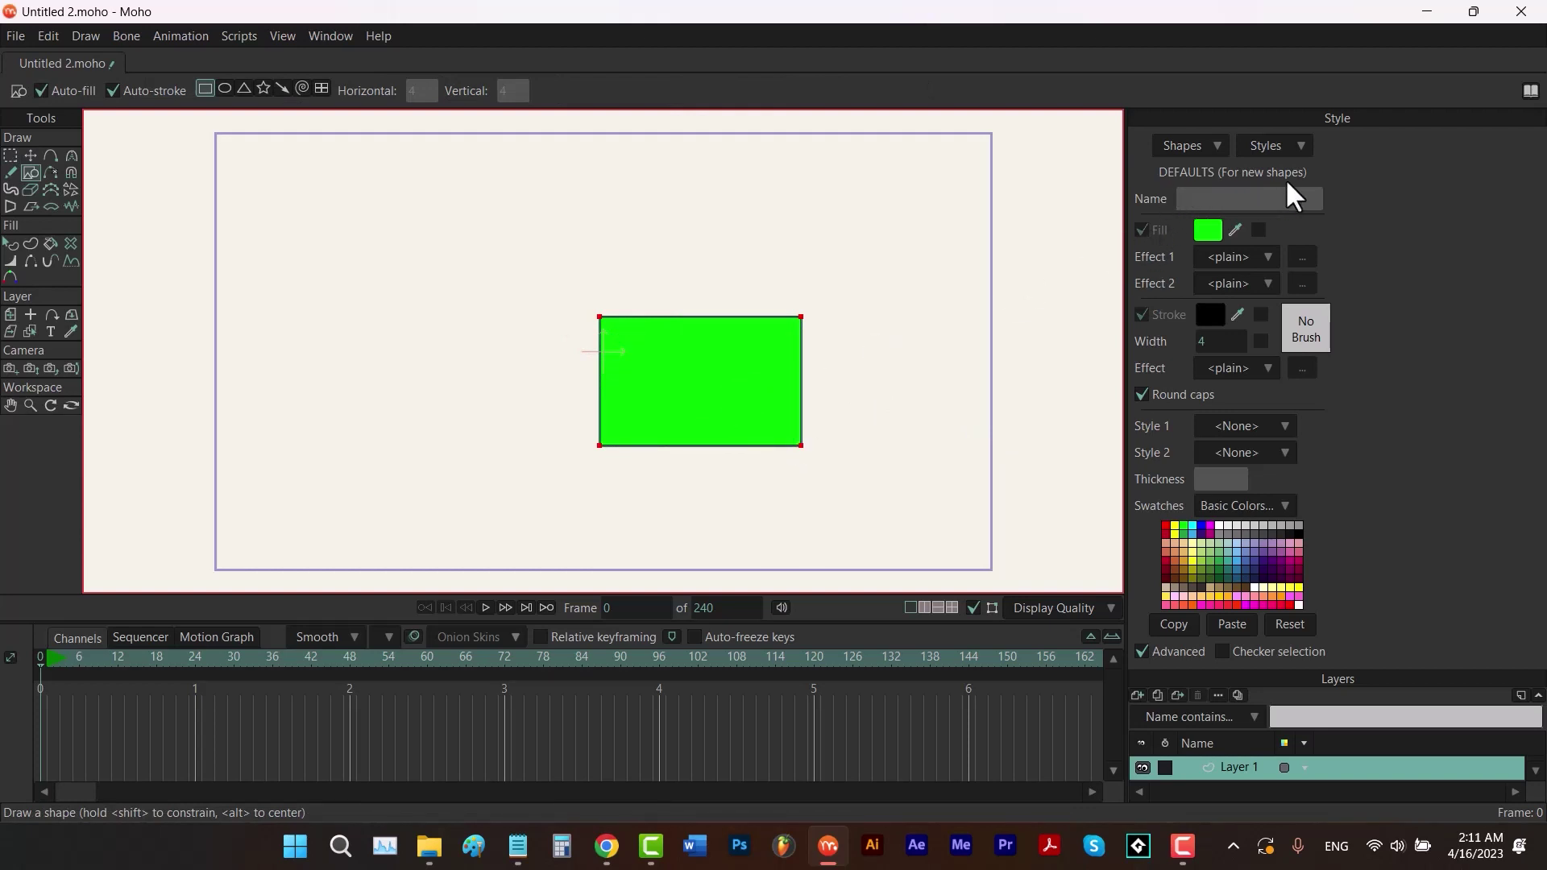
Select the green rectangle with the Select Shape tool and pick S1 from the layer's shape list.
key("q")
left_click(747, 392)
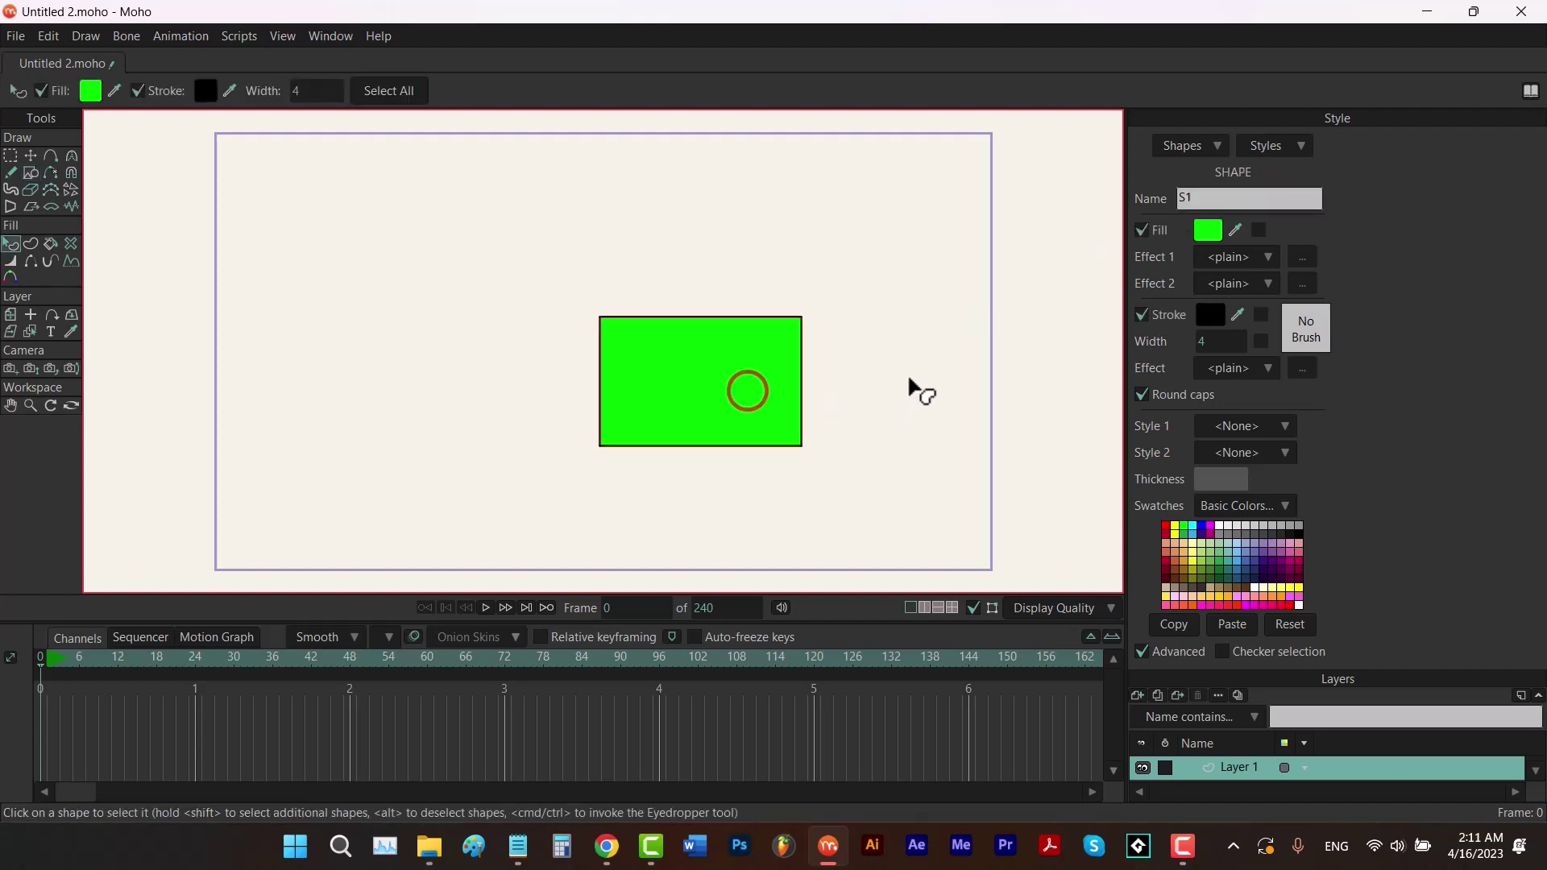
left_click(1197, 145)
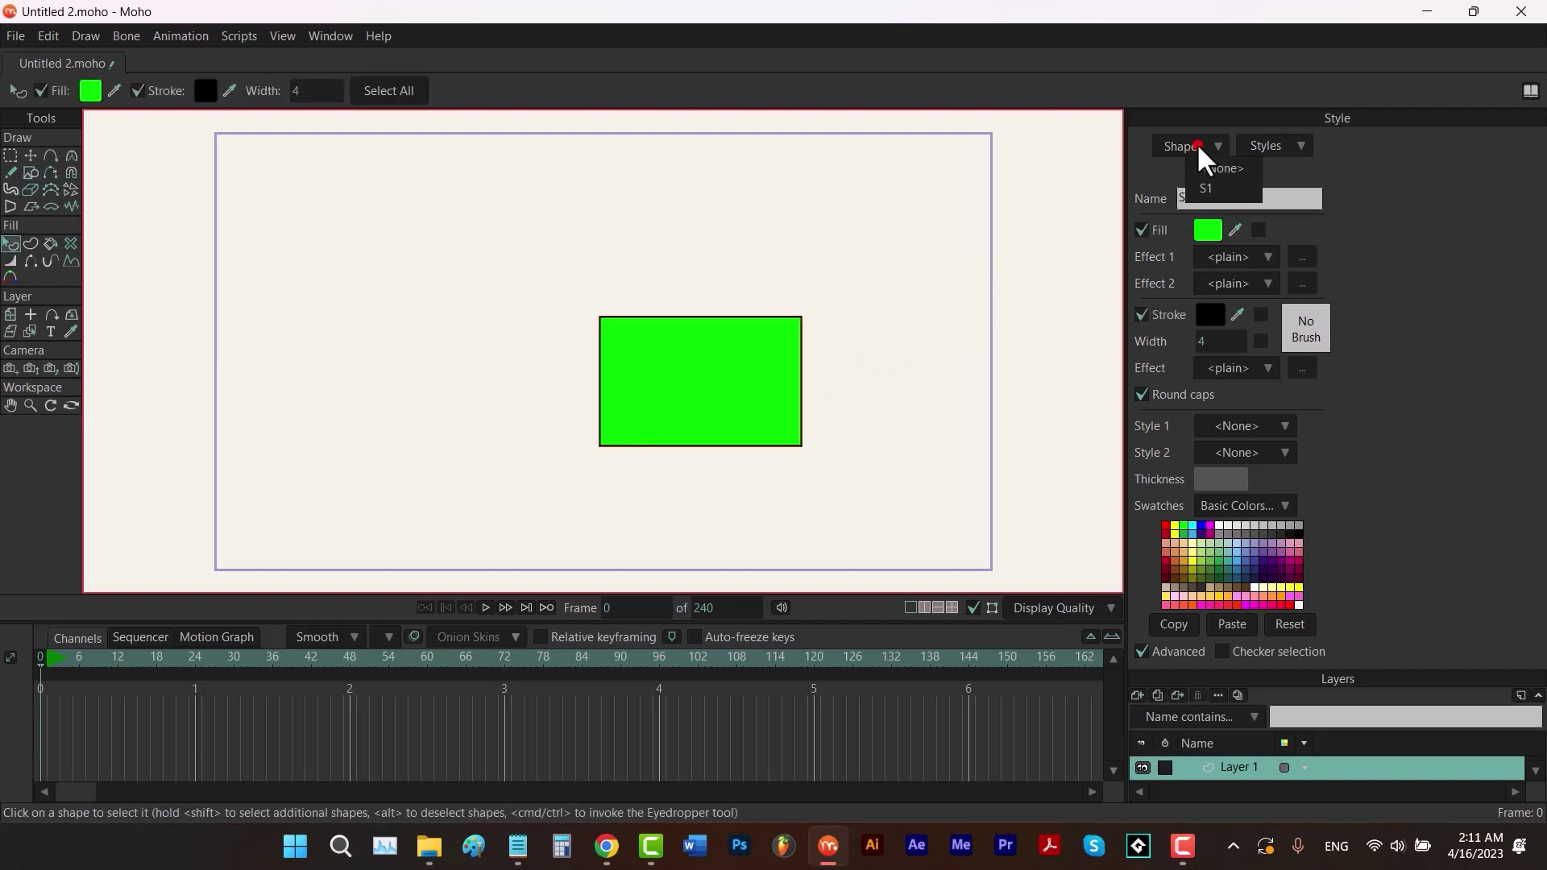
left_click(1219, 181)
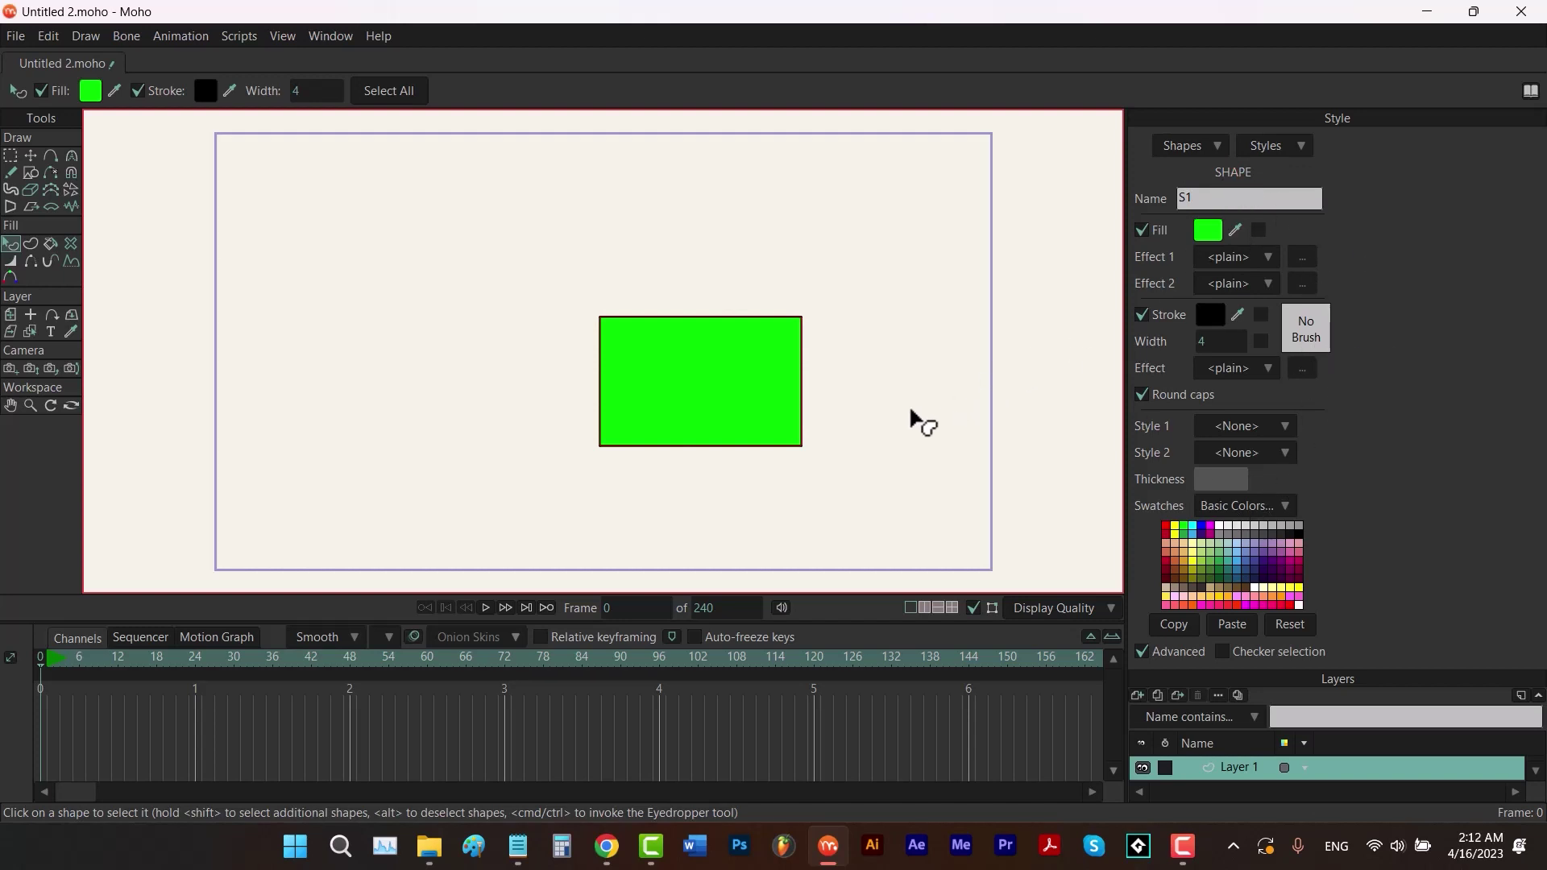
Deselect and reselect the rectangle, first directly on the canvas and again by choosing <None> and S1 among the shapes.
left_click(925, 376)
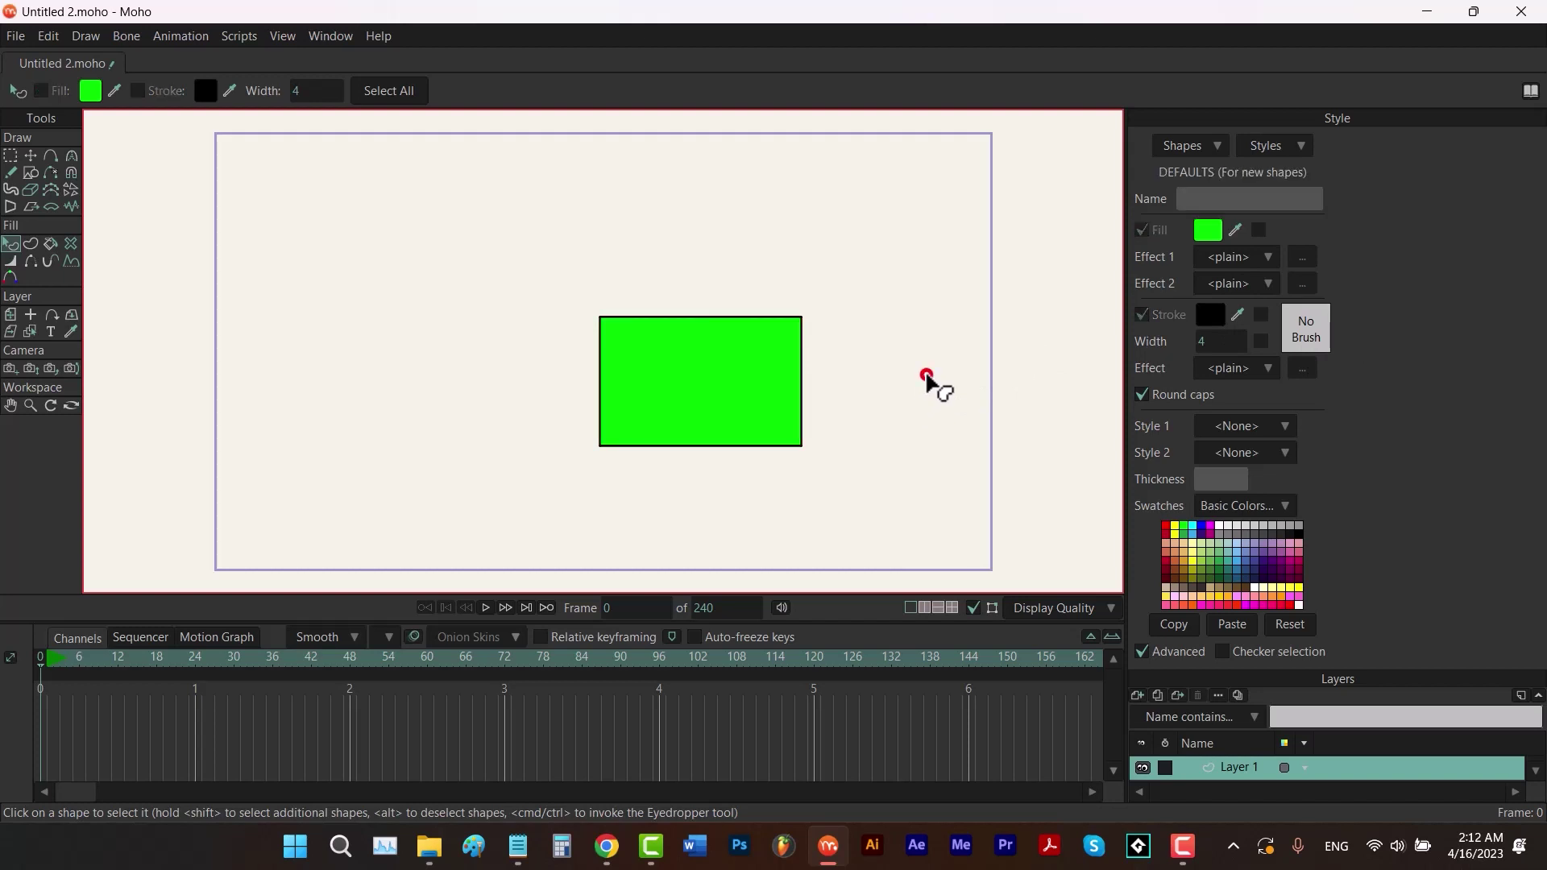
left_click(785, 385)
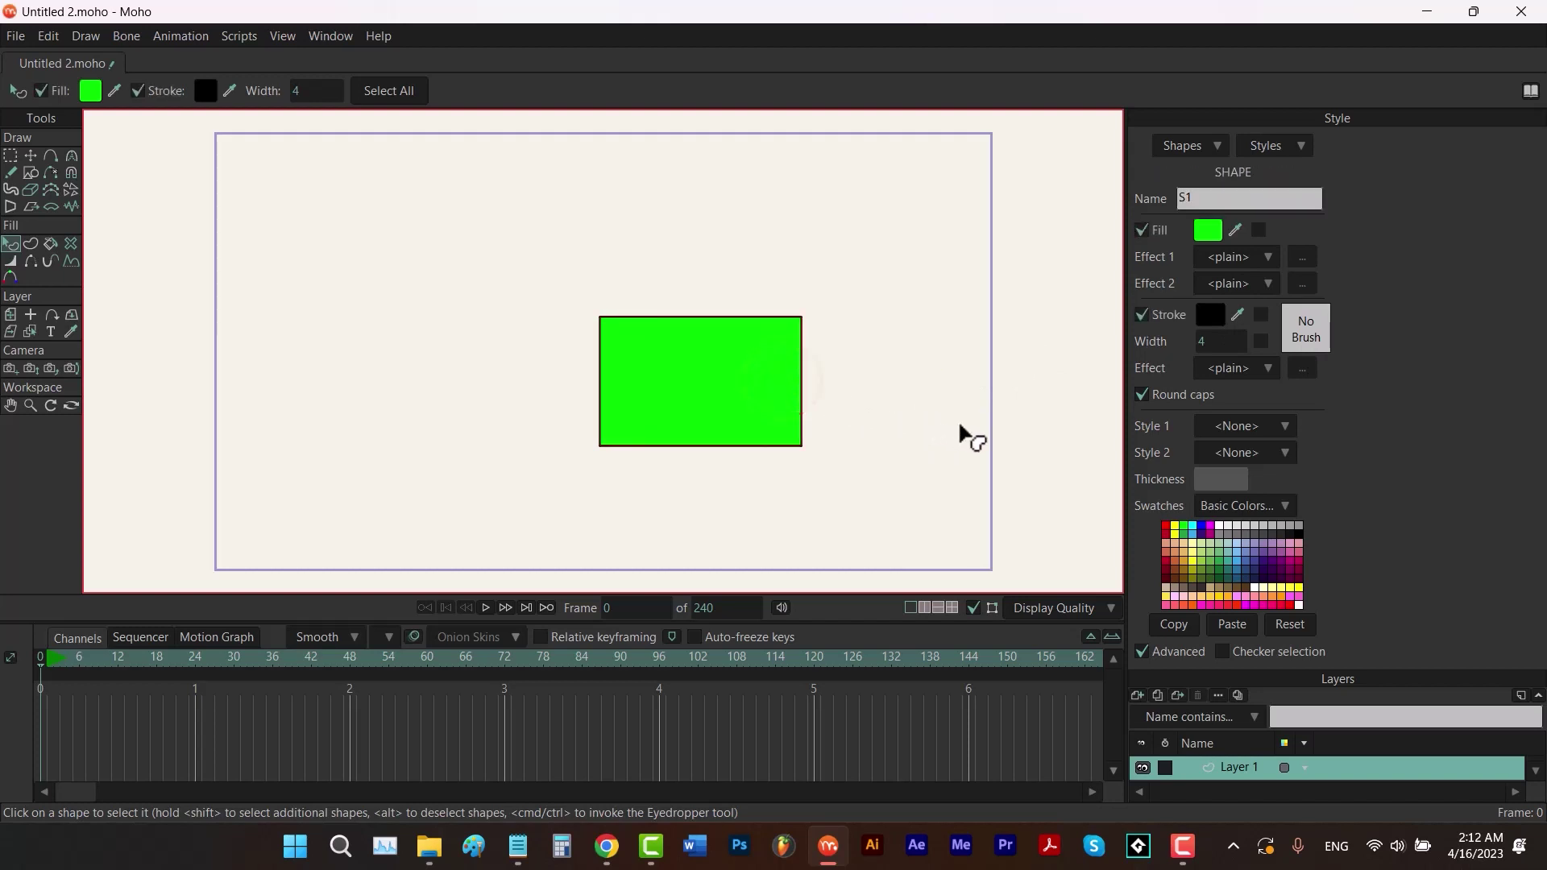
left_click(1191, 155)
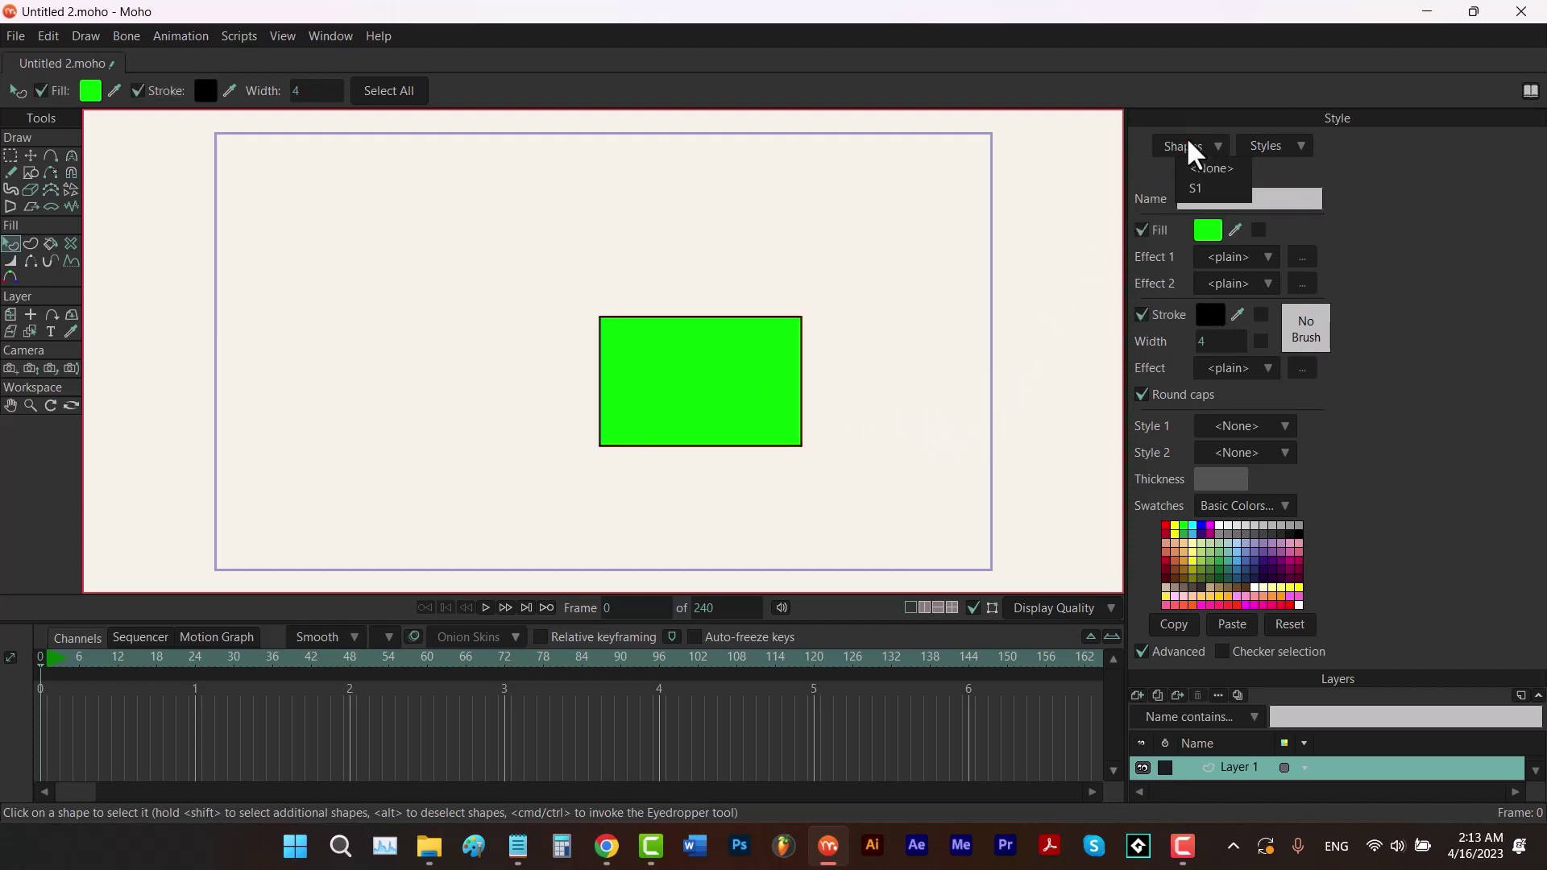
left_click(1202, 166)
left_click(1198, 139)
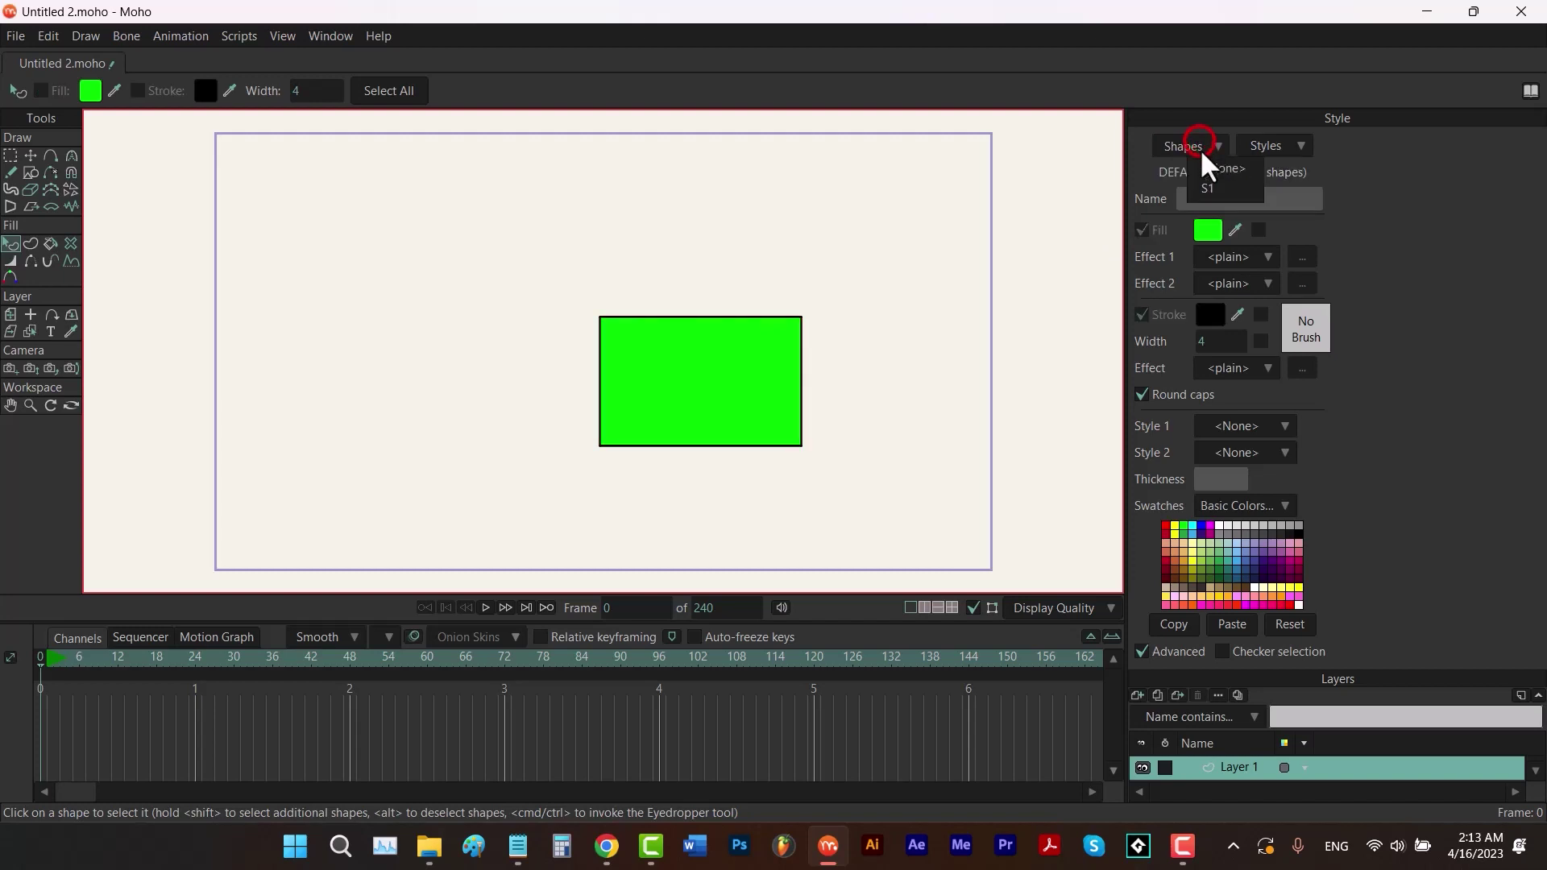
left_click(1204, 188)
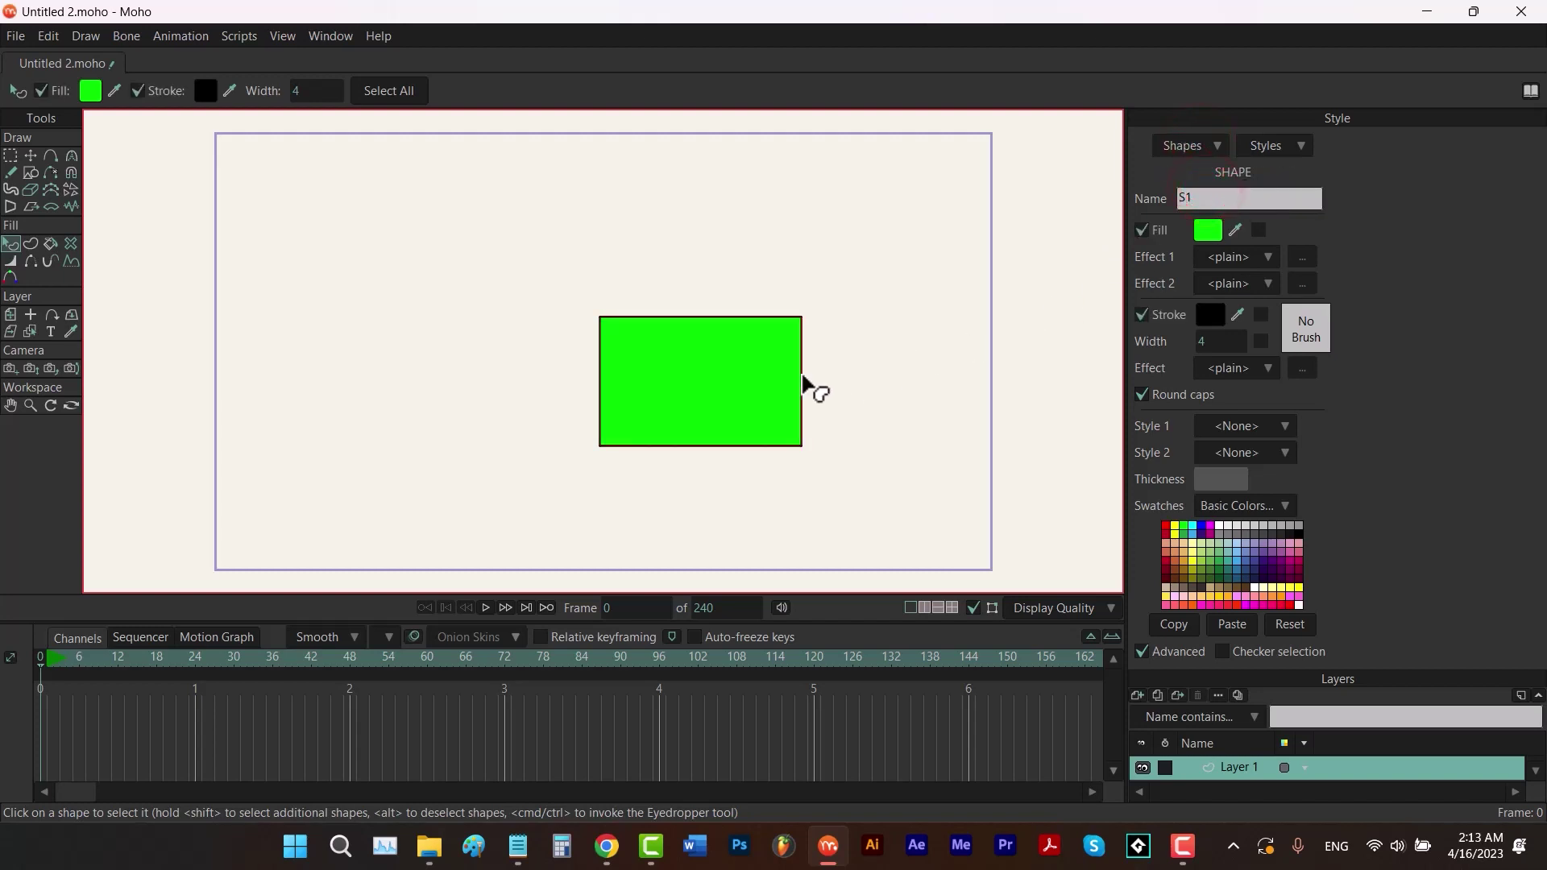
Rename the selected rectangle shape as "shape".
double_click(1204, 197)
type("shape")
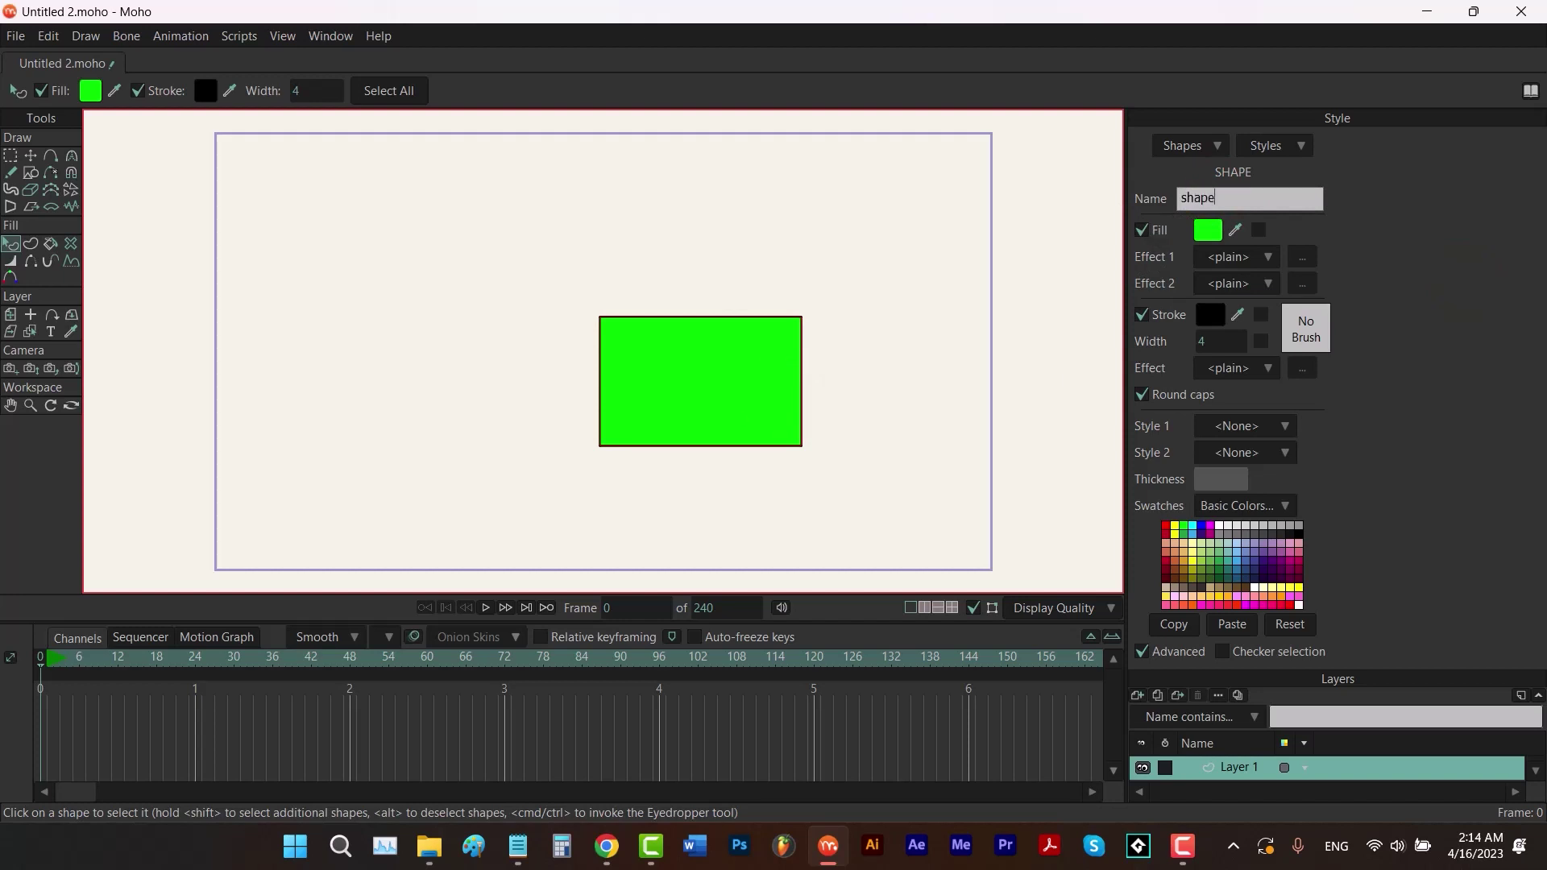
key("Return")
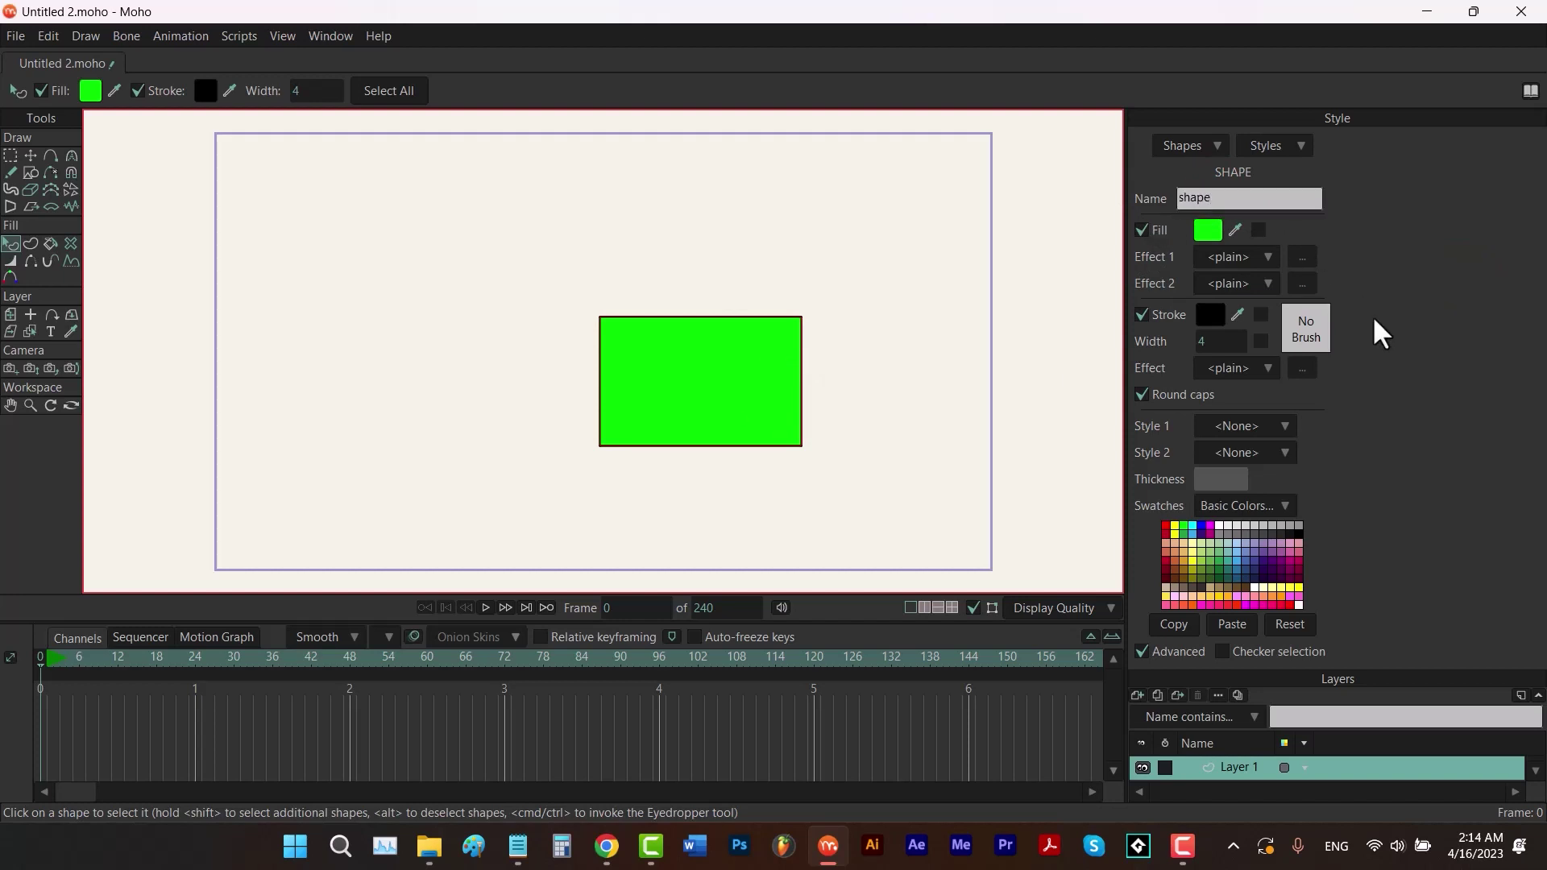
Draw a large green ellipse on the canvas to the left of the rectangle.
key("r")
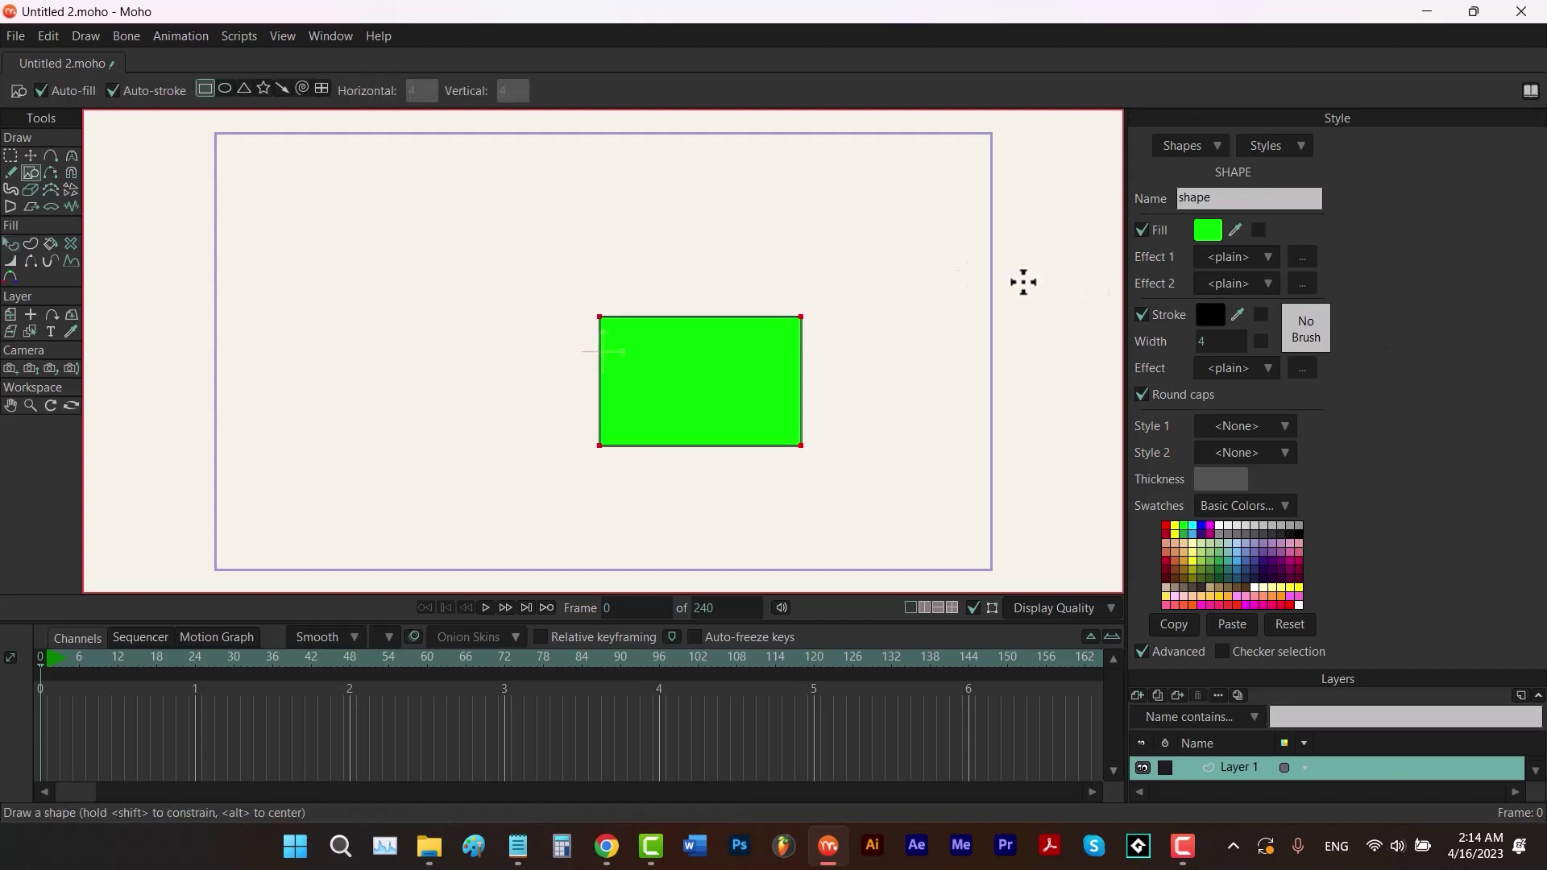
left_click(225, 90)
left_click_drag(525, 255, 293, 478)
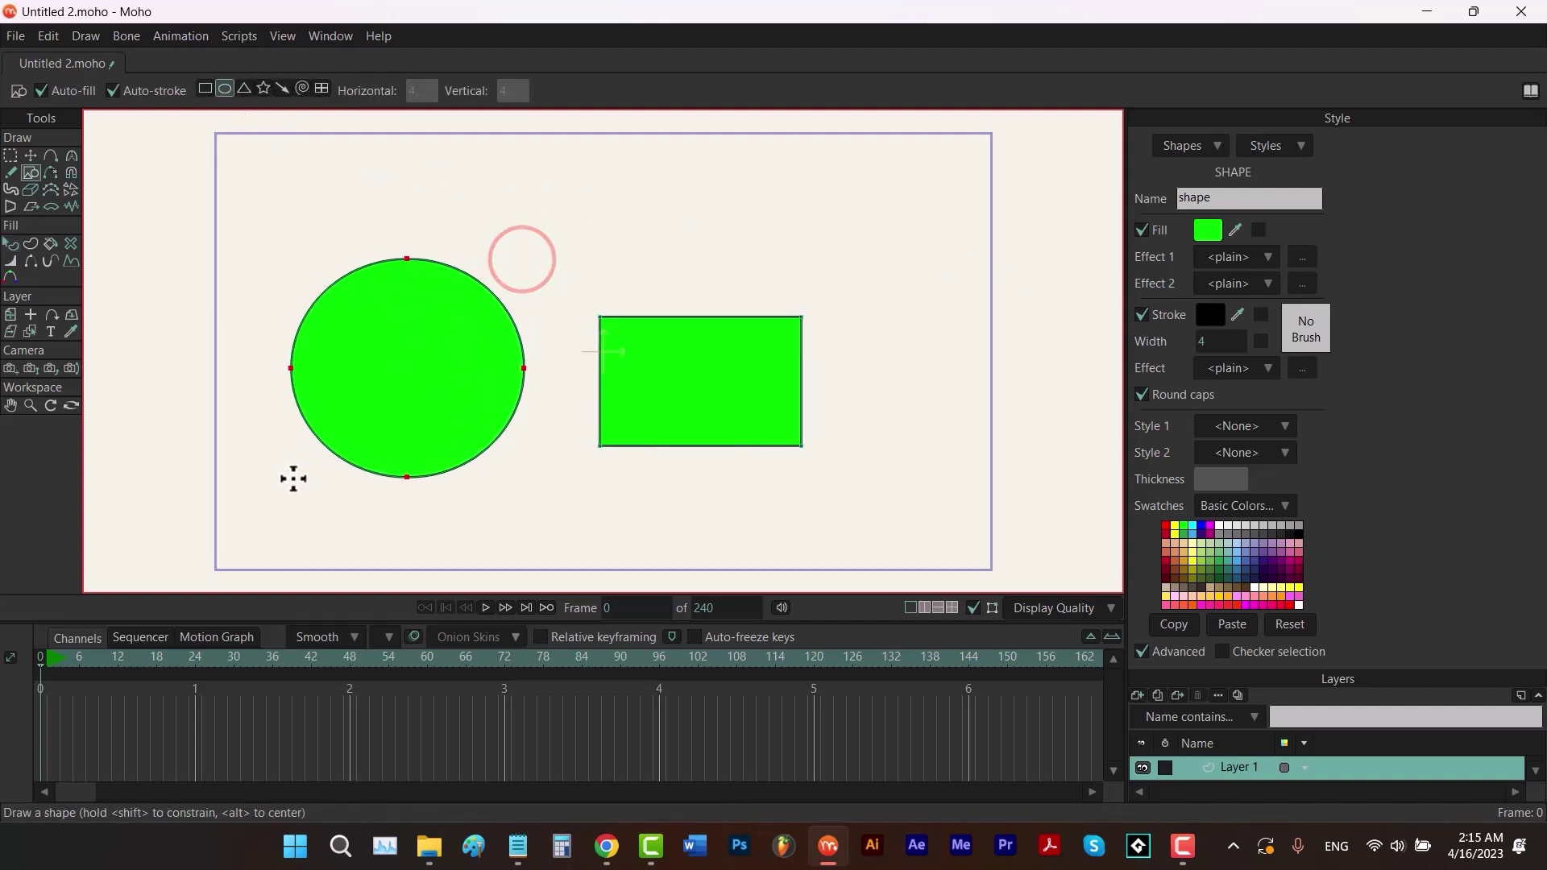
Select the ellipse and change its fill to light blue from the colour swatches.
key("q")
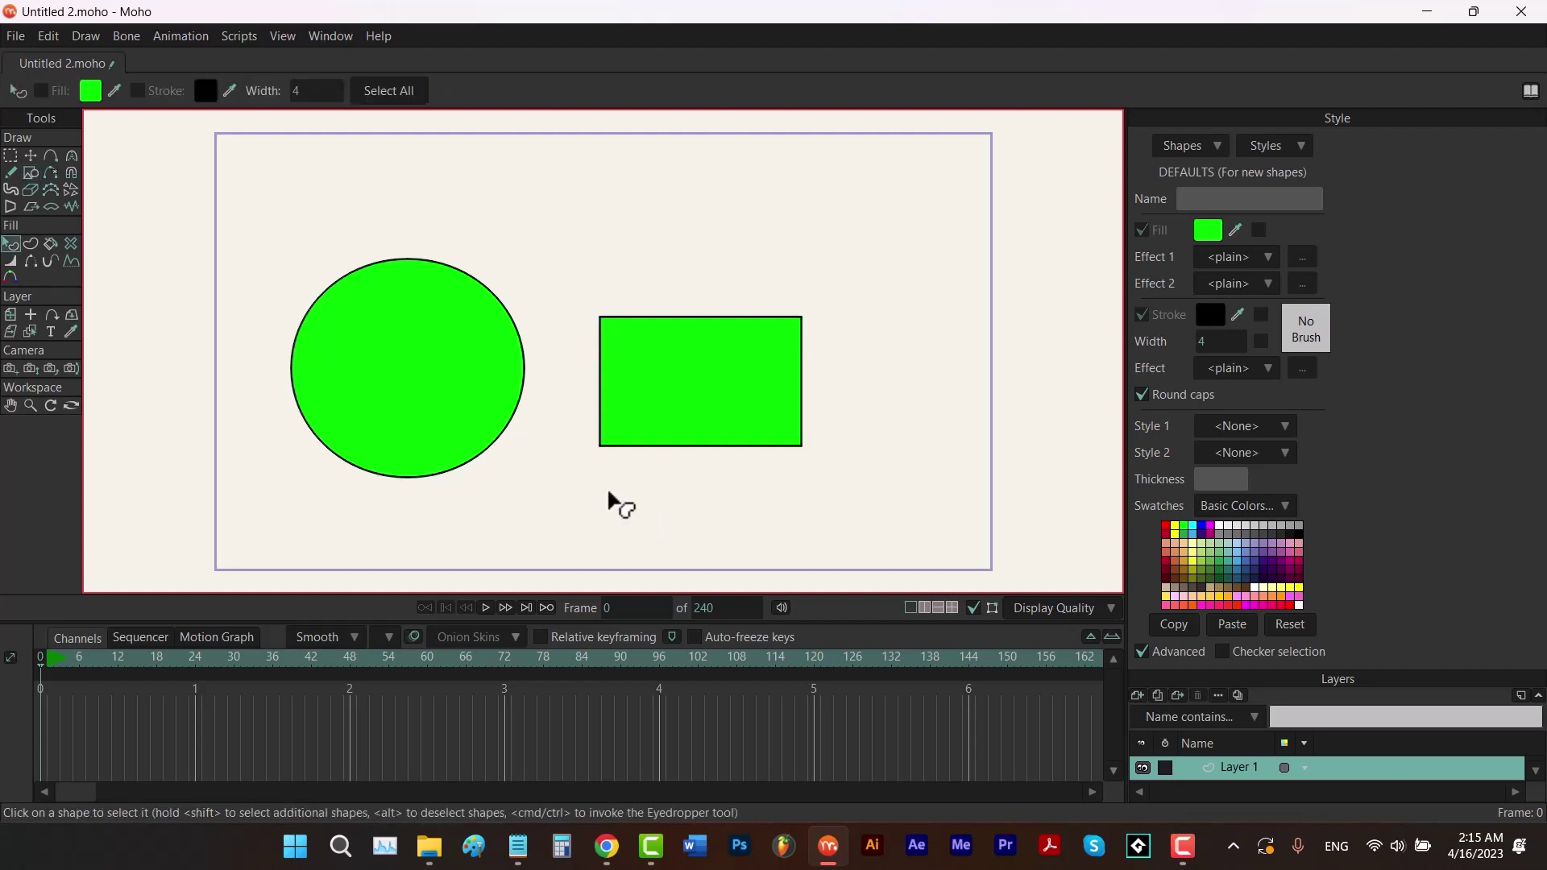
left_click(482, 367)
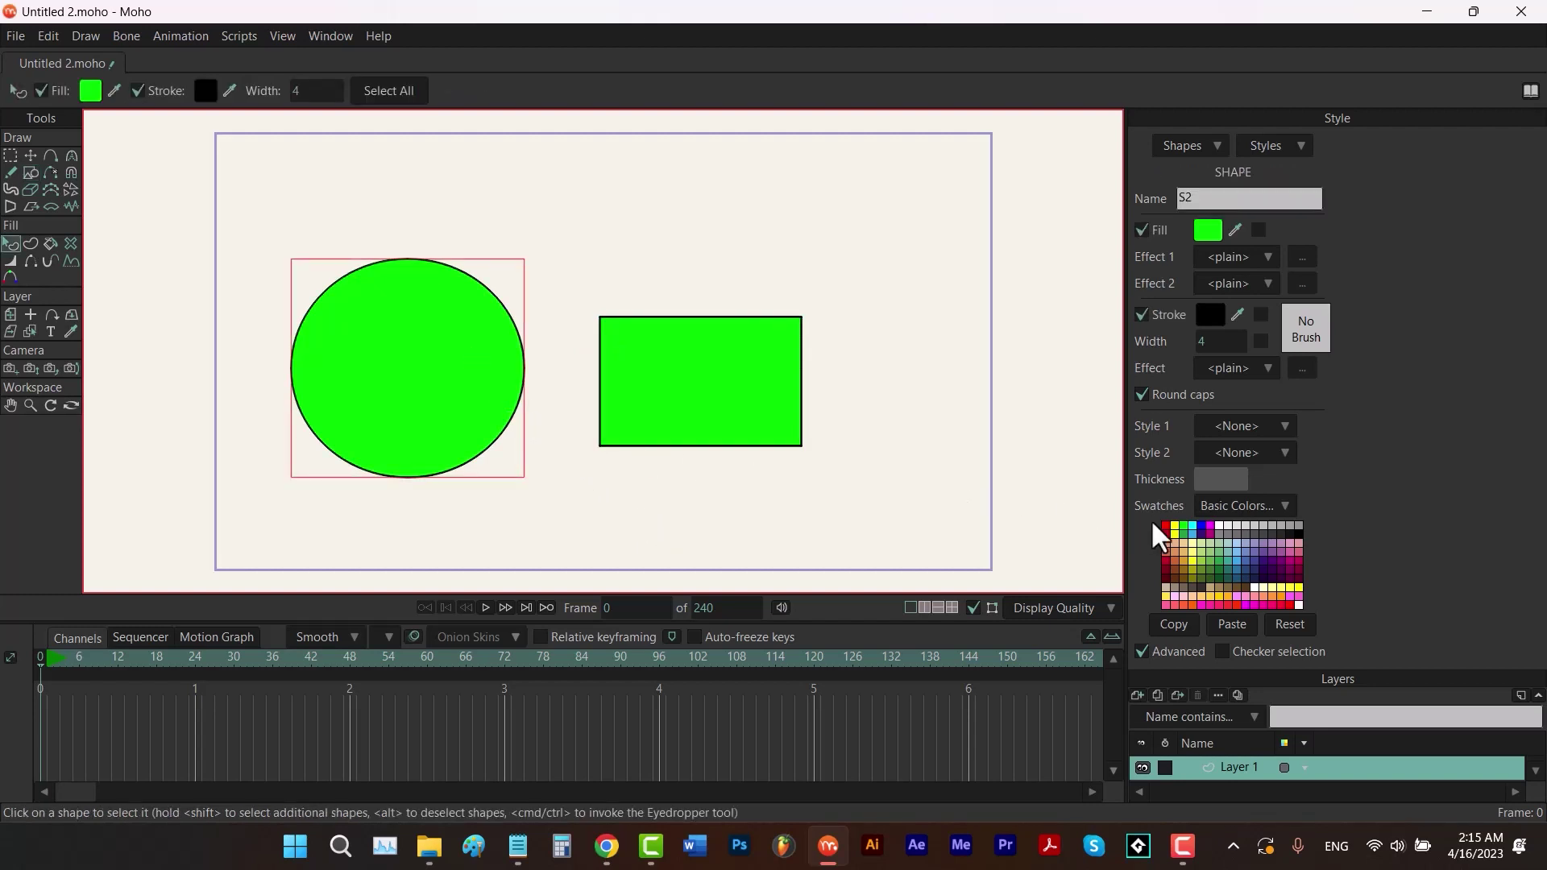
left_click(1238, 566)
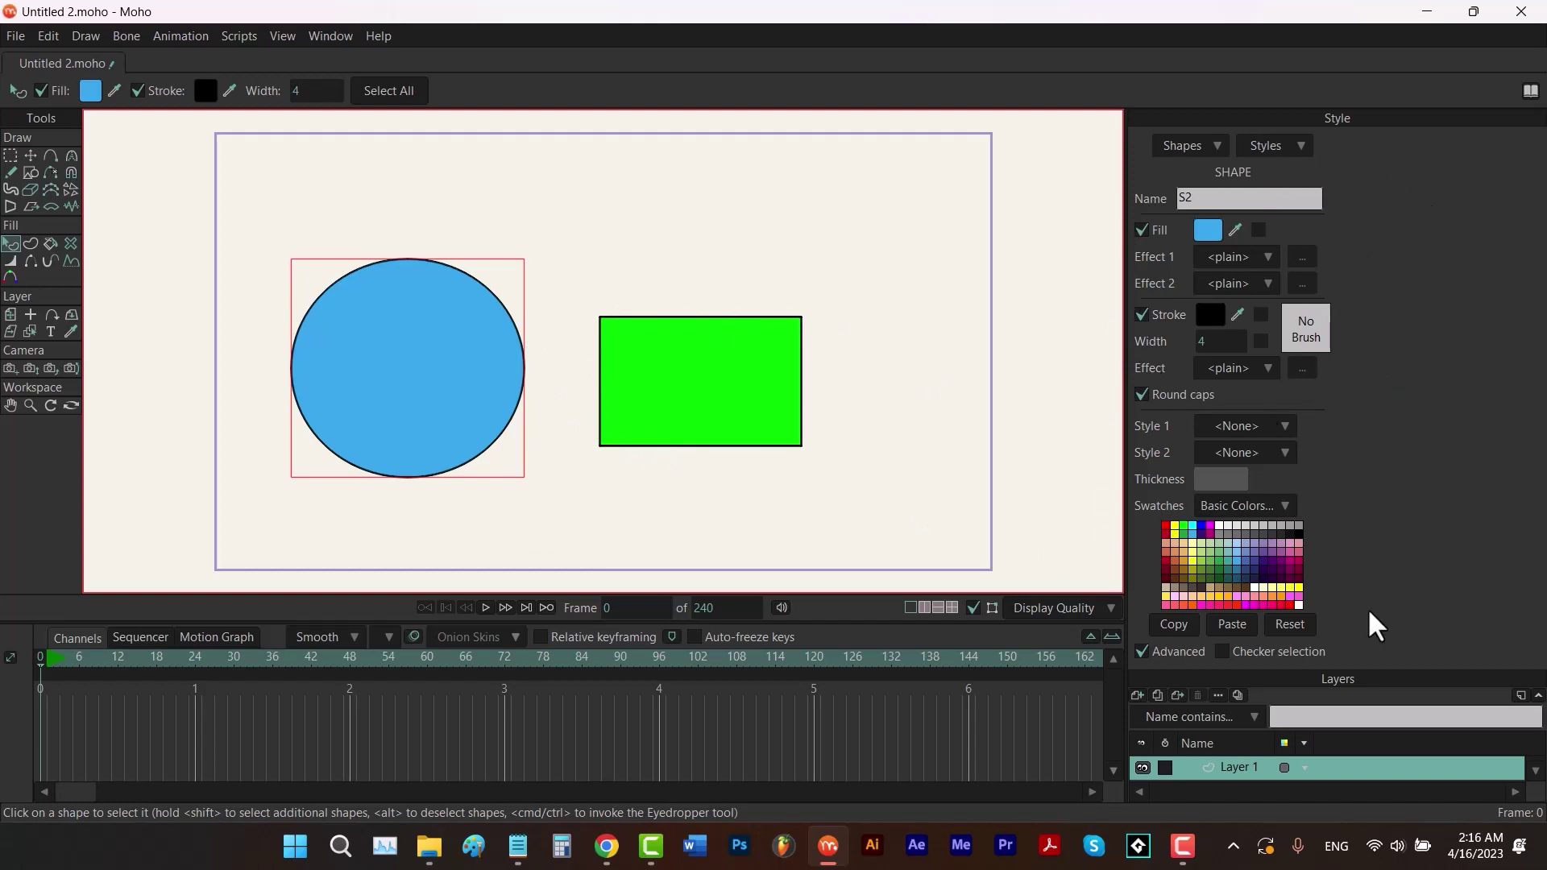
Select the rectangle by its name "shape" in the list of shapes.
left_click(1201, 146)
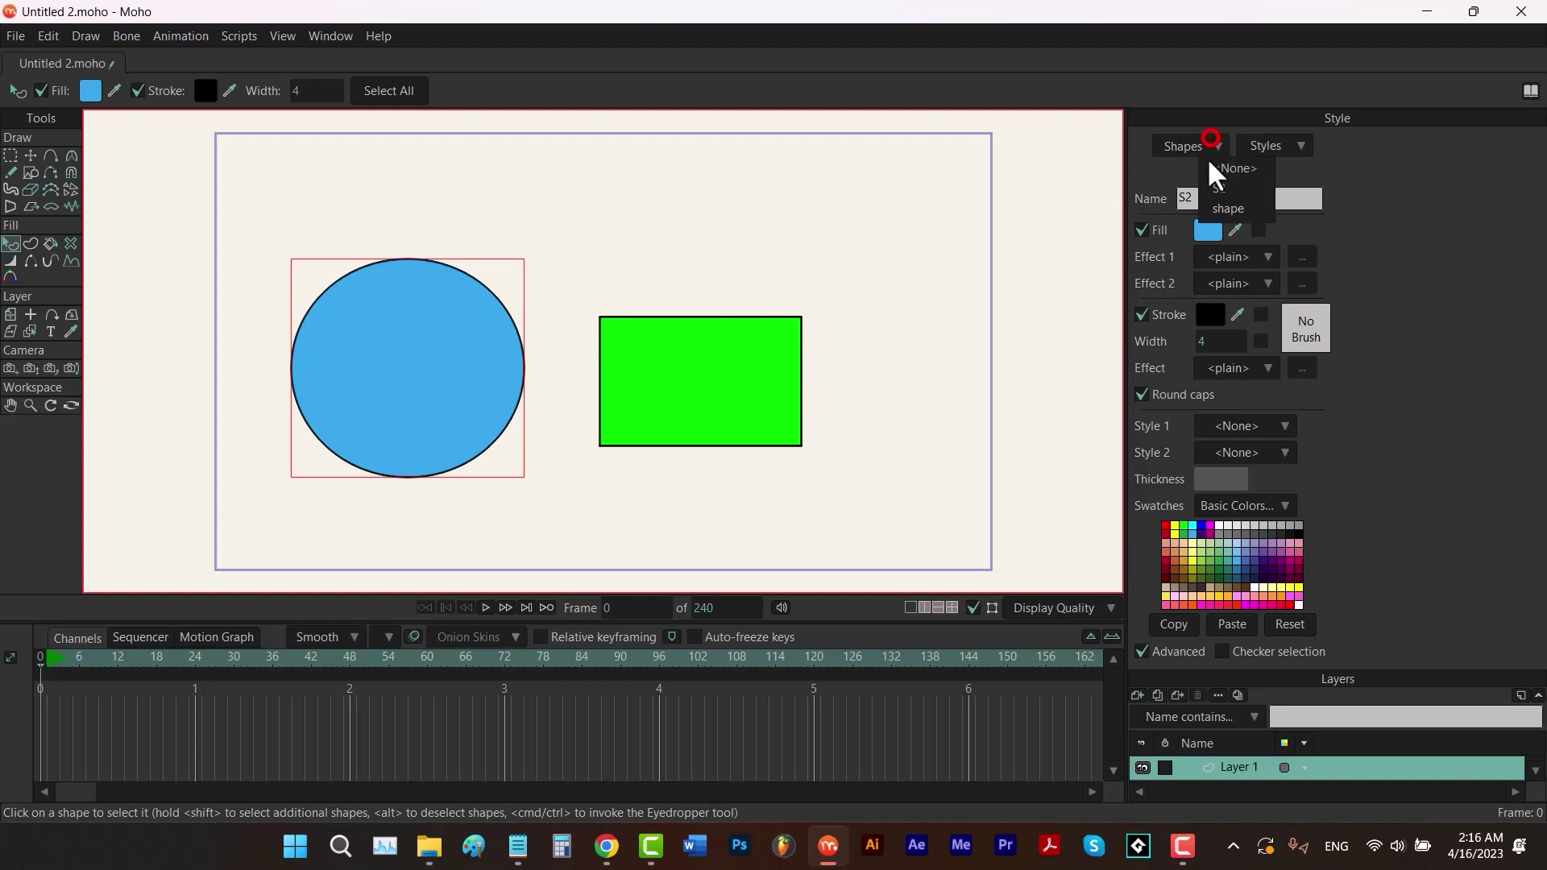
left_click(1237, 206)
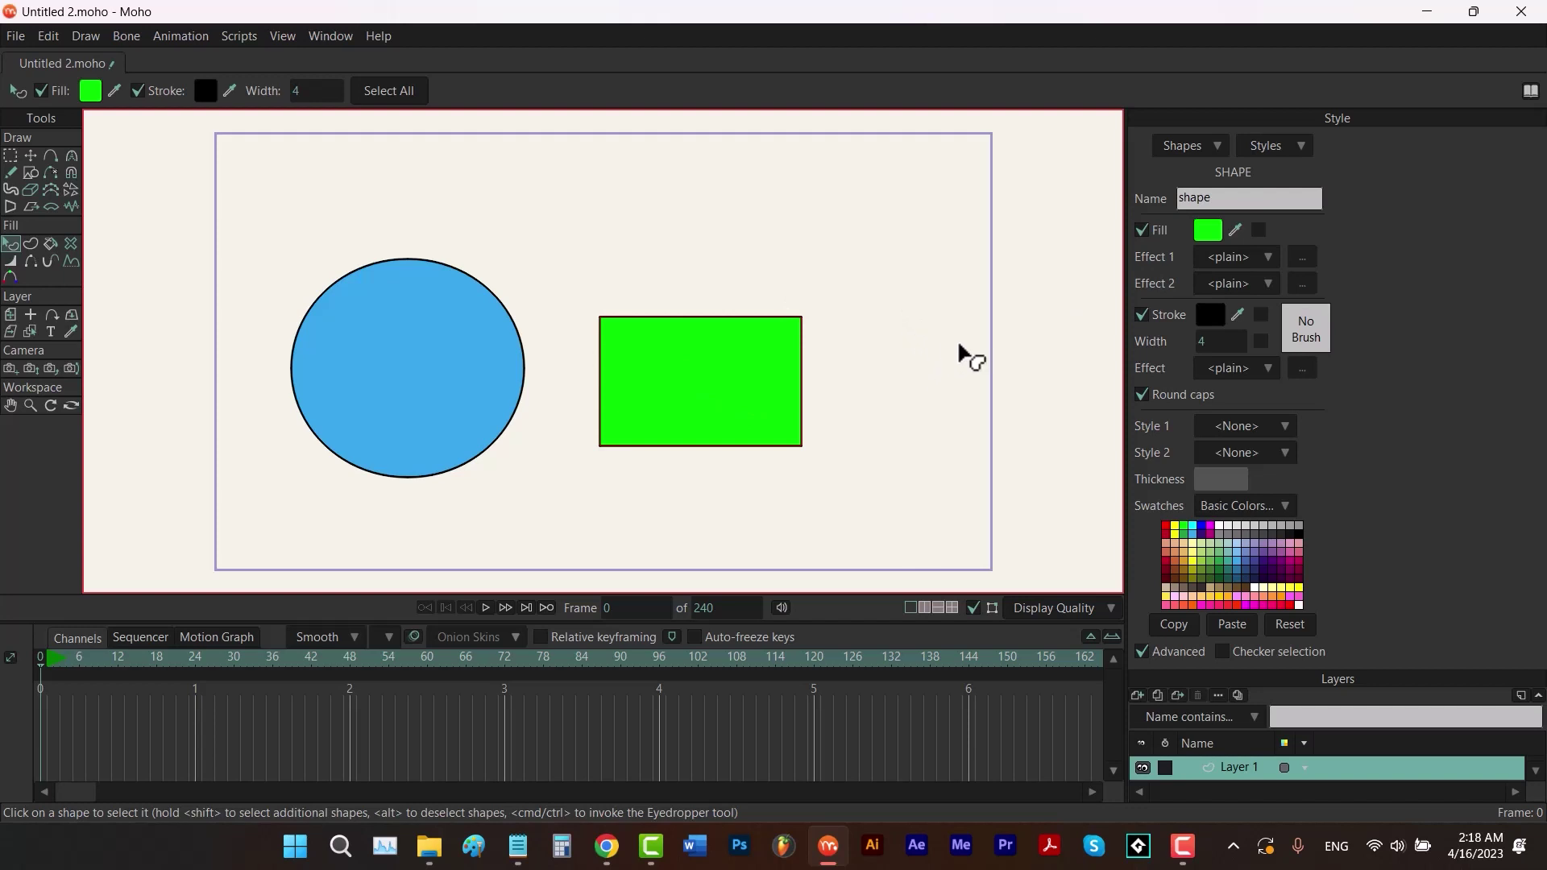
Switch the rectangle's fill off and on again, using both the style settings and the tool options.
left_click(1142, 230)
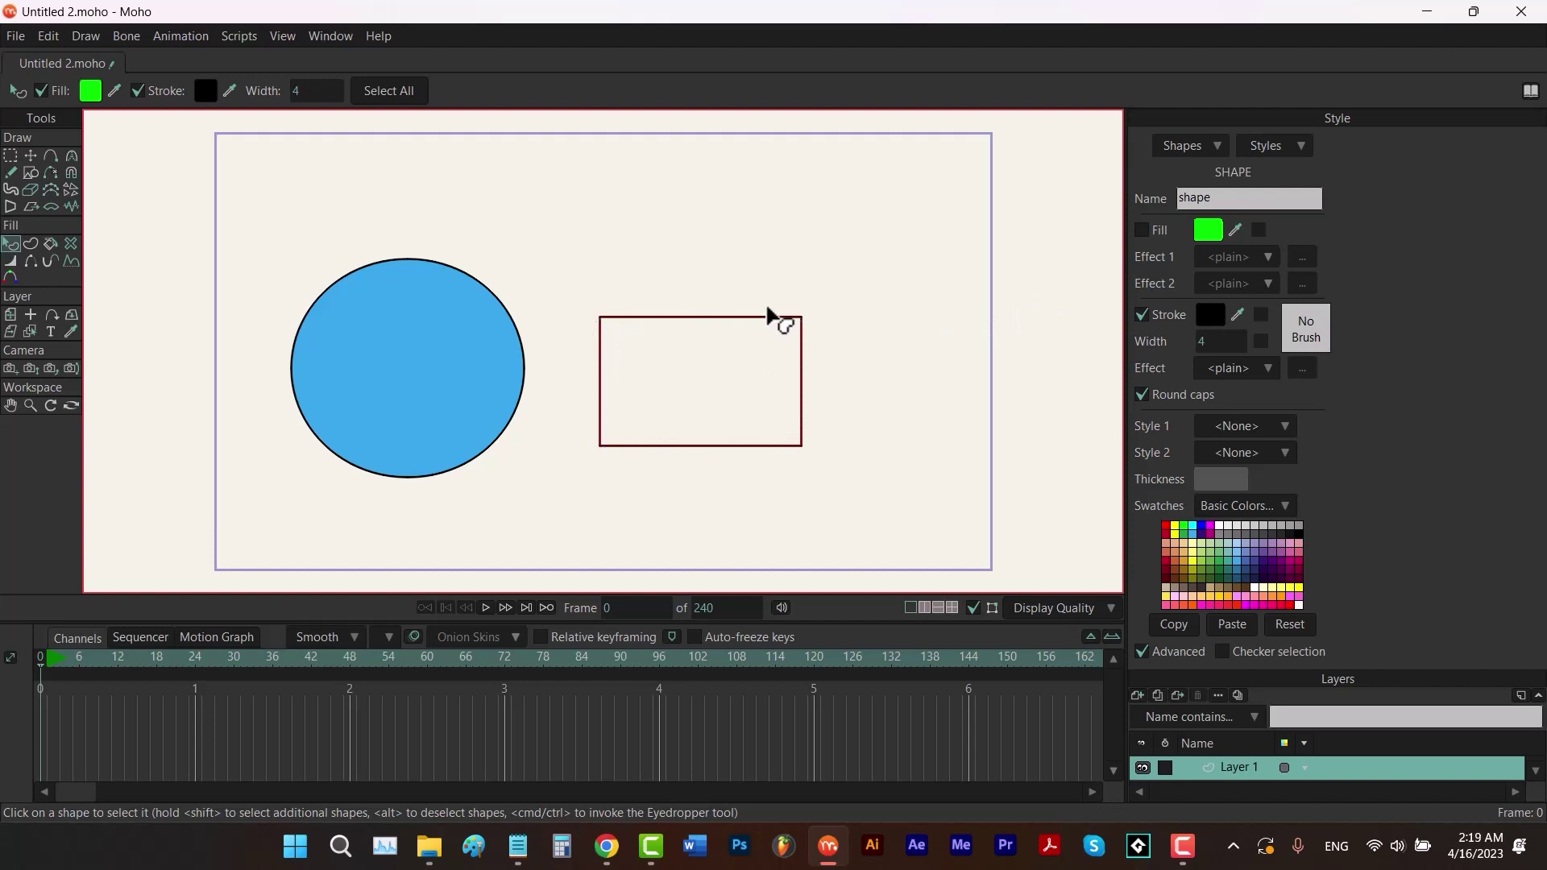
left_click(39, 90)
left_click(40, 90)
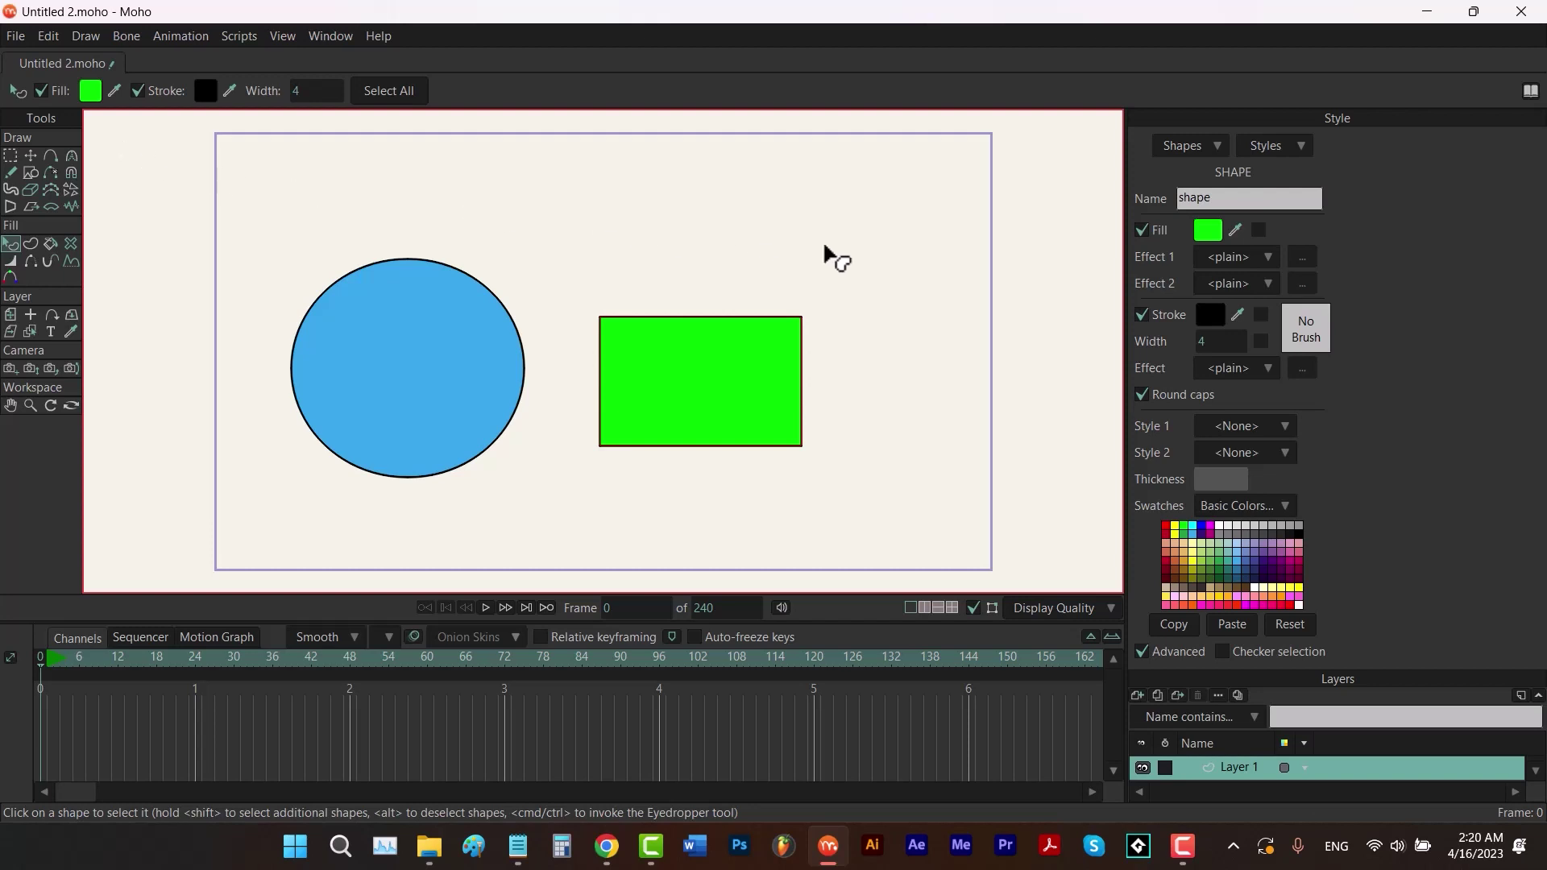
left_click(1141, 230)
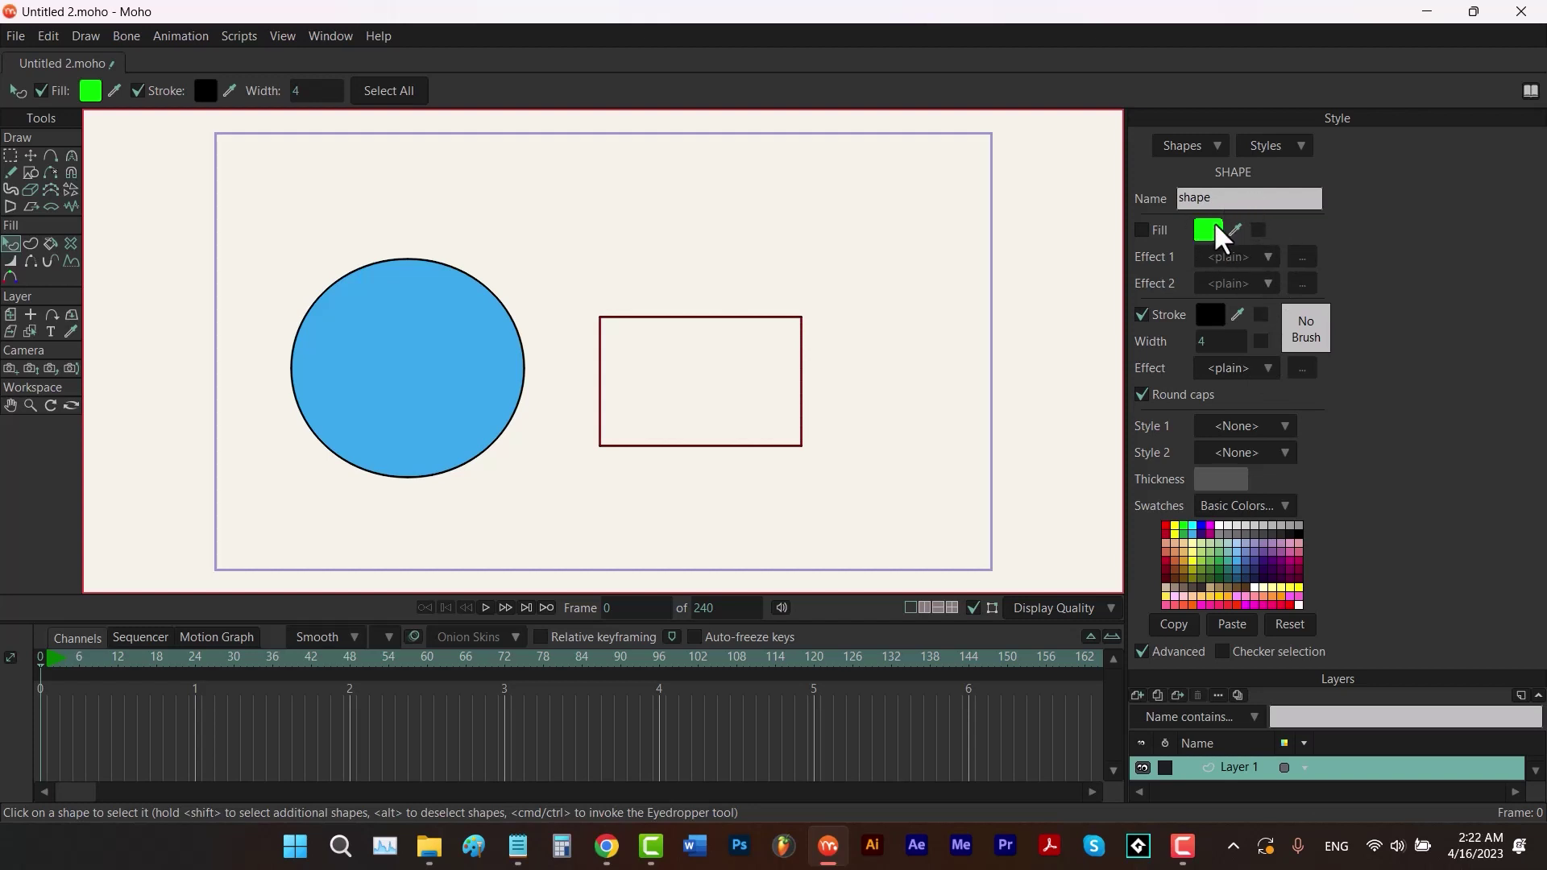
left_click(1140, 230)
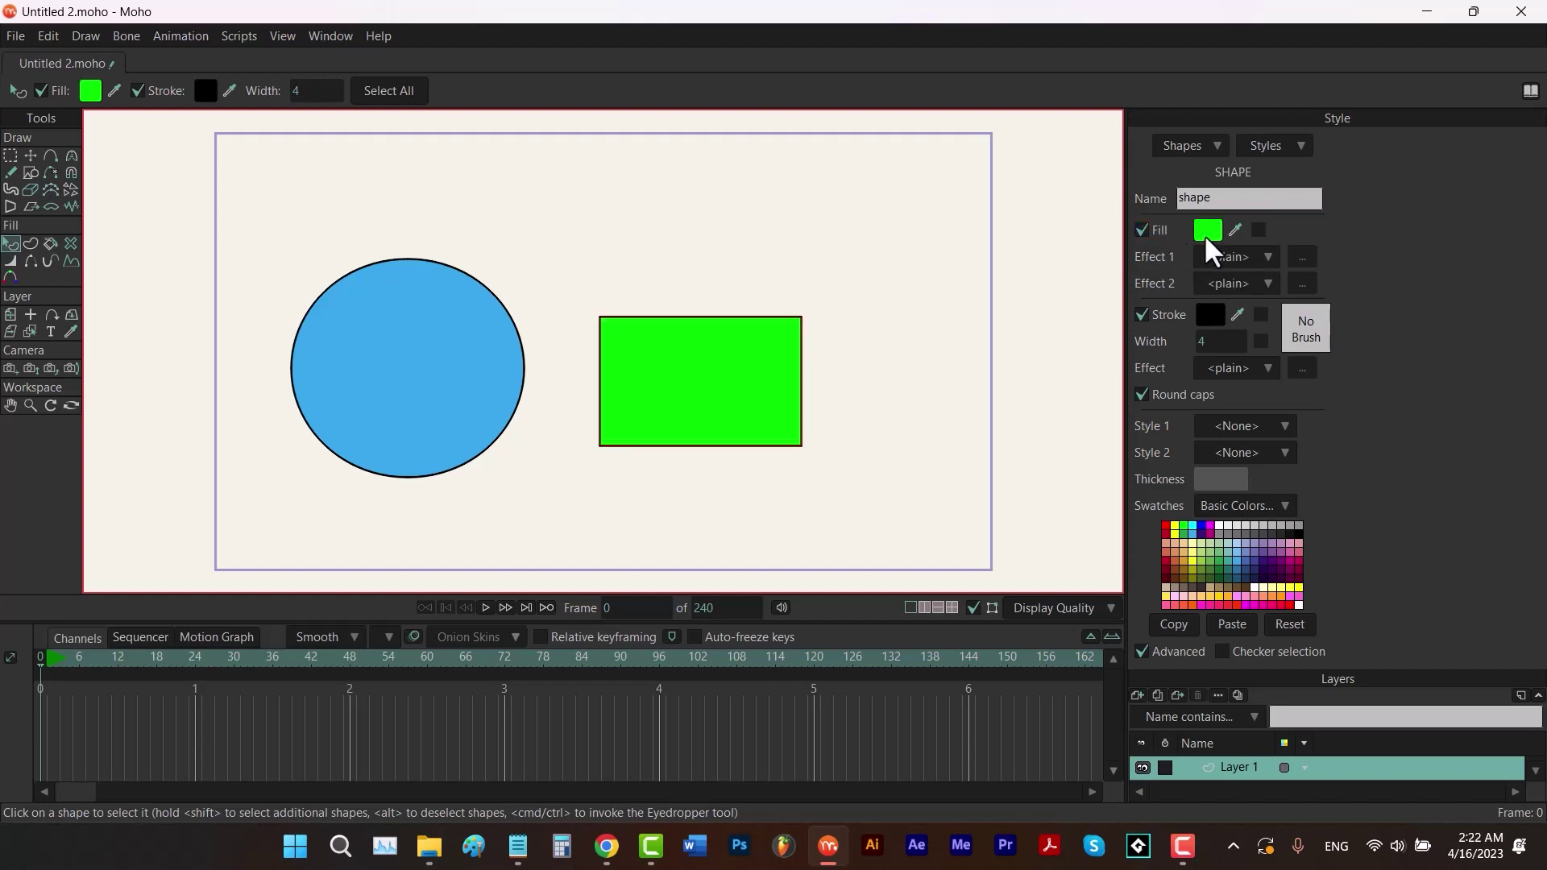
Try purple 7800FF and black 000000 as the rectangle's fill colour, and cancel the colour change.
left_click(1205, 234)
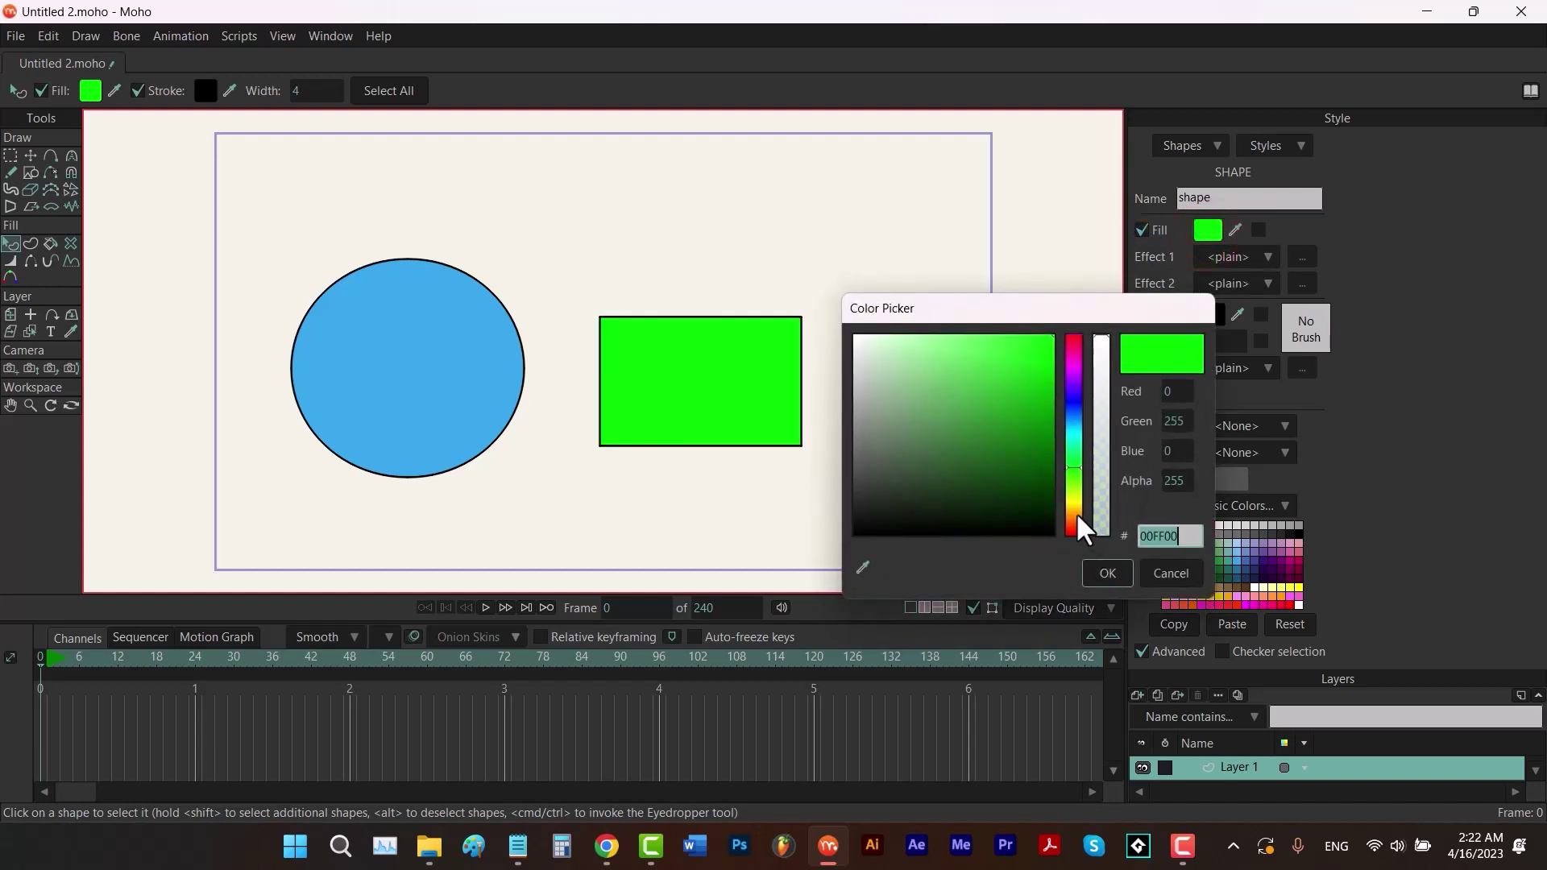
left_click_drag(1075, 511, 1103, 339)
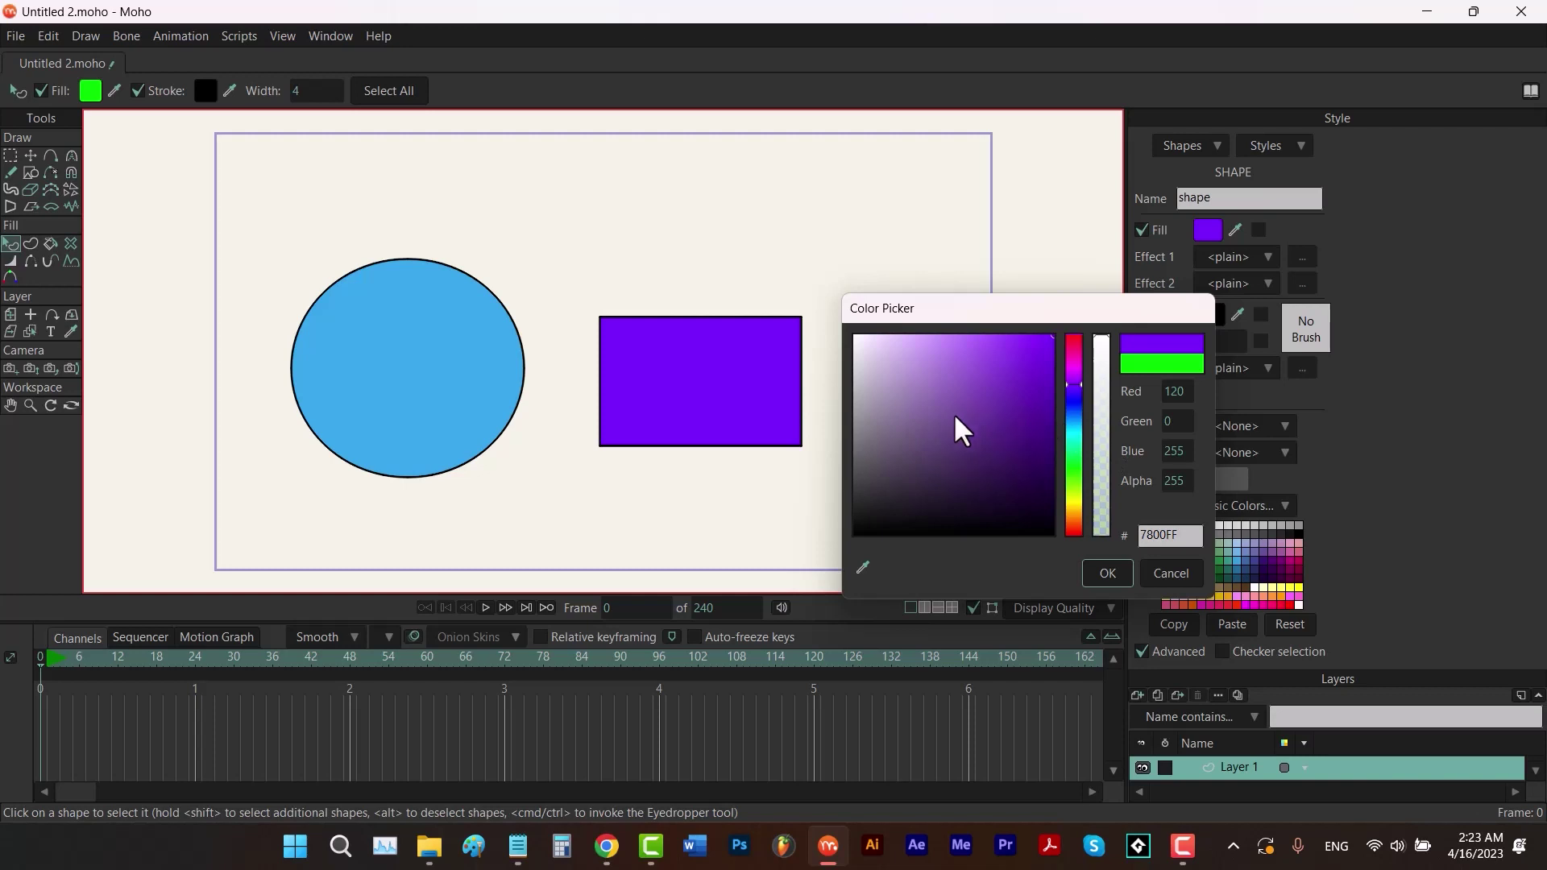
mouse_move(948, 359)
left_mouse_down()
mouse_move(825, 327)
mouse_move(1064, 554)
mouse_move(1036, 533)
mouse_move(841, 535)
left_mouse_up()
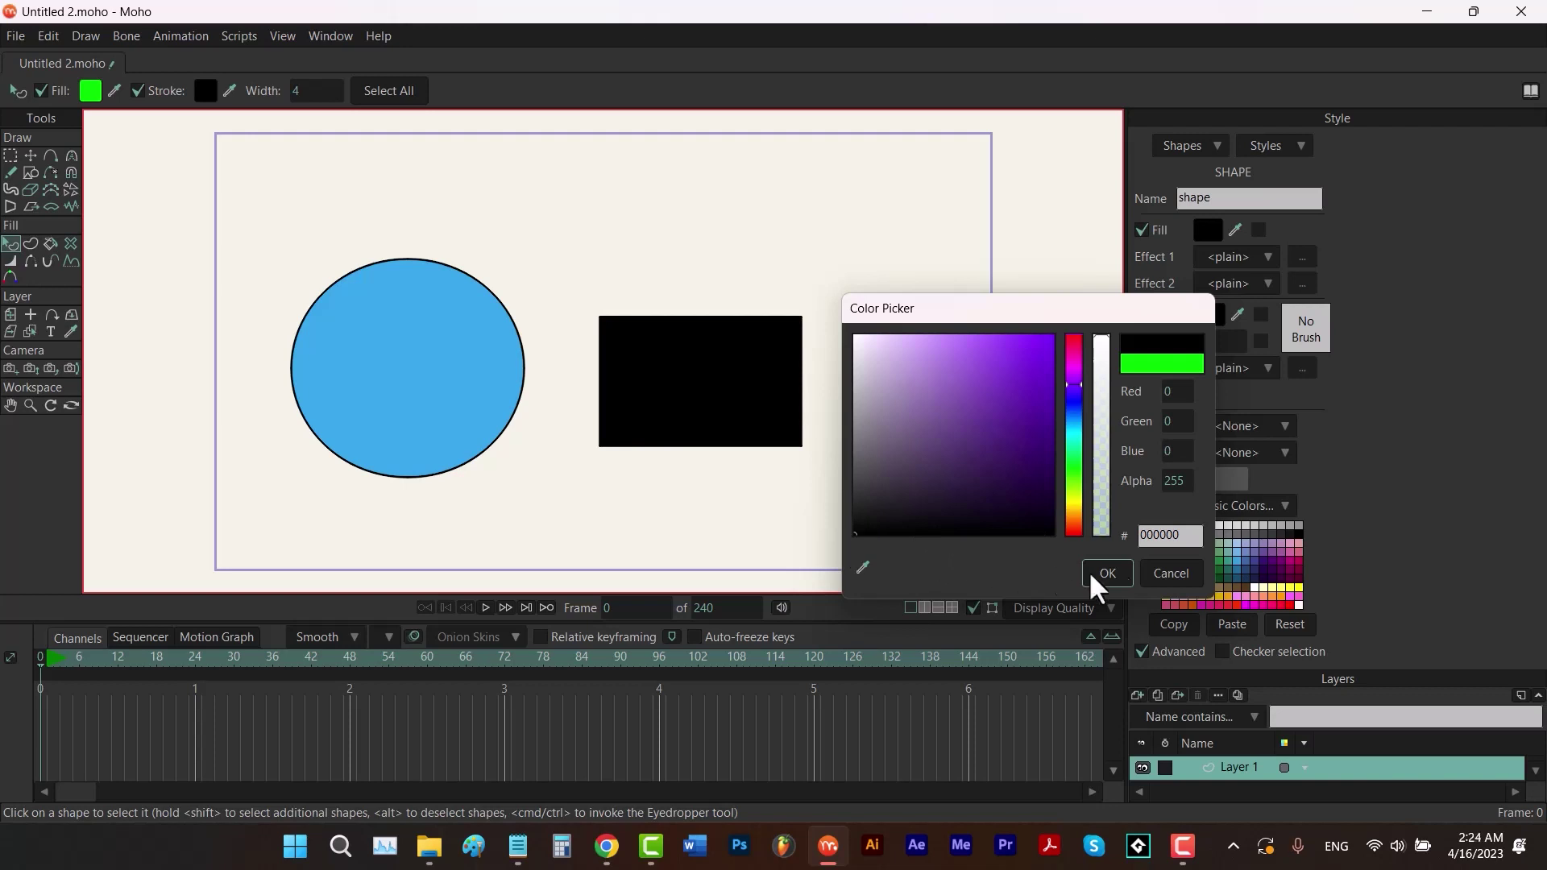
left_click(1168, 570)
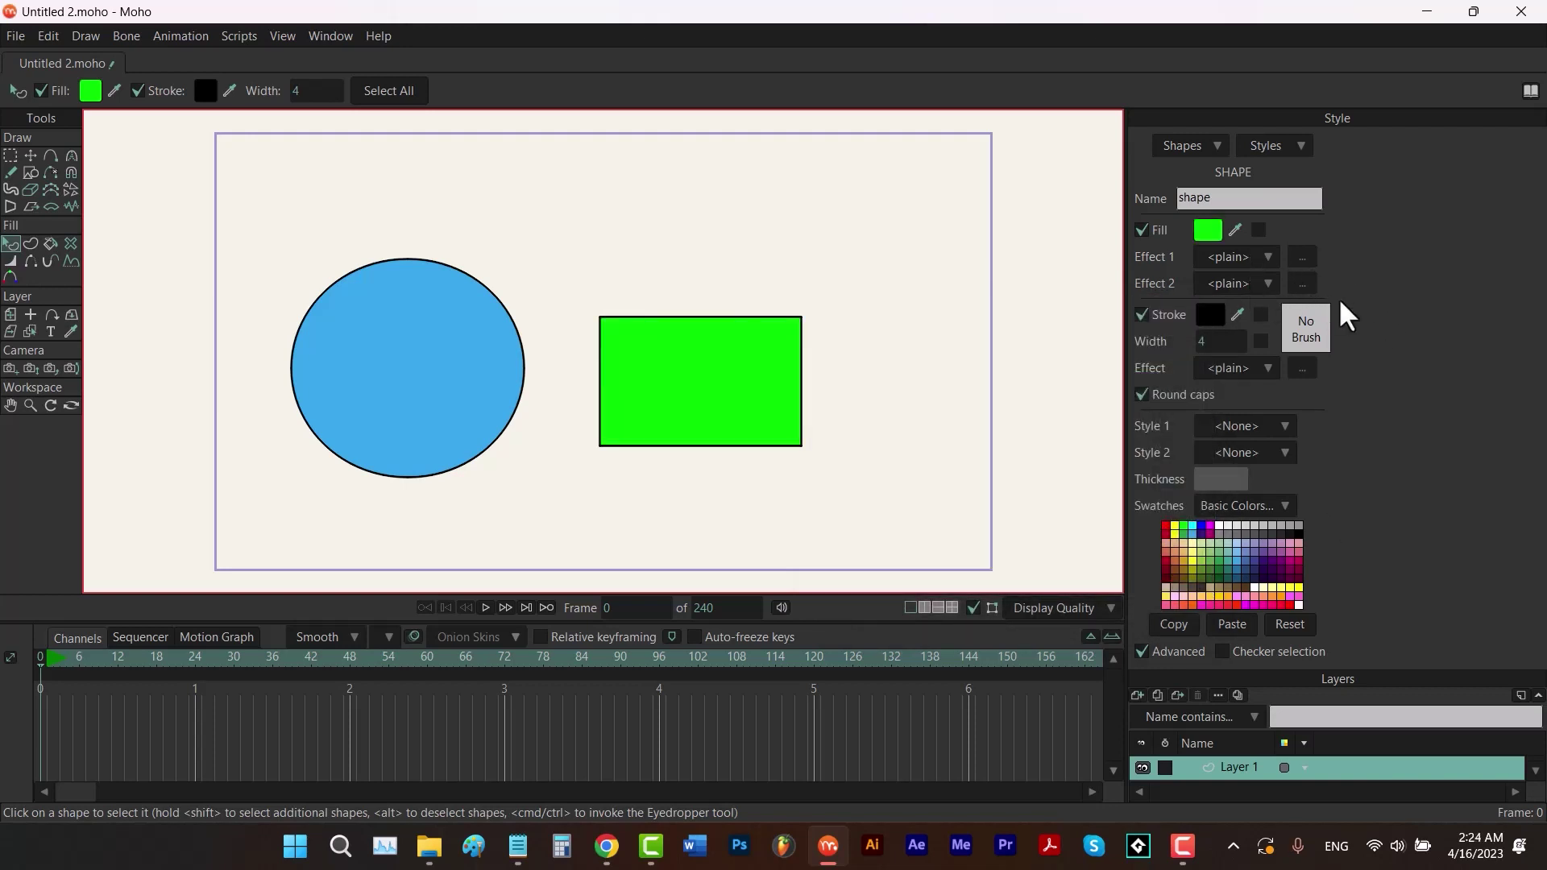
Compare the fill effects offered with the advanced style options shown and hidden.
left_click(1267, 257)
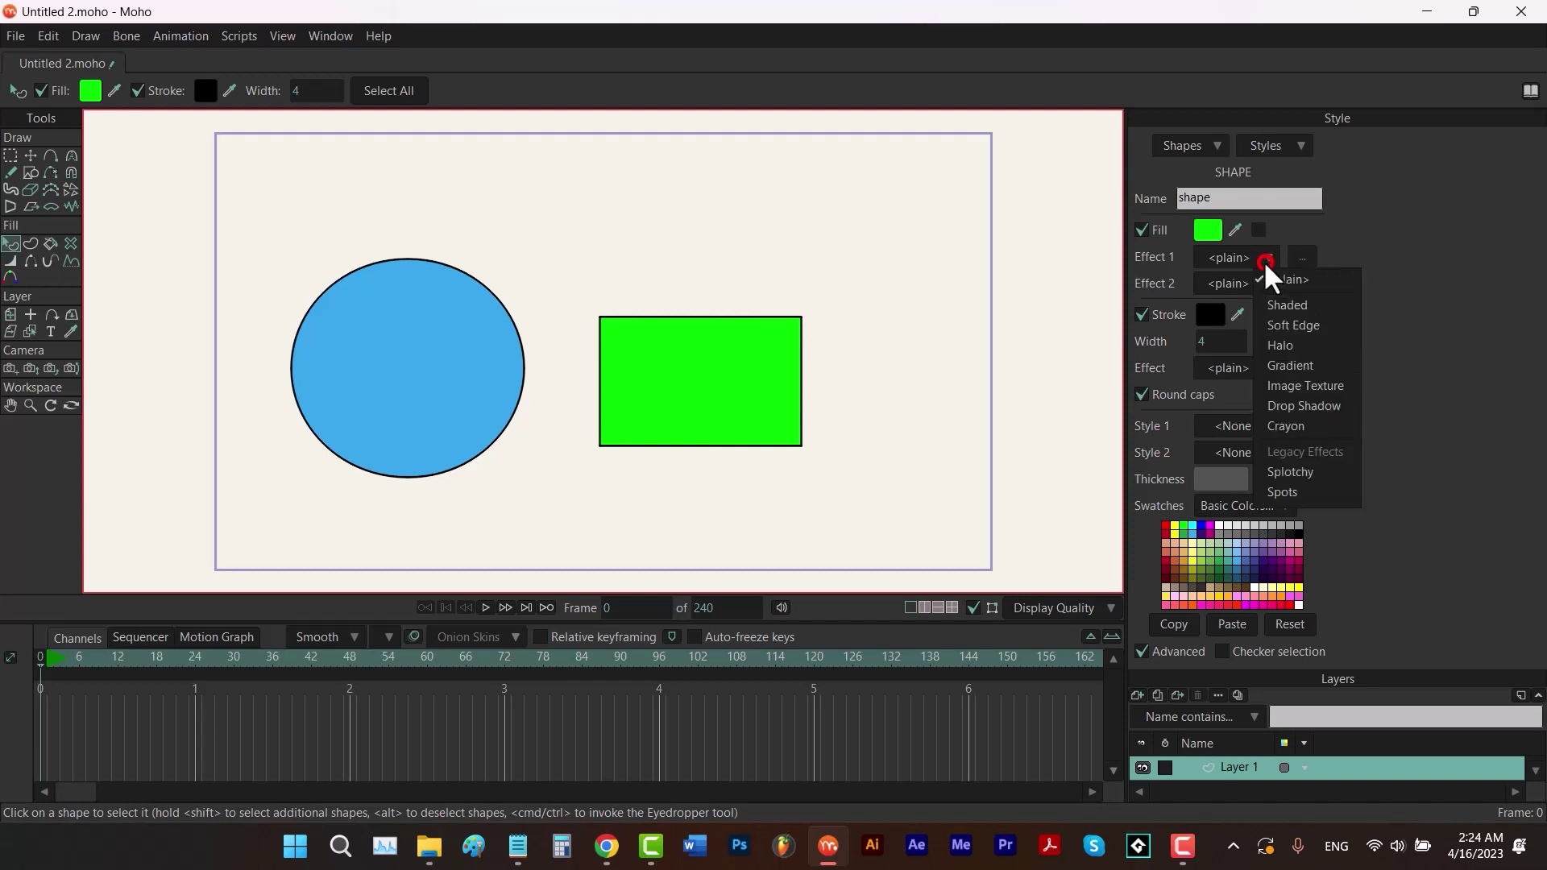
left_click(1420, 307)
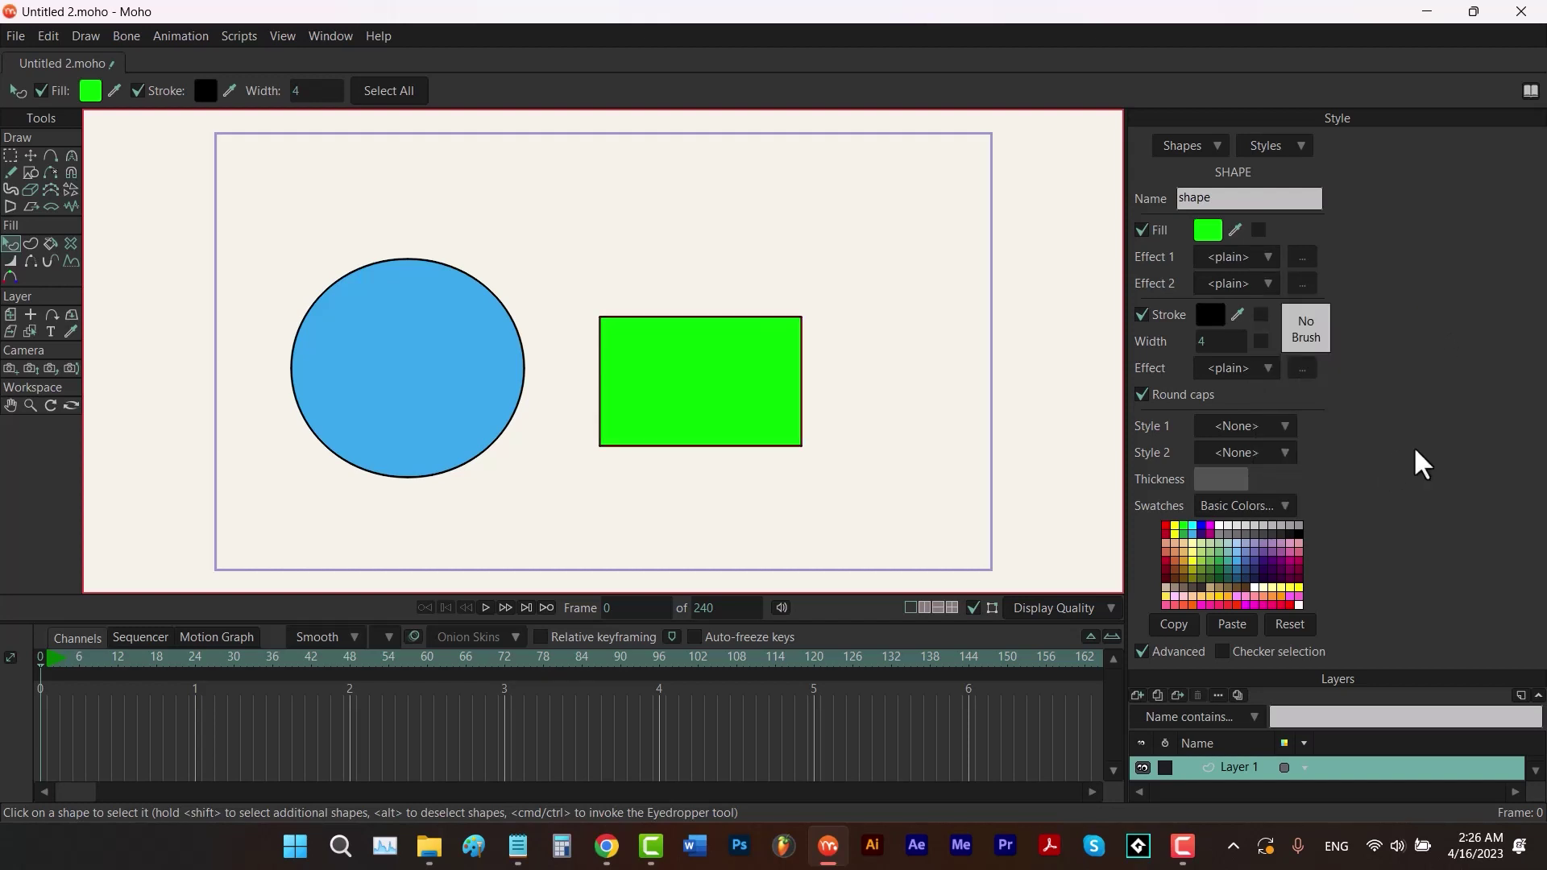
left_click(1139, 649)
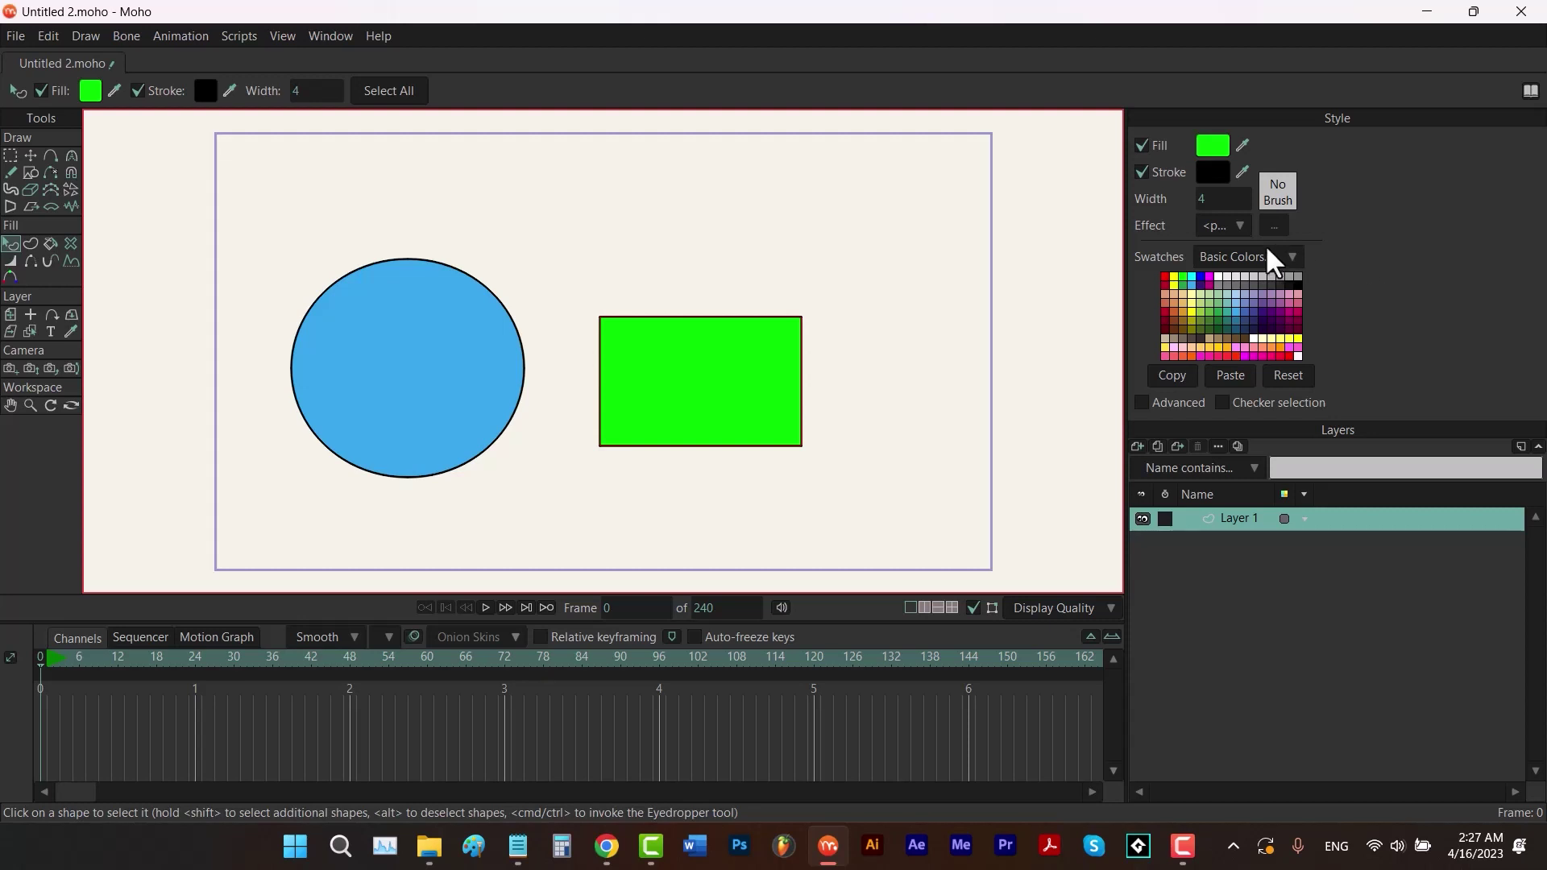
left_click(1235, 227)
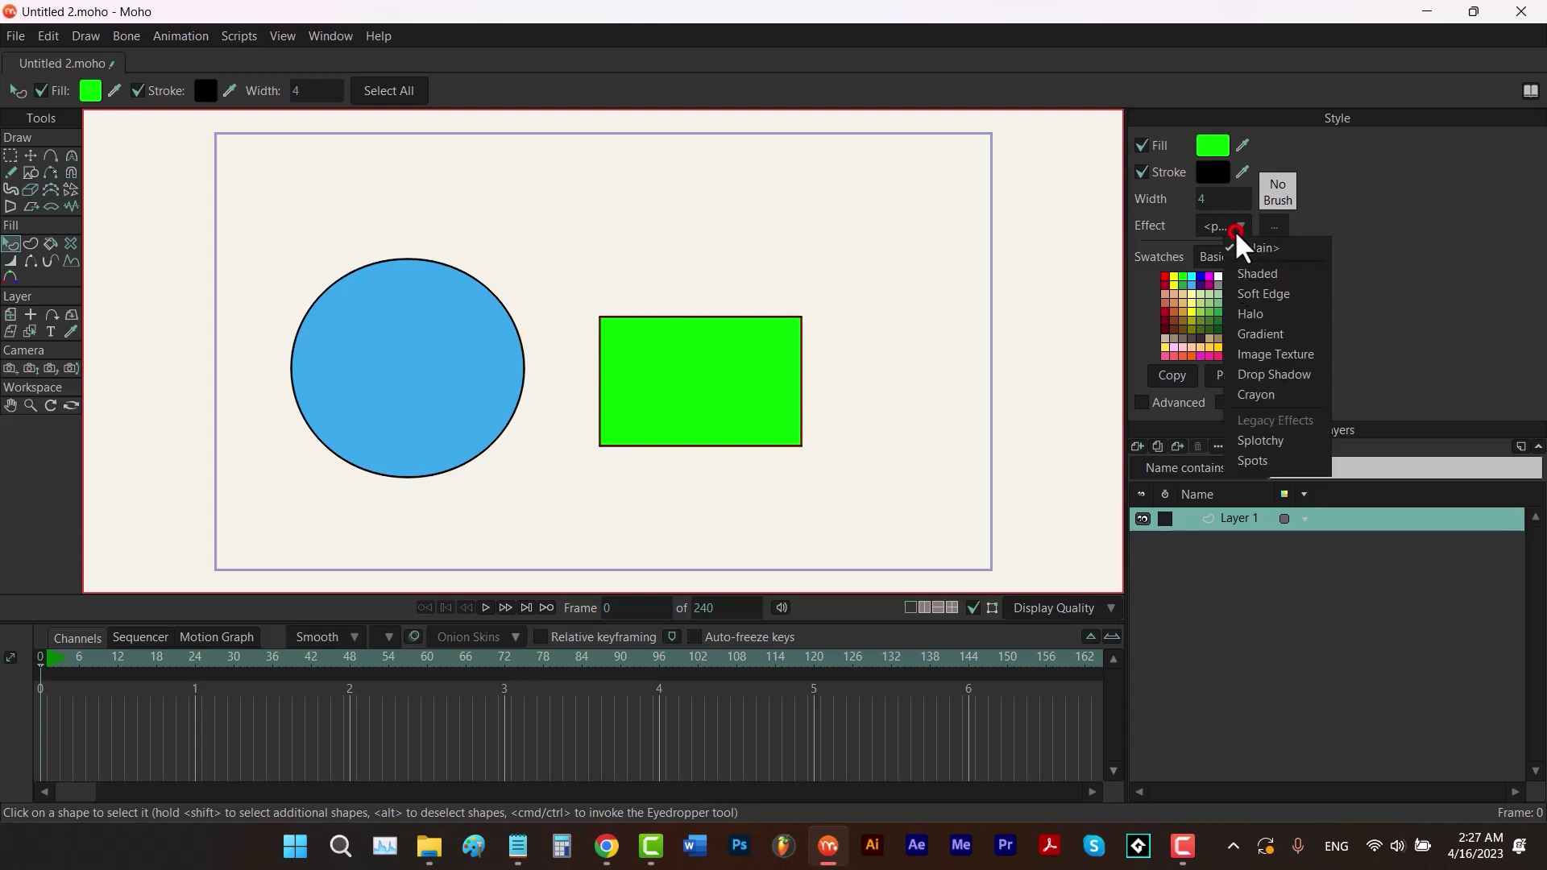
left_click(1143, 400)
left_click(1142, 399)
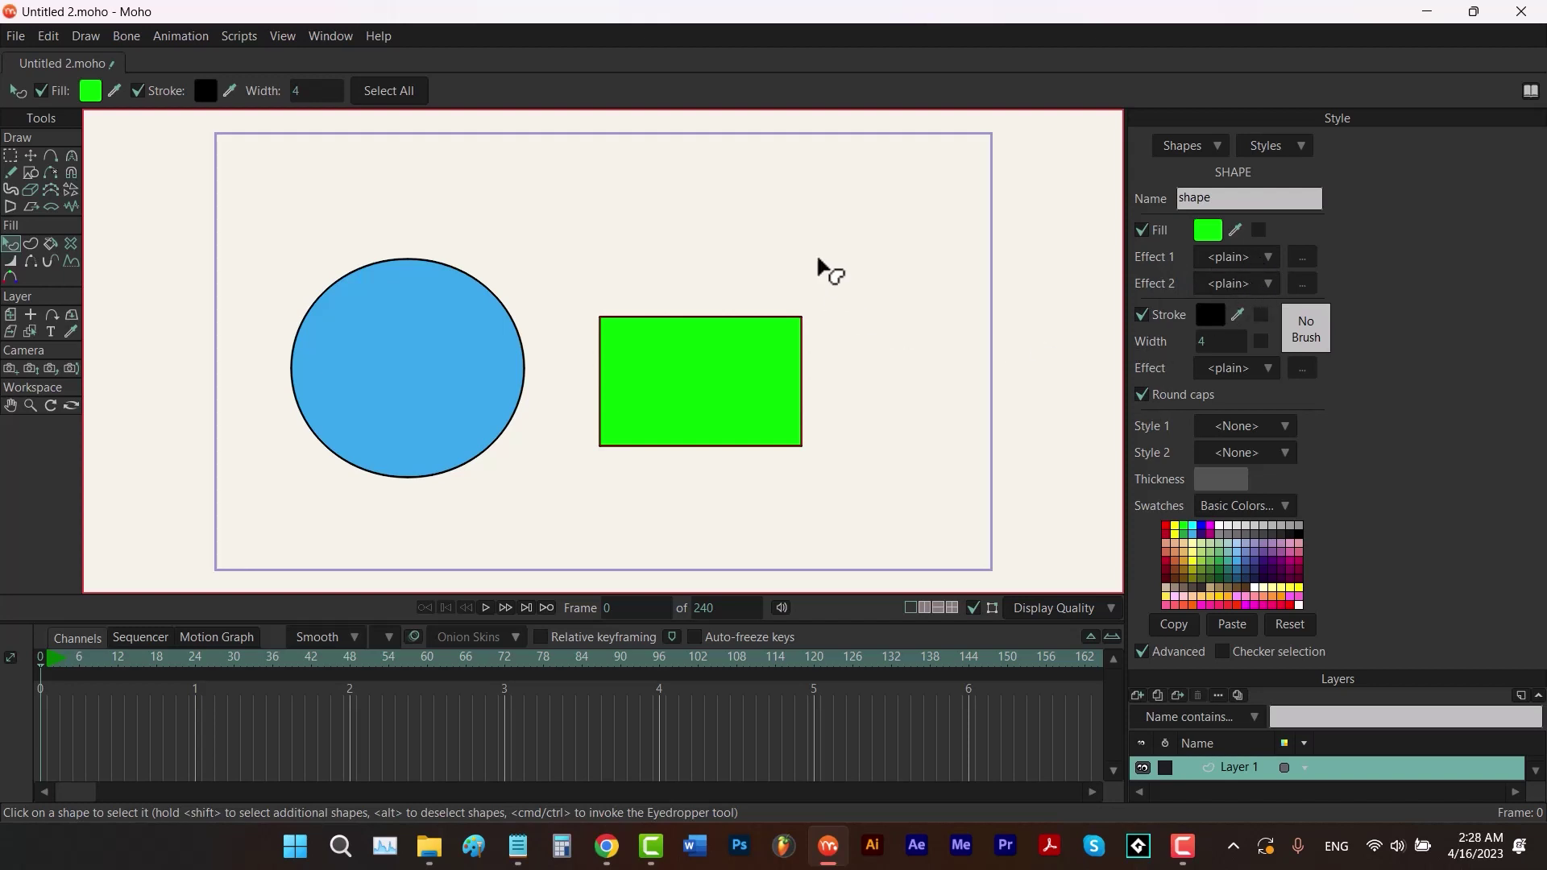
Apply the Gradient effect as the rectangle's first fill effect, accepting the default gradient settings.
left_click(1238, 257)
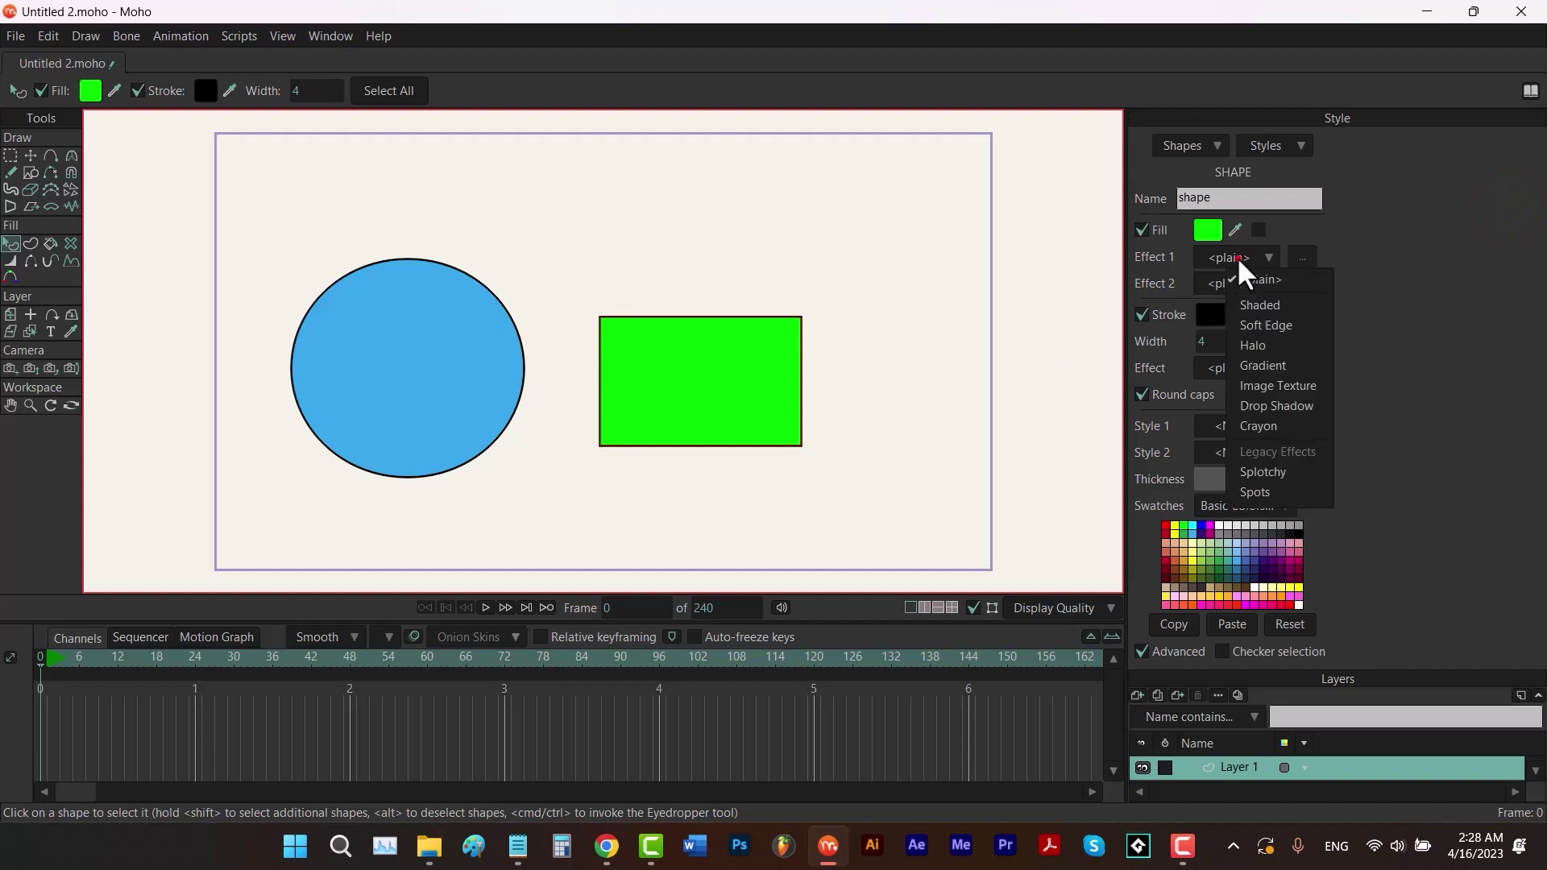
left_click(1266, 362)
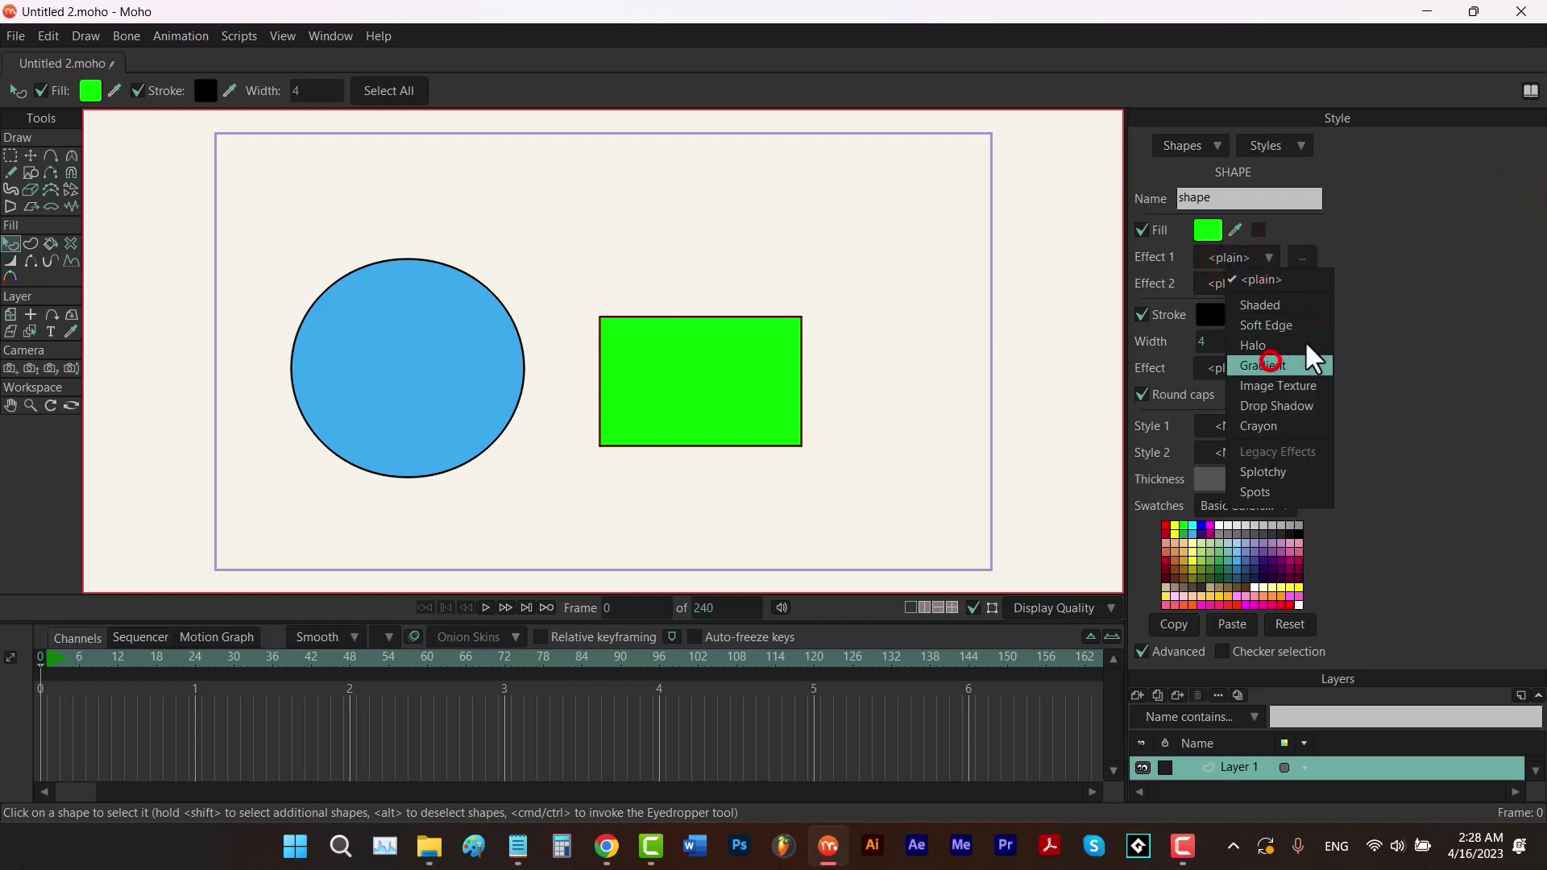
left_click(875, 522)
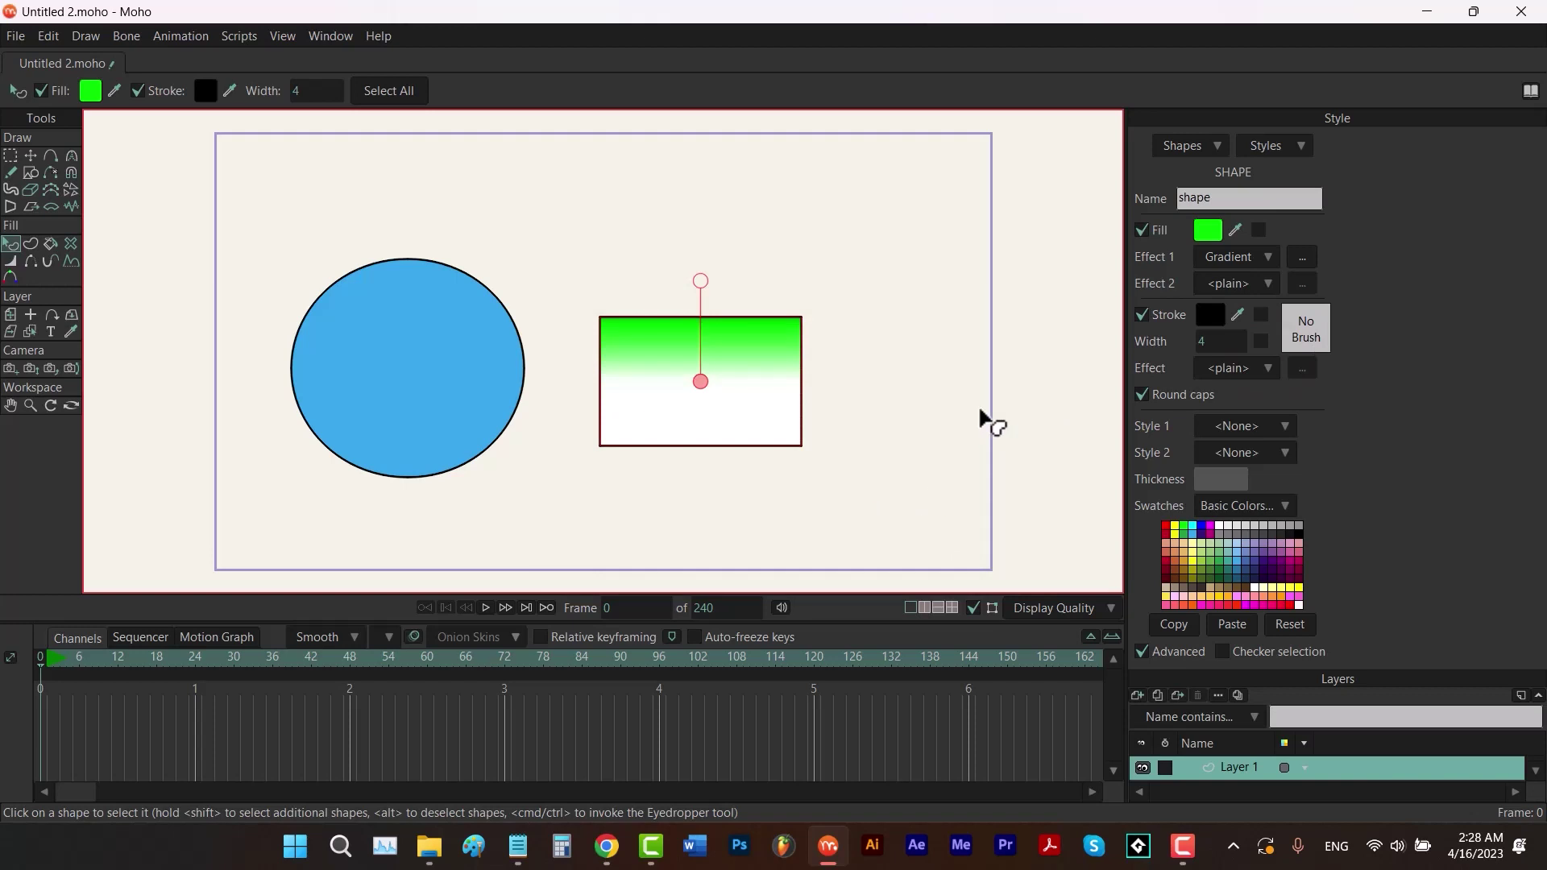
Apply Soft Edge as the rectangle's second fill effect, accepting the default settings.
left_click(1241, 284)
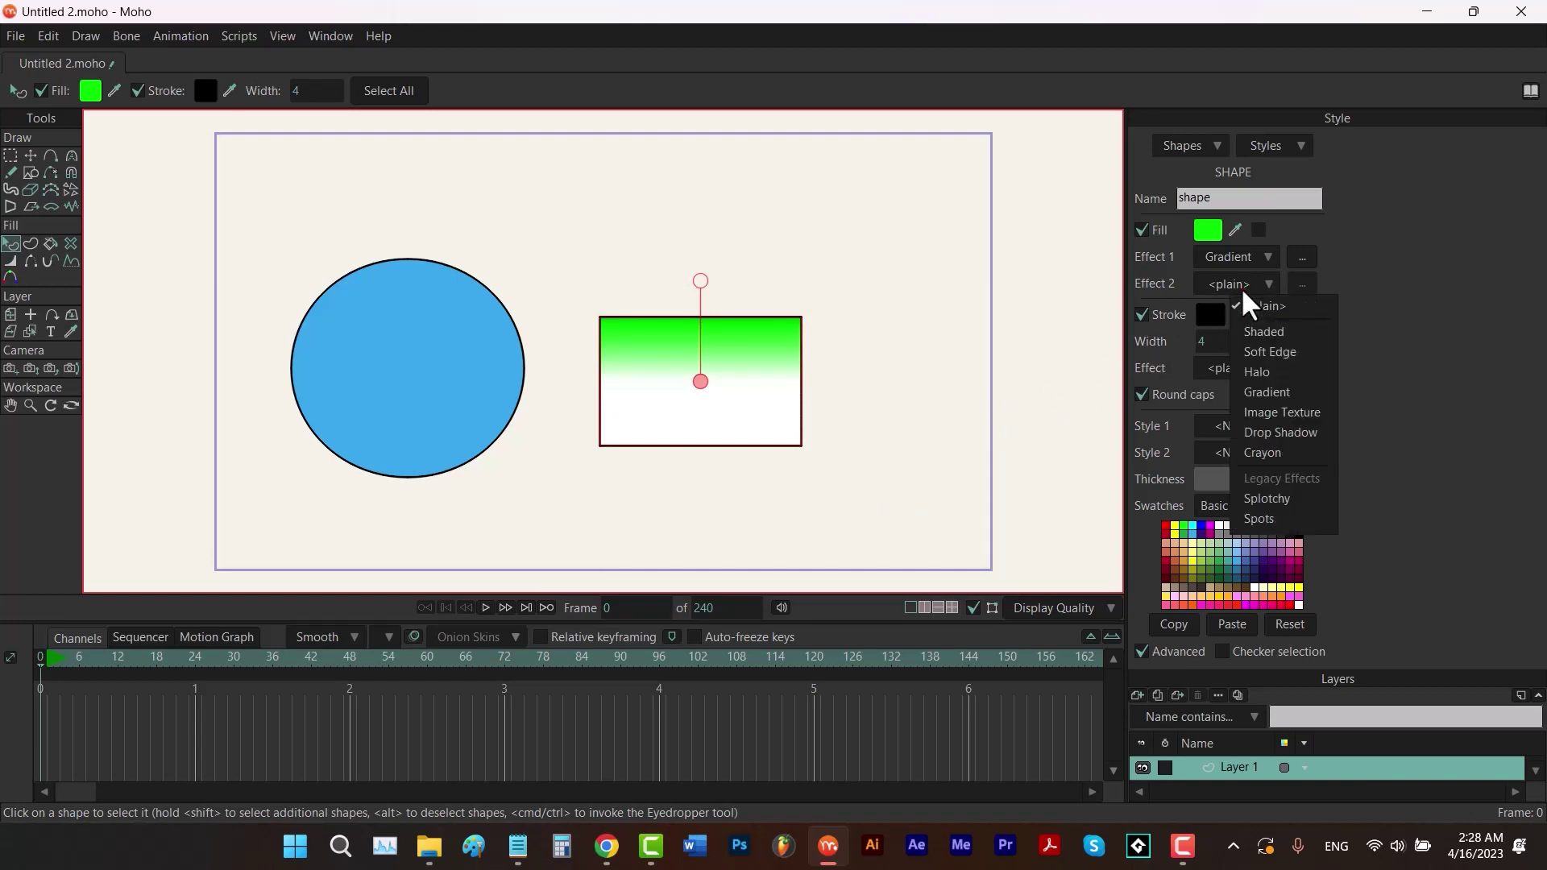
left_click(1259, 354)
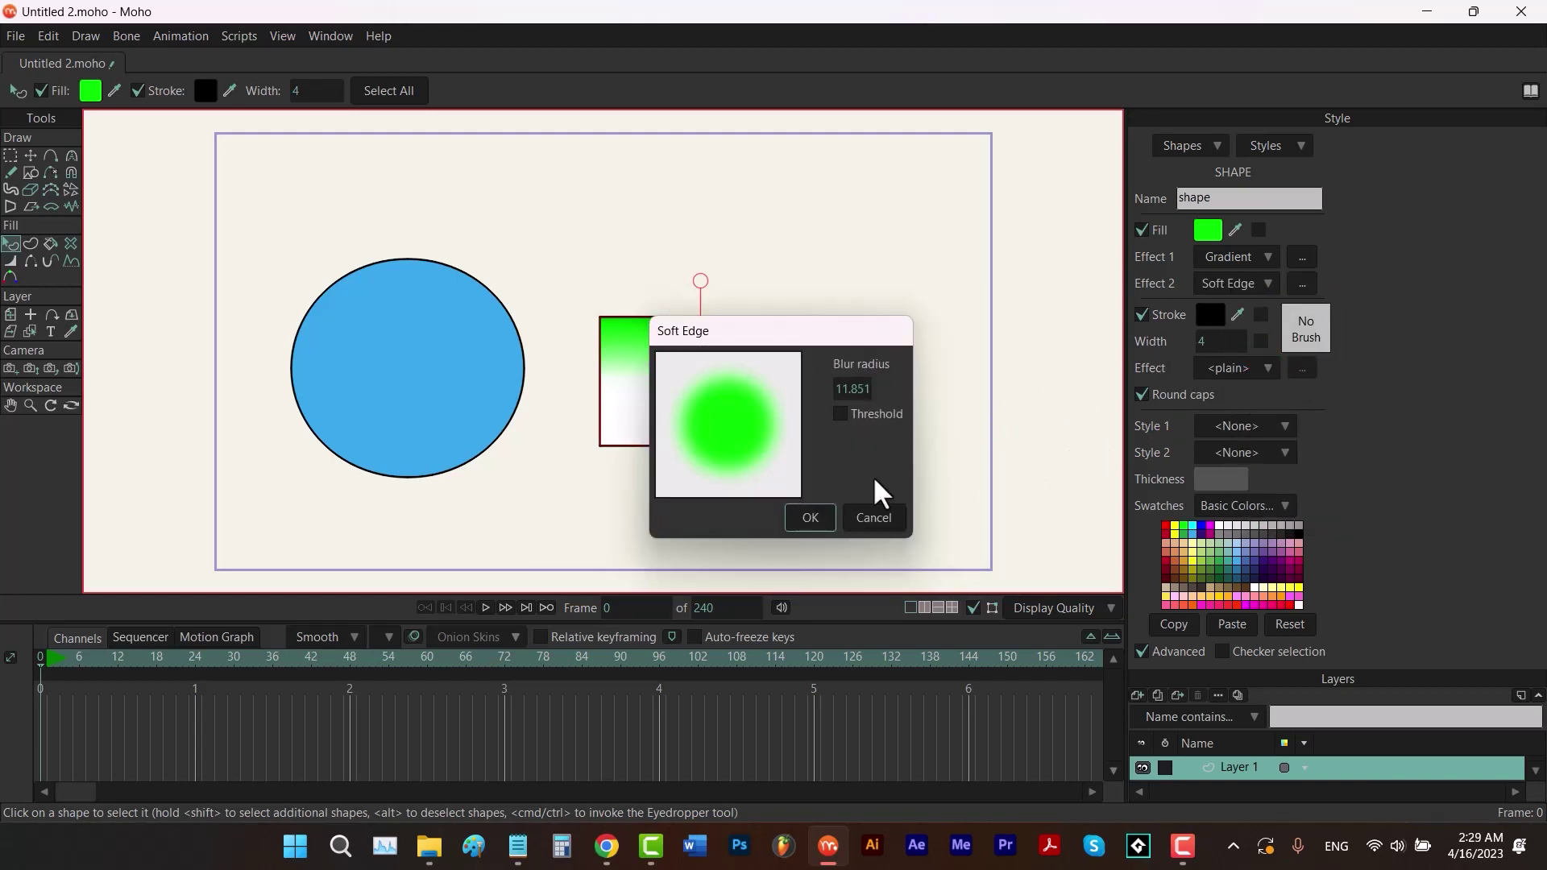
left_click(801, 516)
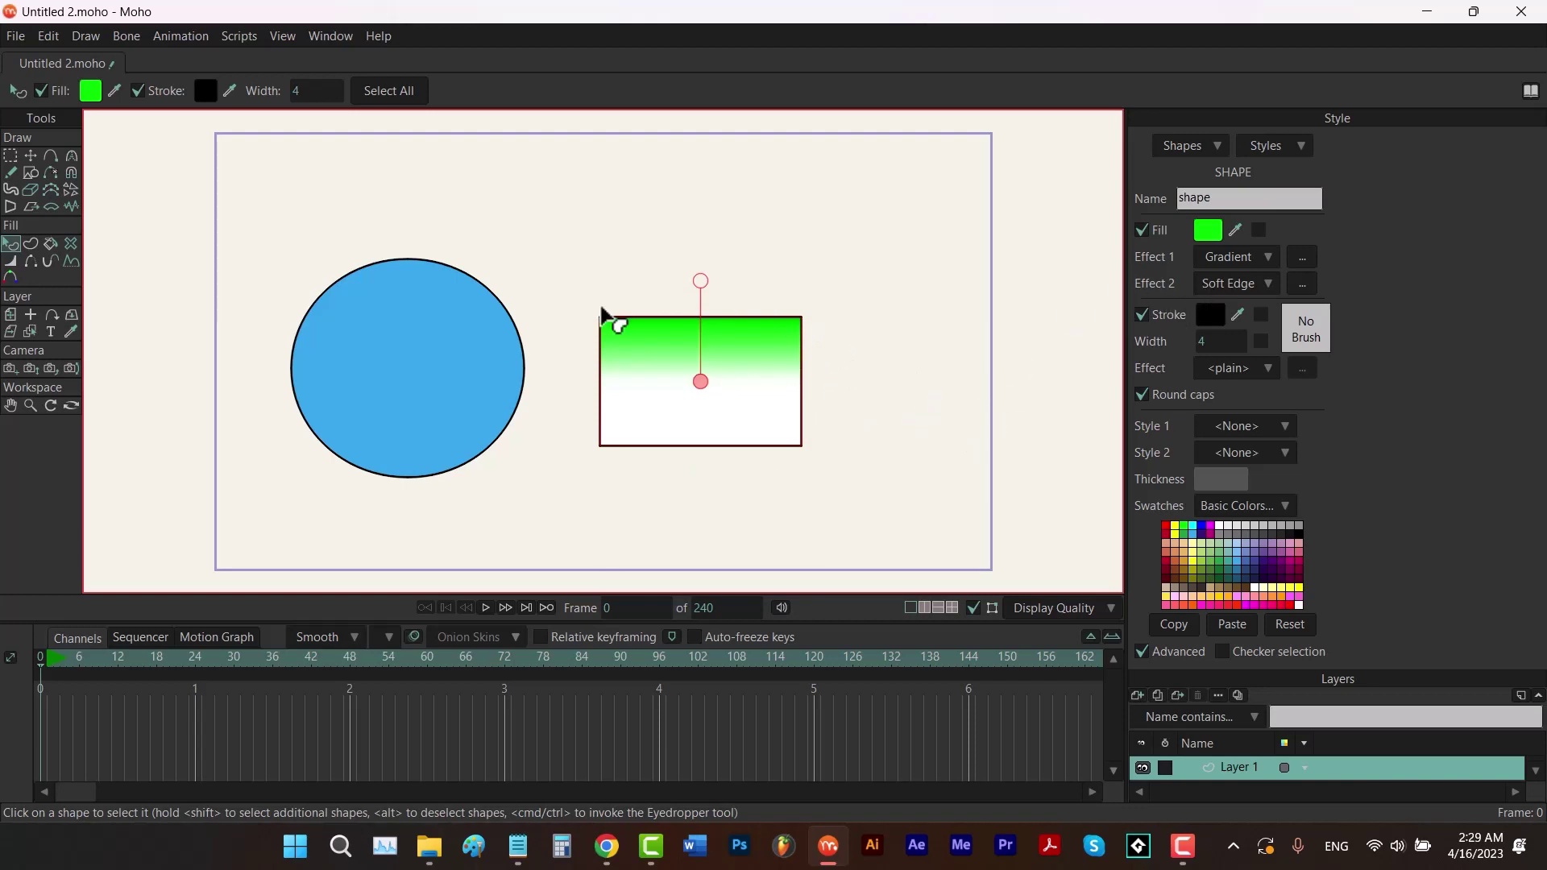
Turn off the rectangle's stroke, render the frame to examine the soft edge, and turn the stroke back on.
left_click(1142, 315)
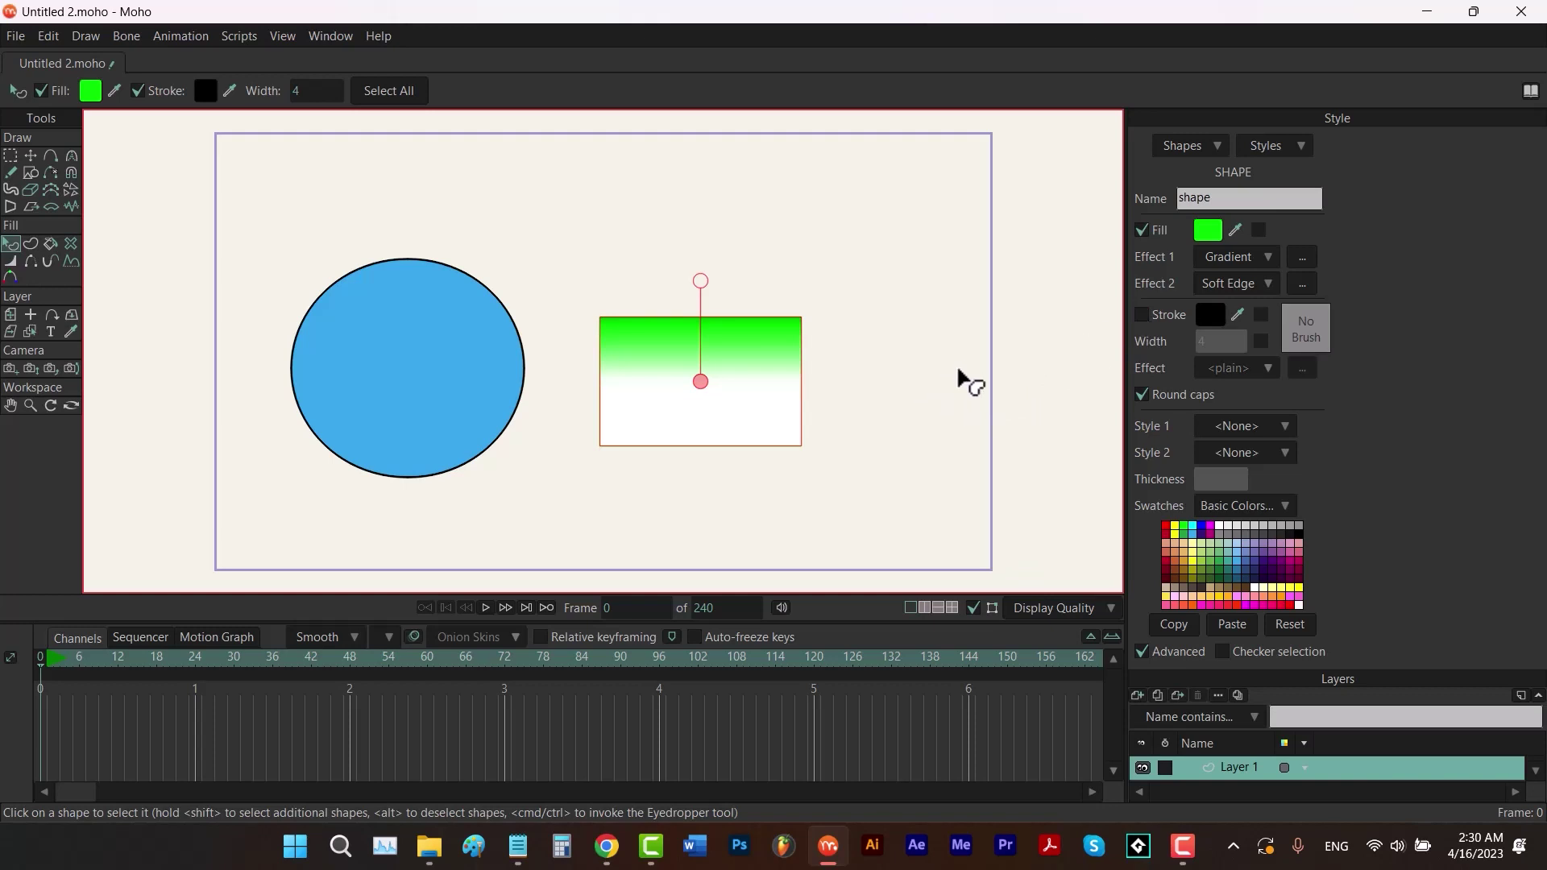
key("ctrl+r")
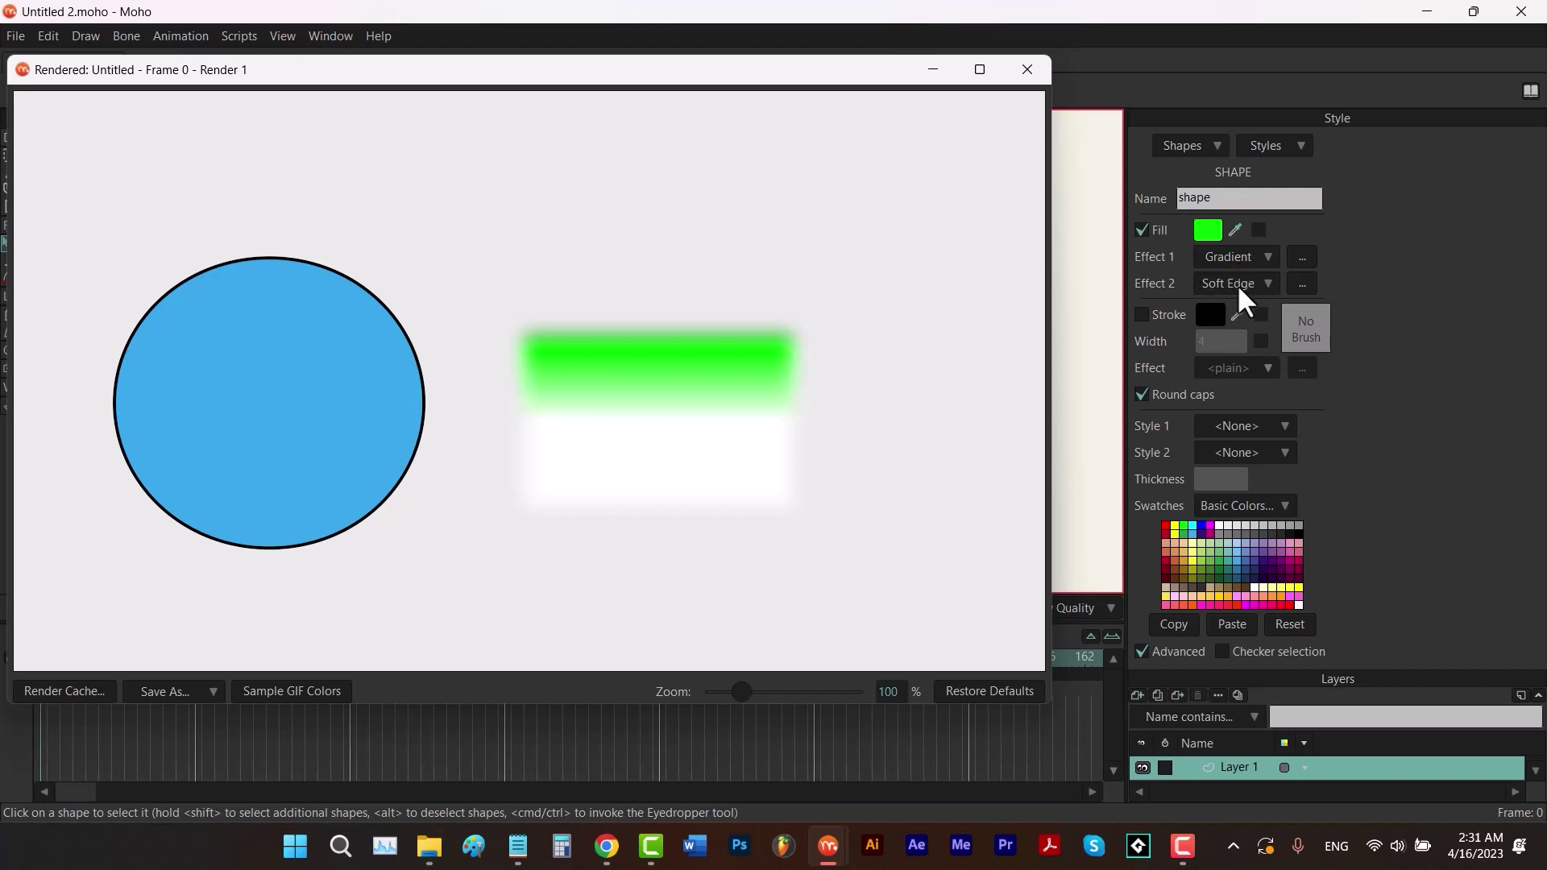
left_click(1027, 70)
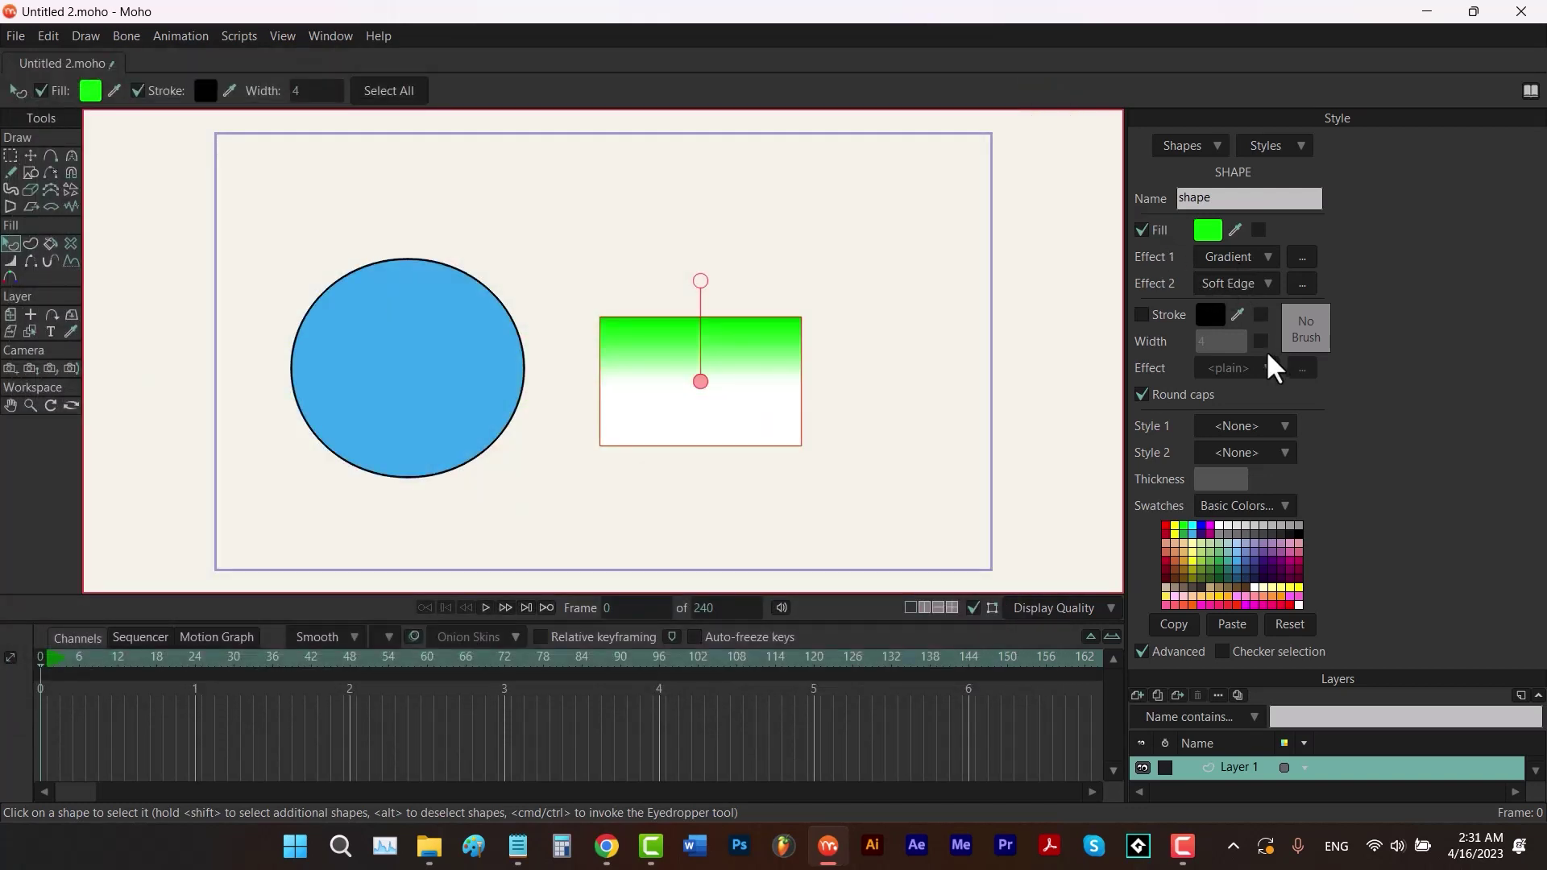
left_click(1141, 315)
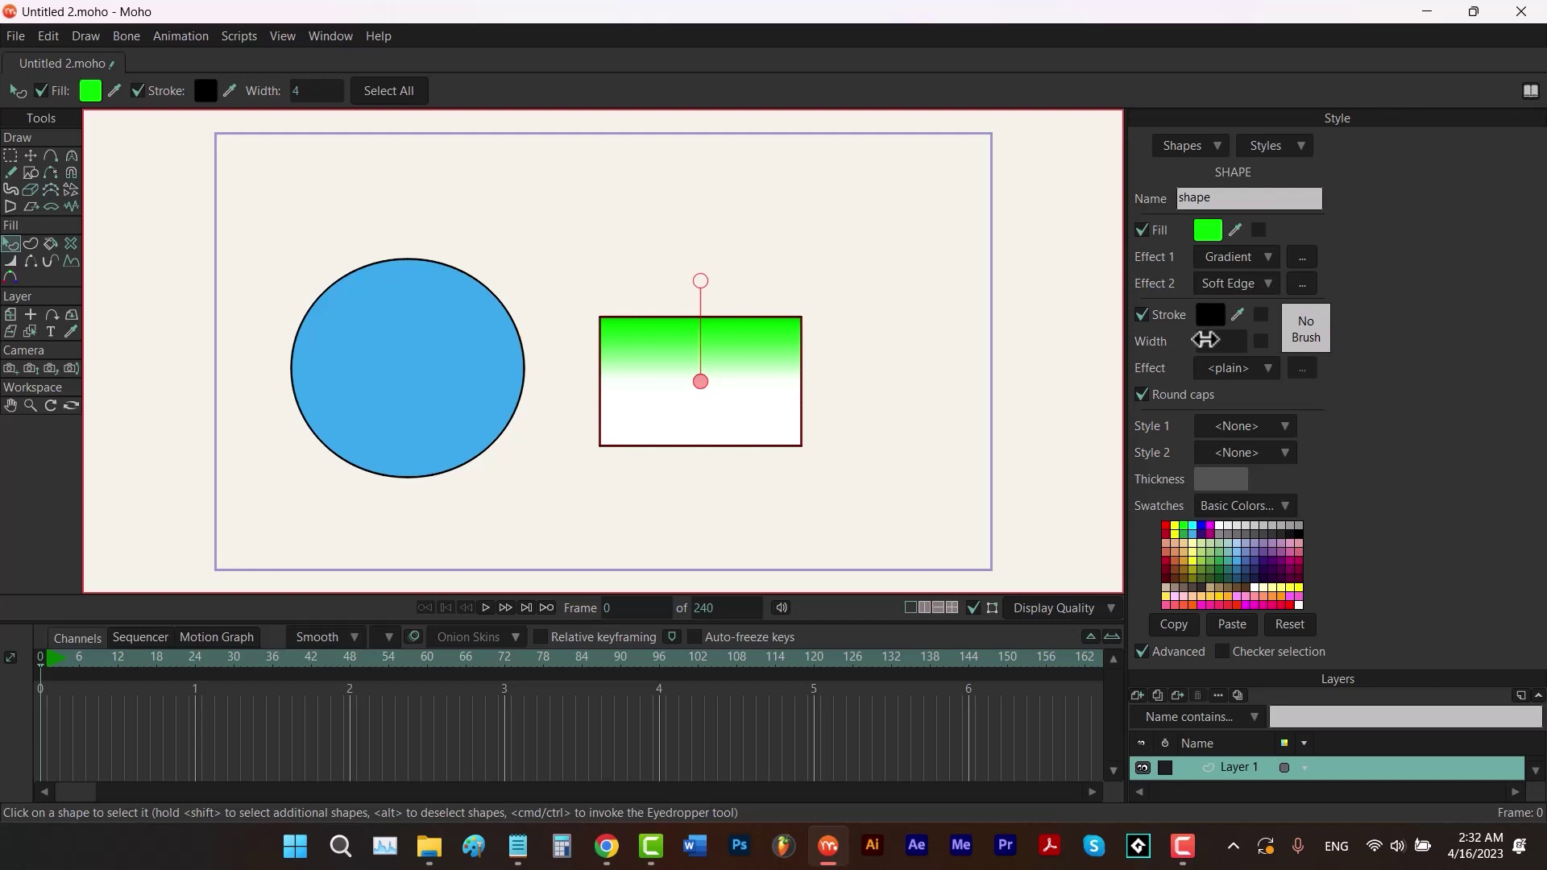
Set the rectangle's stroke width to 13 and pick light blue from the swatches for both its fill and stroke.
left_click_drag(1206, 339, 1268, 338)
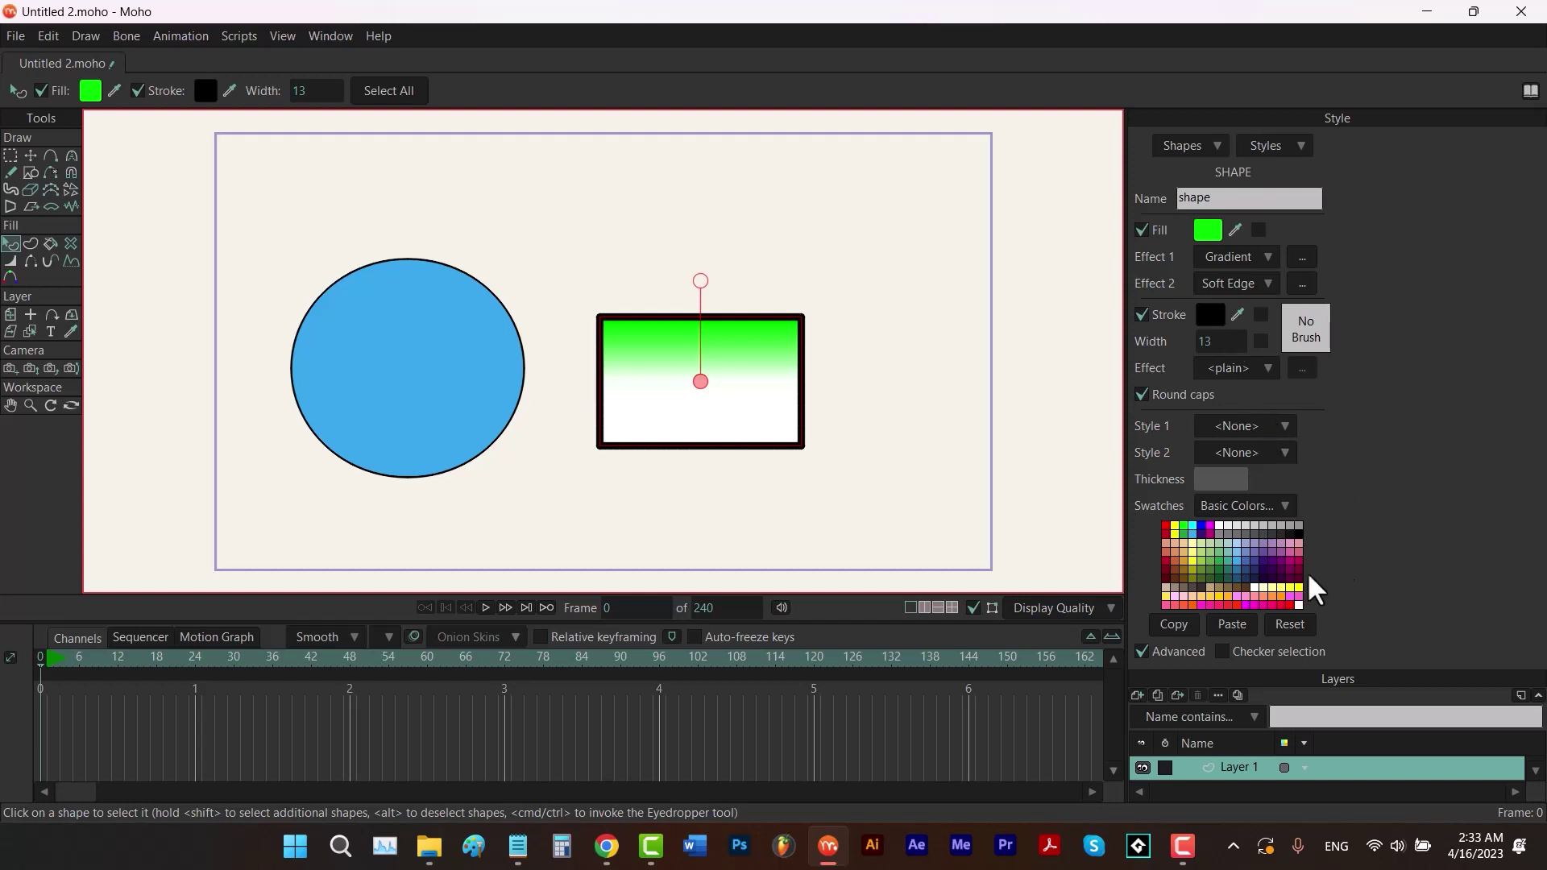
left_click(1236, 558)
left_click(1199, 332)
left_click(1238, 315)
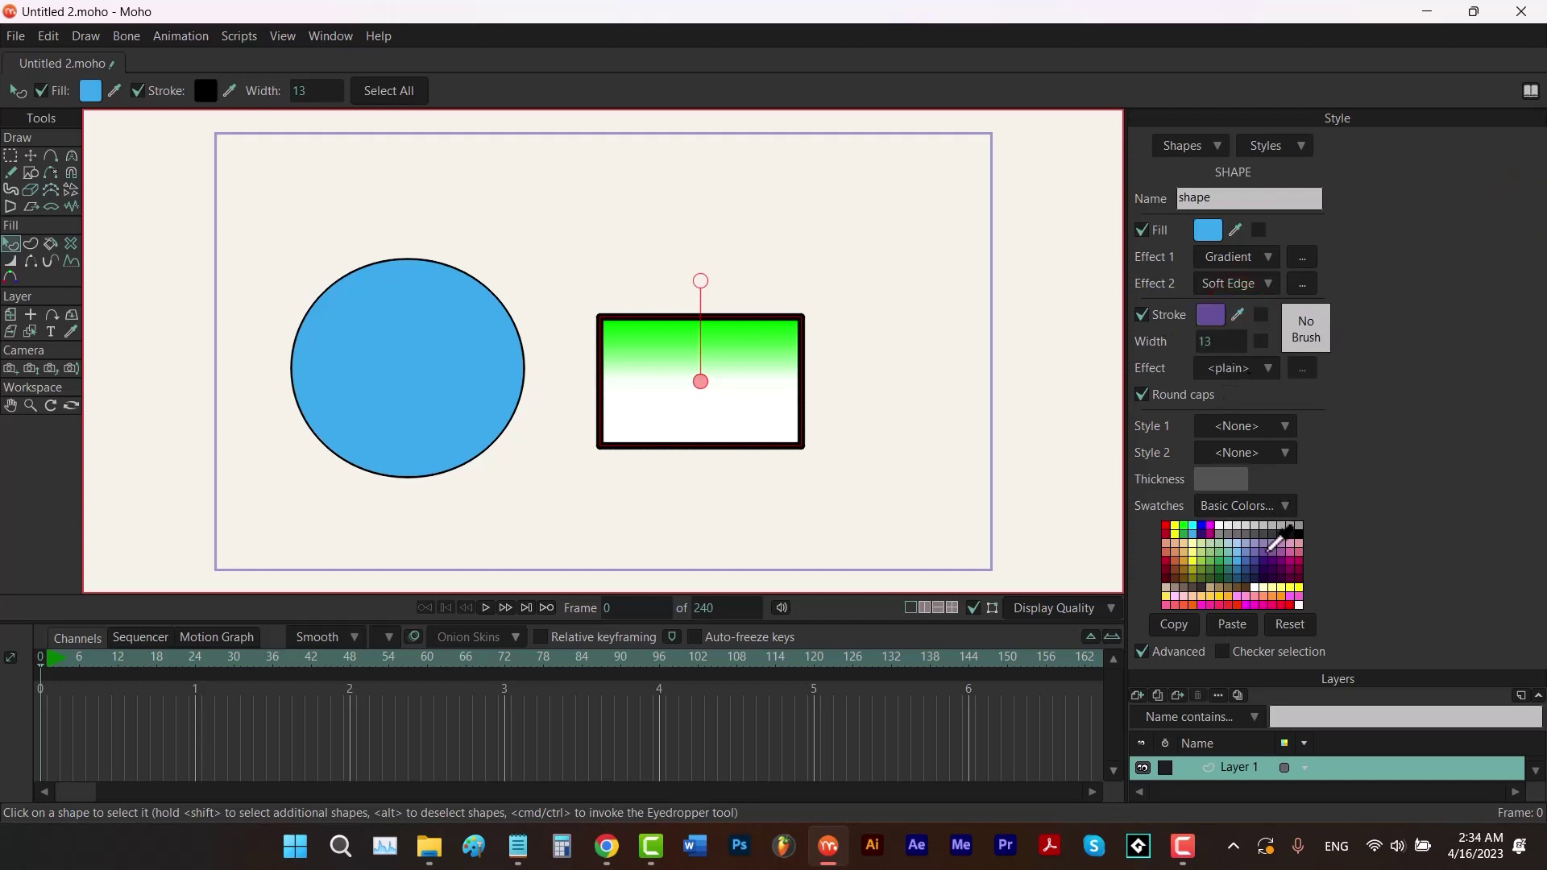
left_click(1241, 555)
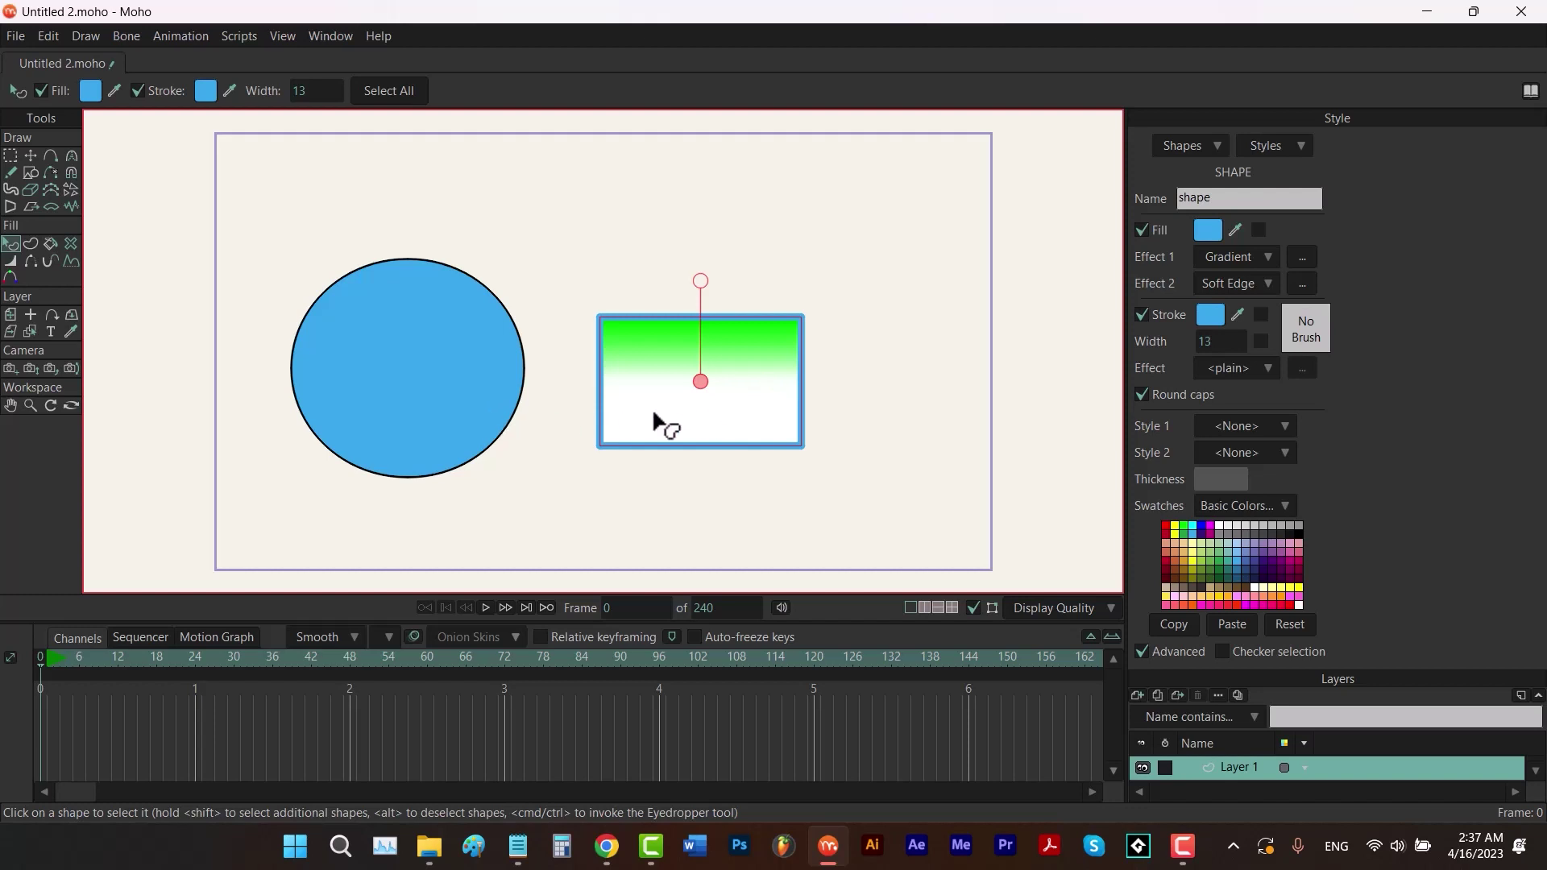
Select the circle, try copying the rectangle's style onto it with the Eyedropper, and undo the copy.
left_click(487, 400)
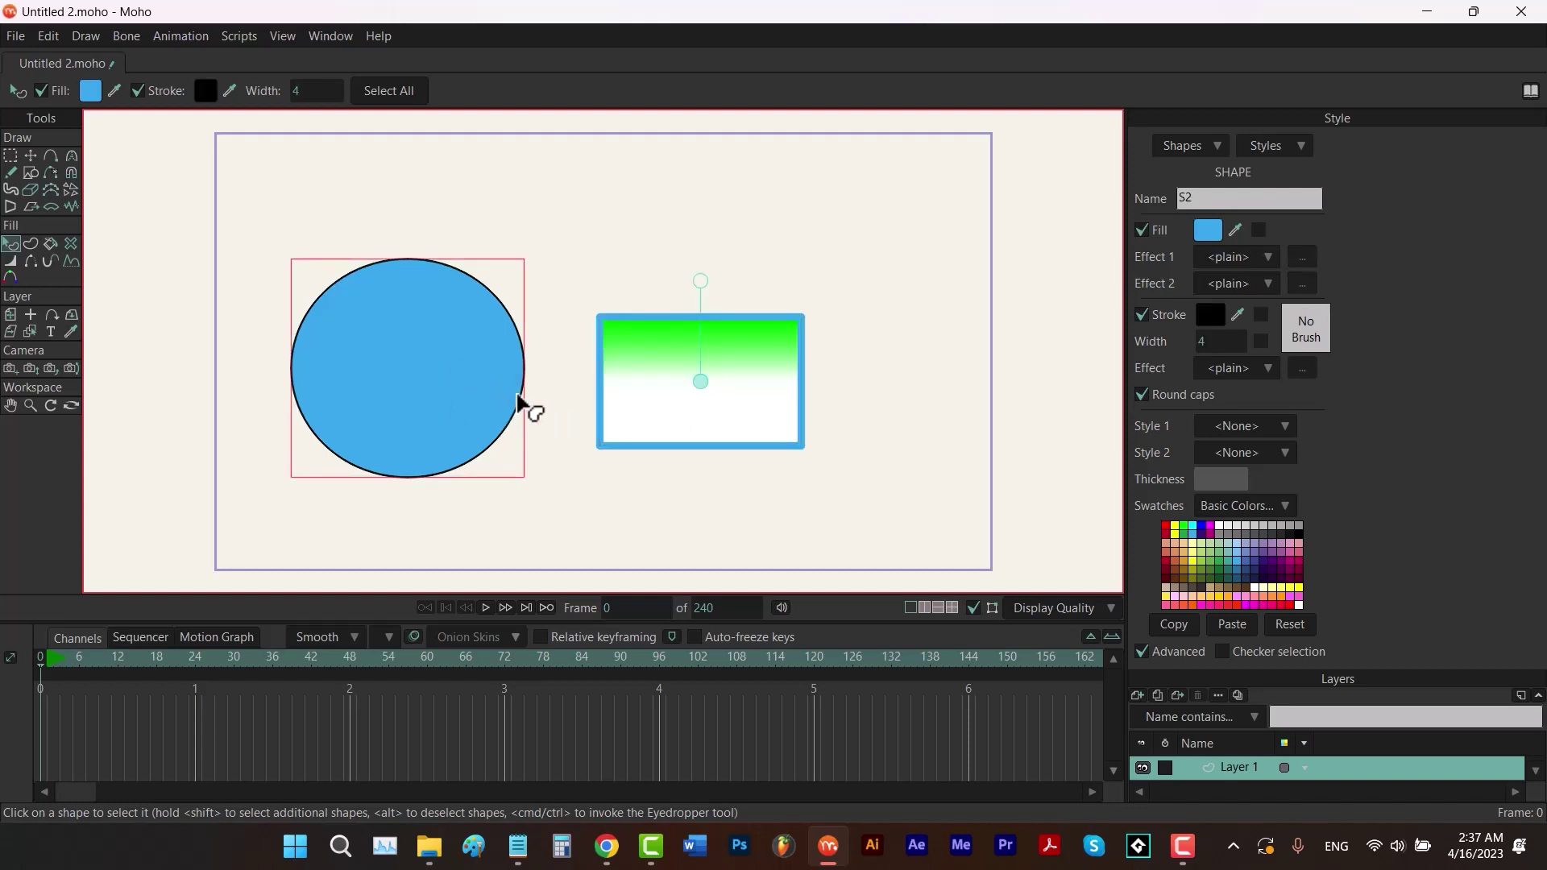
left_click(666, 395, "ctrl")
key("ctrl+z")
left_click(78, 337)
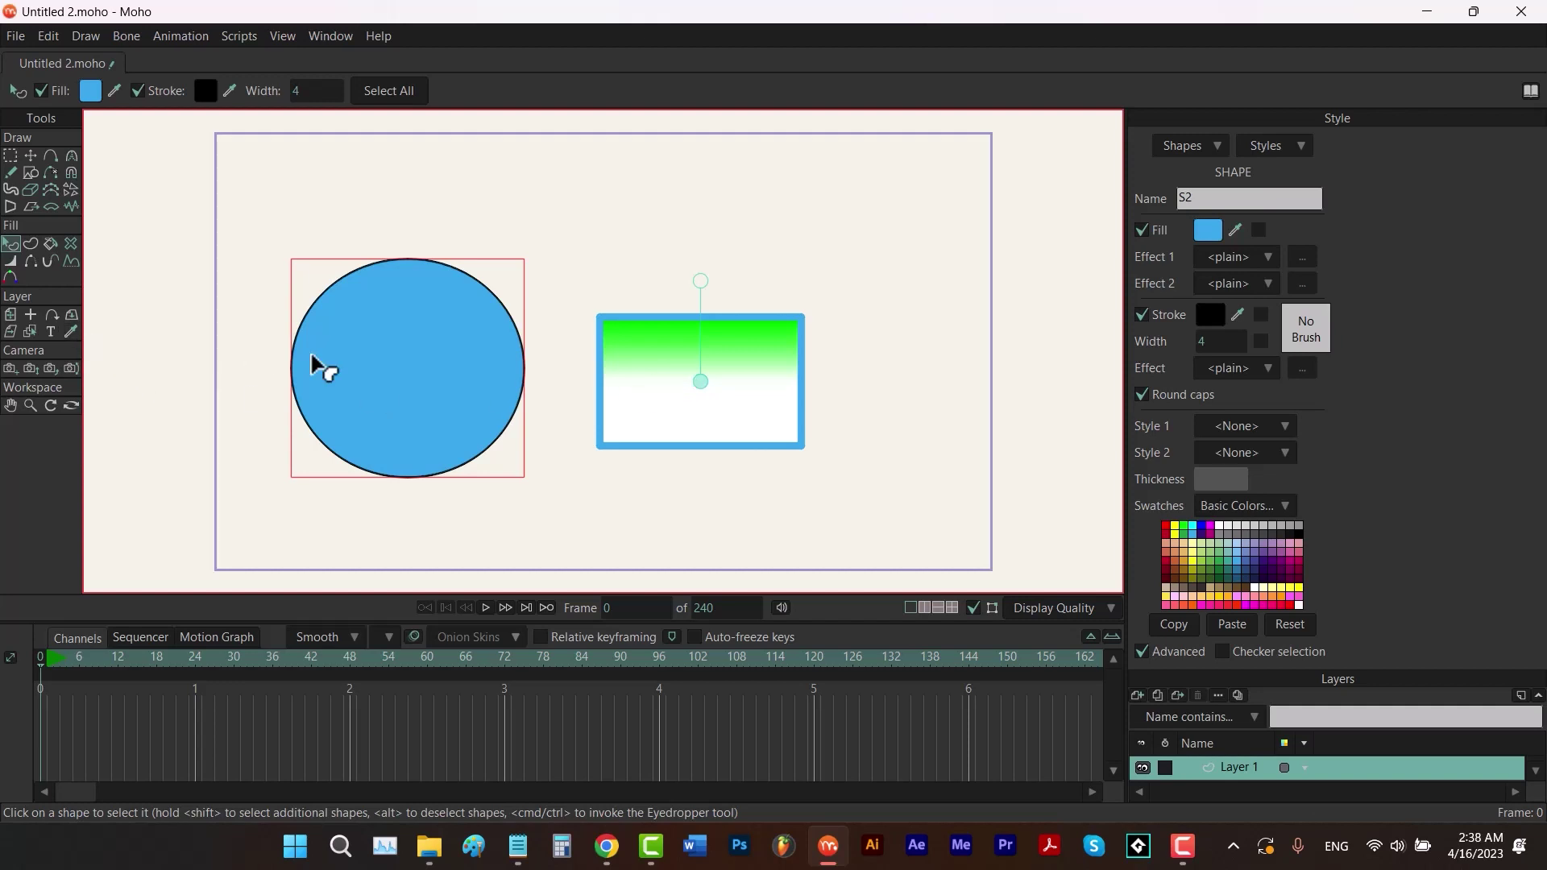
left_click(705, 377)
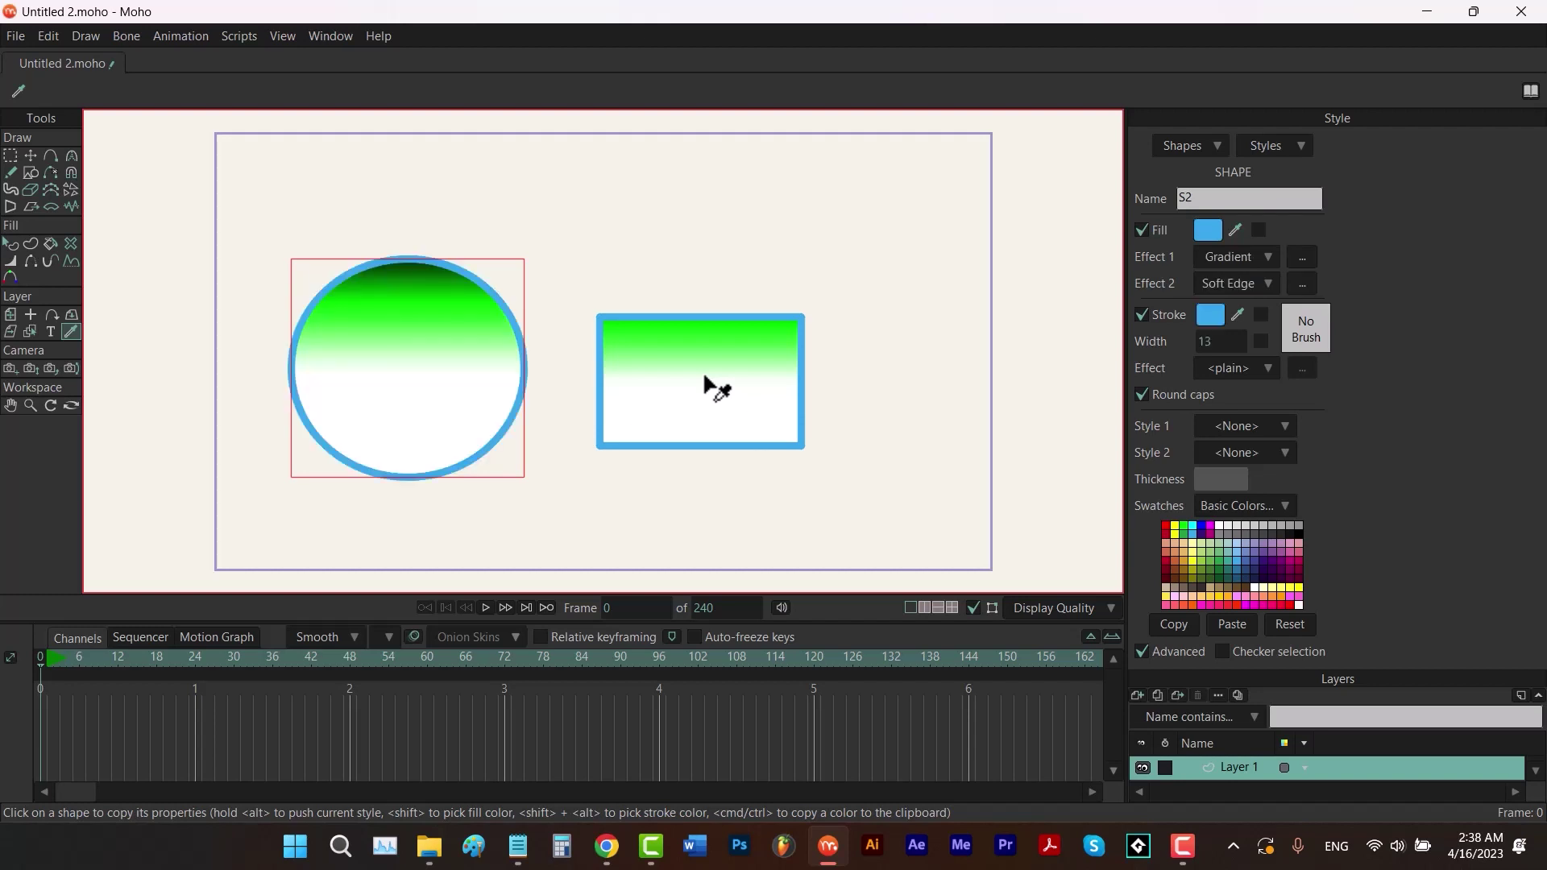
key("ctrl+z")
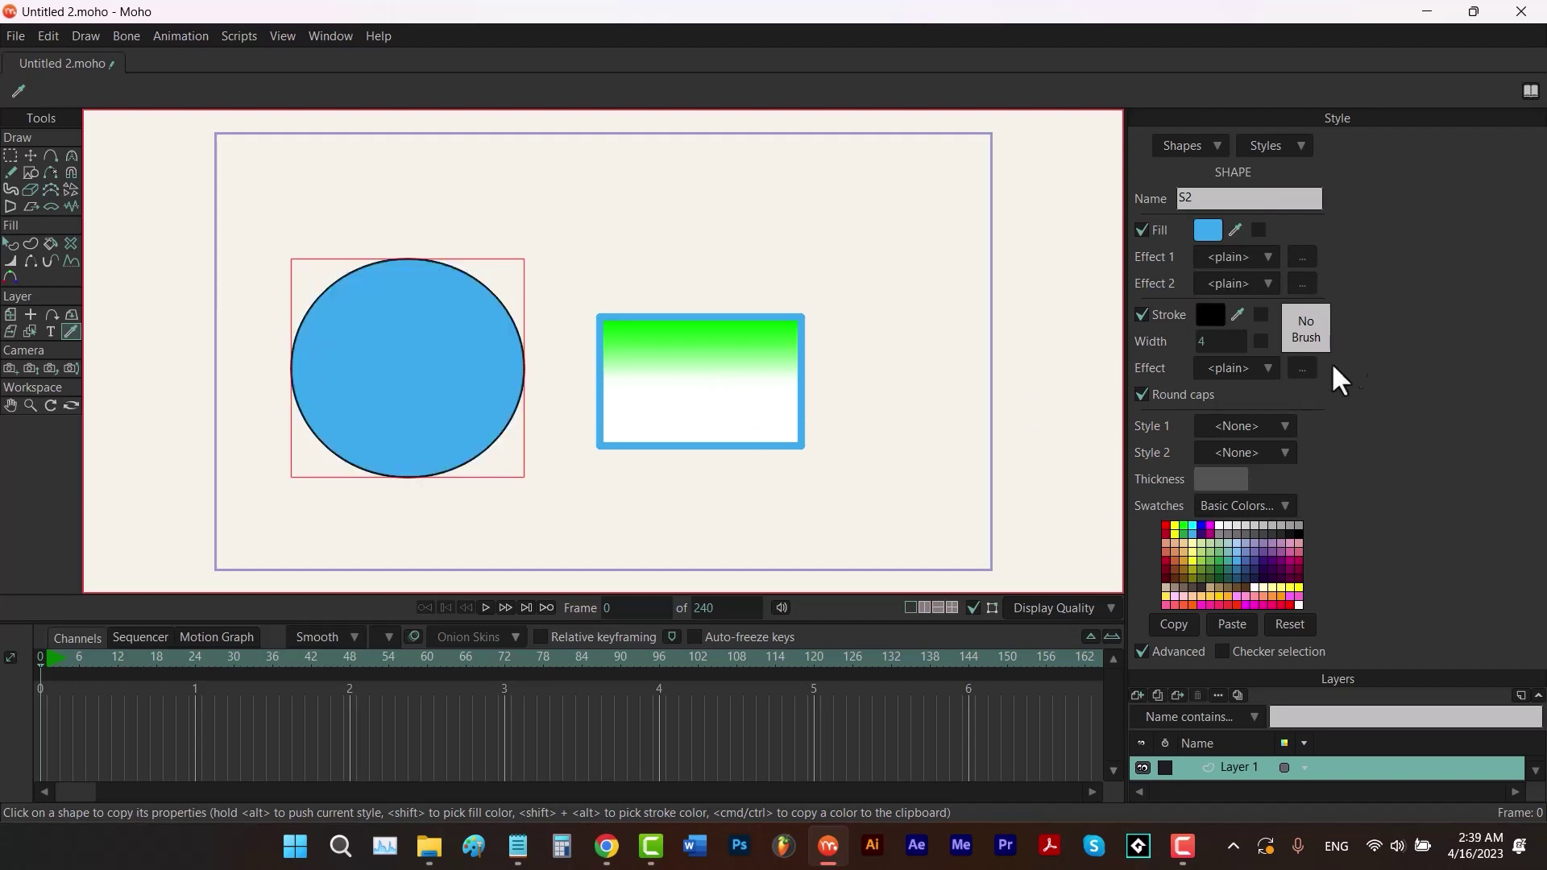
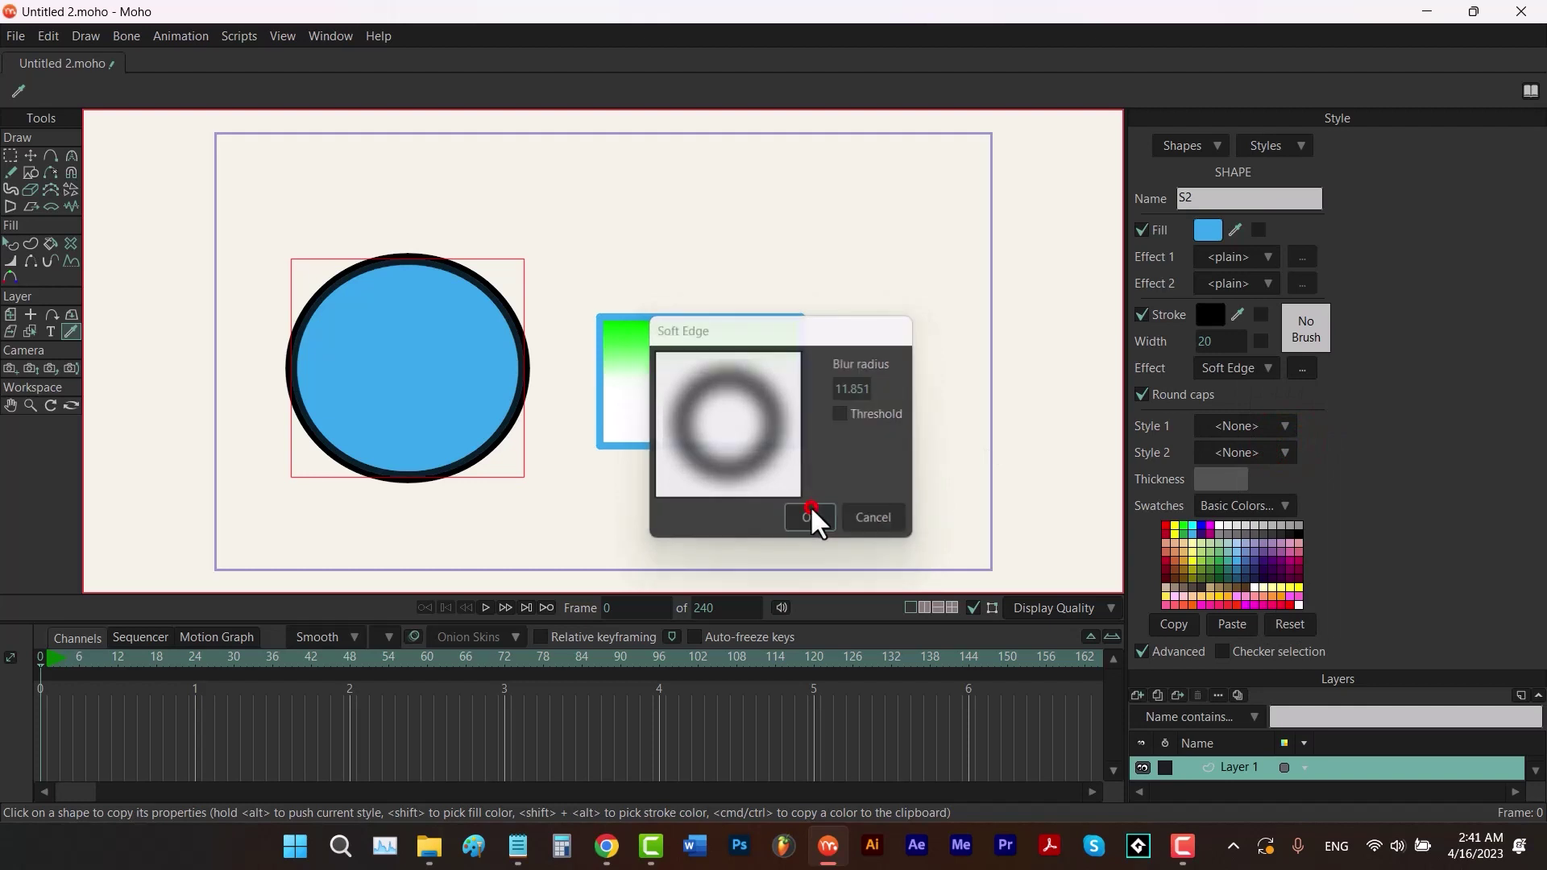
Render the frame to examine the Soft Edge effect on the circle's stroke, and close the render.
key("ctrl+r")
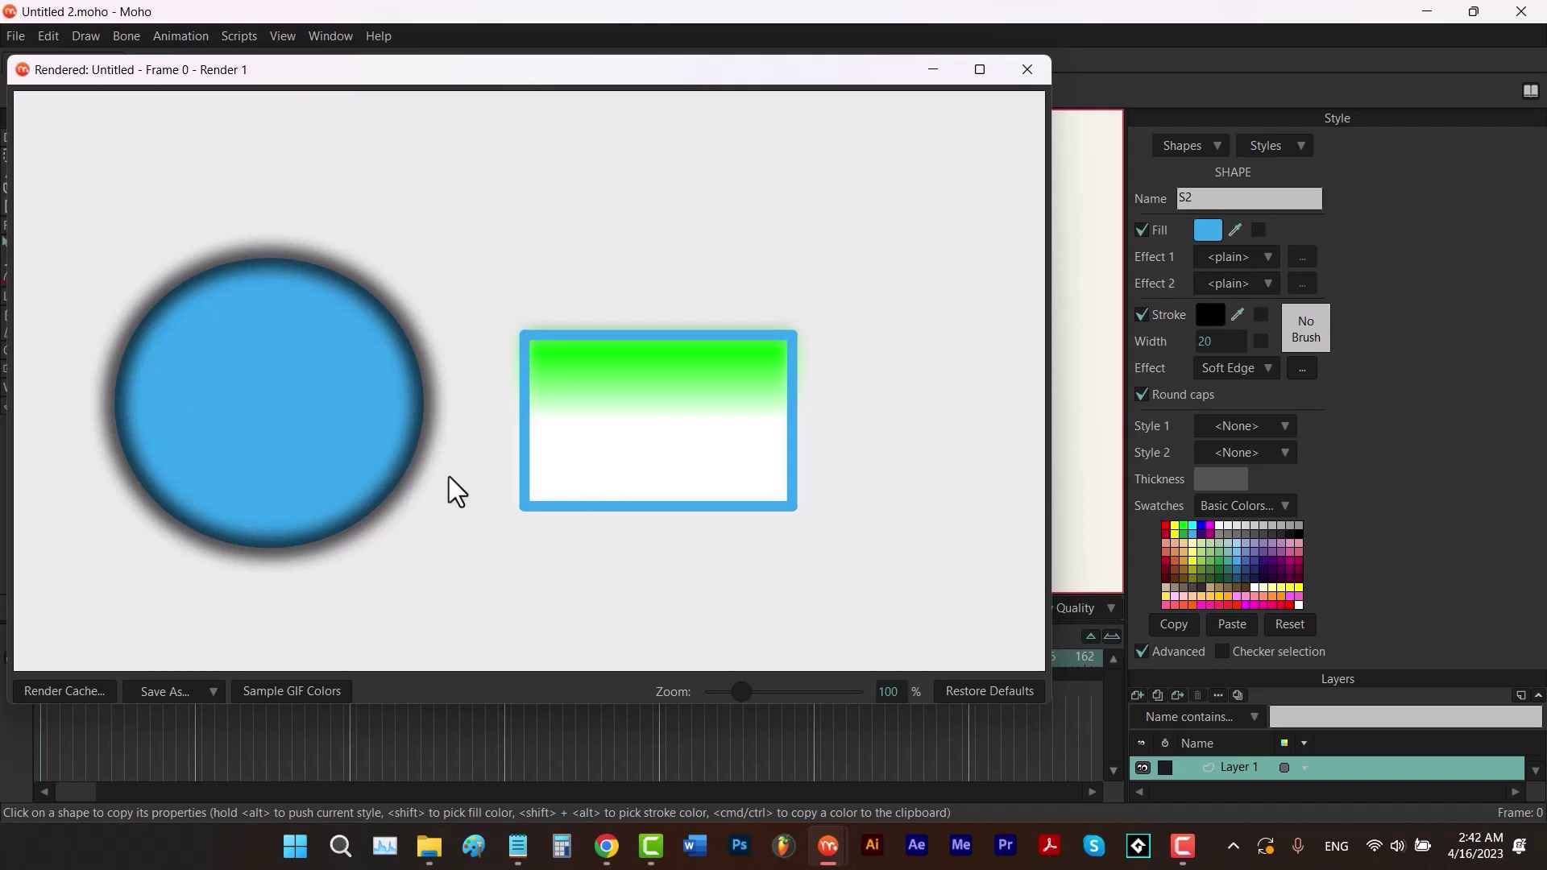
left_click(1032, 68)
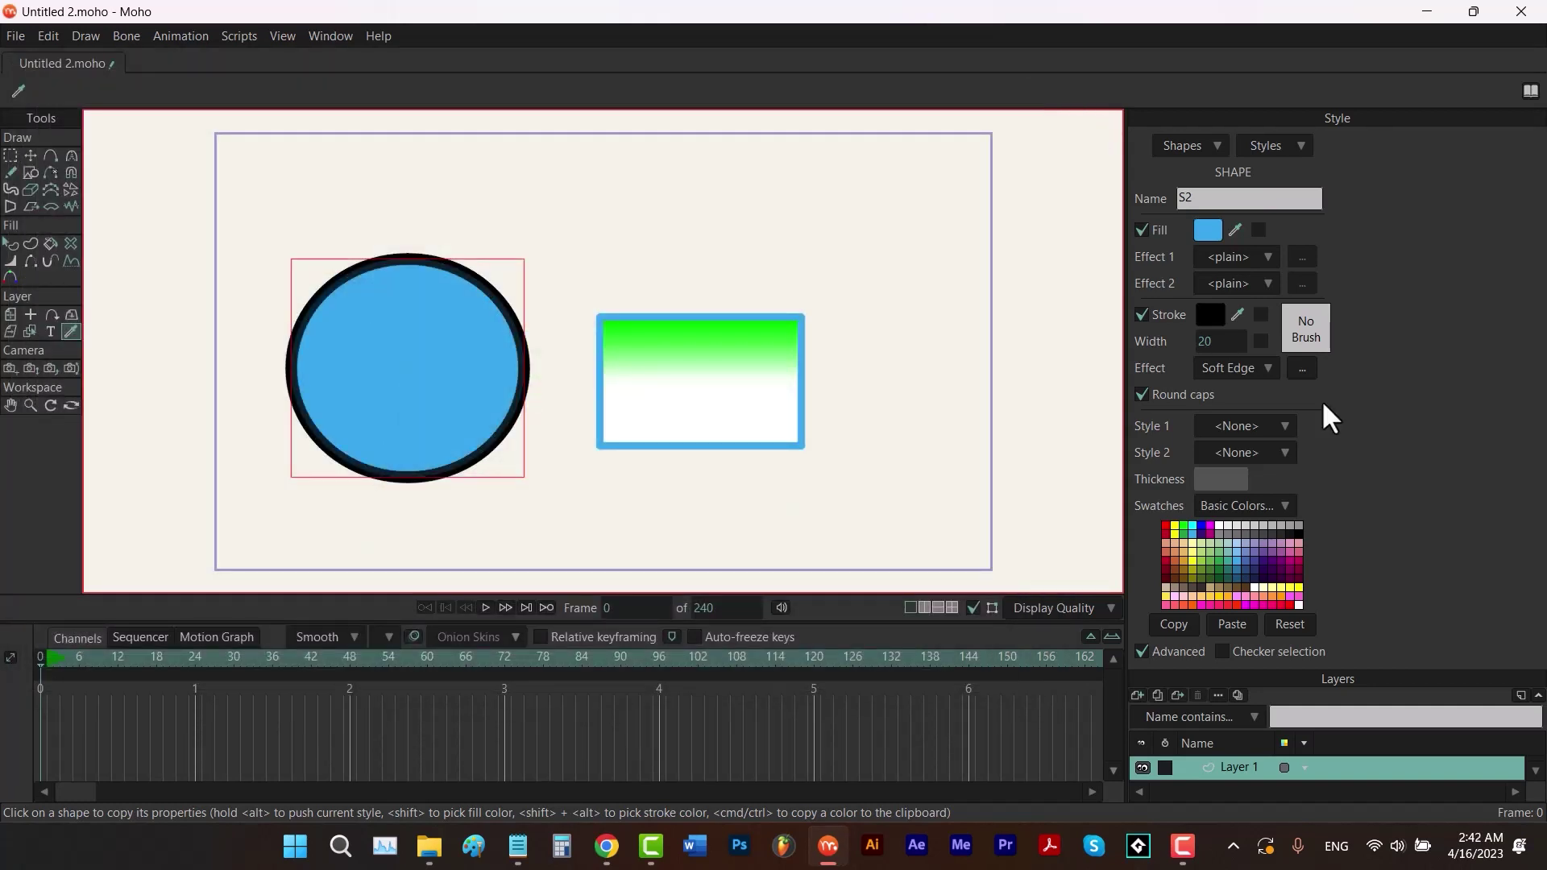
Try the Sketchy effect with radius 8 on the circle's stroke, checking it in a render and in its settings.
left_click(1266, 369)
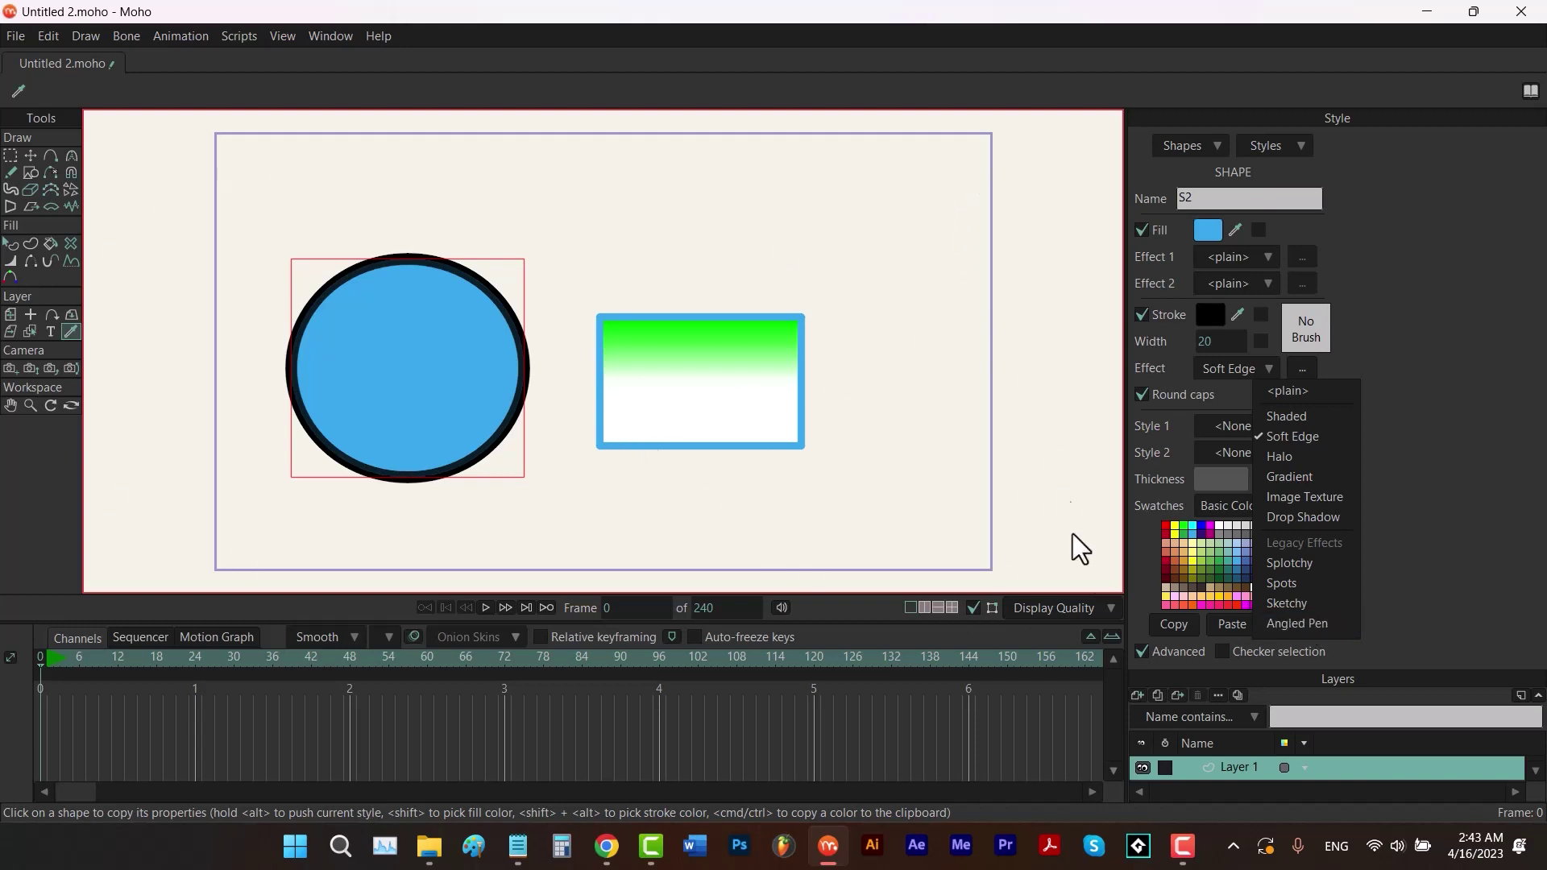
left_click(1299, 605)
double_click(868, 388)
type("8")
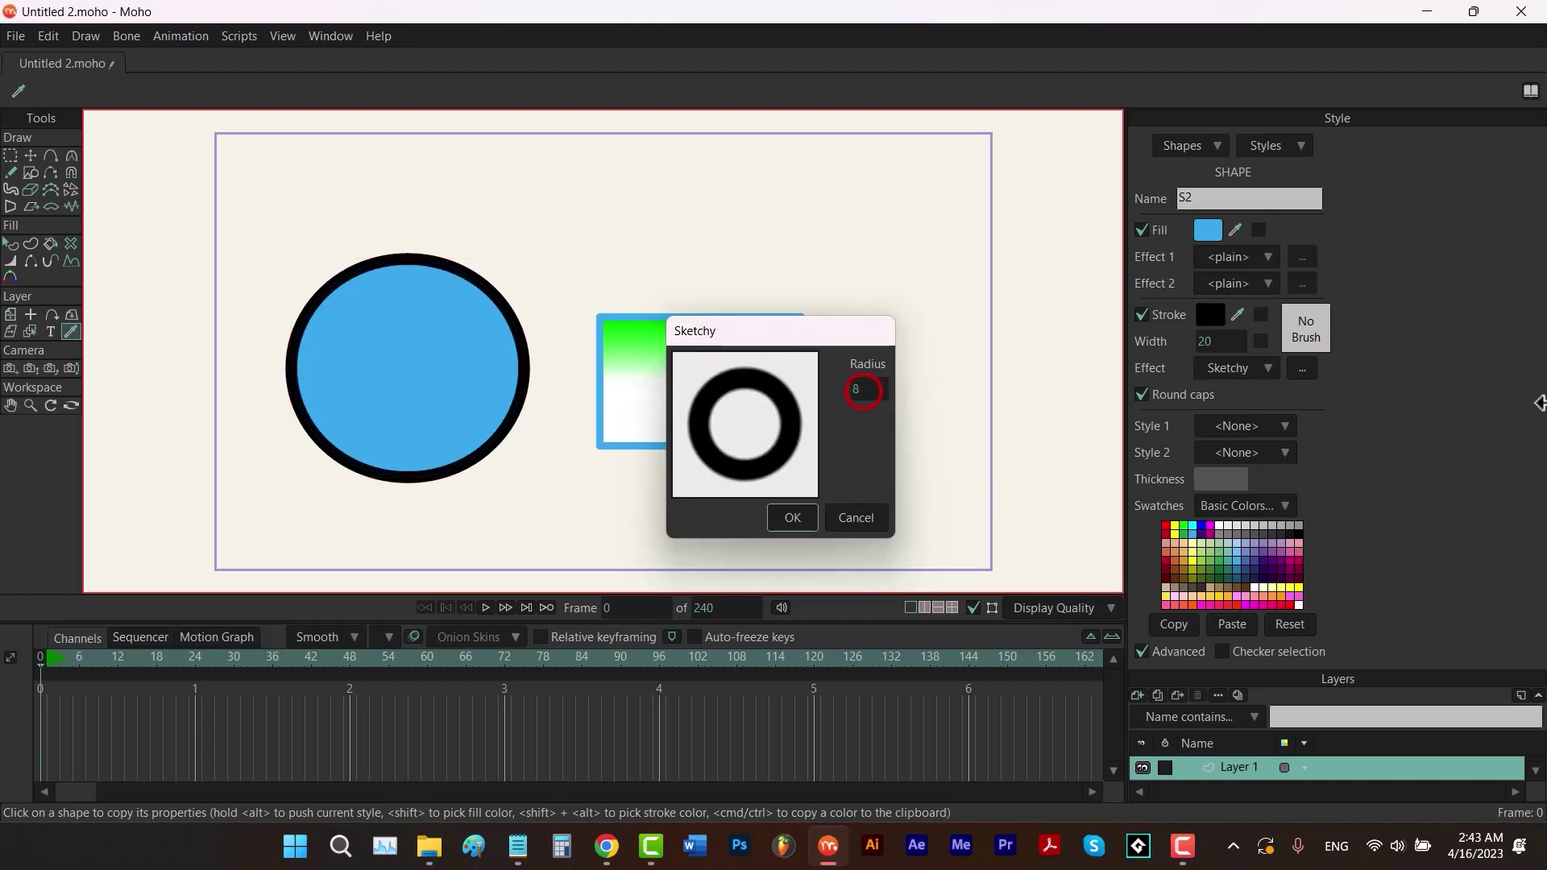
left_click(798, 522)
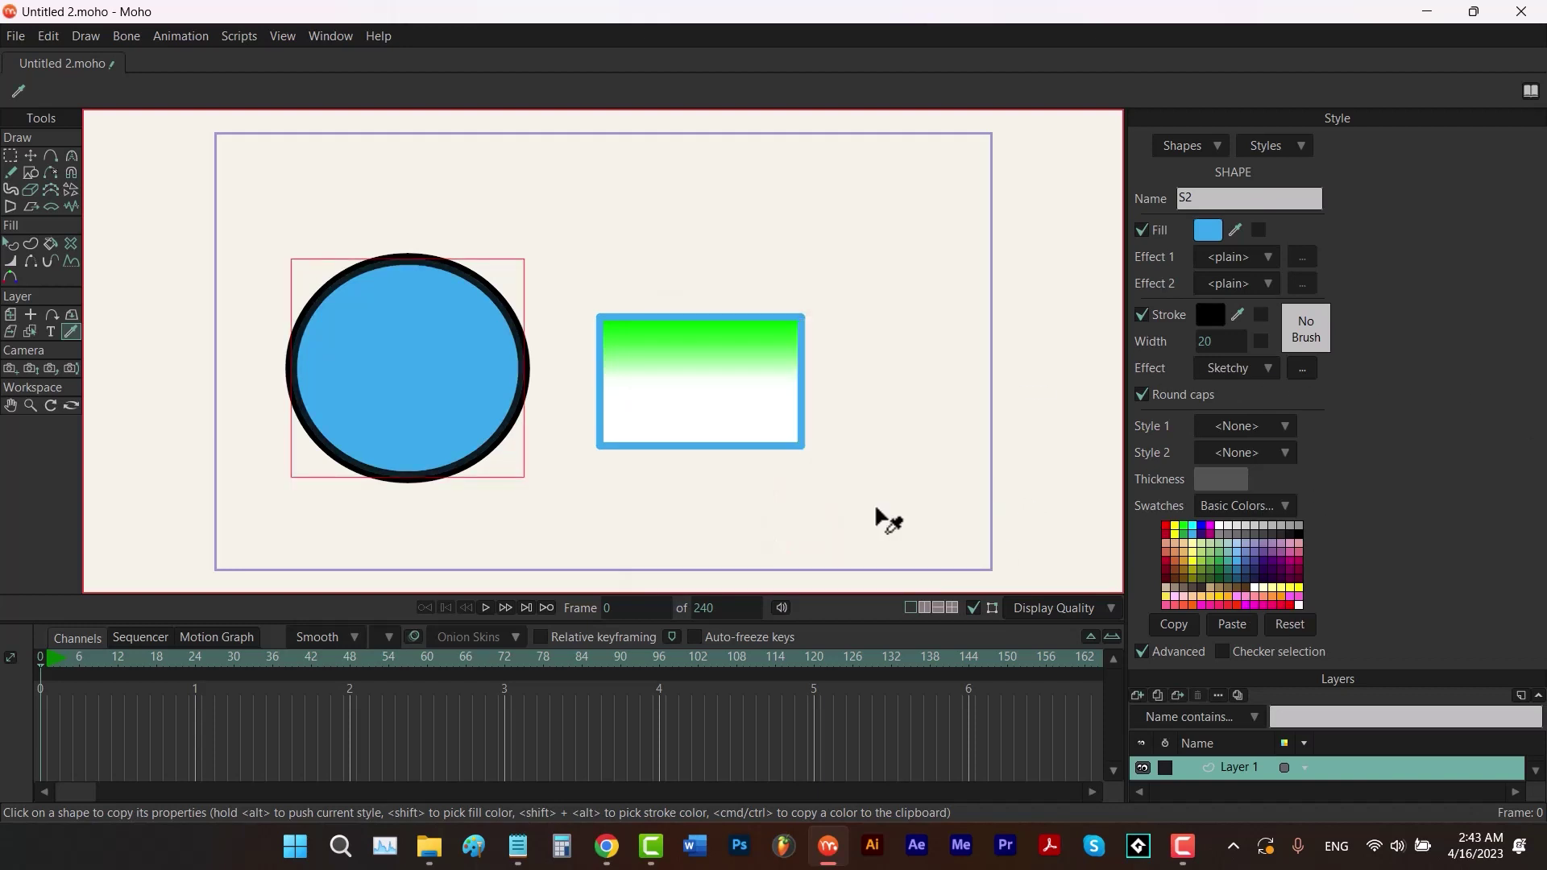
key("ctrl+r")
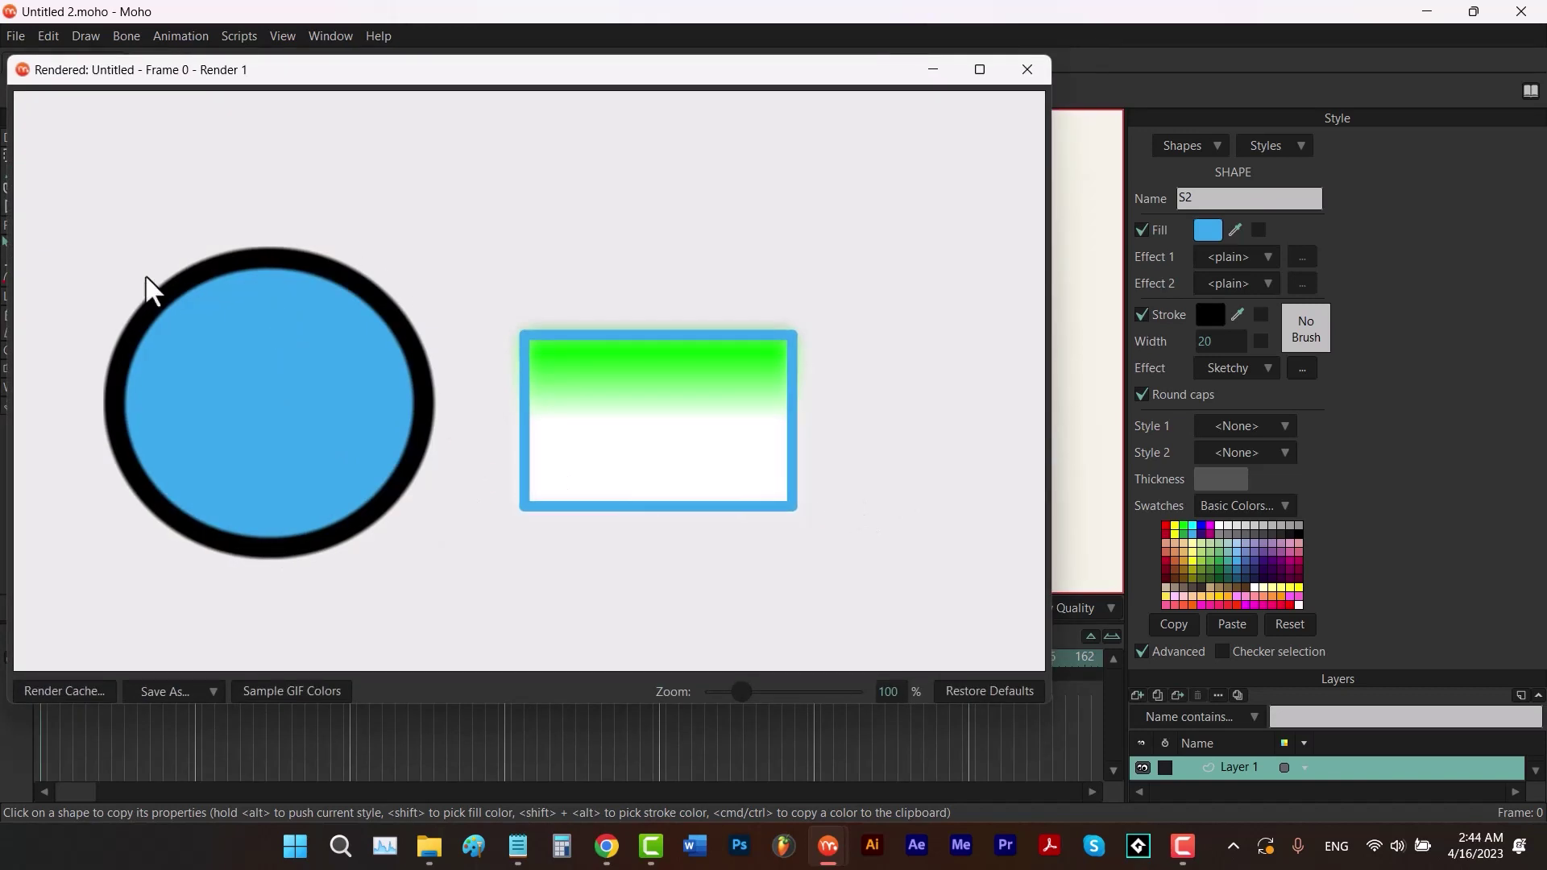
left_click(1027, 70)
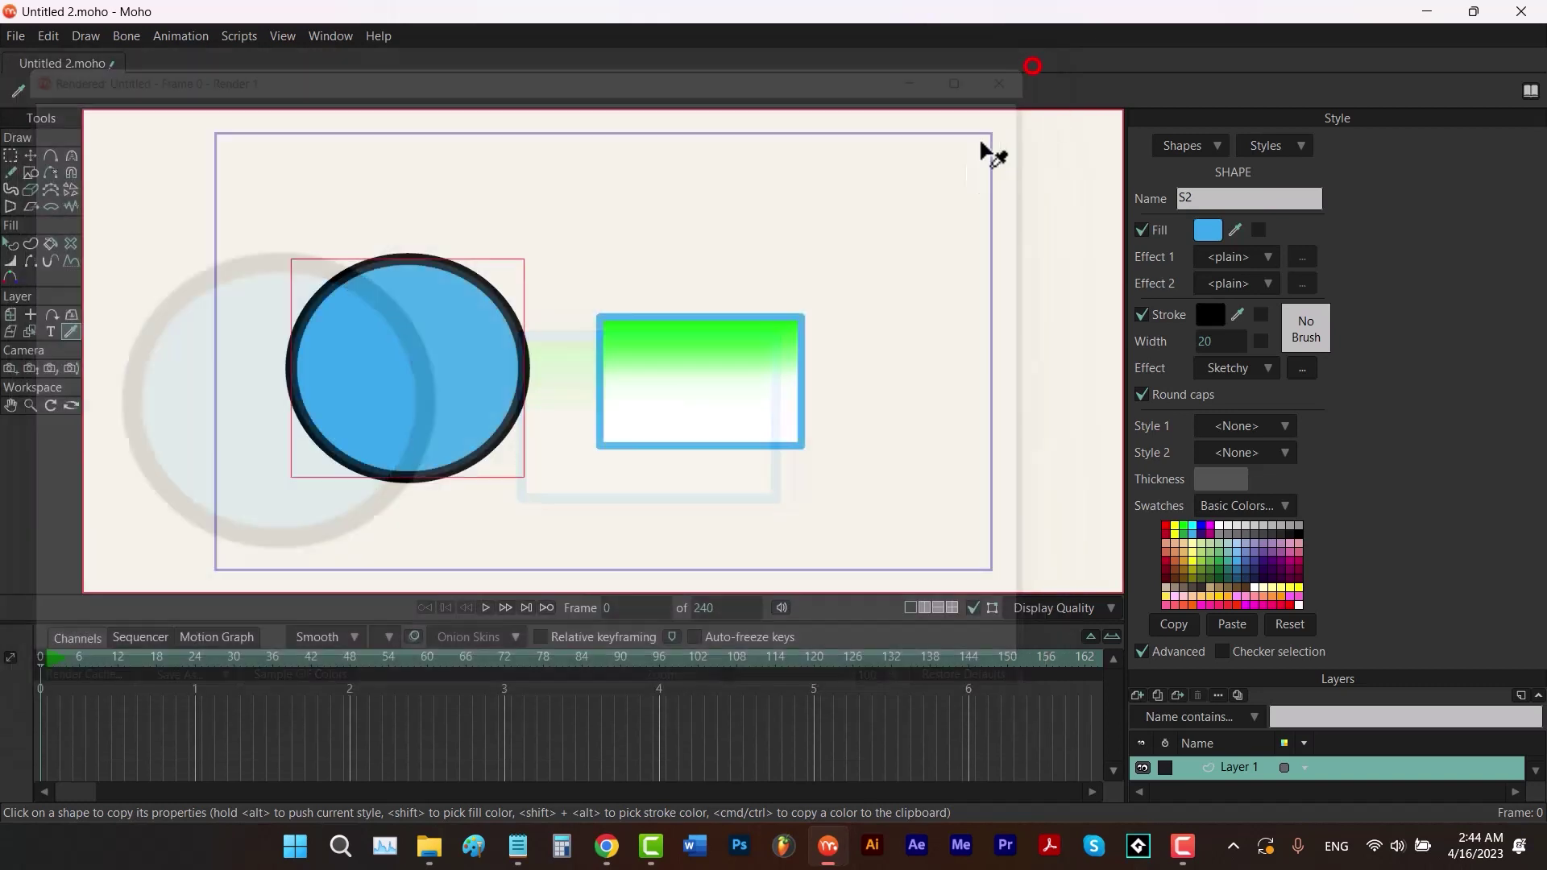
left_click(1305, 369)
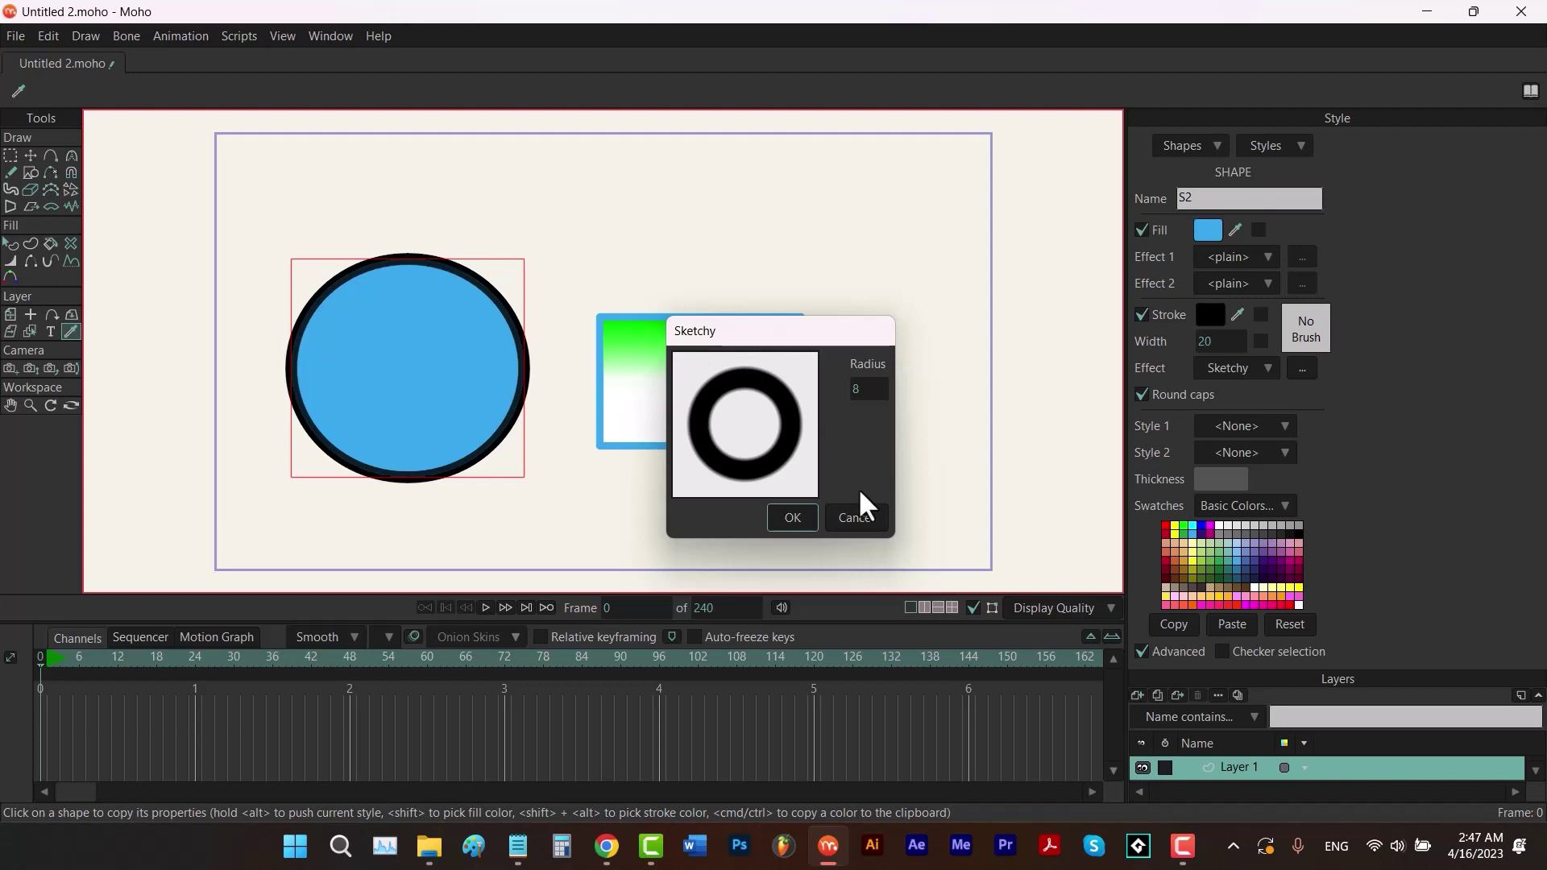
left_click(859, 522)
Apply the Angled Pen effect to the circle's stroke with radius 8 and angle 20.
left_click(1250, 372)
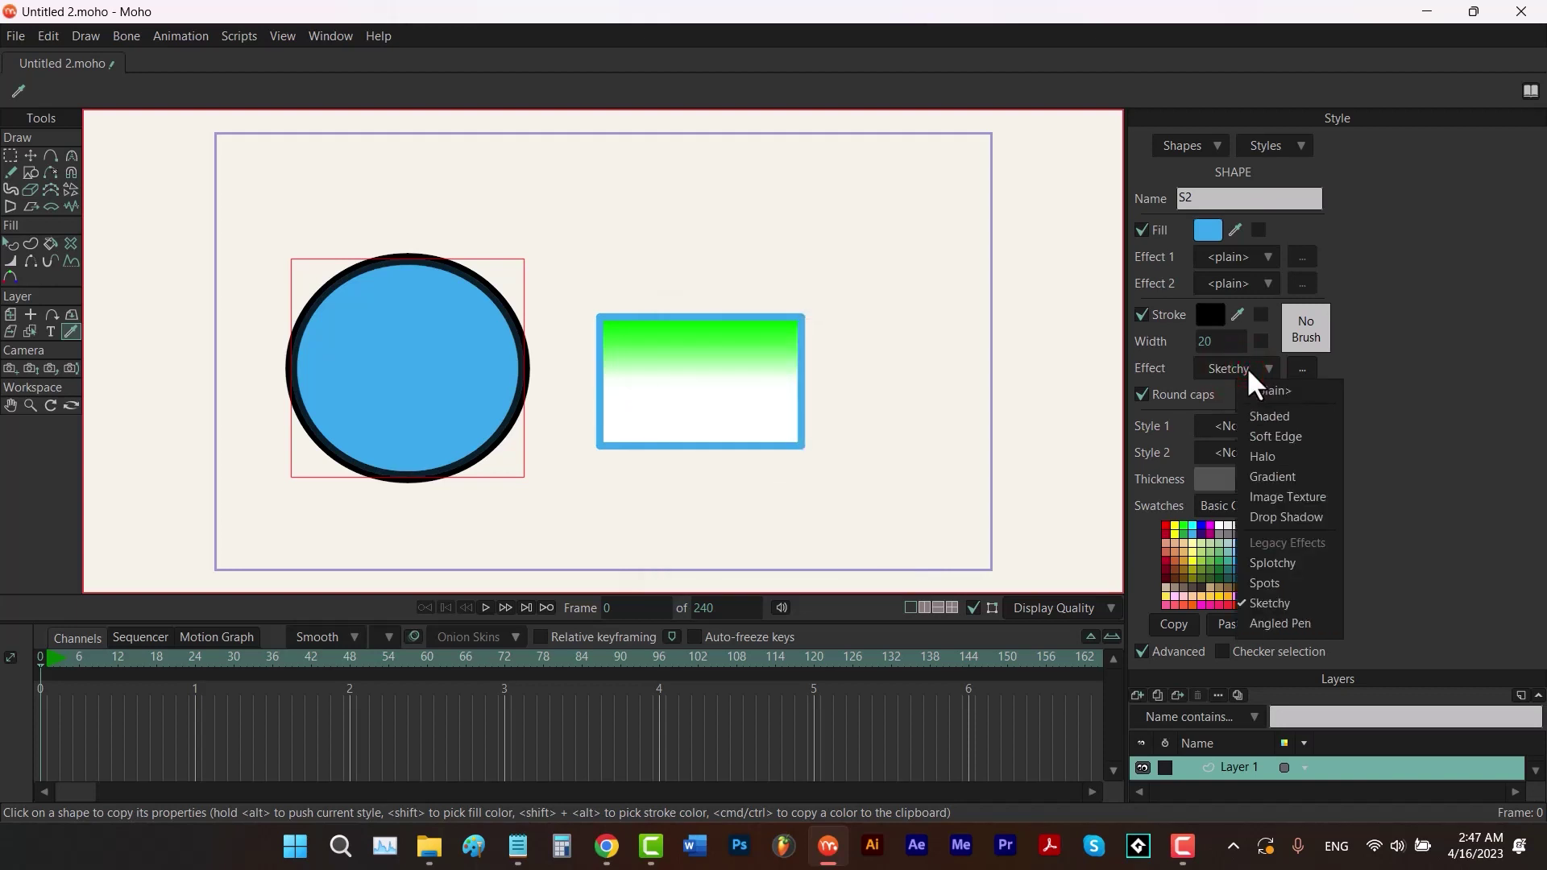
left_click(1289, 627)
mouse_move(852, 391)
left_mouse_down()
mouse_move(921, 390)
mouse_move(894, 390)
left_mouse_up()
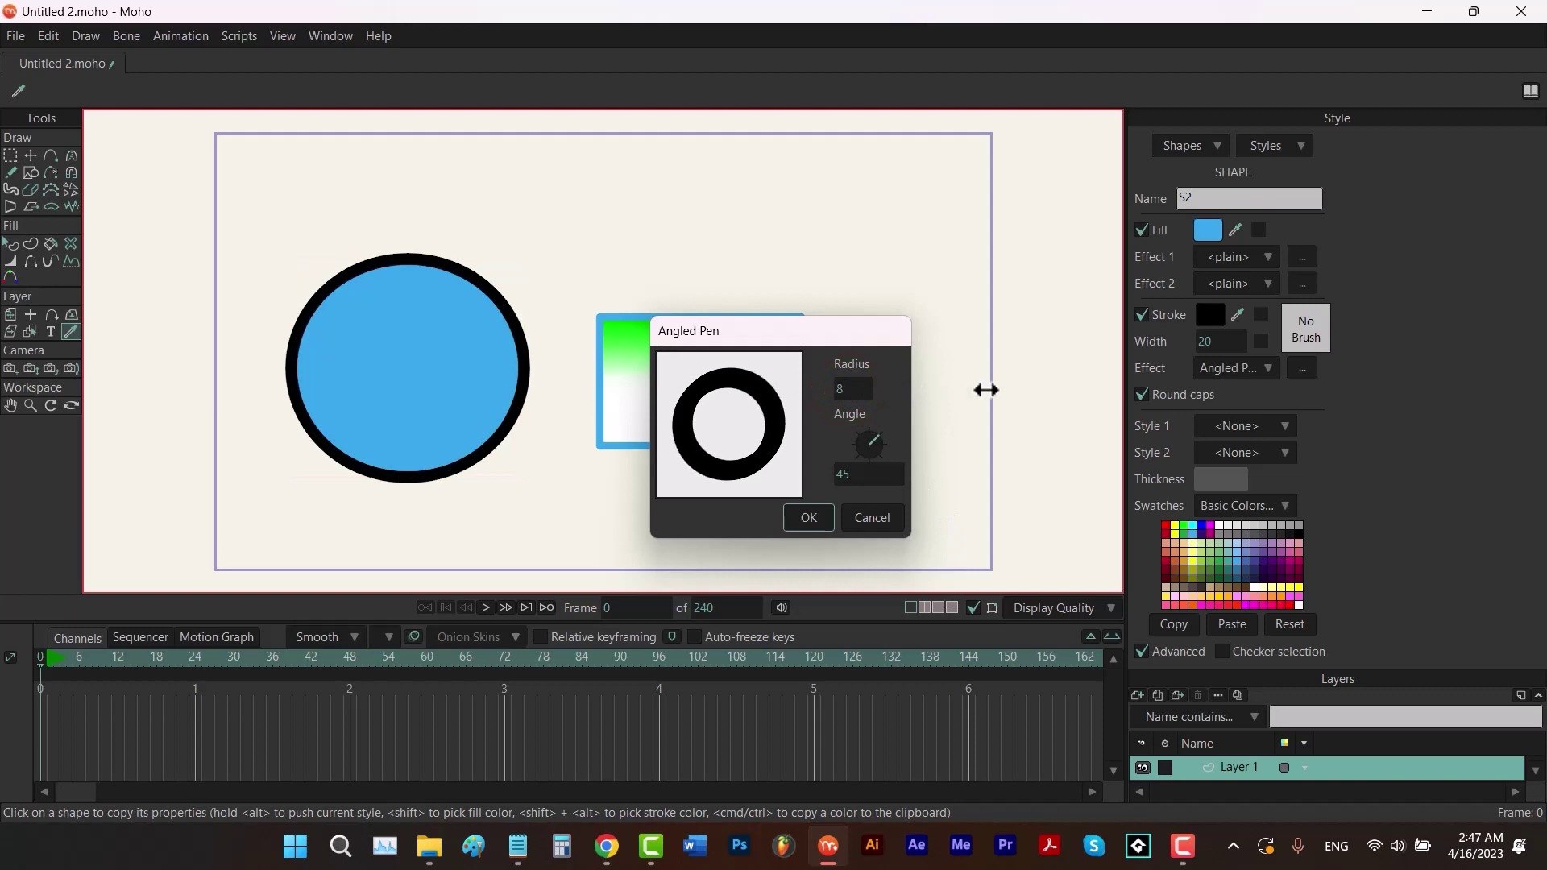
left_click_drag(886, 451, 853, 473)
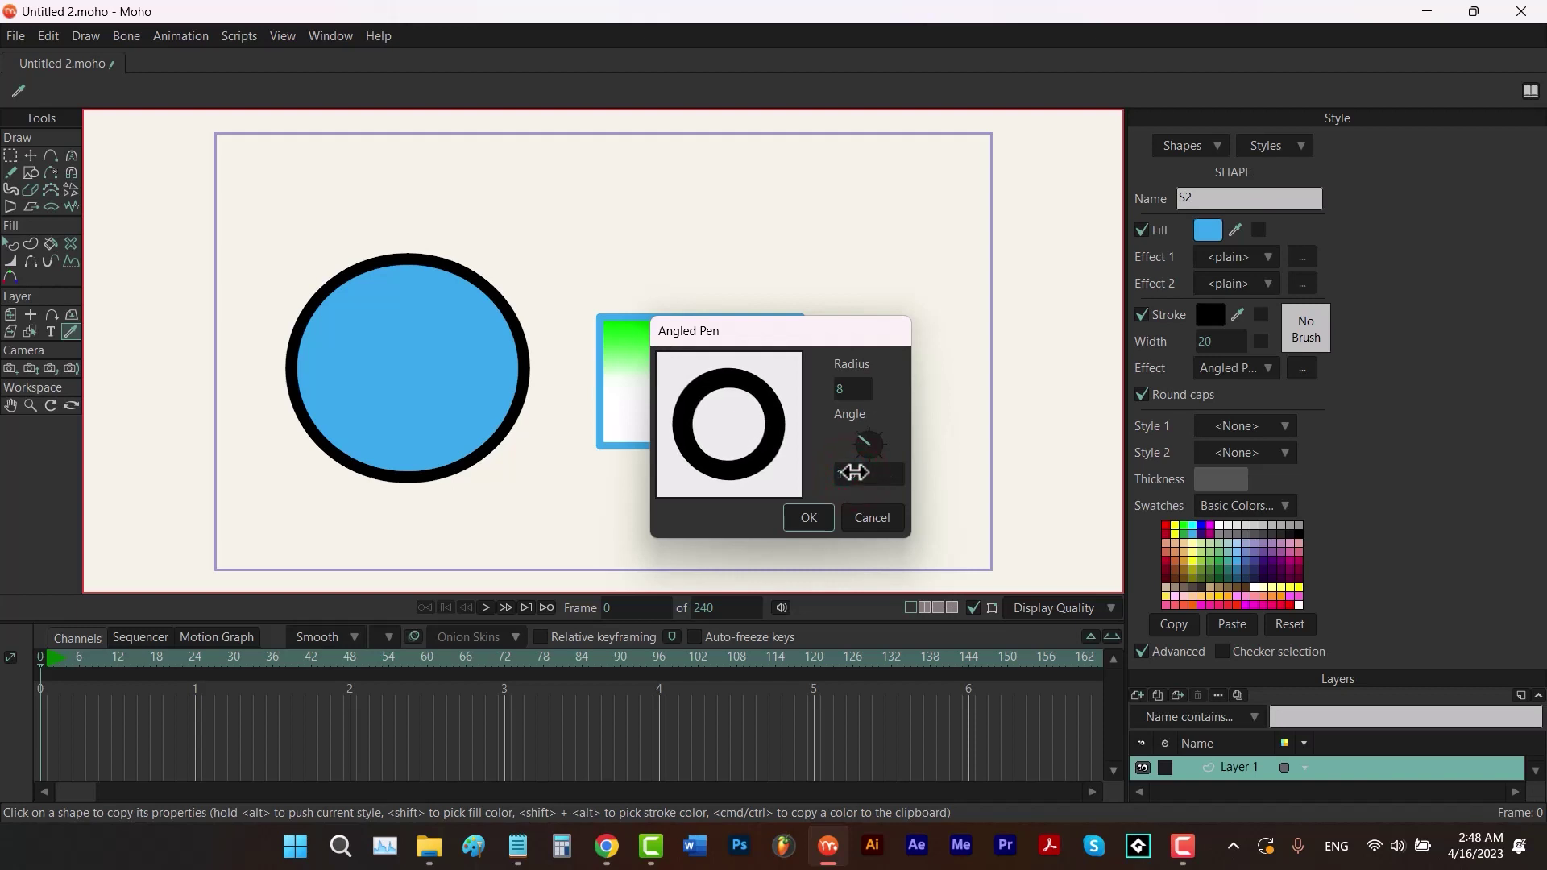
left_click(853, 473)
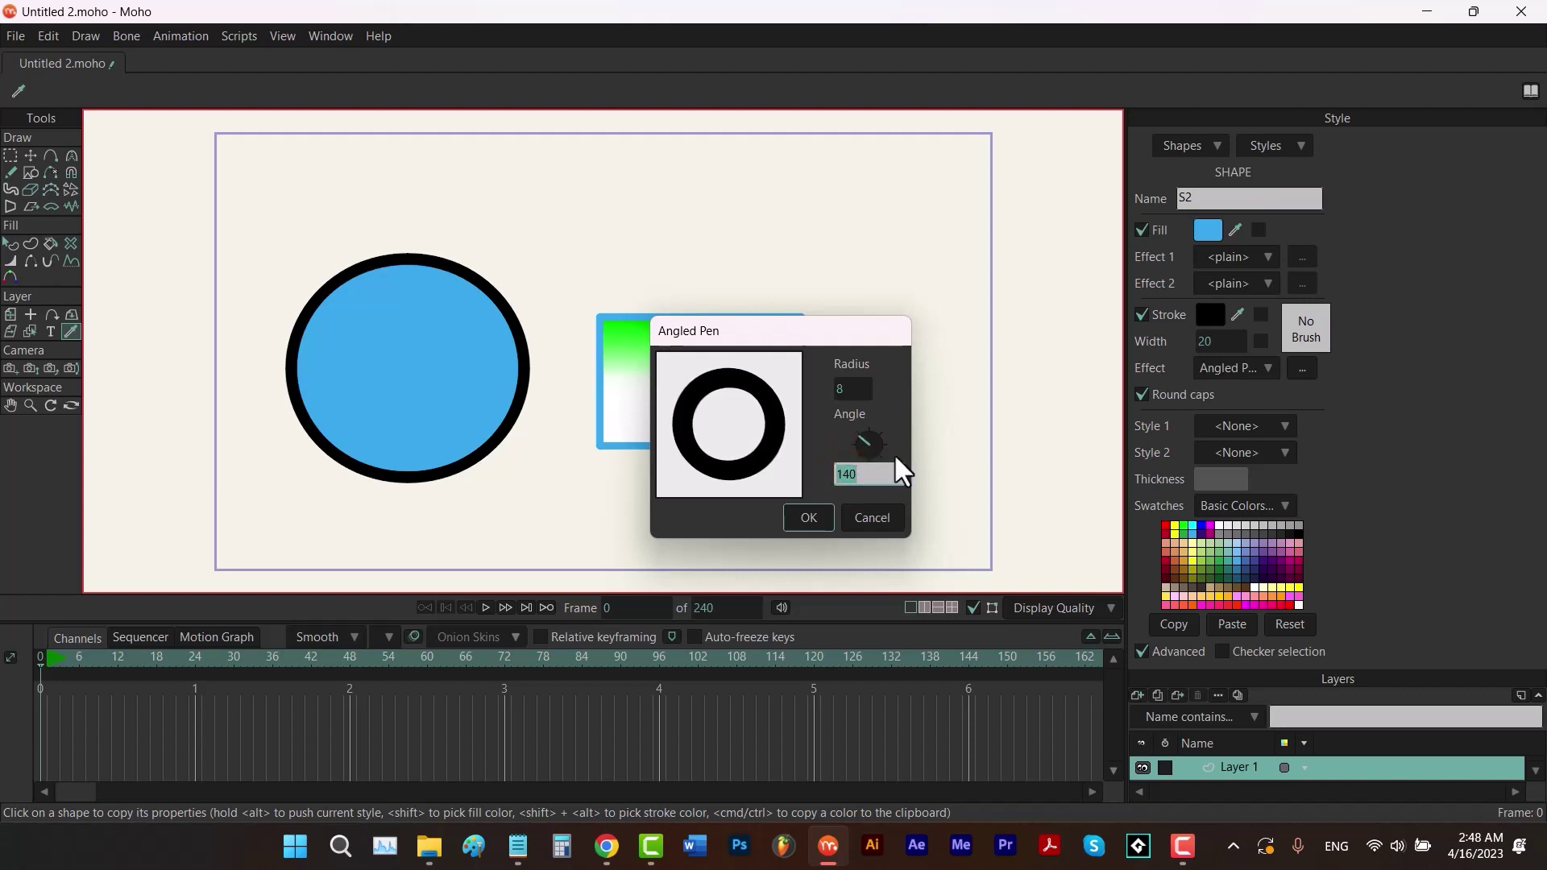
type("20")
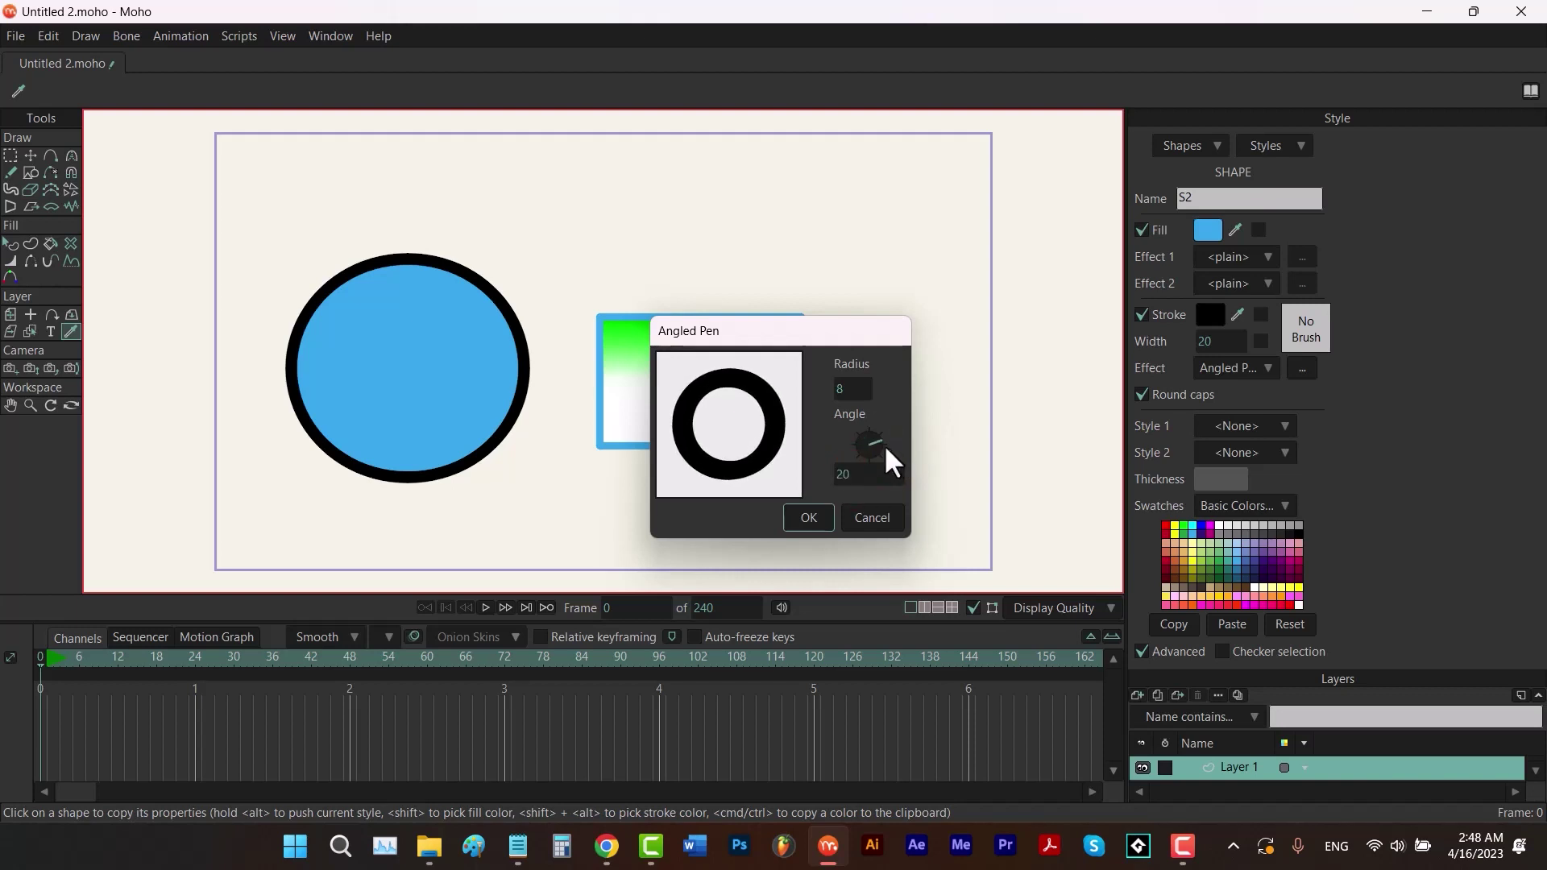
left_click(821, 519)
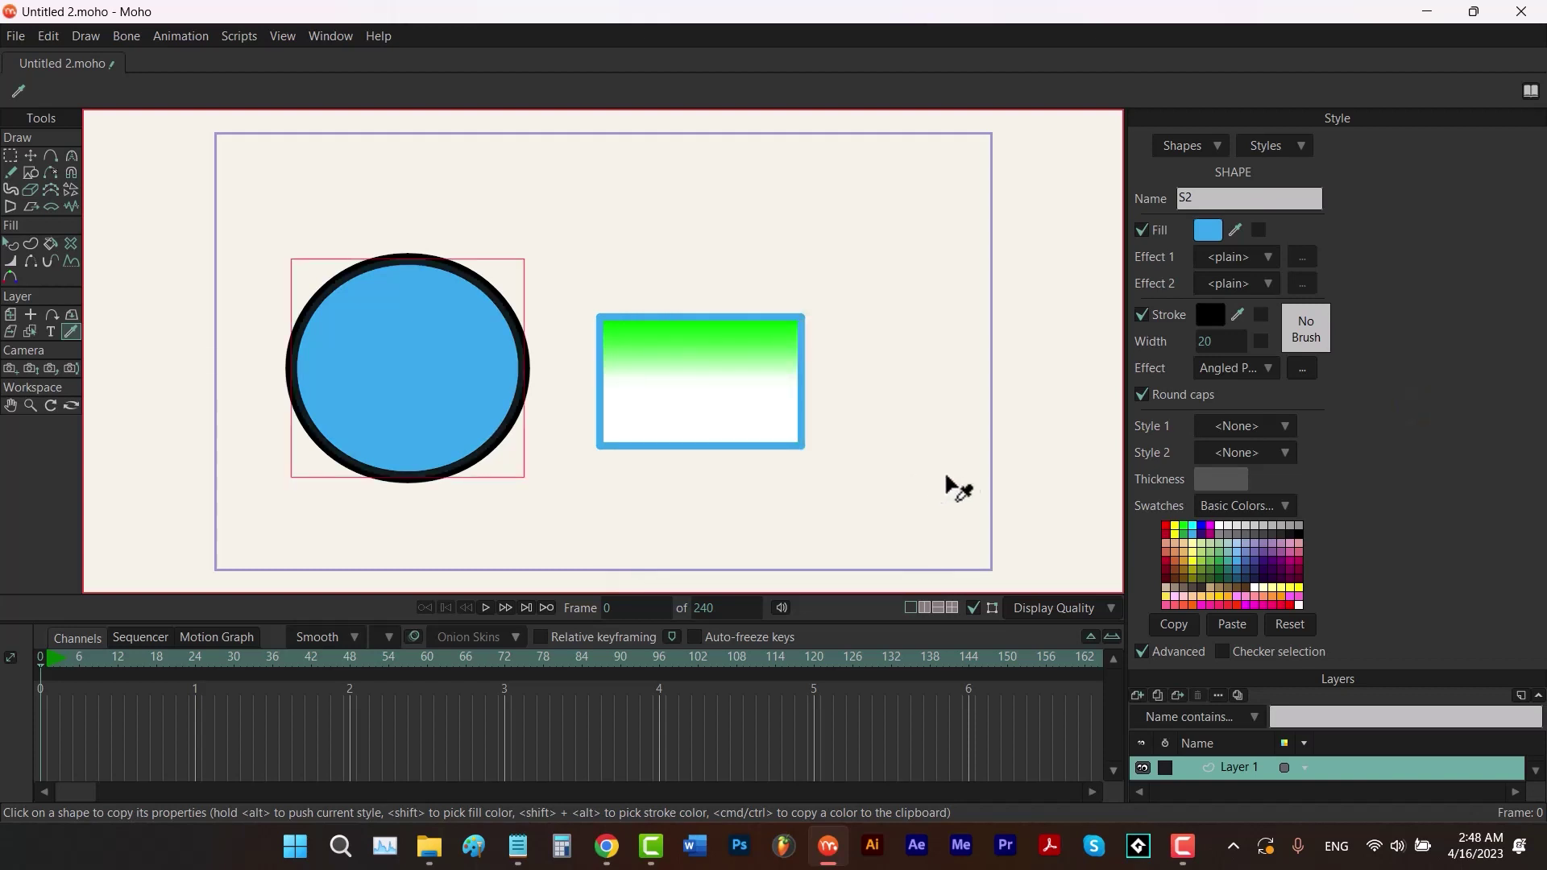
Set the circle's stroke width to 4 and render the frame to check the Angled Pen effect.
left_click(1222, 340)
type("4")
key("Return")
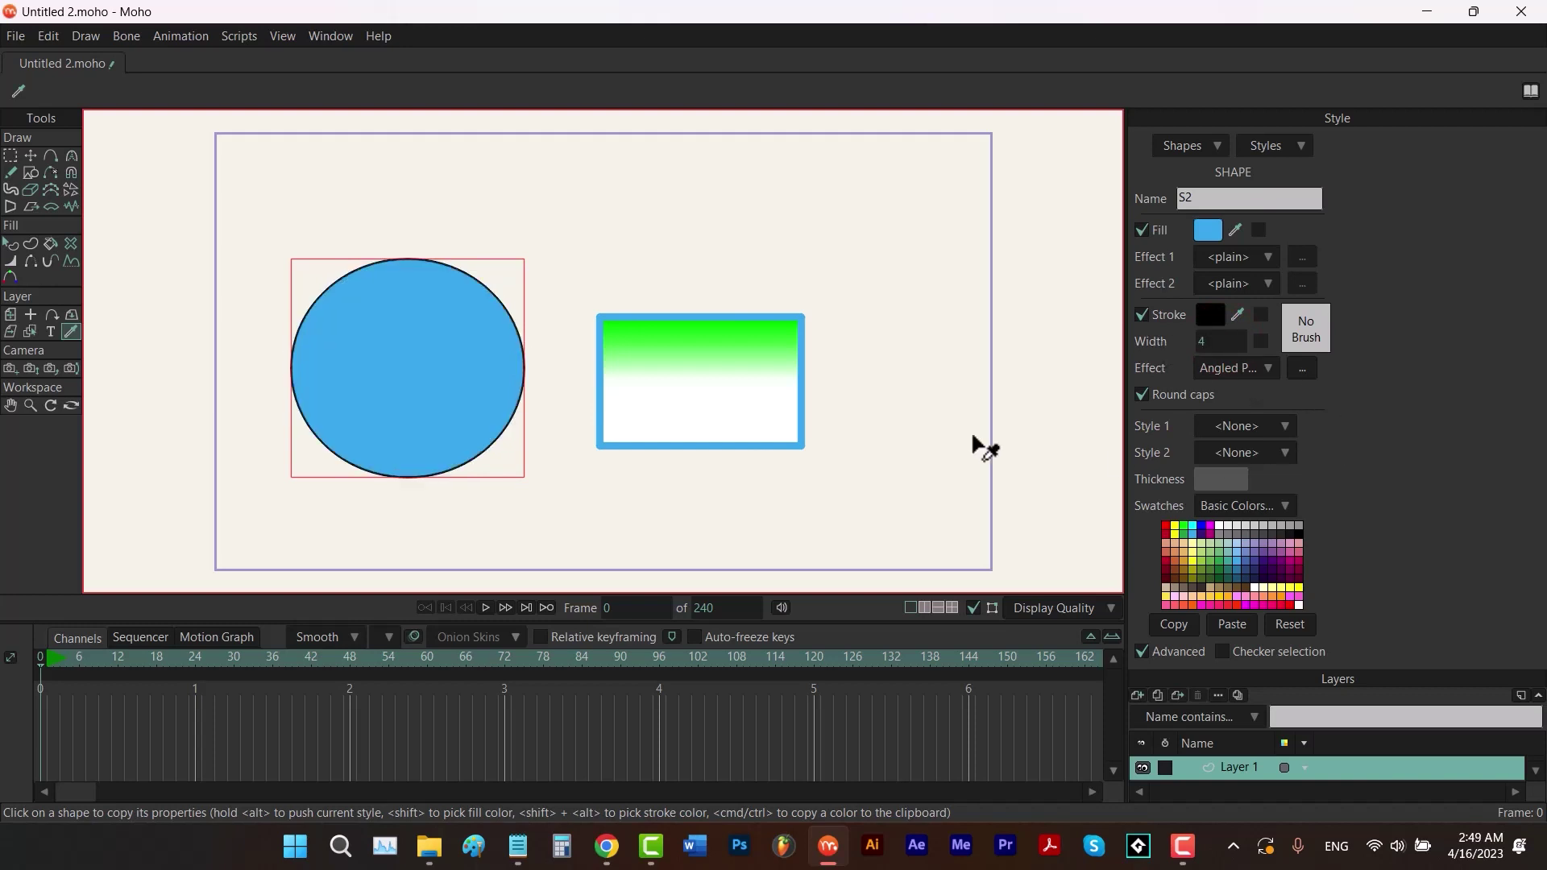
key("ctrl+r")
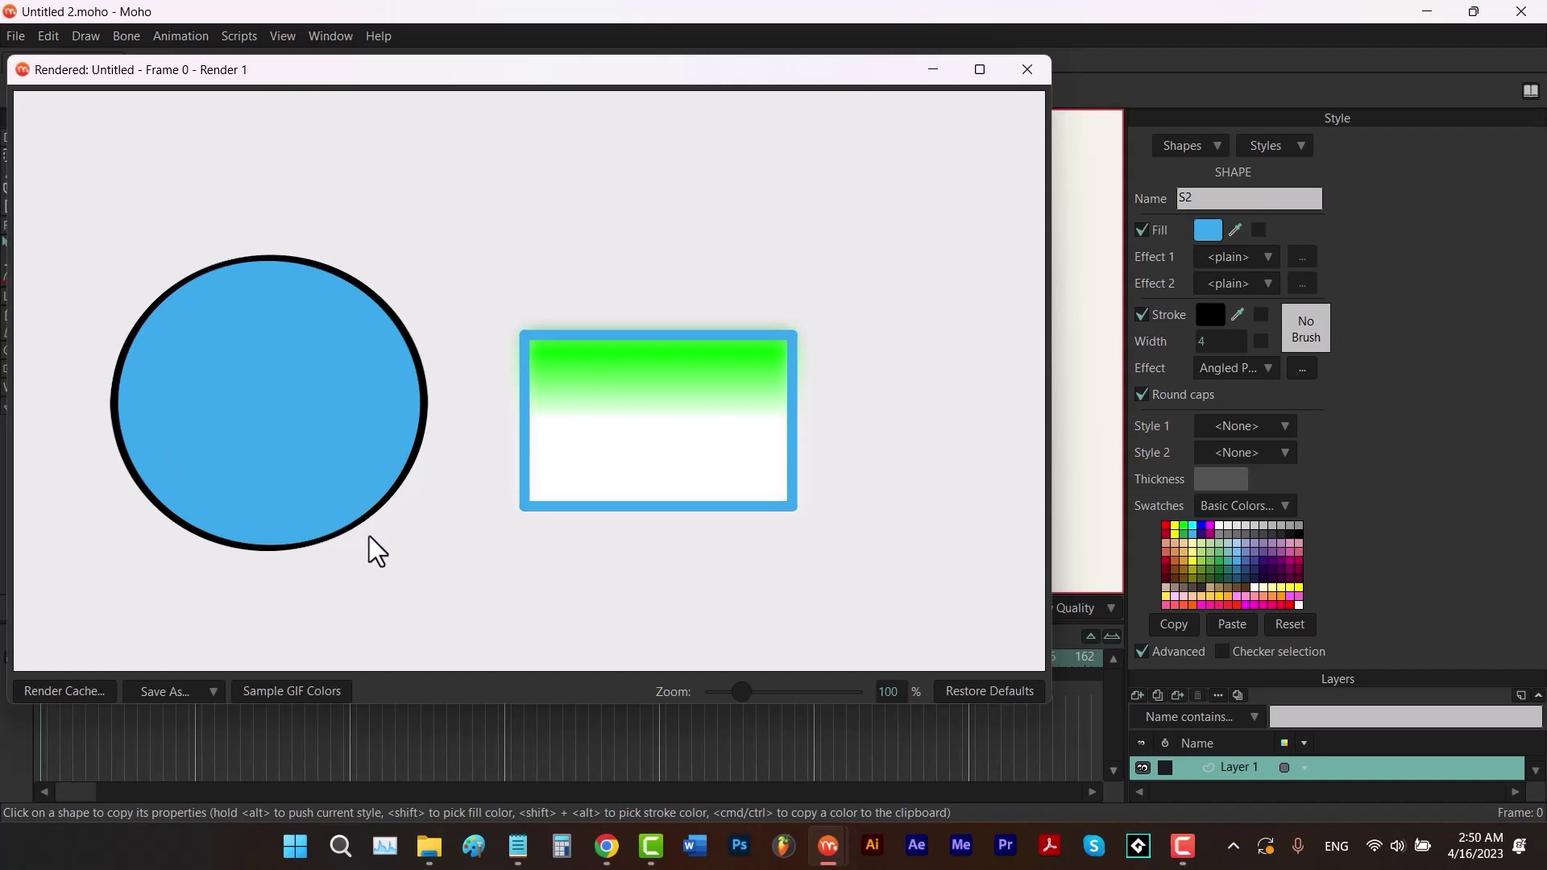
left_click(1027, 70)
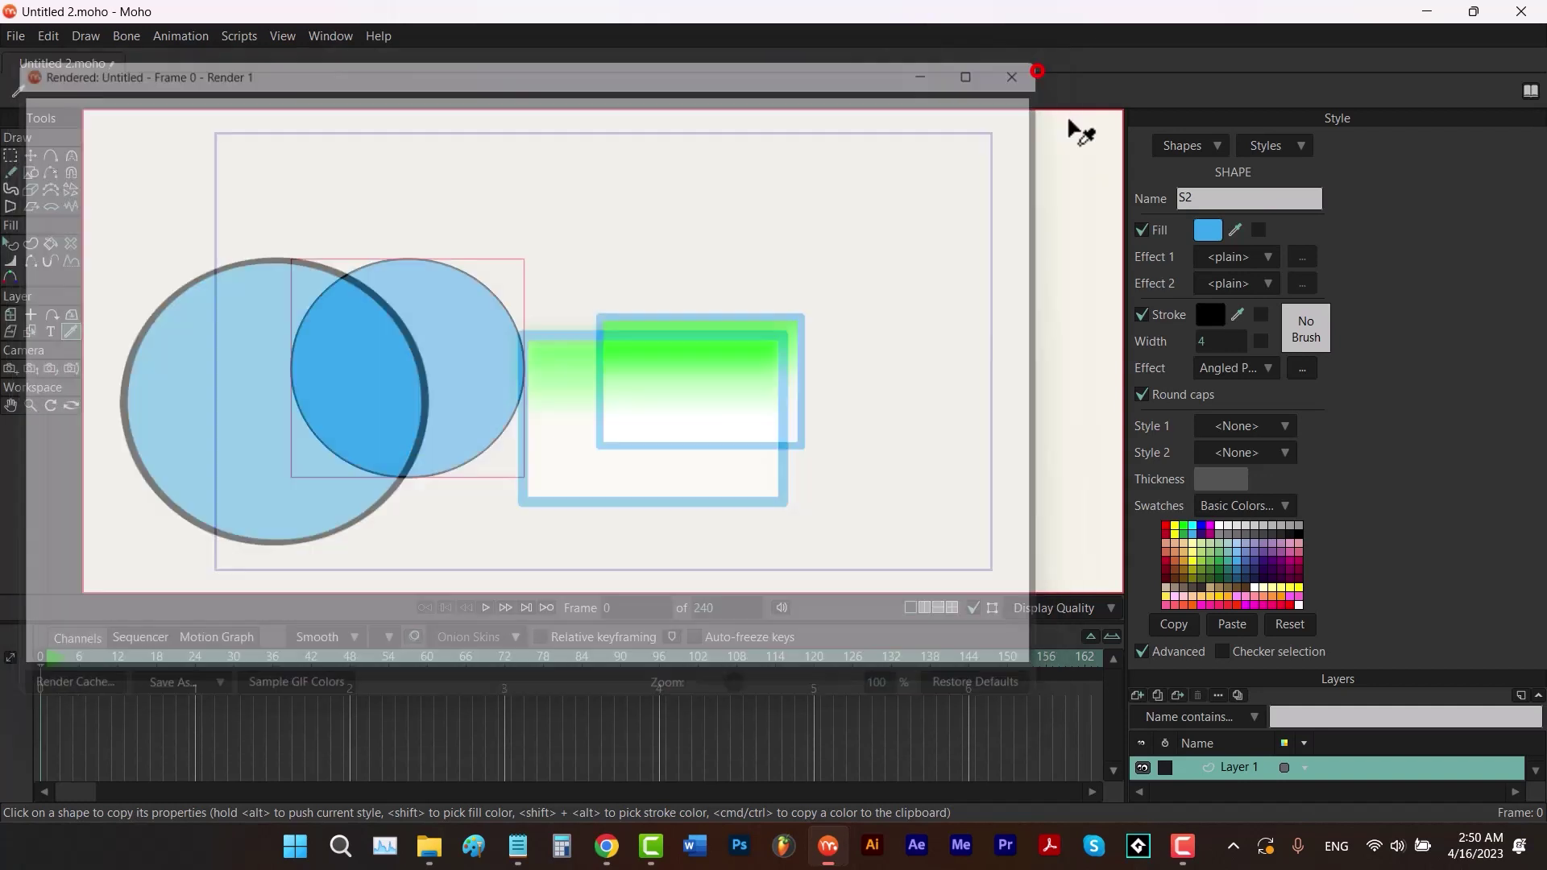
Try an Angled Pen radius of 1 and angle of 145.30 on the circle's stroke at frame 24, and rewind the timeline.
left_click(1261, 368)
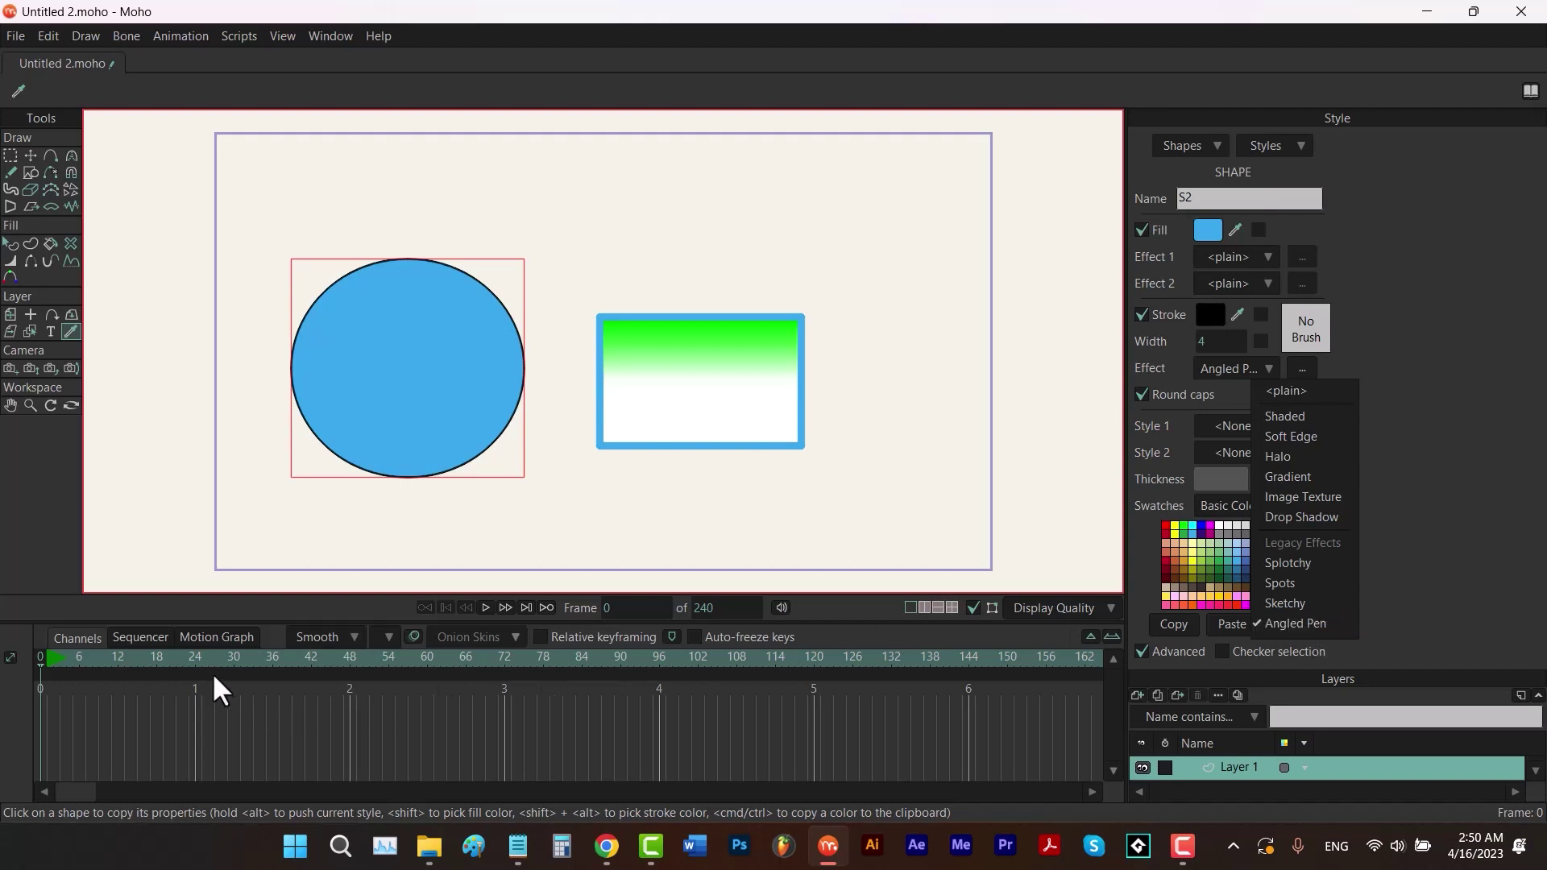
left_click(195, 657)
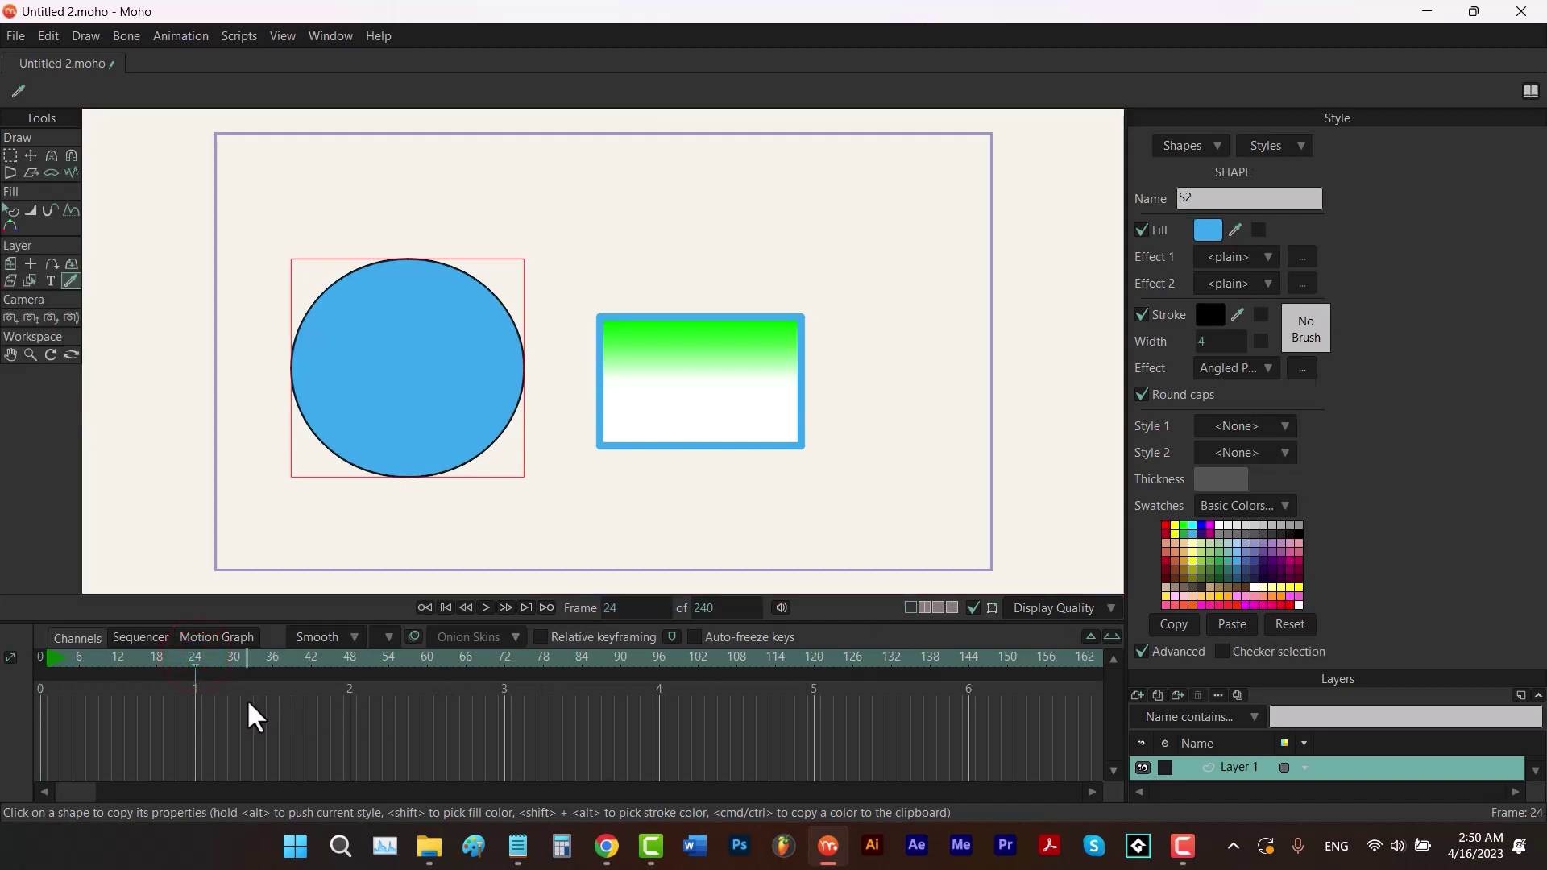
left_click(1303, 364)
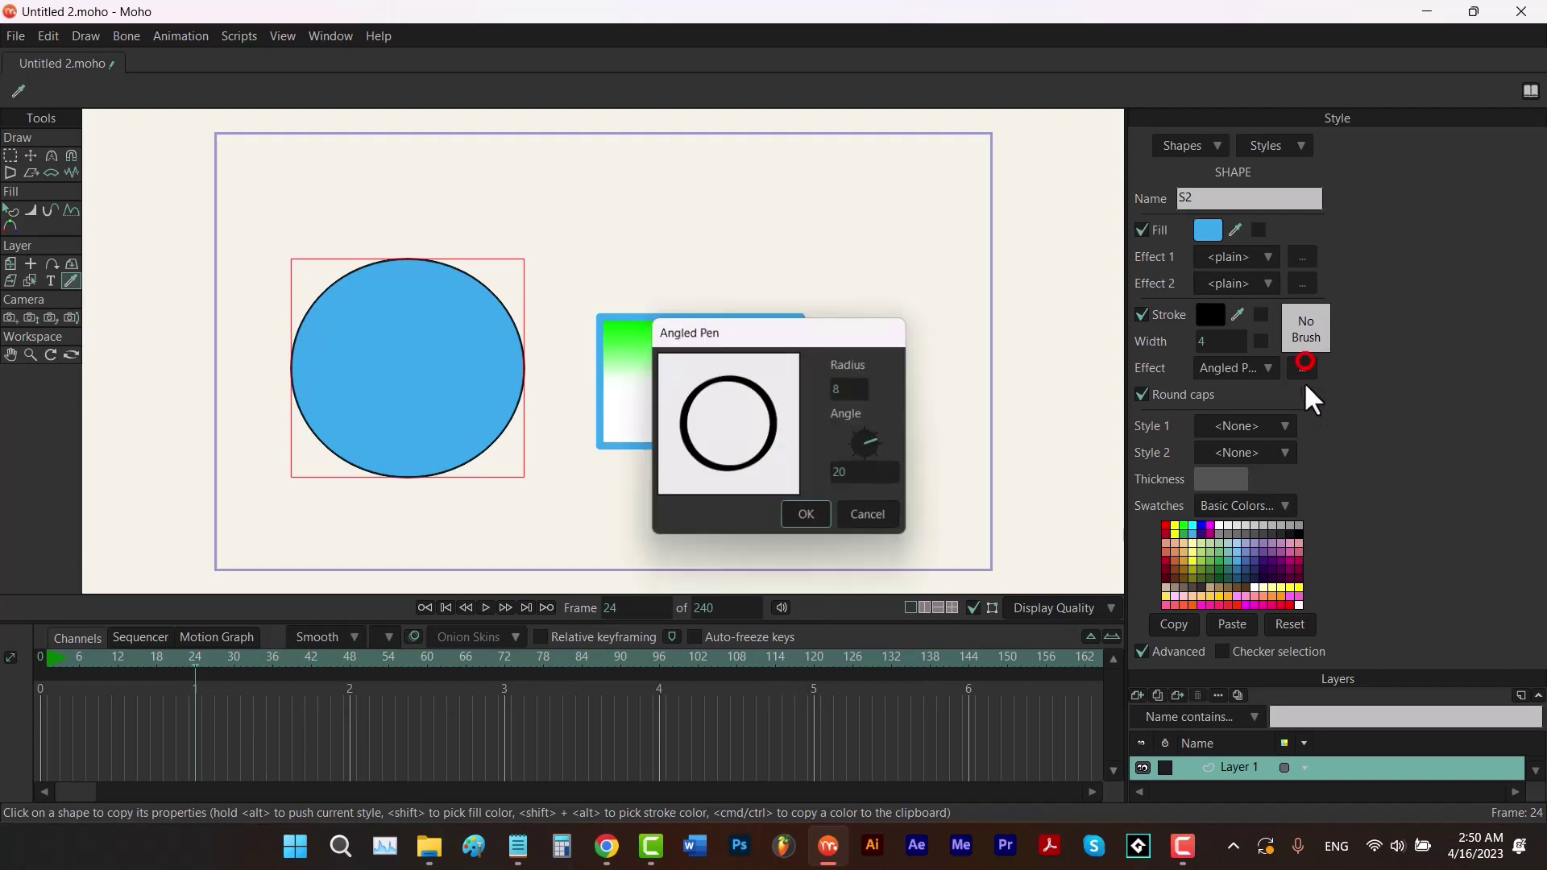
left_click_drag(845, 390, 834, 390)
left_click_drag(865, 468, 869, 448)
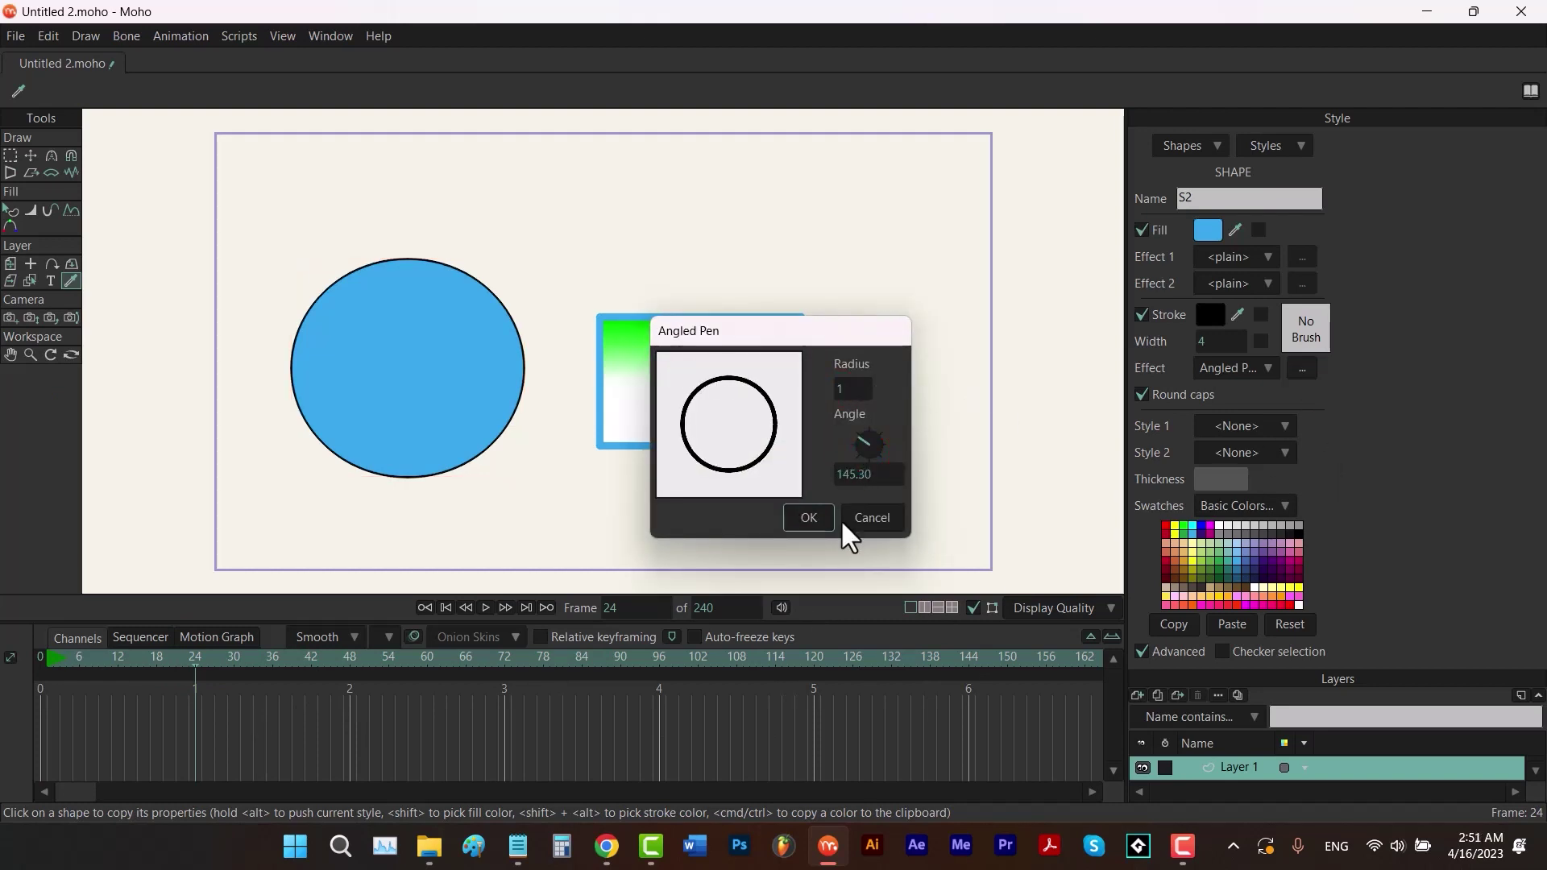
left_click(808, 518)
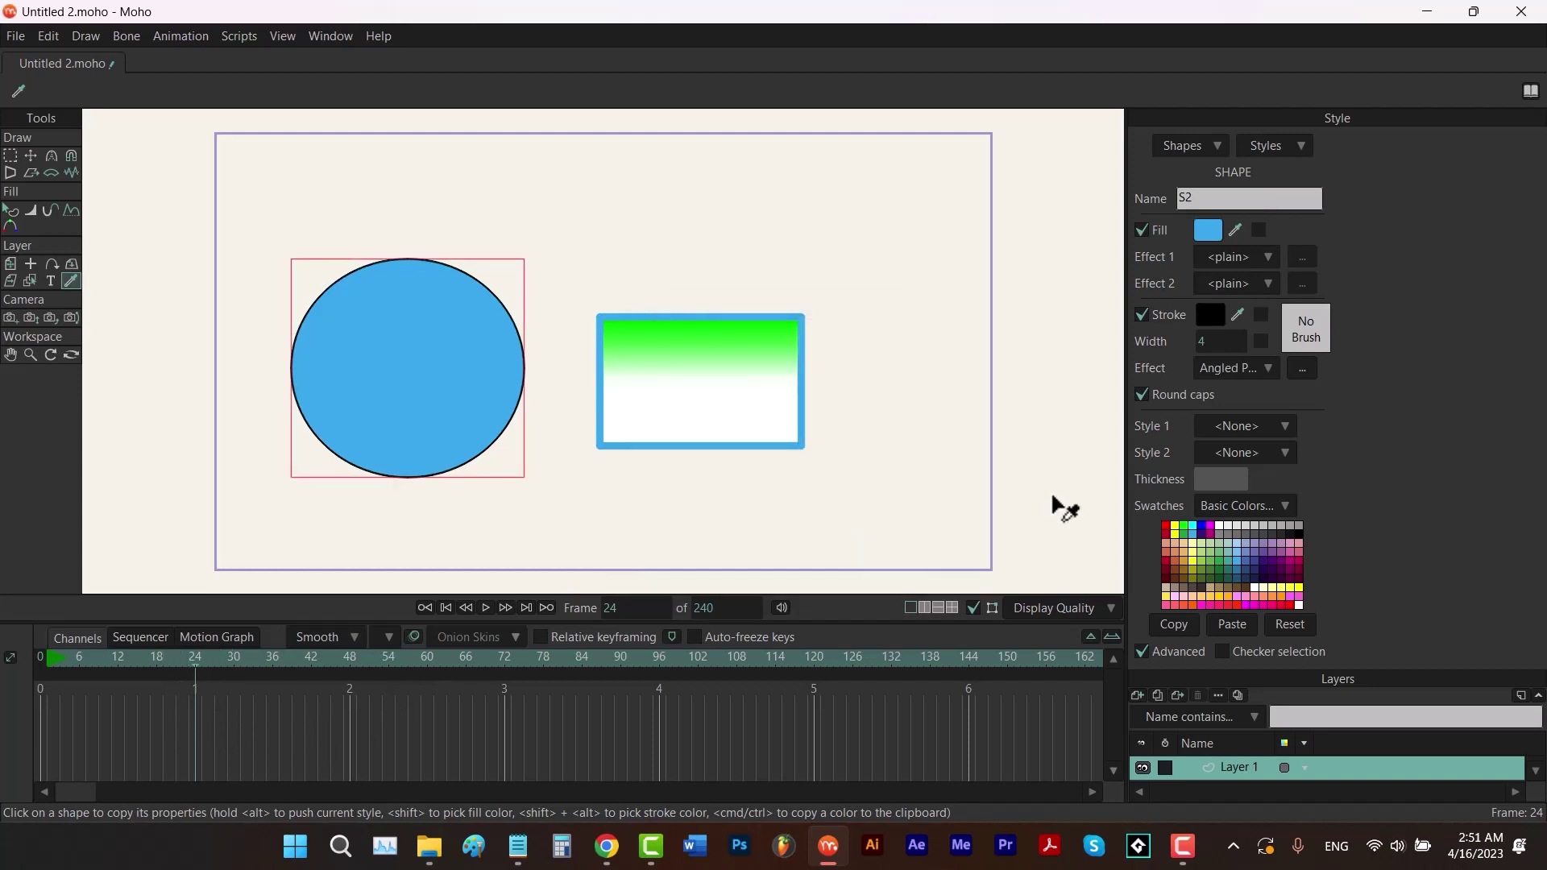
left_click_drag(191, 673, 44, 673)
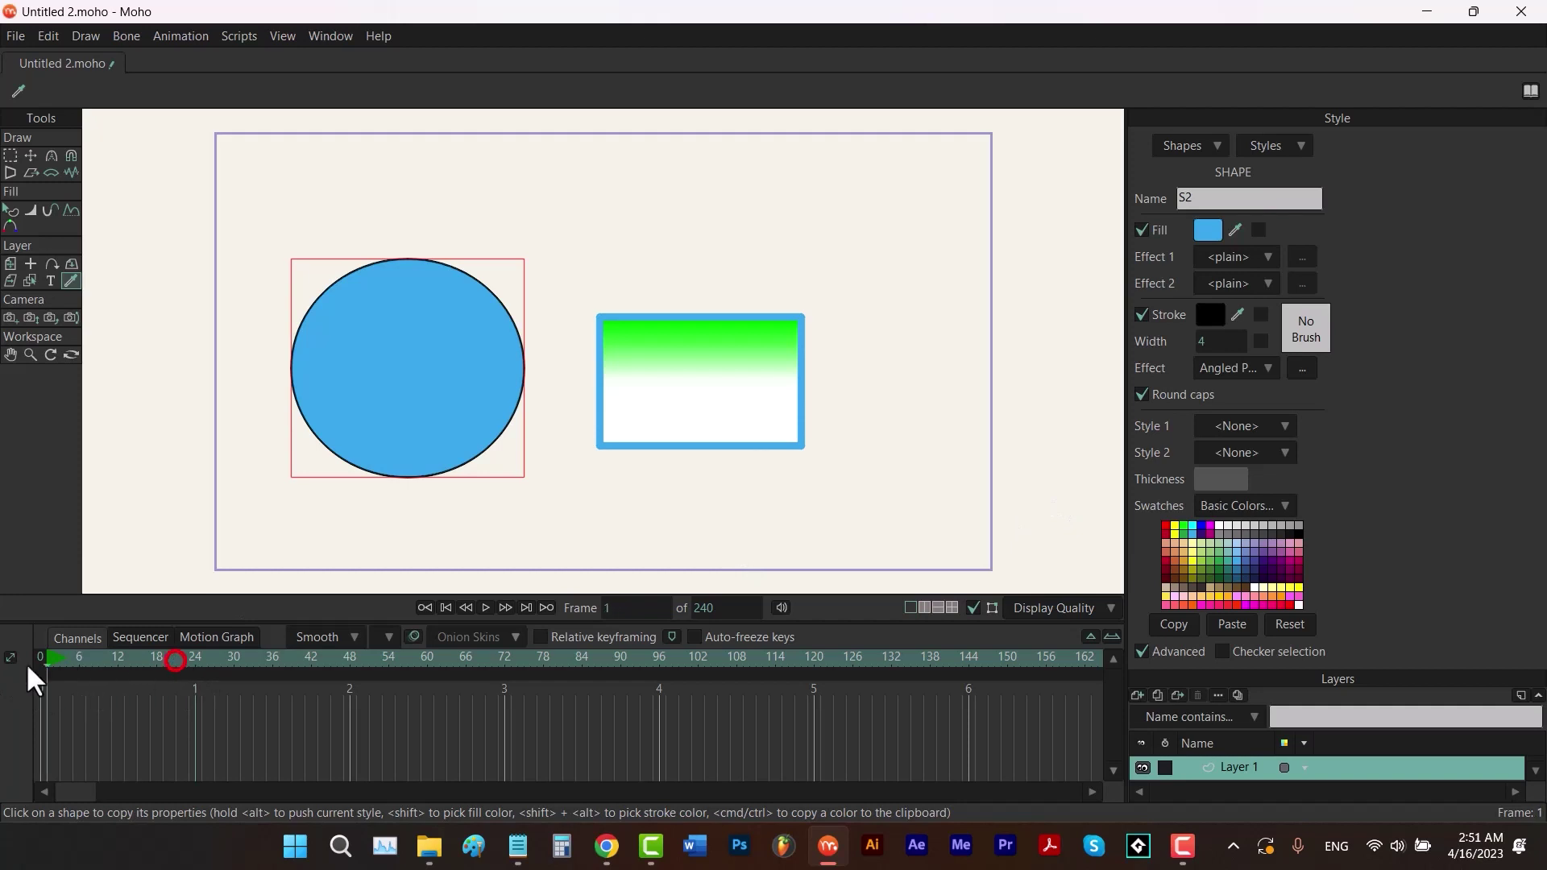
Set the circle's stroke colour to white and its width to 30 at frame 0.
left_click(1238, 313)
left_click(1224, 524)
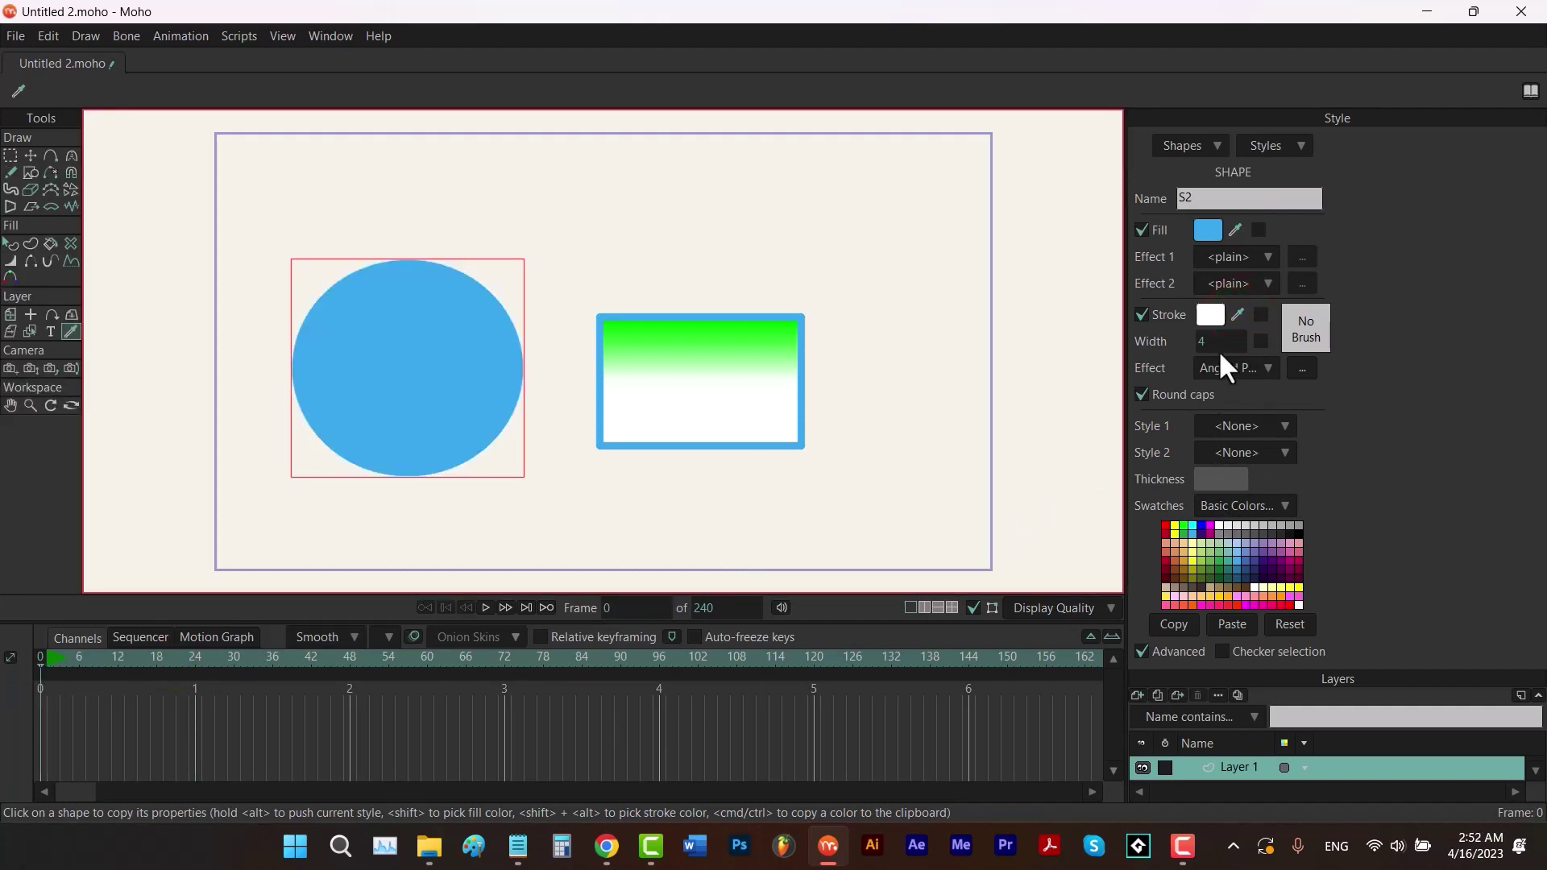
left_click_drag(1203, 341, 1402, 339)
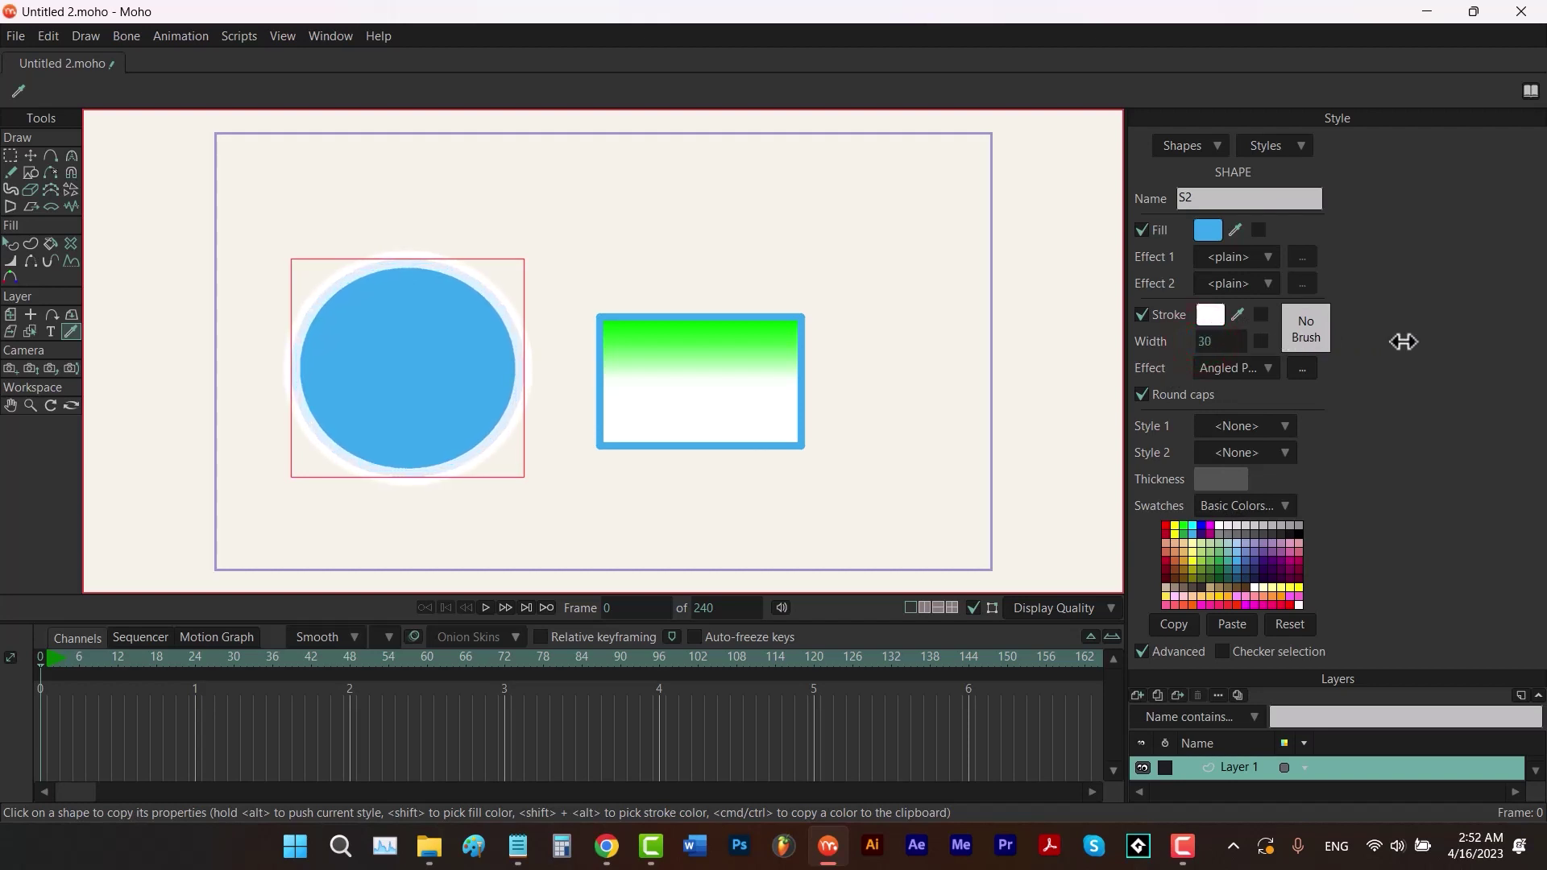
Apply the Shaded effect to the circle's stroke with light angle 135, offset 24 and blur 11.851.
left_click(1241, 372)
left_click(1267, 414)
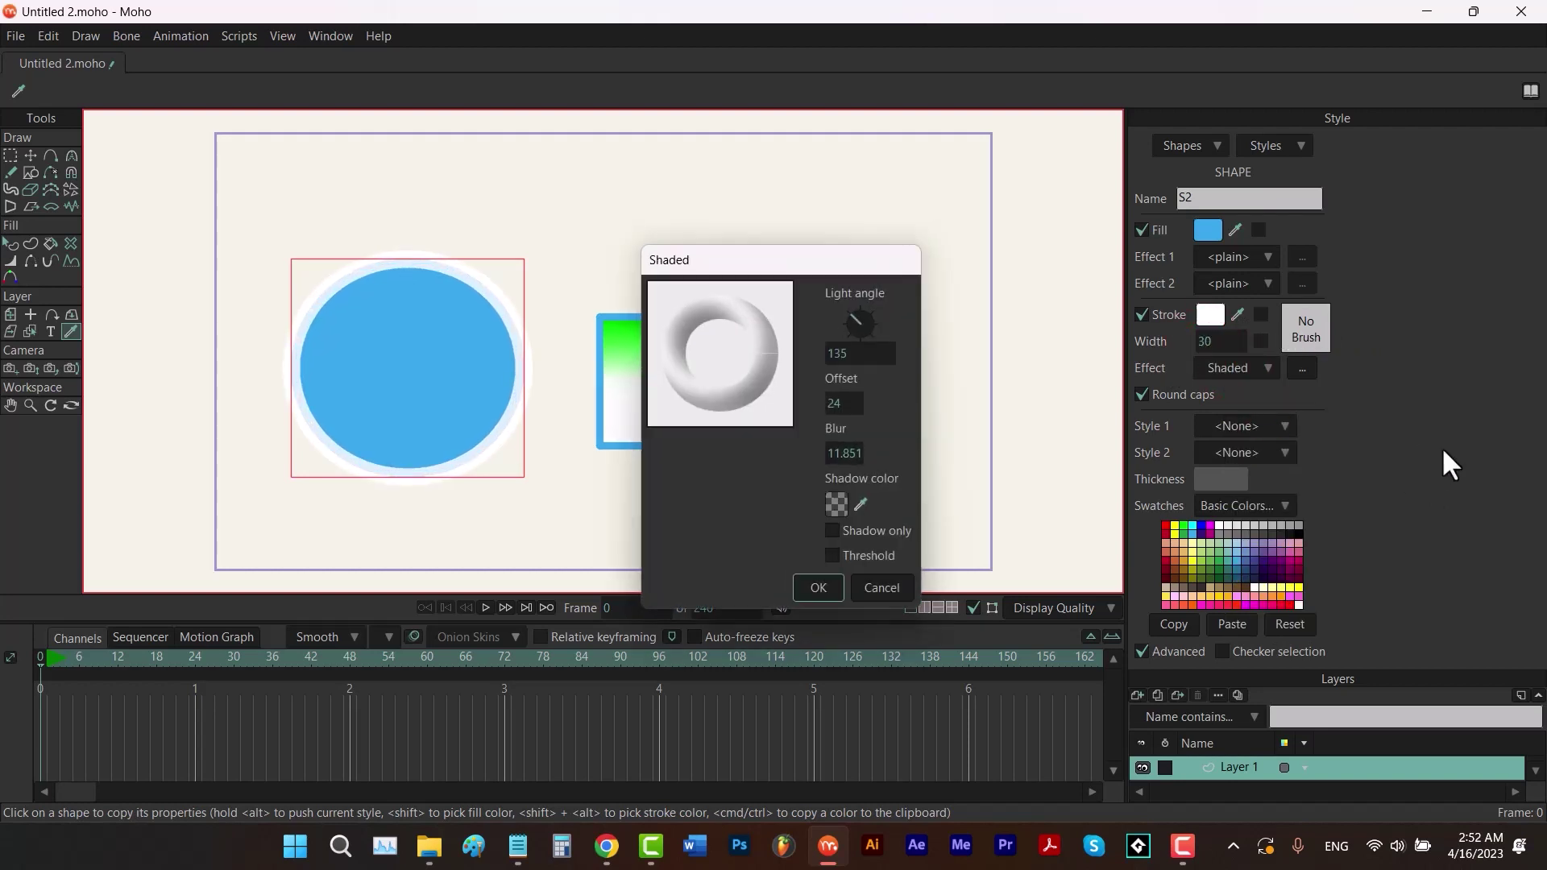
left_click(818, 587)
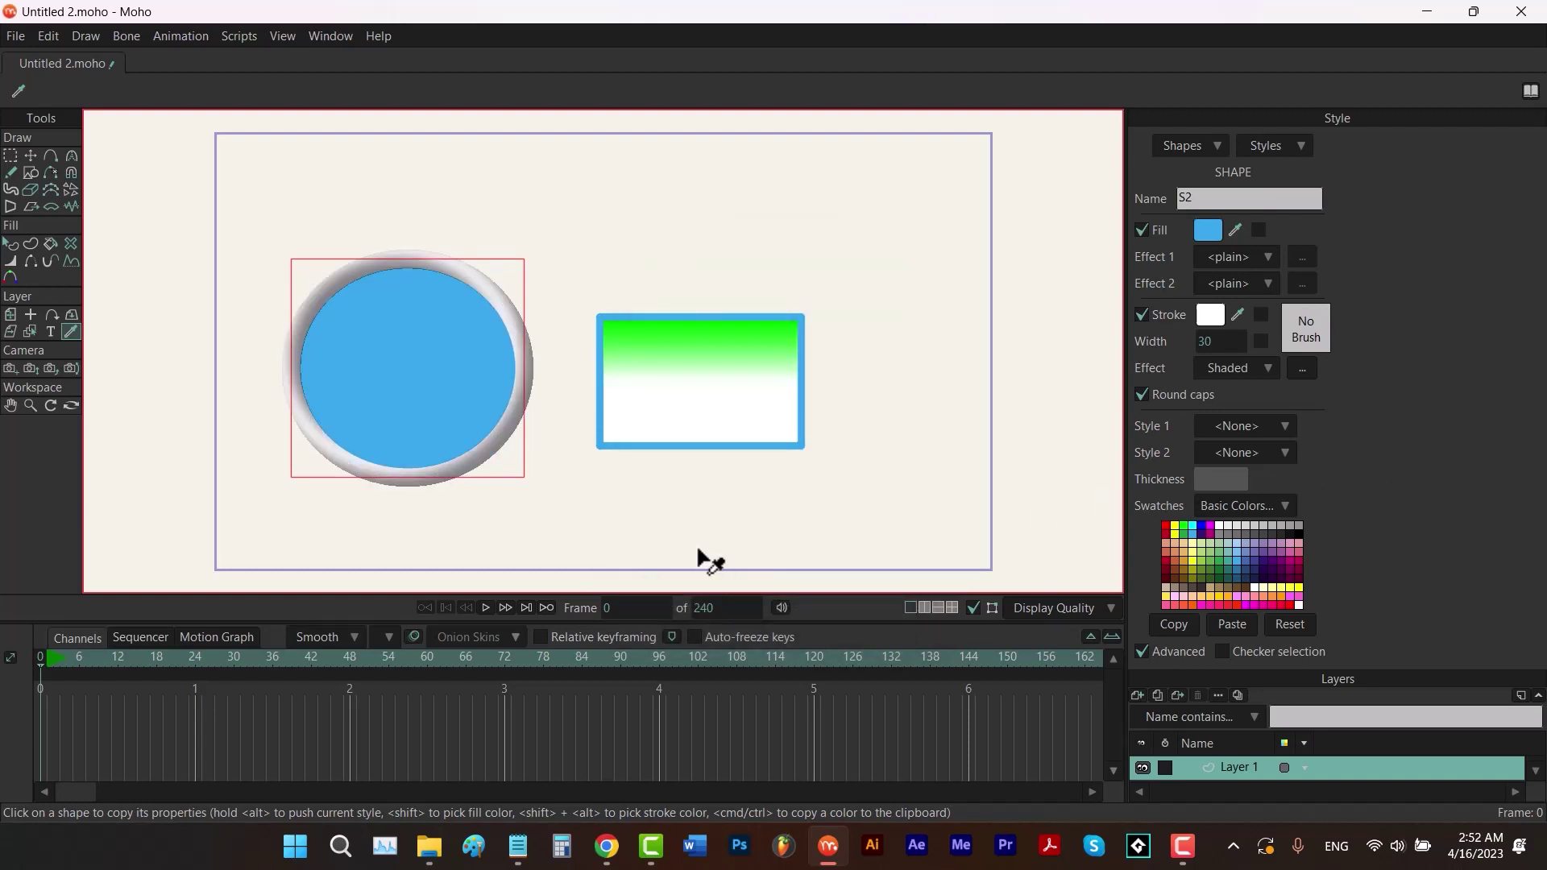
Animate the Shaded effect on the circle's stroke by setting its light angle to 305 at frame 24.
left_click(200, 659)
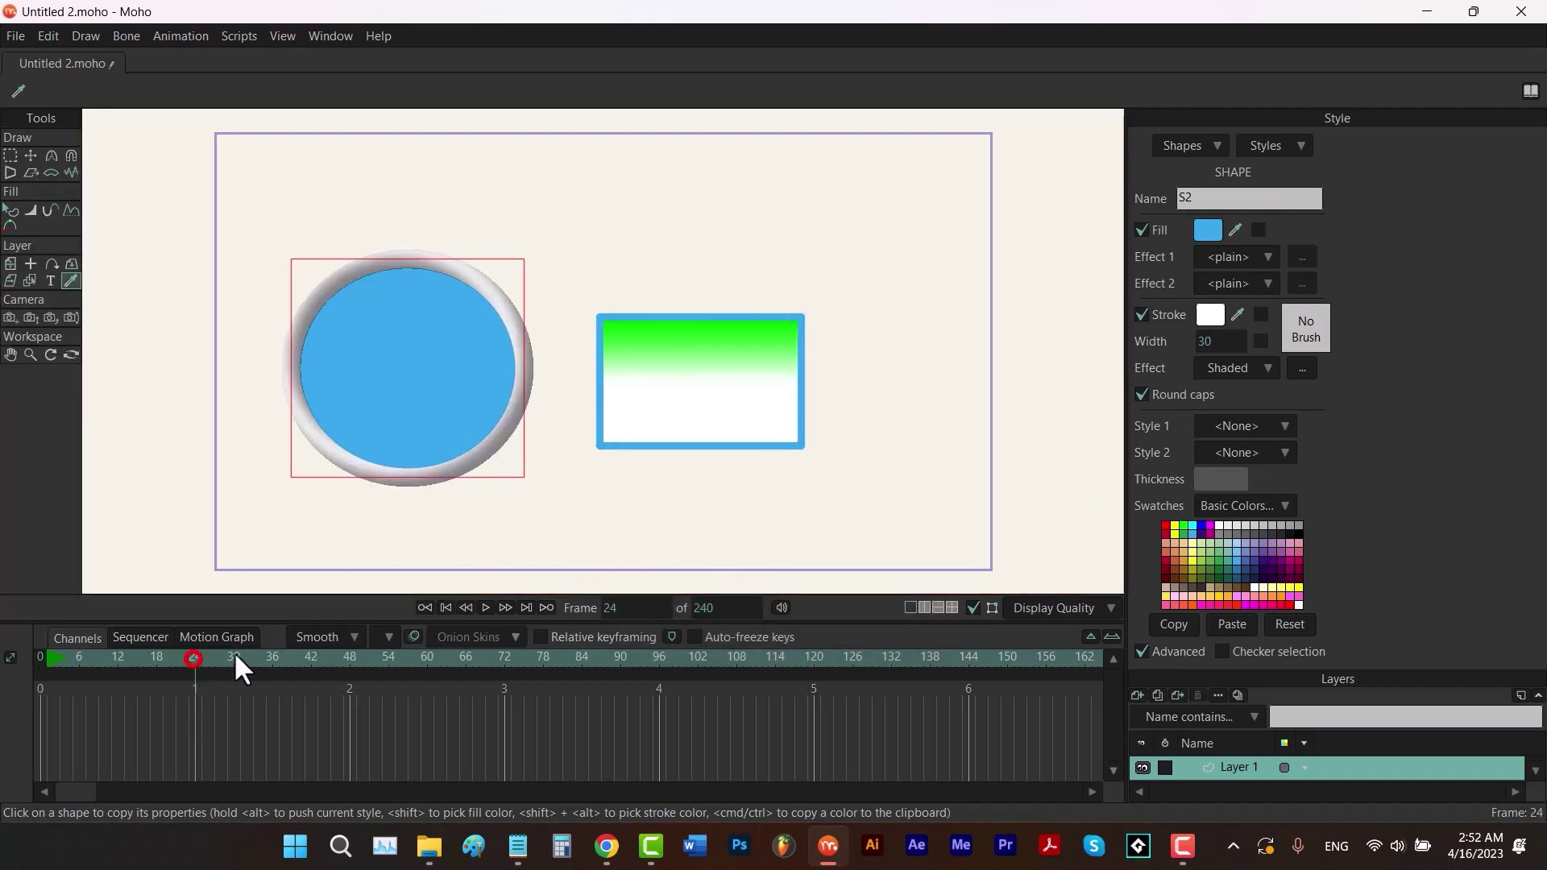
left_click(1302, 372)
left_click_drag(844, 350, 953, 352)
left_click_drag(1099, 362, 926, 555)
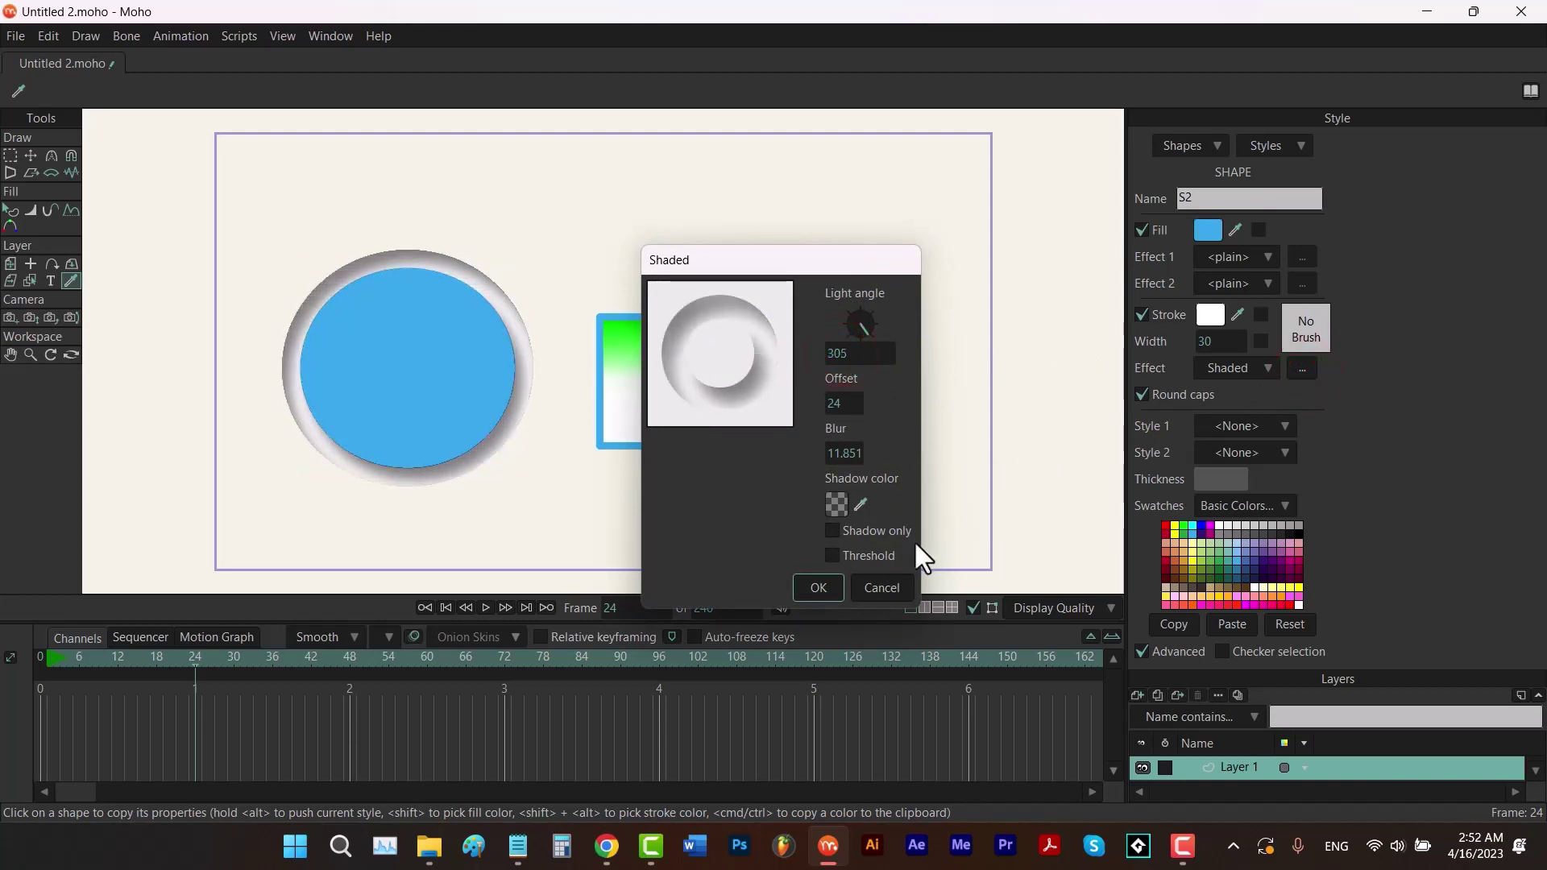
left_click(811, 582)
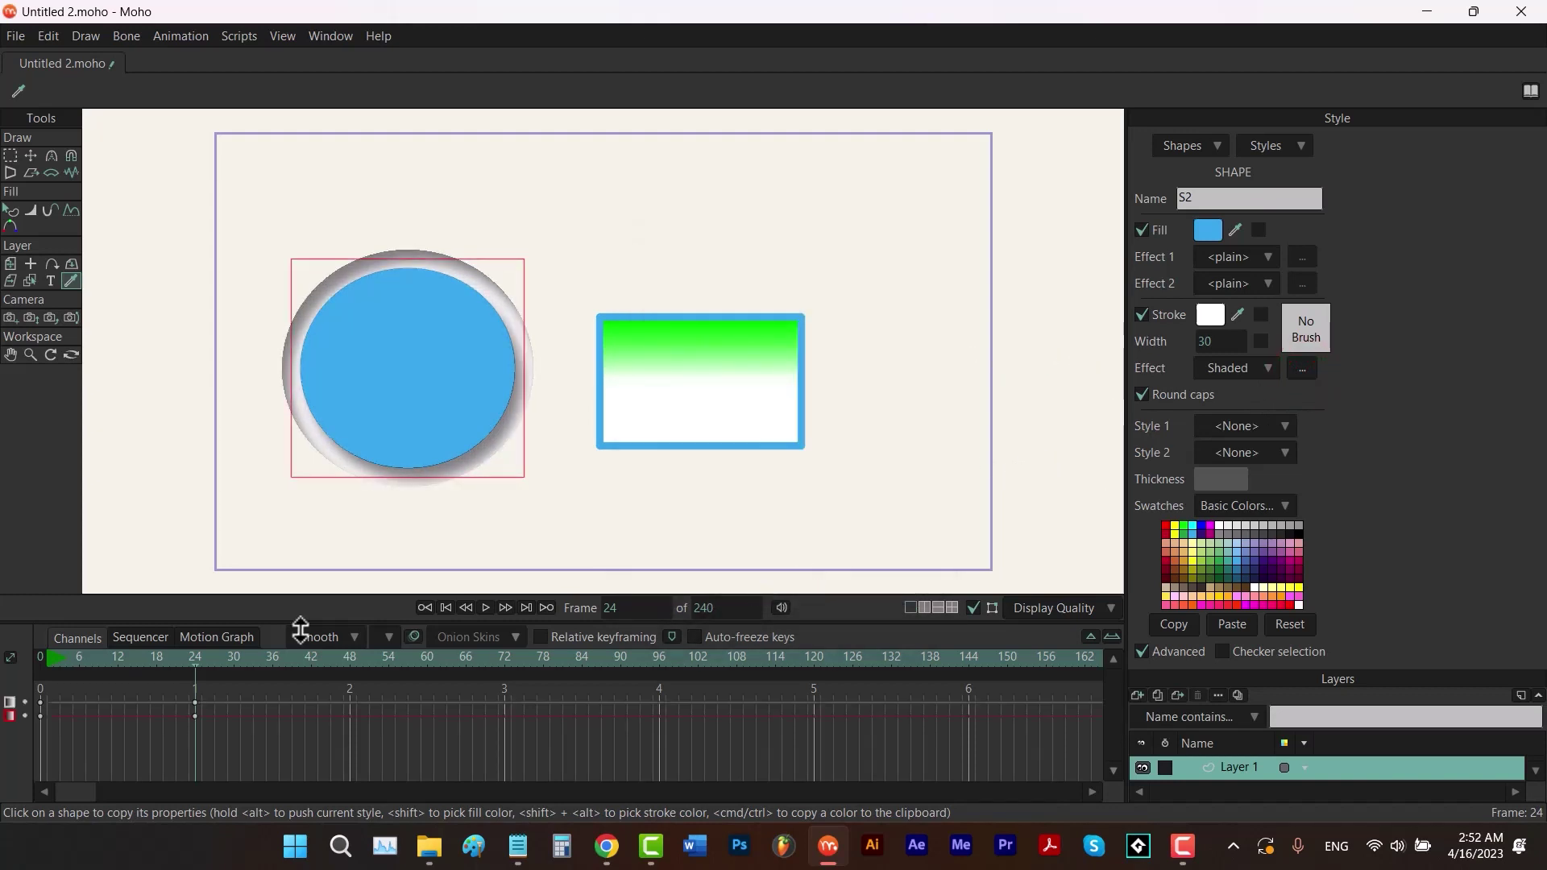
Scrub back to frame 0 to preview the light angle animation, and delete its keyframes at frame 24.
mouse_move(190, 654)
left_mouse_down()
mouse_move(38, 661)
mouse_move(194, 664)
left_mouse_up()
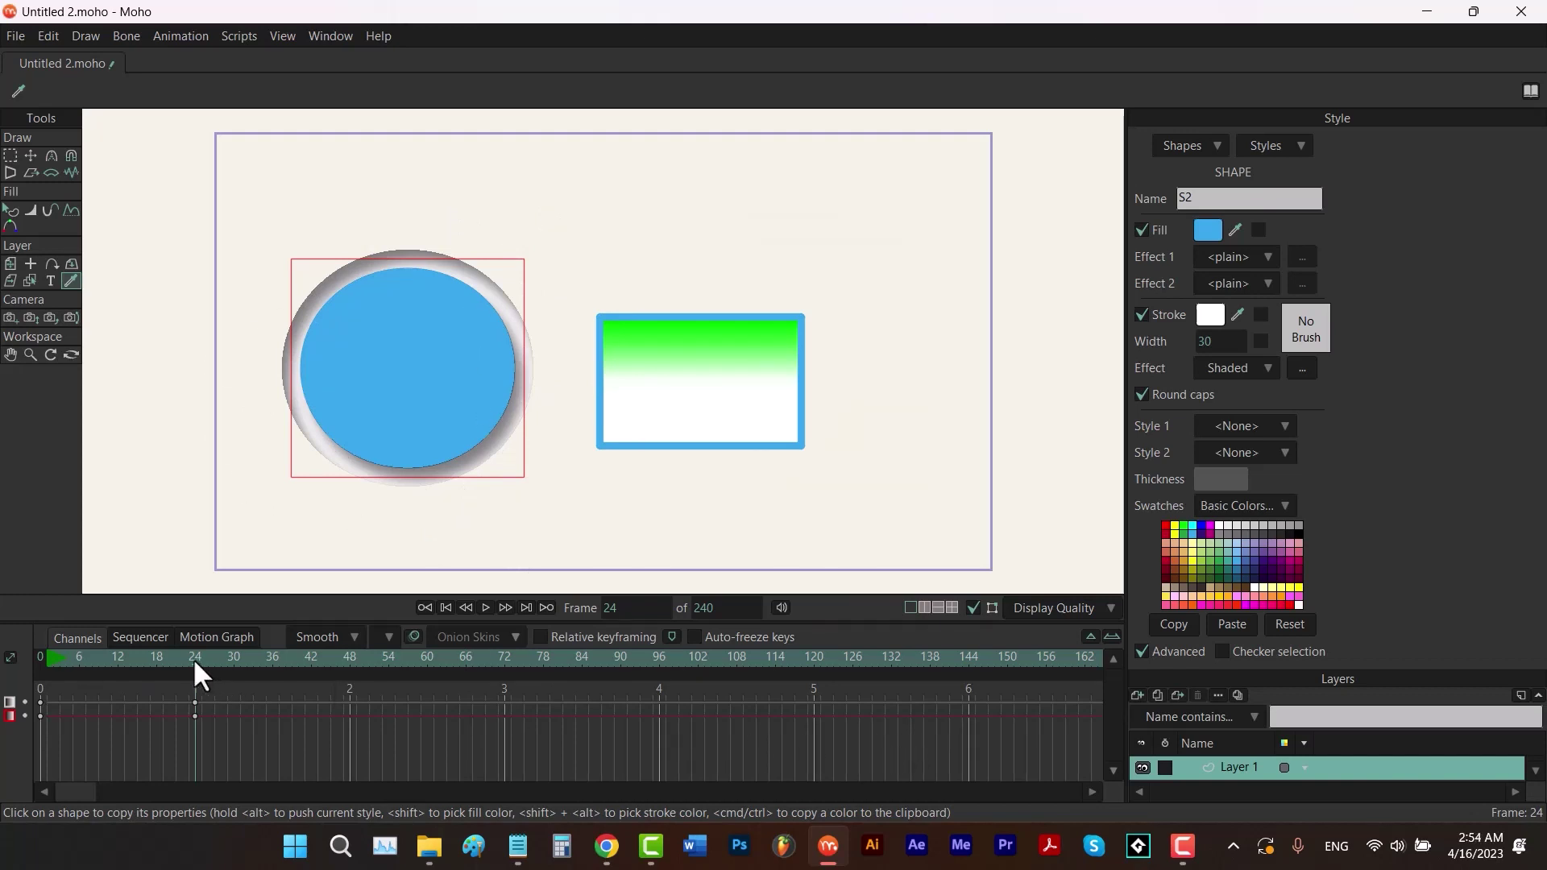
left_click_drag(192, 658, 40, 680)
left_click_drag(174, 731, 161, 731)
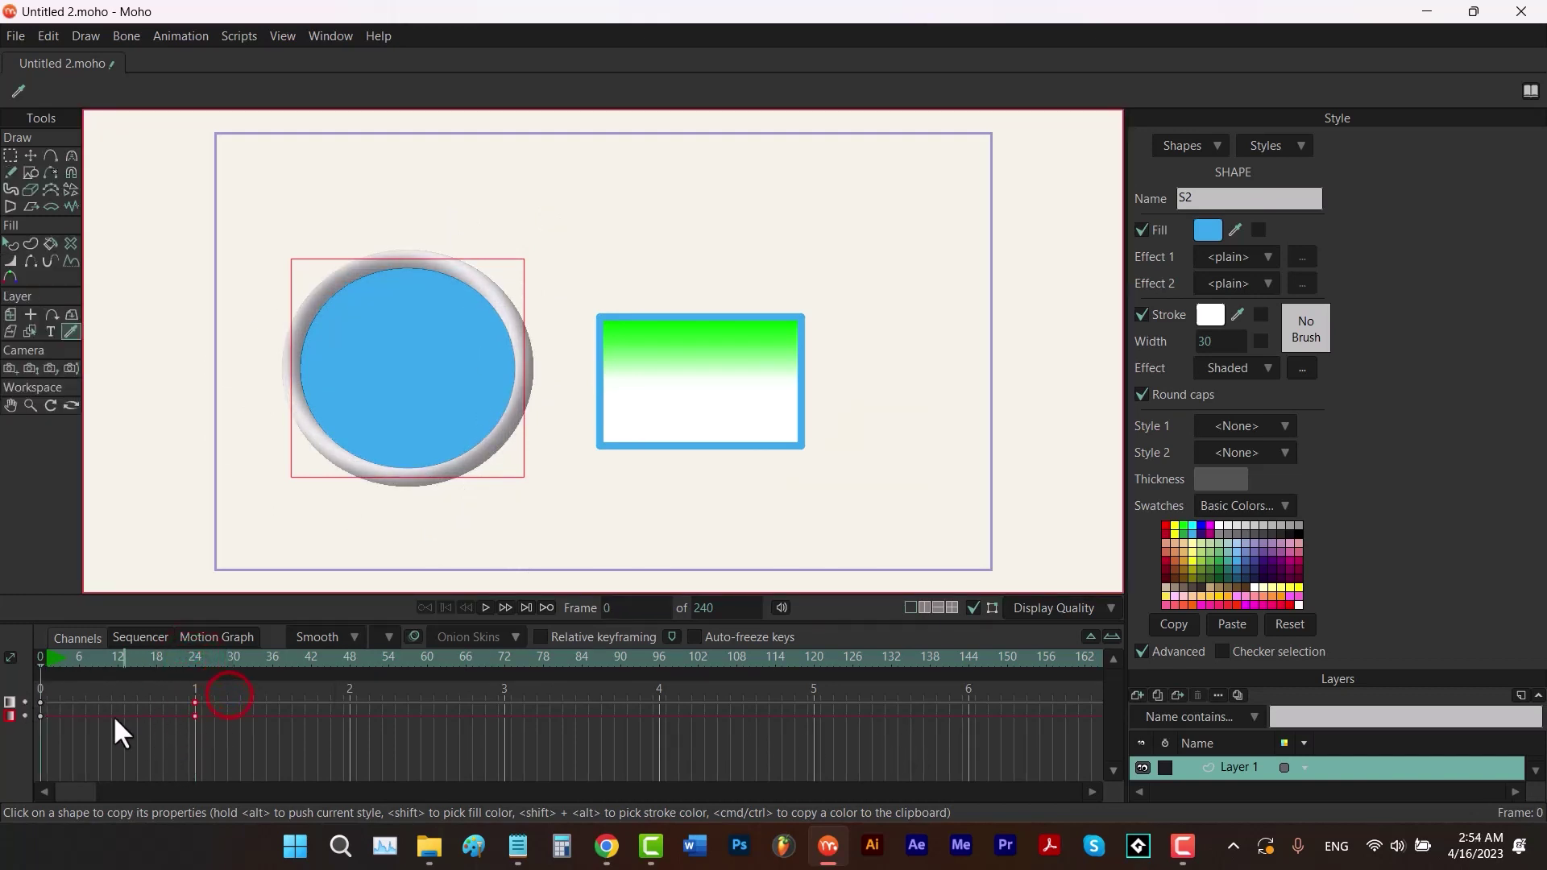
key("Delete")
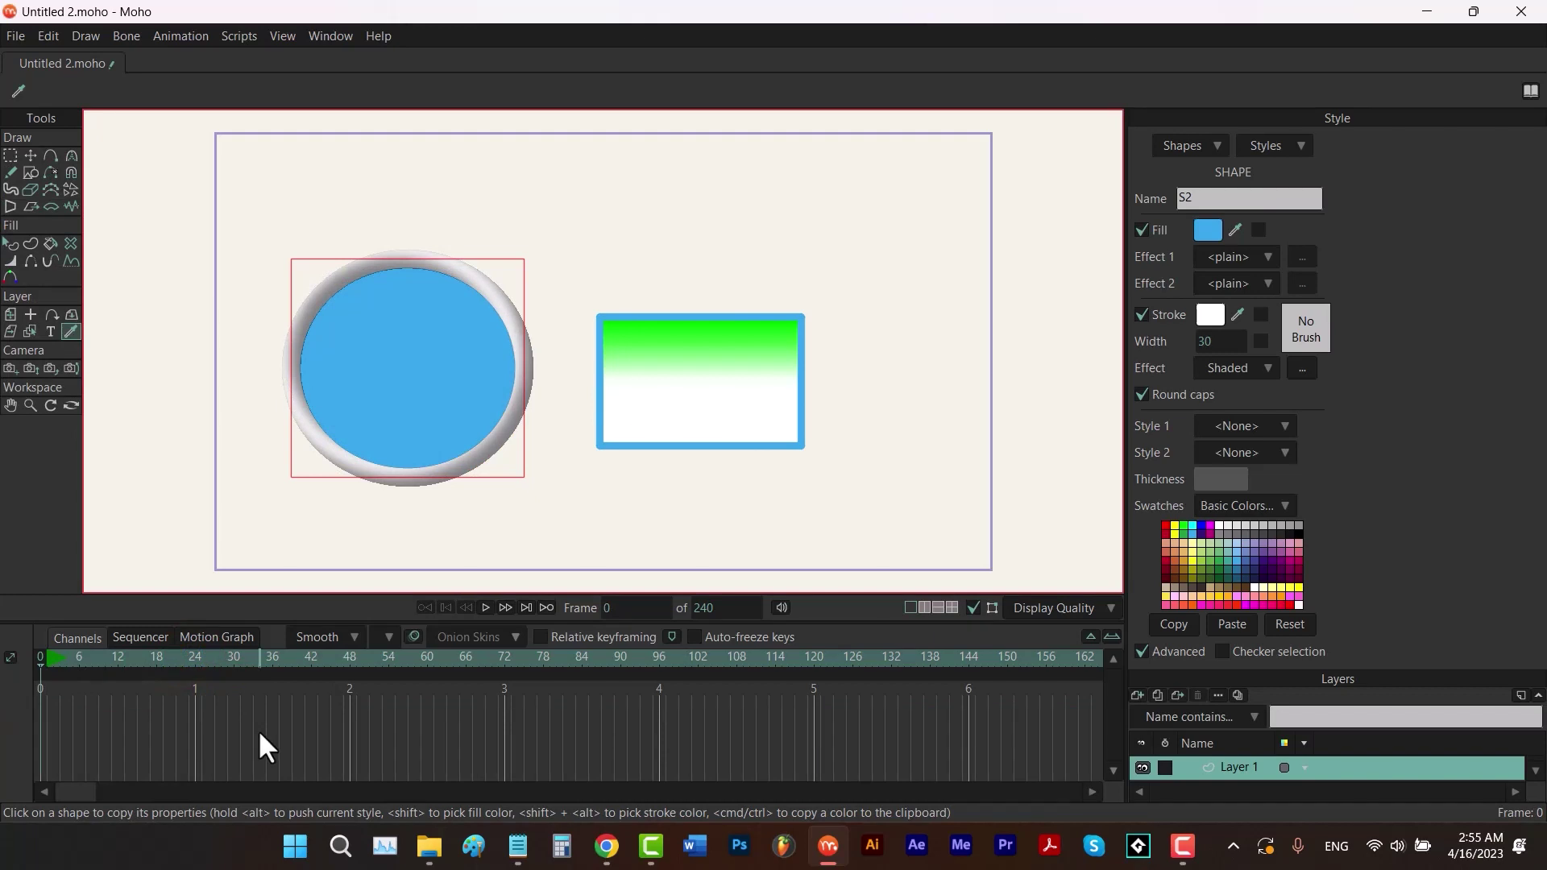
Enable the Threshold option in the Shaded effect of the circle's stroke at frame 24.
left_click(195, 660)
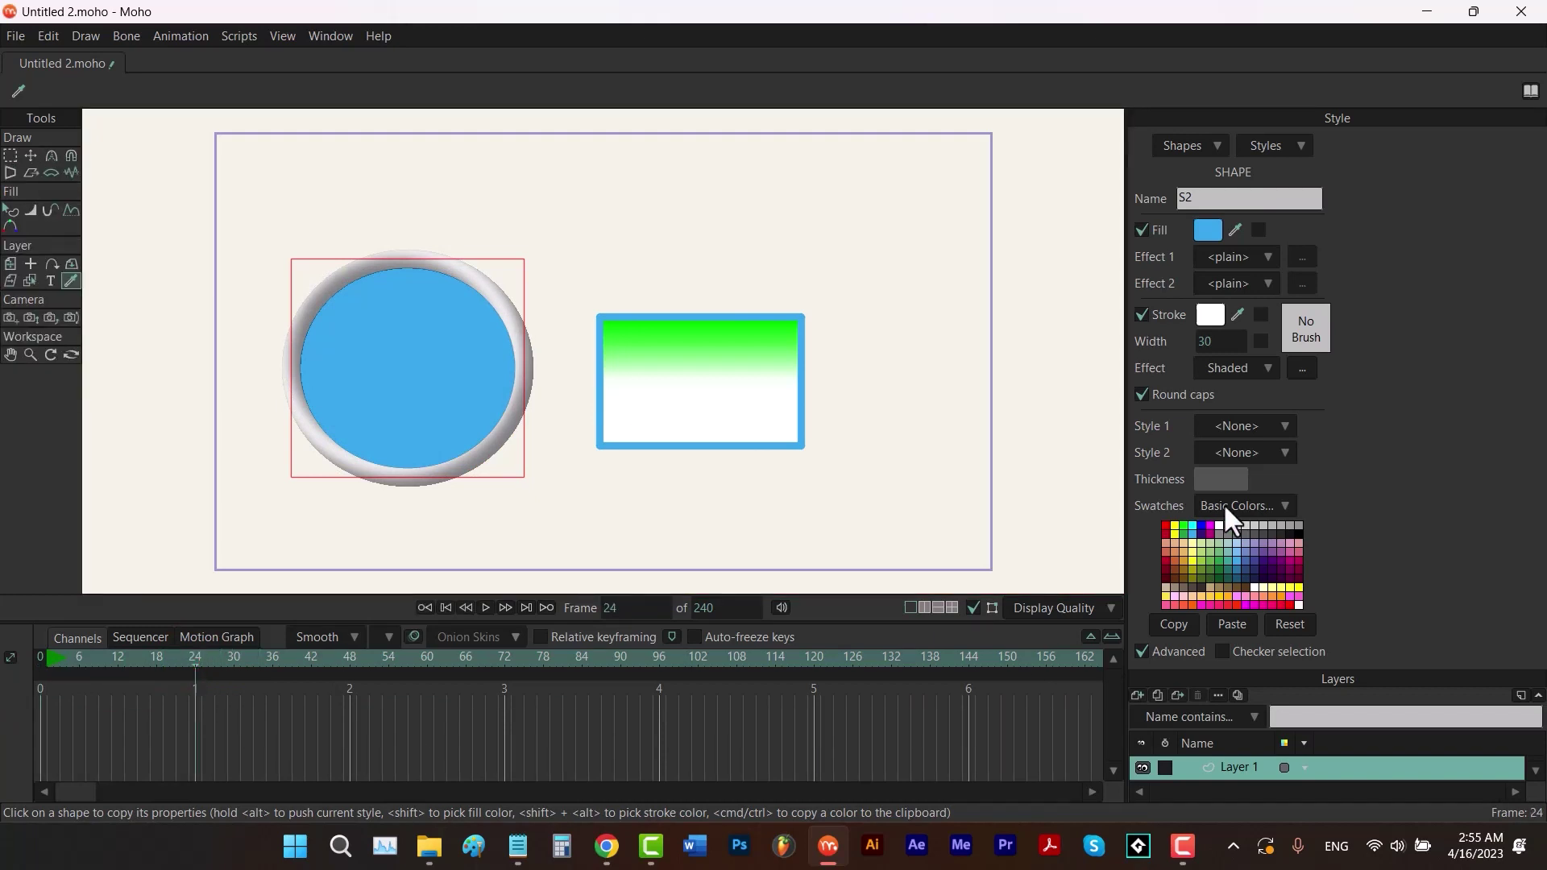
left_click(1300, 367)
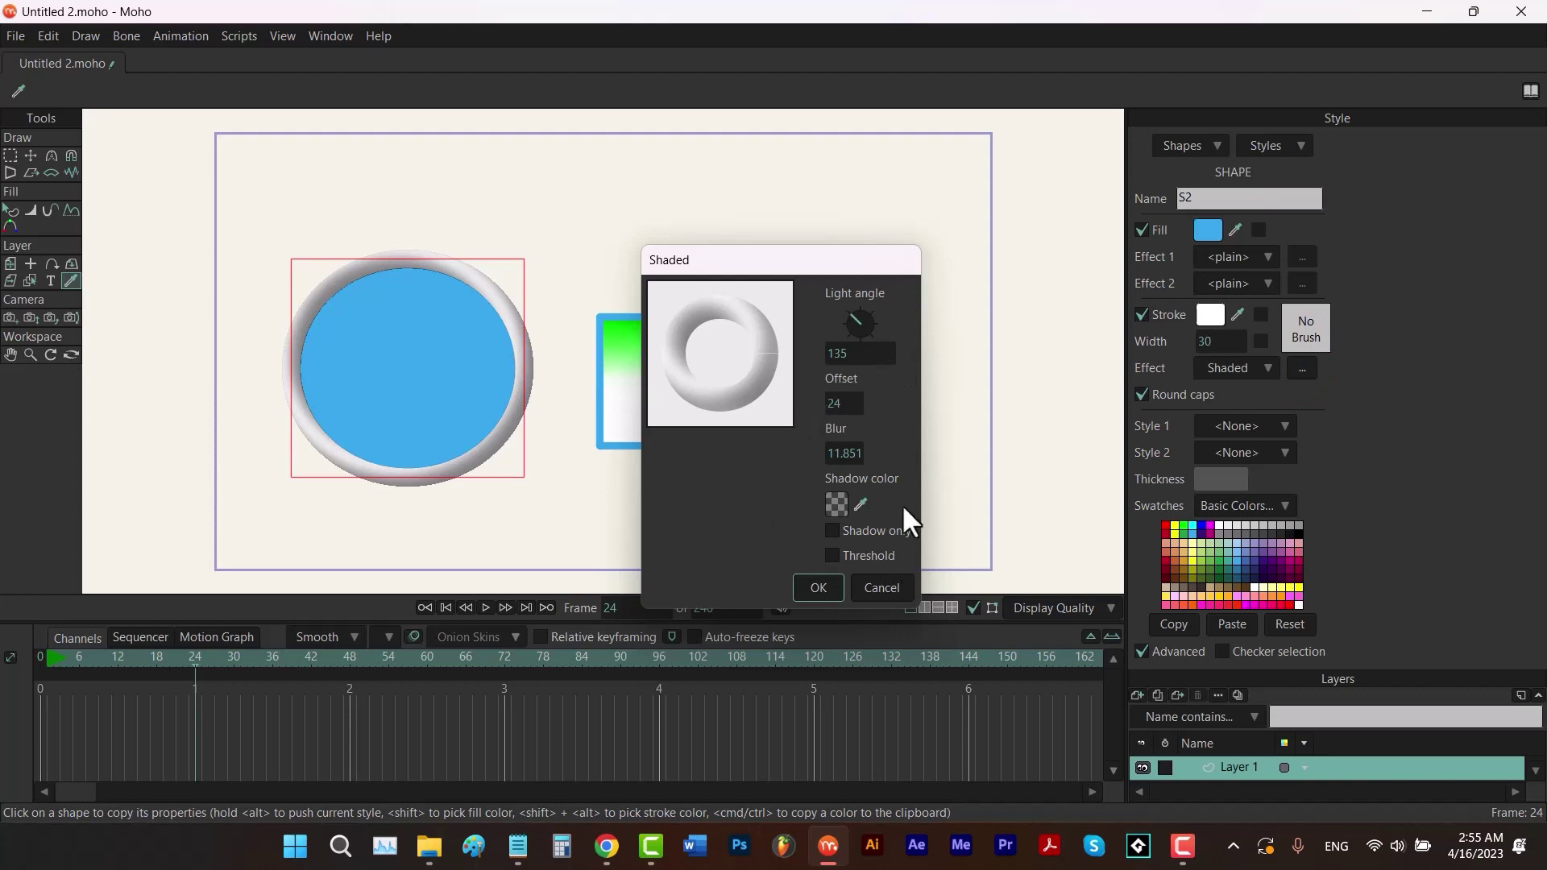
left_click(832, 554)
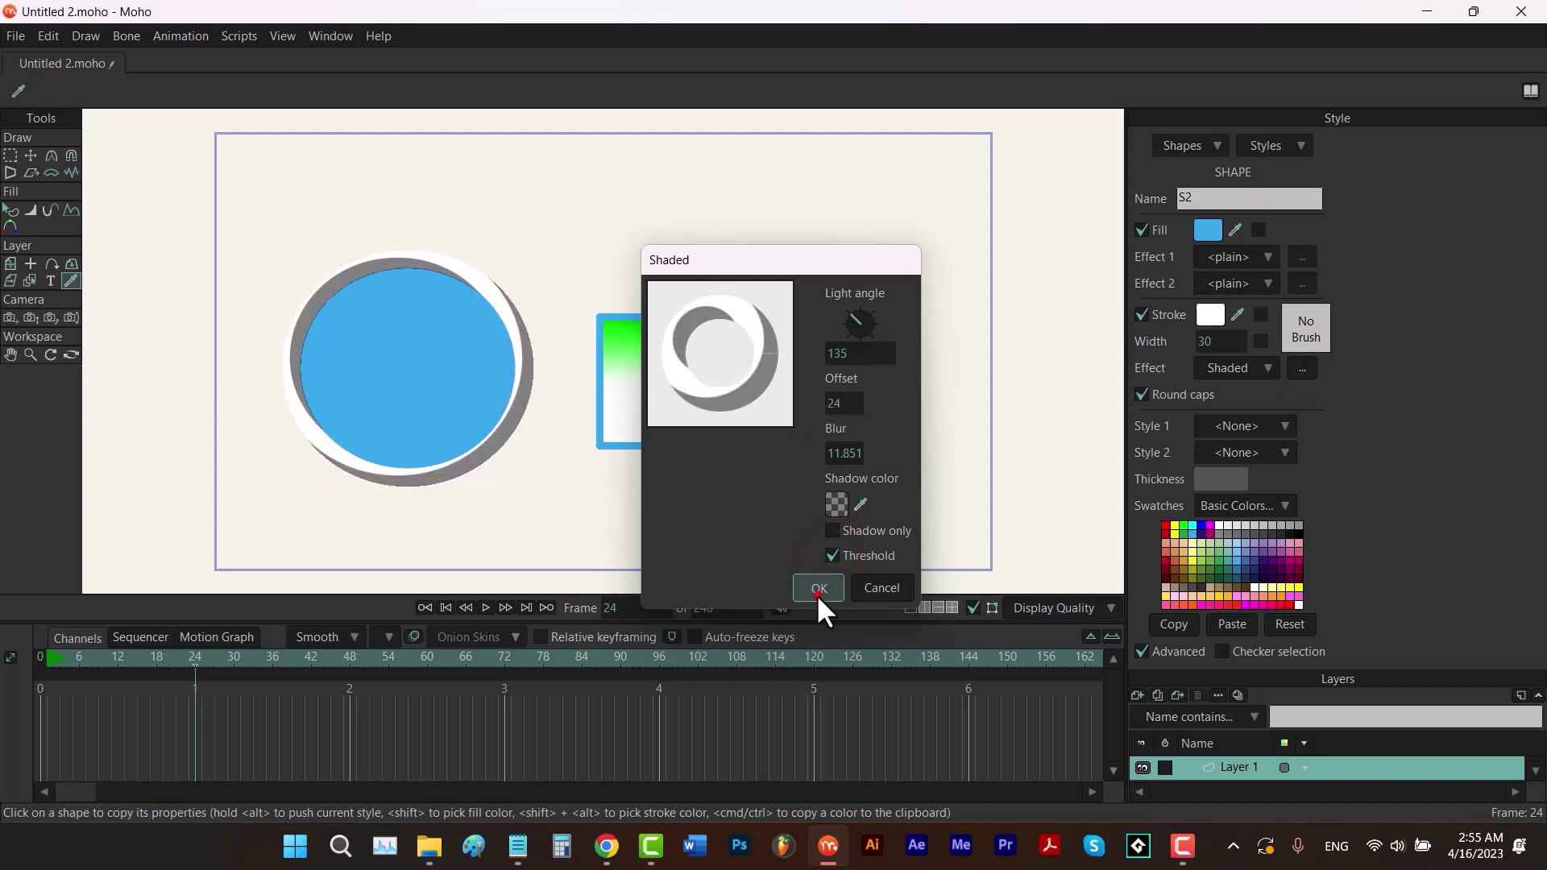
left_click(816, 588)
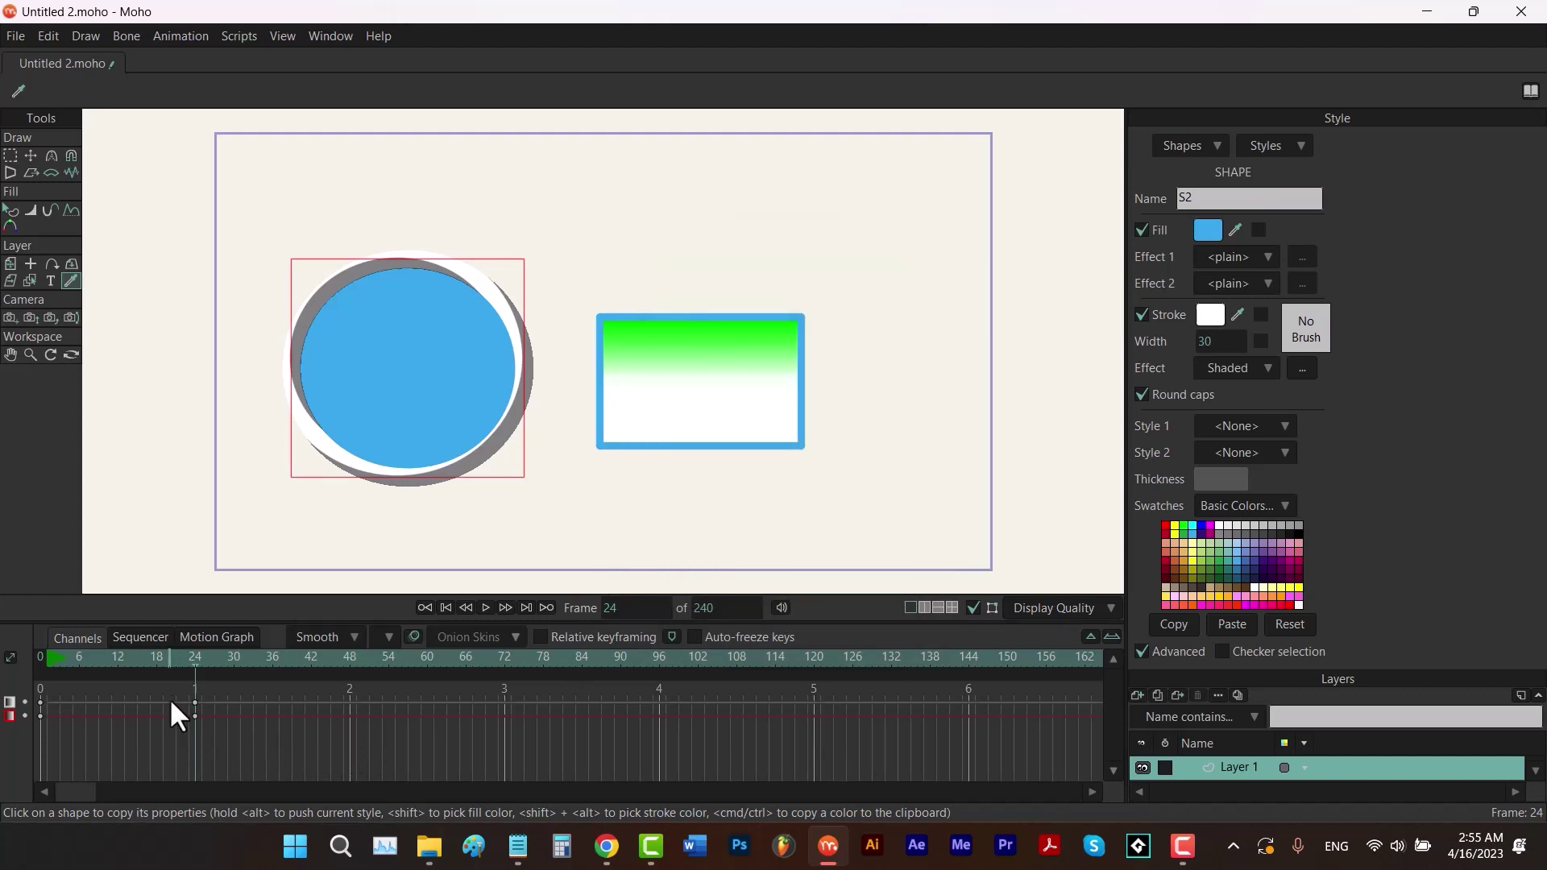
Review the available stroke effects, remove the Shaded effect keyframes at frame 24, and return to frame 0.
left_click(1226, 364)
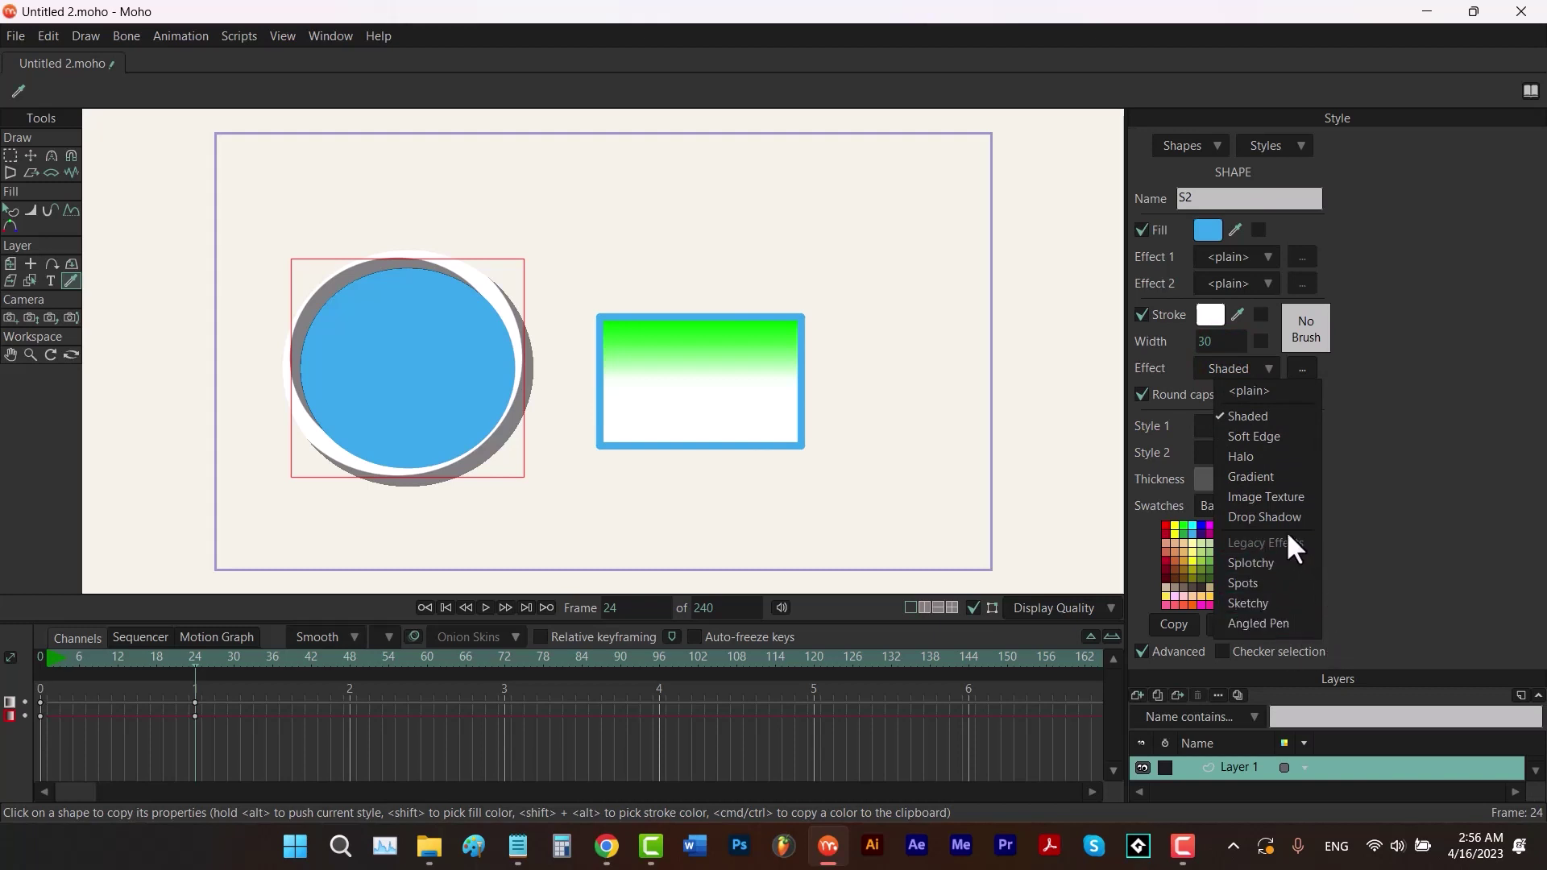
left_click(243, 693)
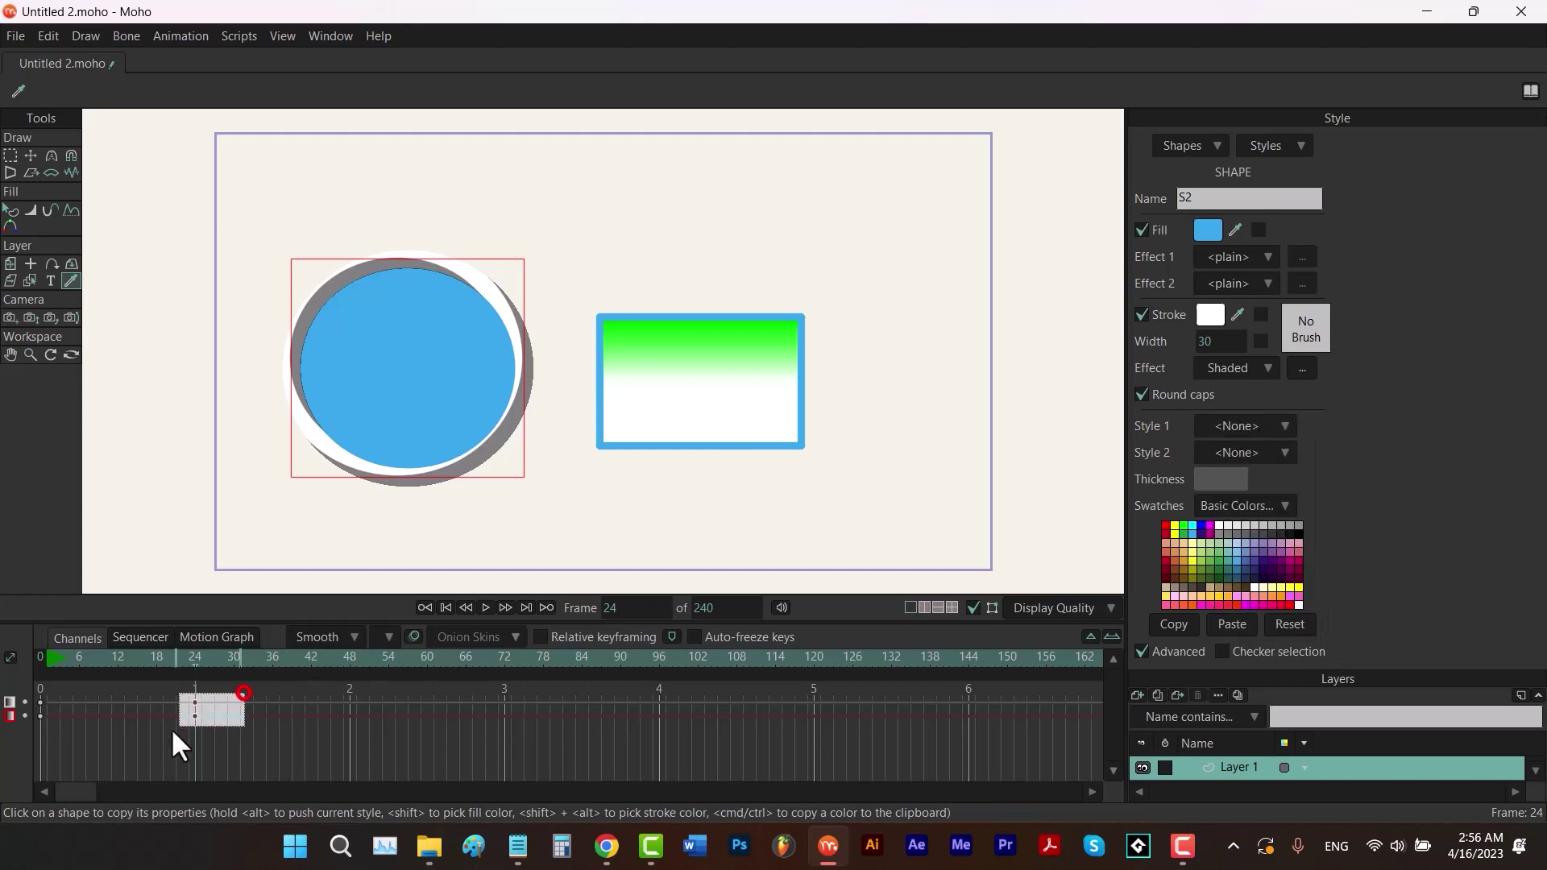
left_click(58, 698)
left_click(46, 659)
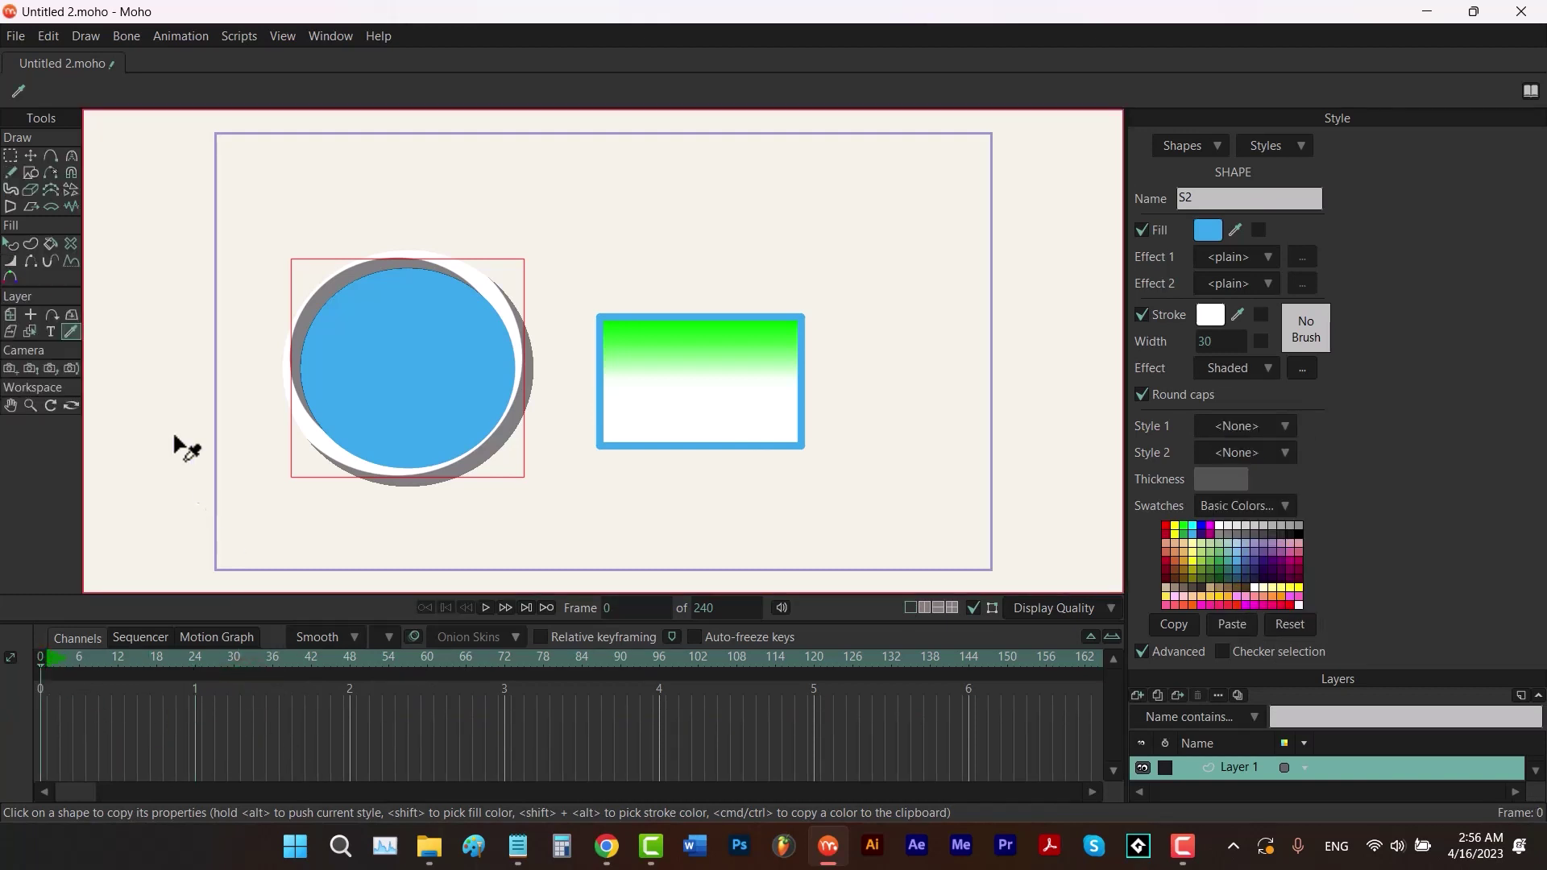
Draw a vertical wavy freehand line to the right of the rectangle and select it as a shape.
left_click(11, 173)
mouse_move(907, 225)
left_mouse_down()
mouse_move(912, 374)
mouse_move(864, 461)
left_mouse_up()
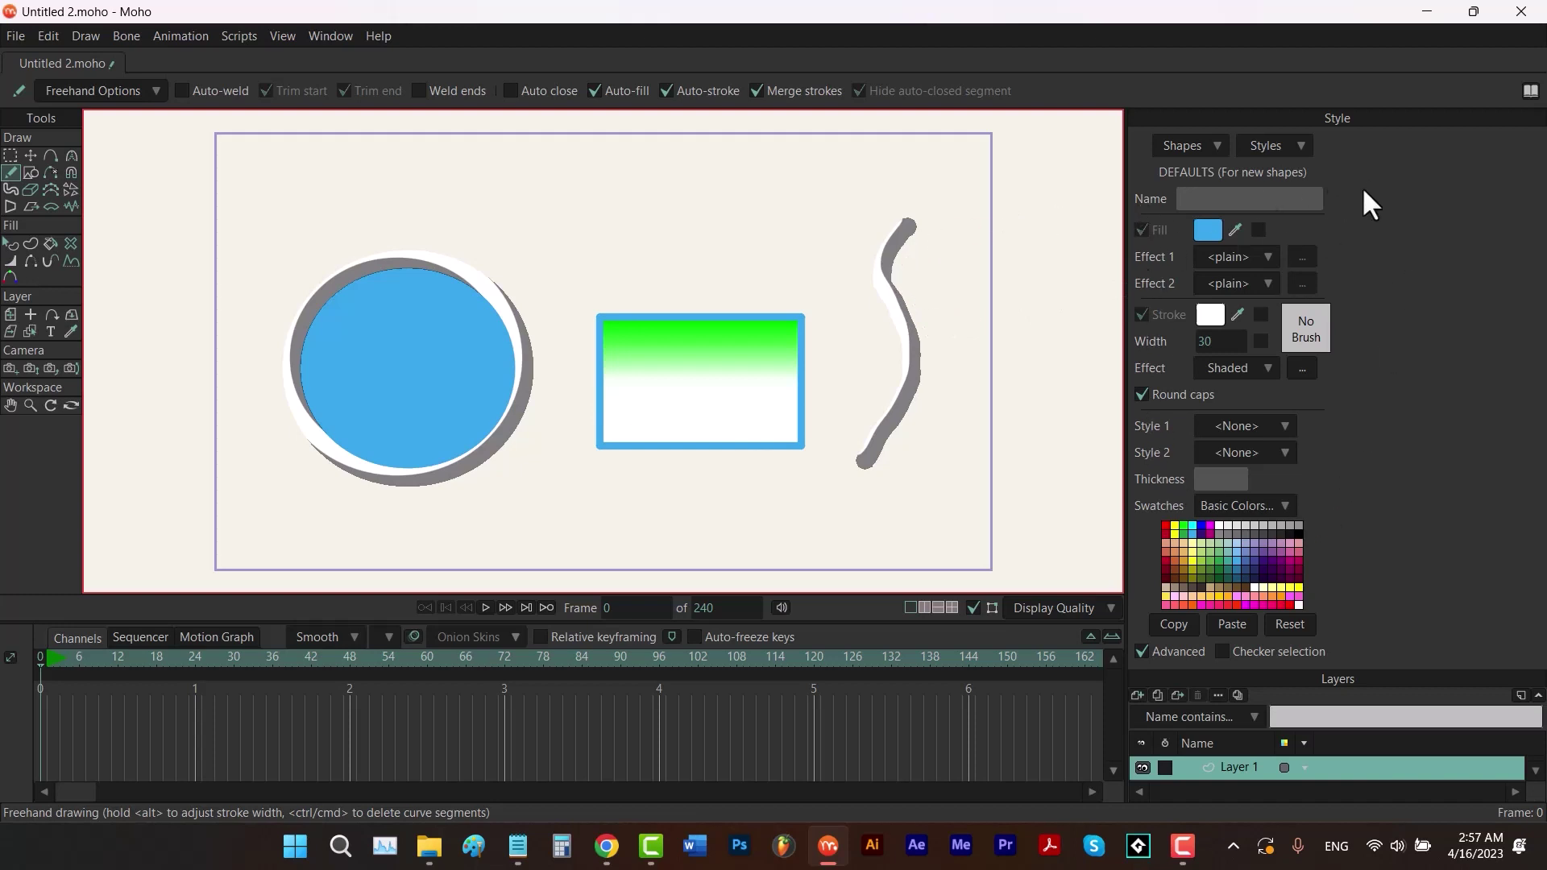
key("q")
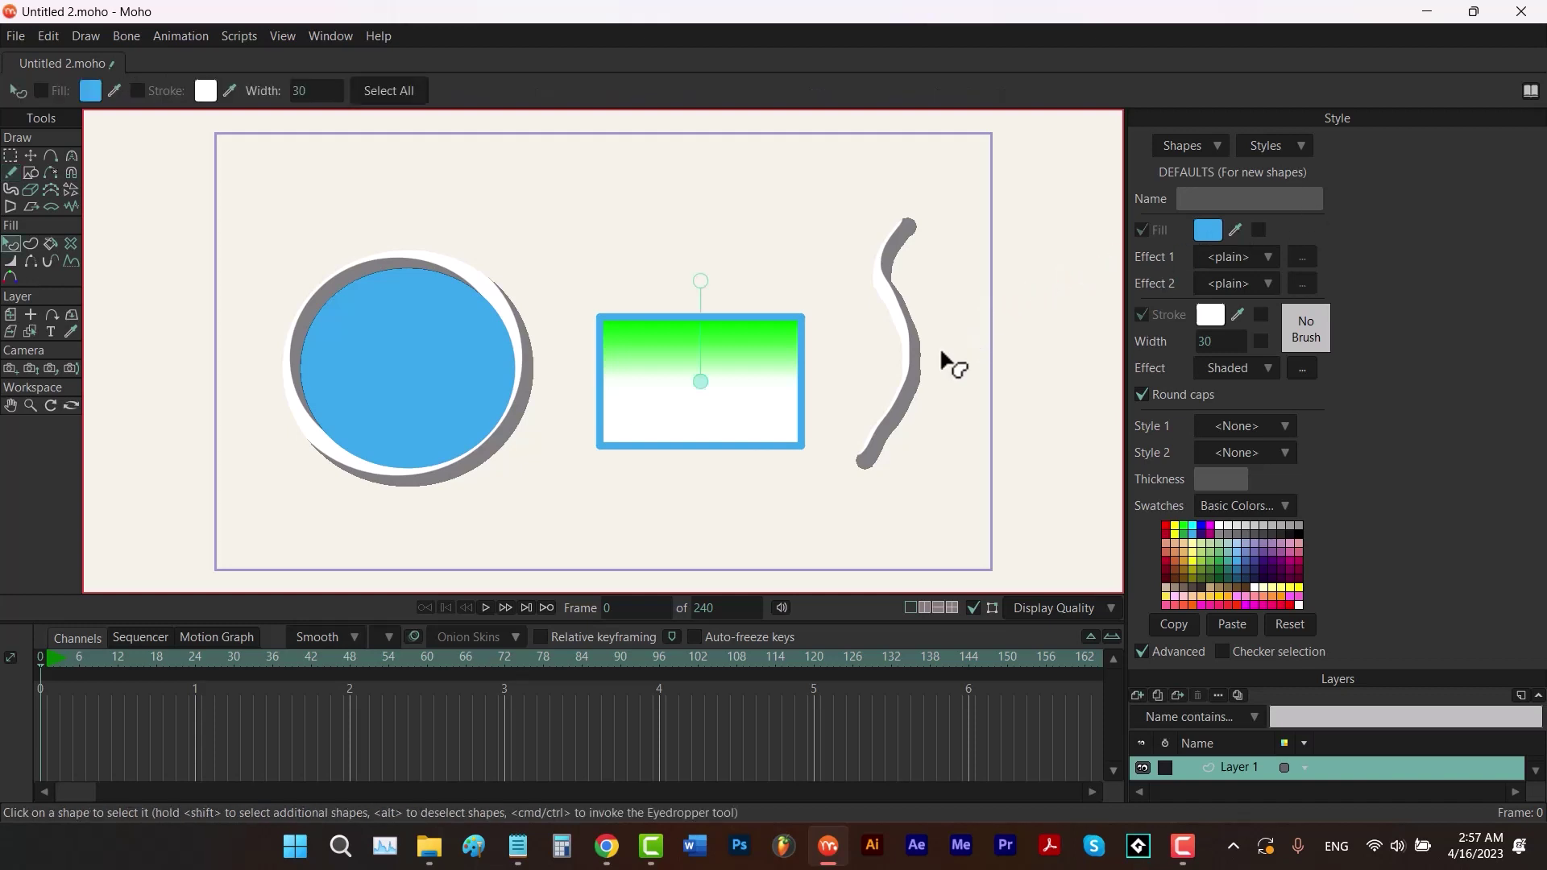
left_click(915, 359)
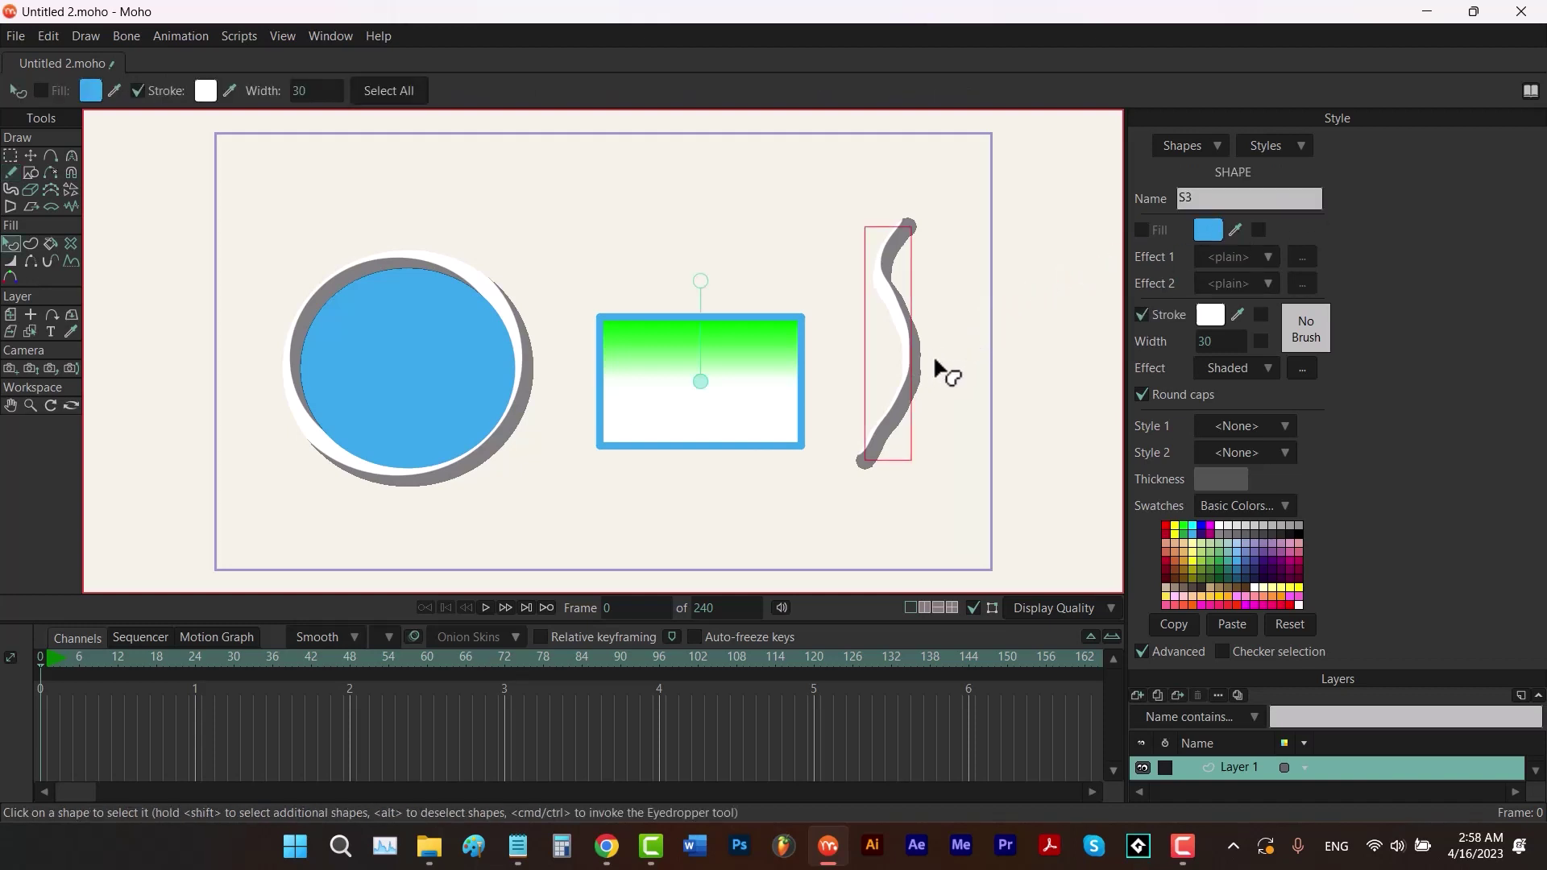
Set the wavy line's stroke effect to plain and its stroke colour to black.
left_click(1217, 377)
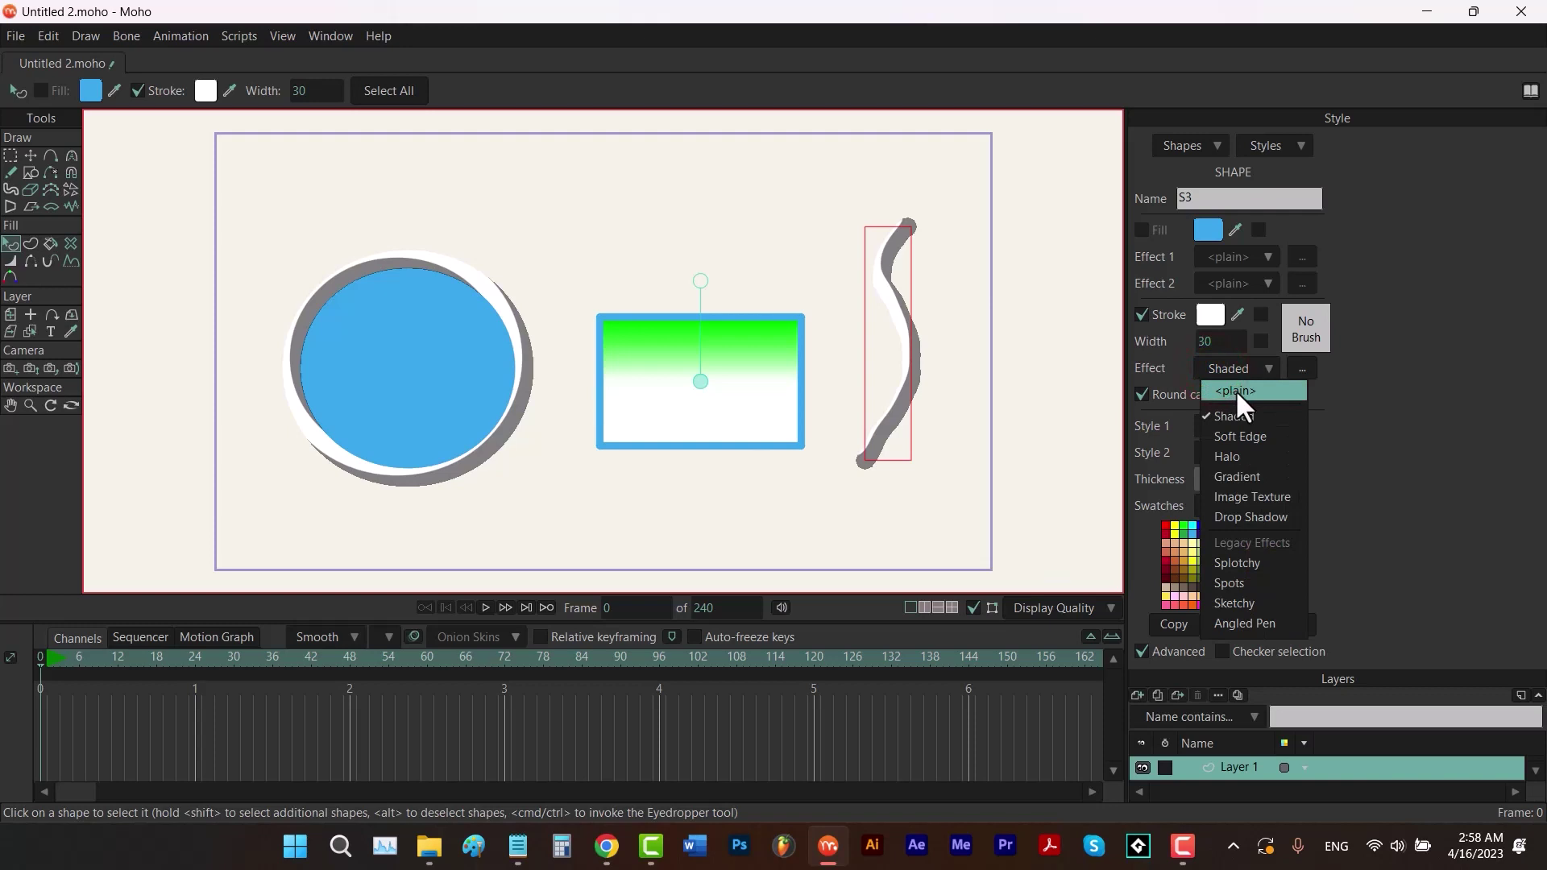
left_click(1234, 390)
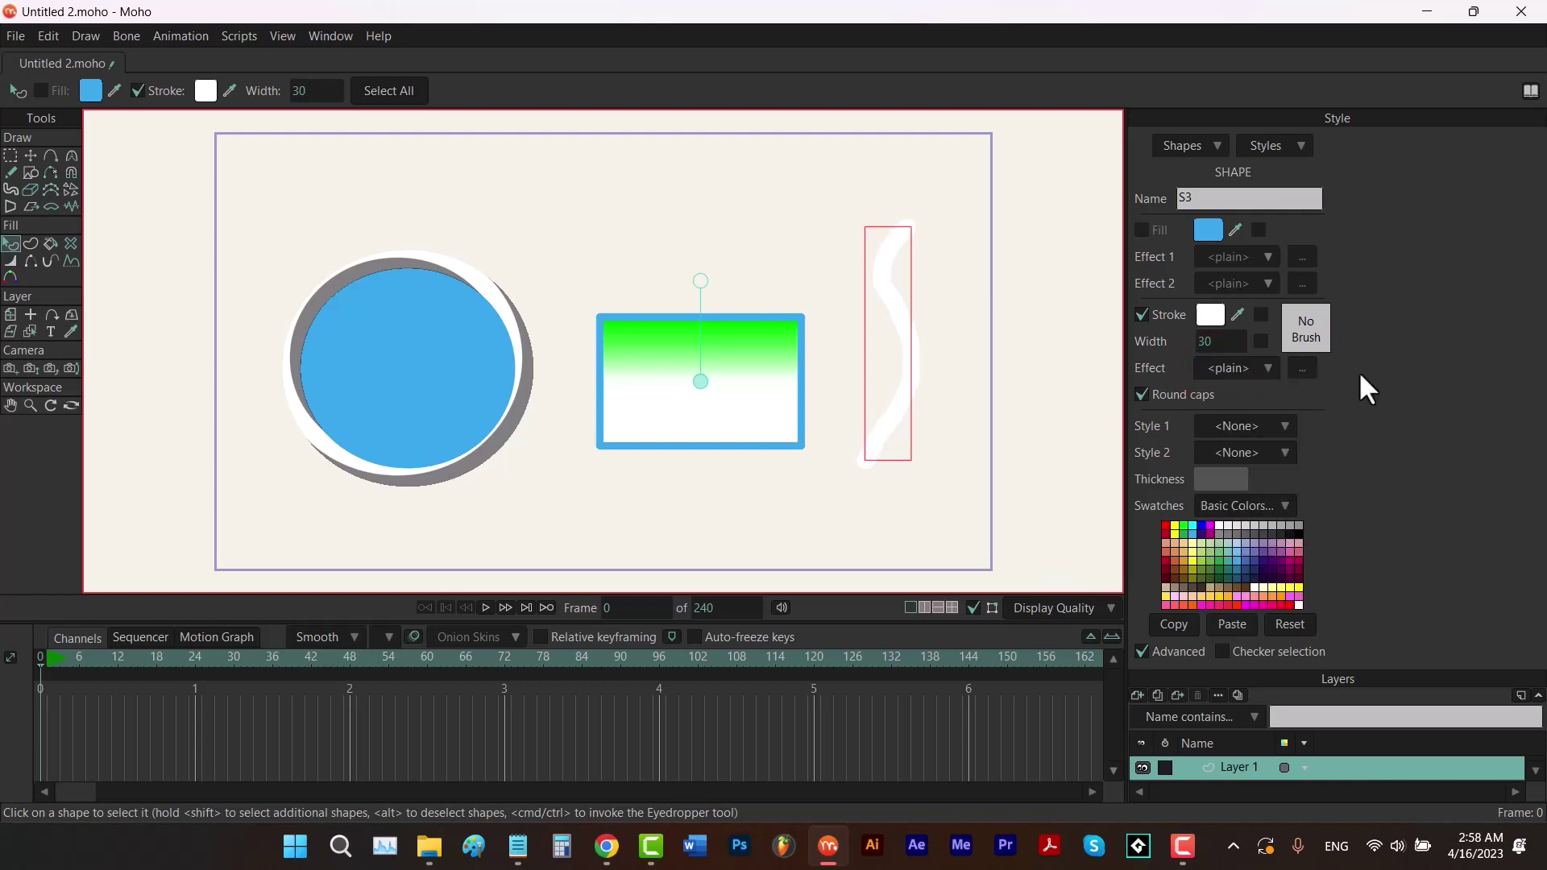
left_click(1237, 315)
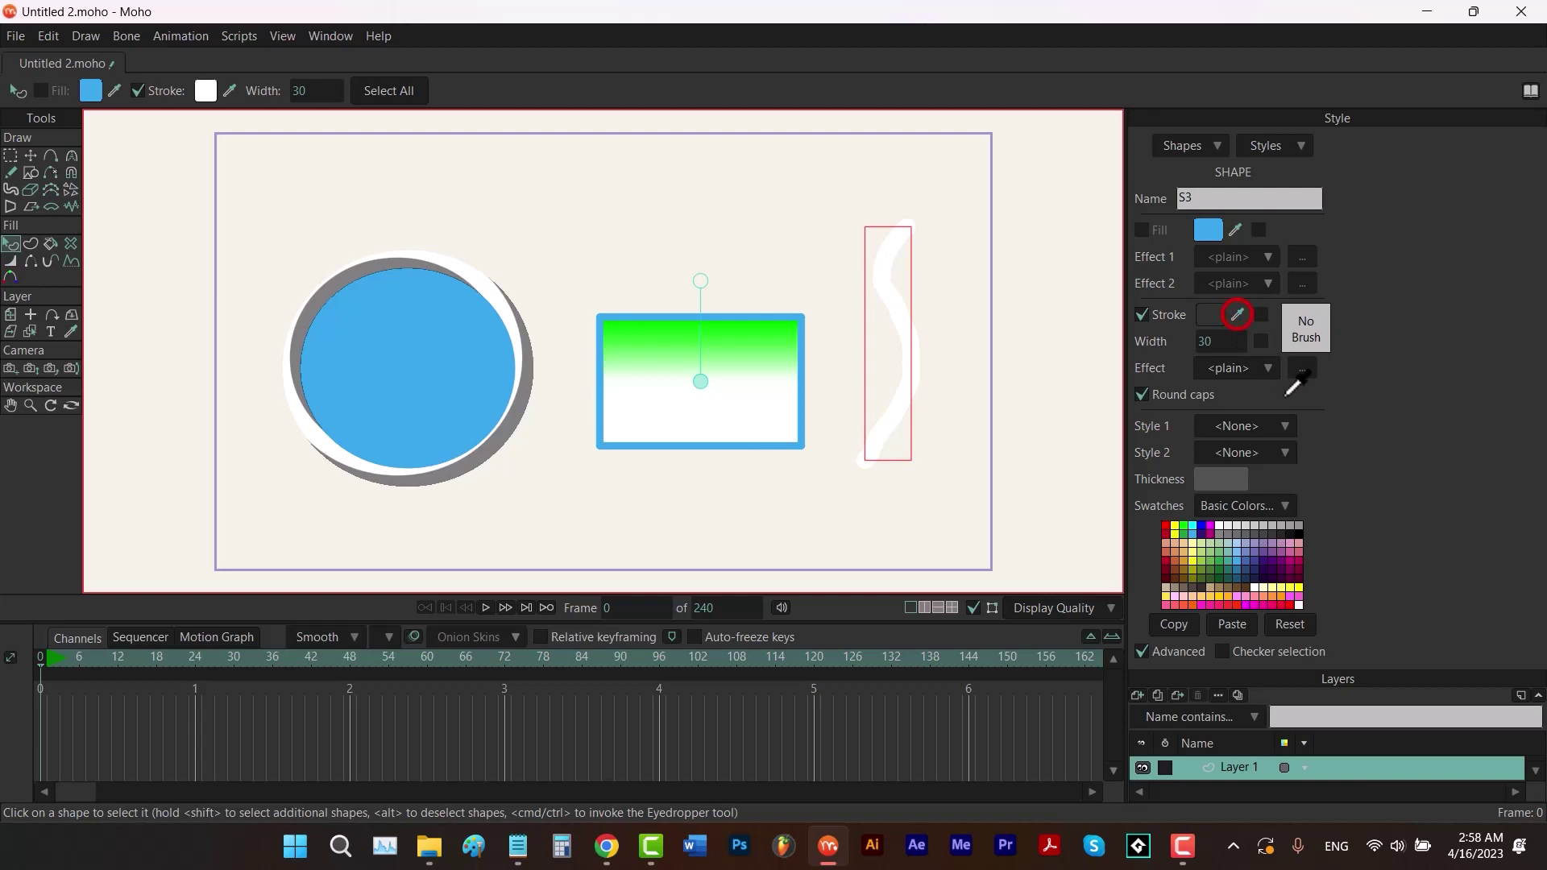
left_click(1299, 533)
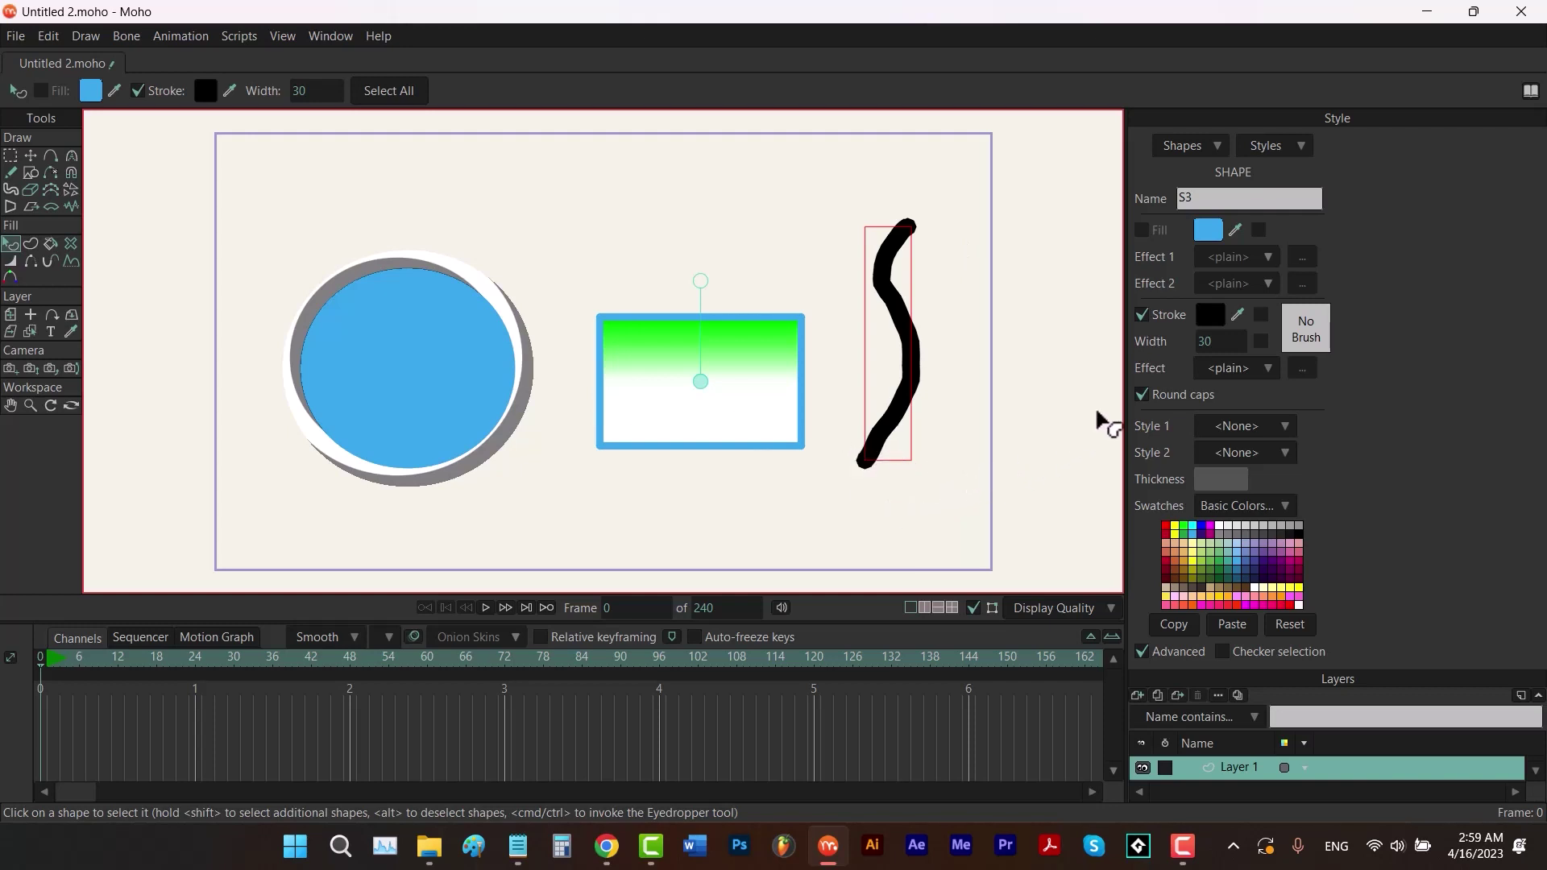
Turn Round caps off and back on for the wavy line's stroke to compare its ends.
left_click(1139, 394)
left_click(1140, 394)
Try the Gradient.png and Landscape.png colour swatches, and switch back to Basic Colors.png.
left_click(1259, 505)
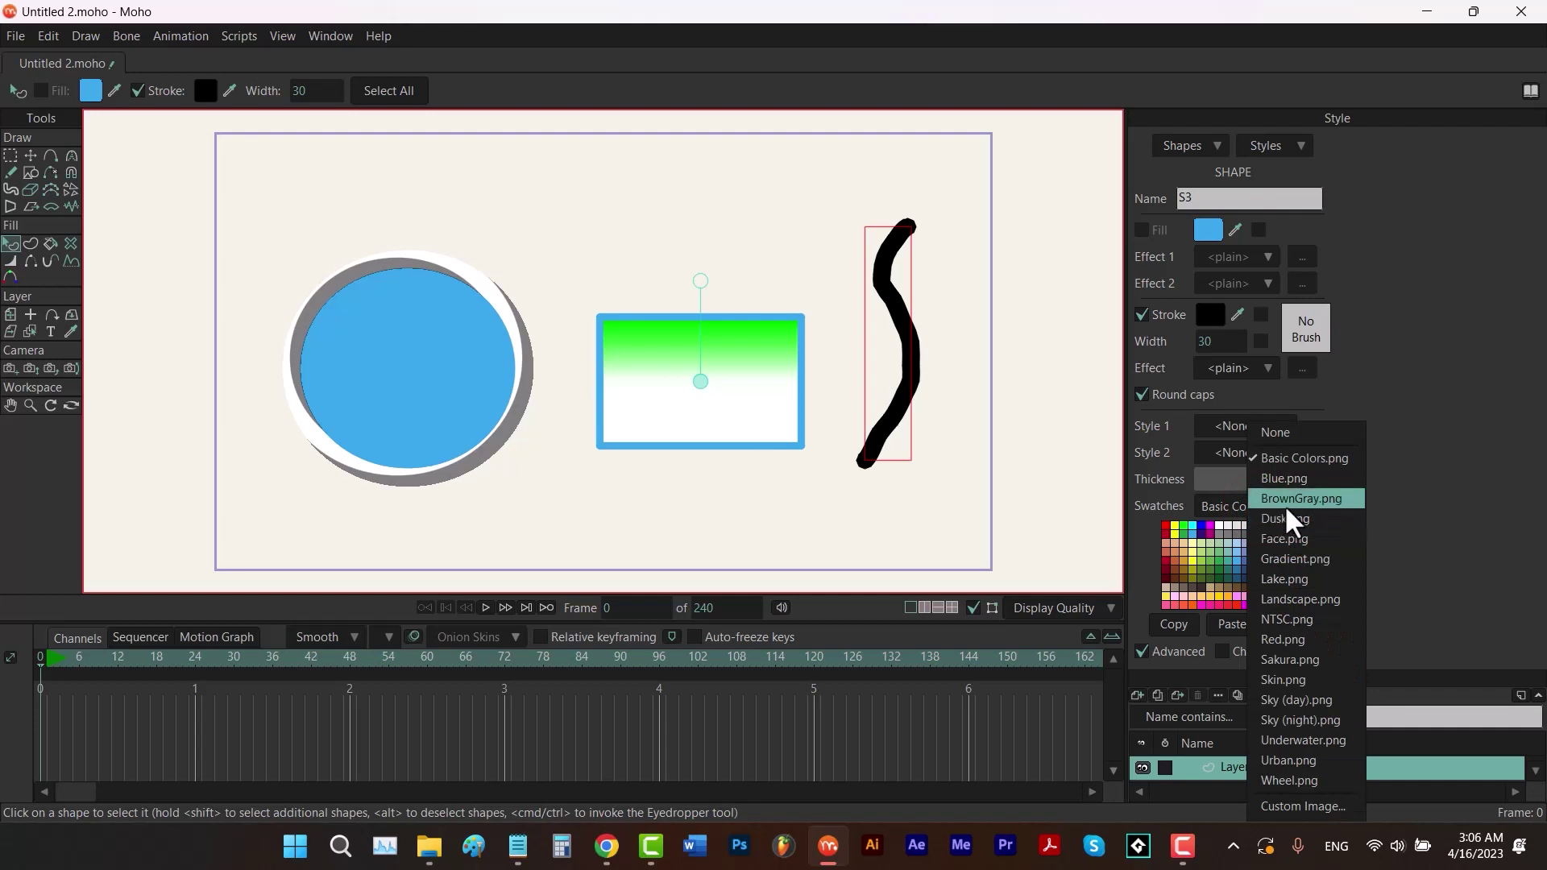
left_click(1311, 559)
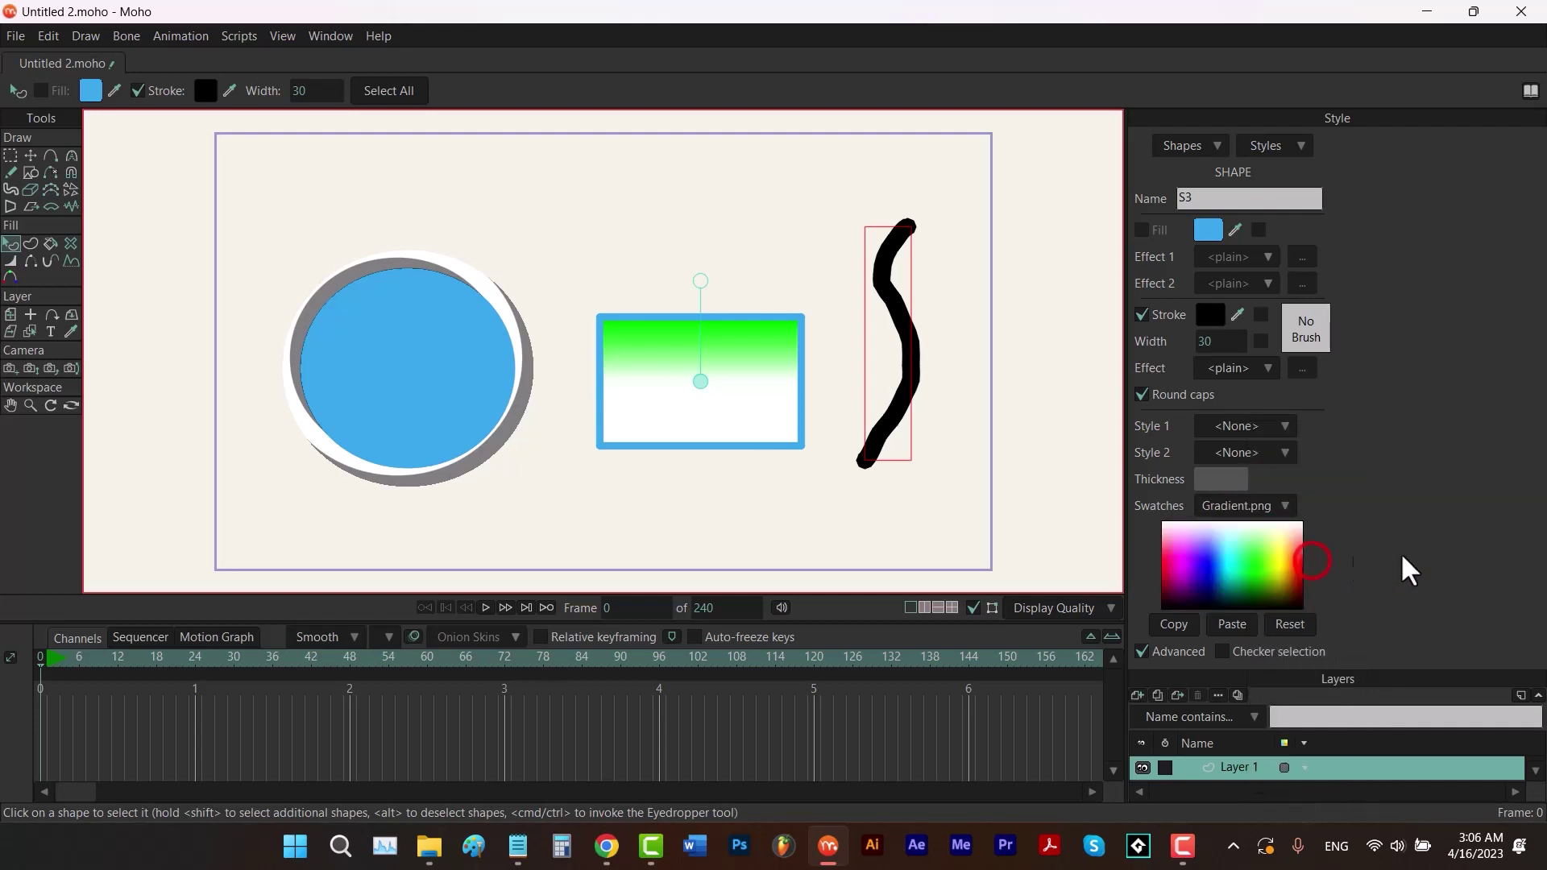
left_click(1263, 509)
left_click(1312, 596)
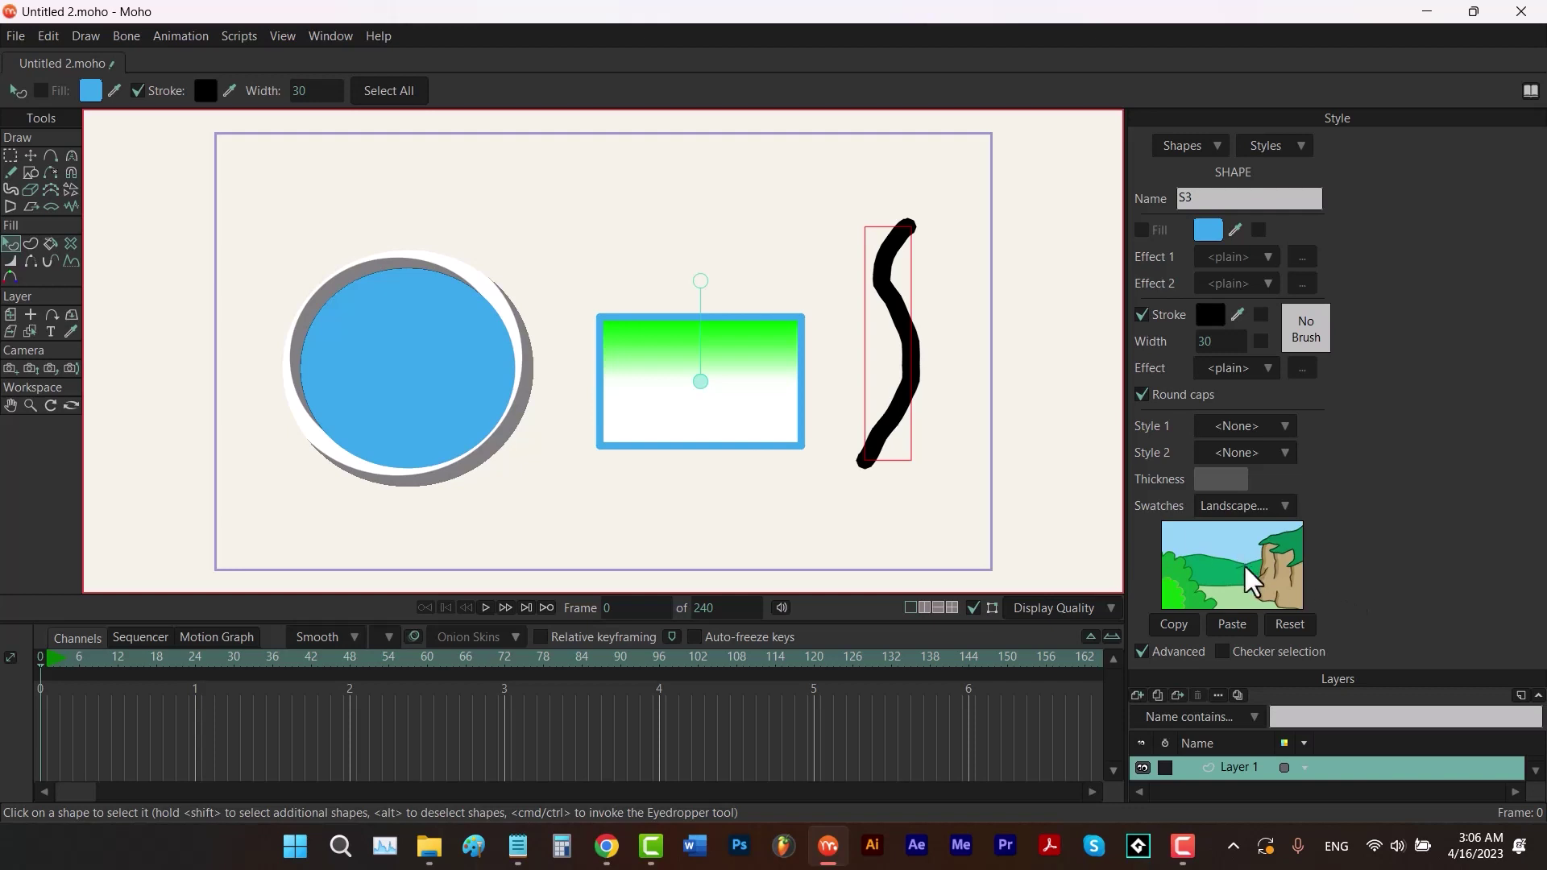
left_click(1238, 506)
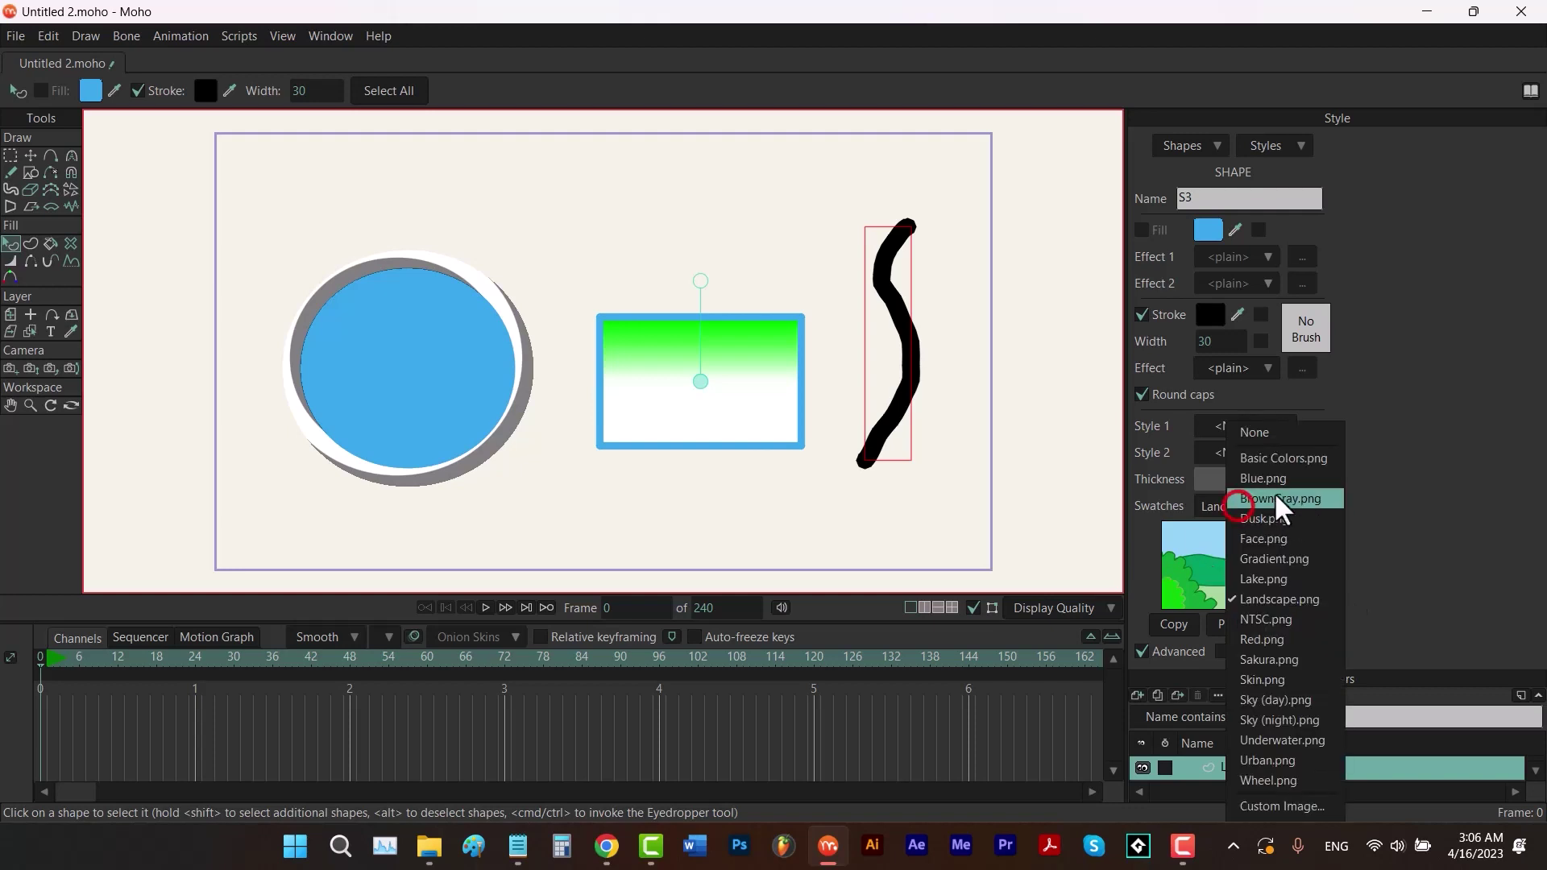
left_click(1310, 459)
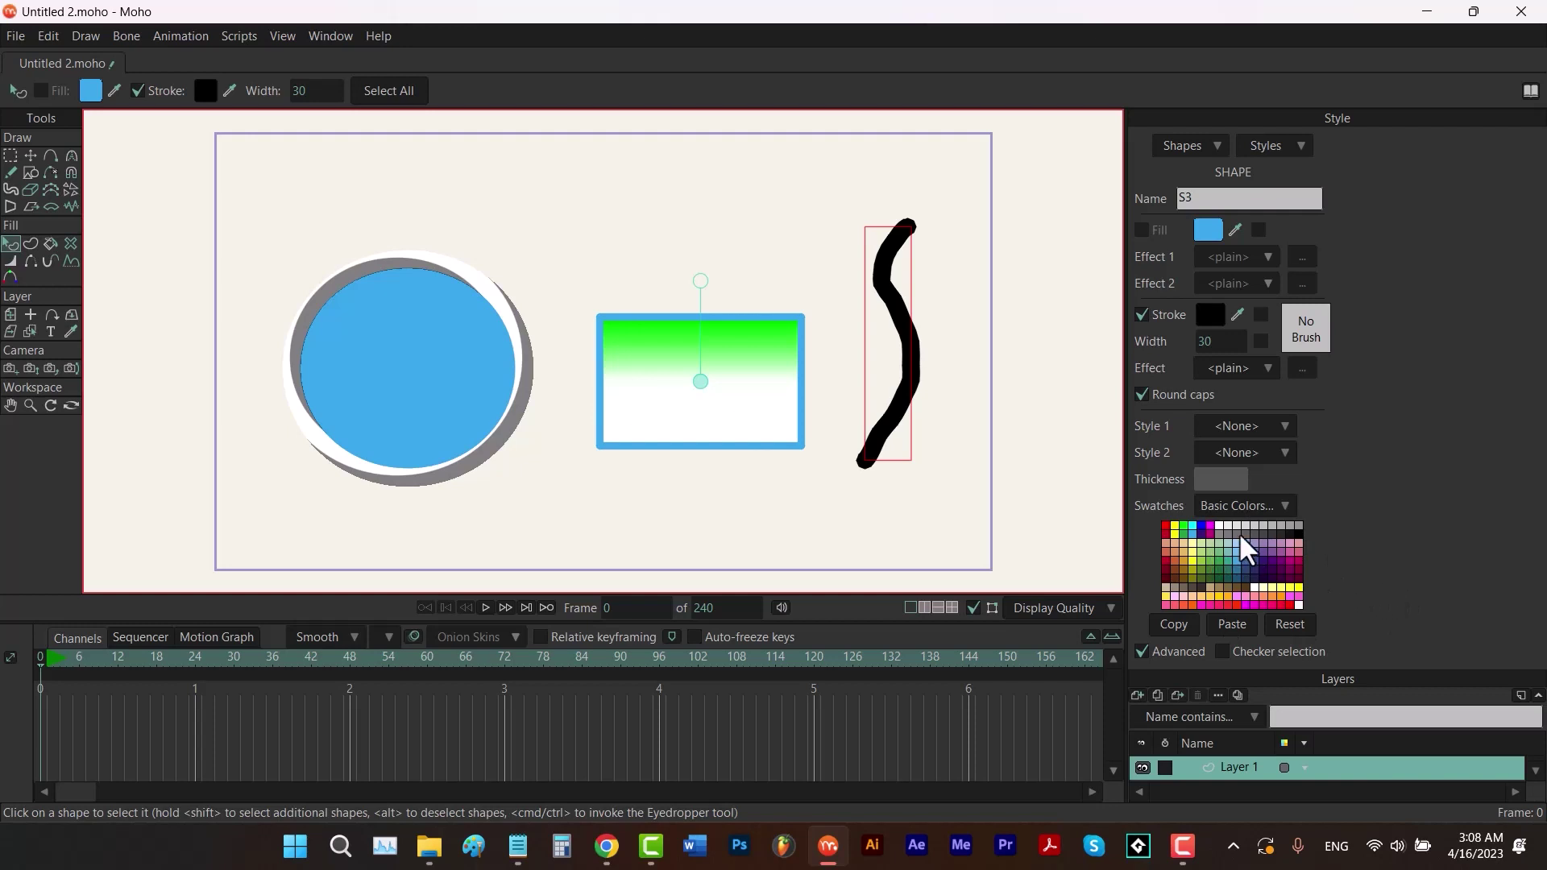
Try a swatch colour as the wavy line's fill colour and undo it.
left_click(1241, 579)
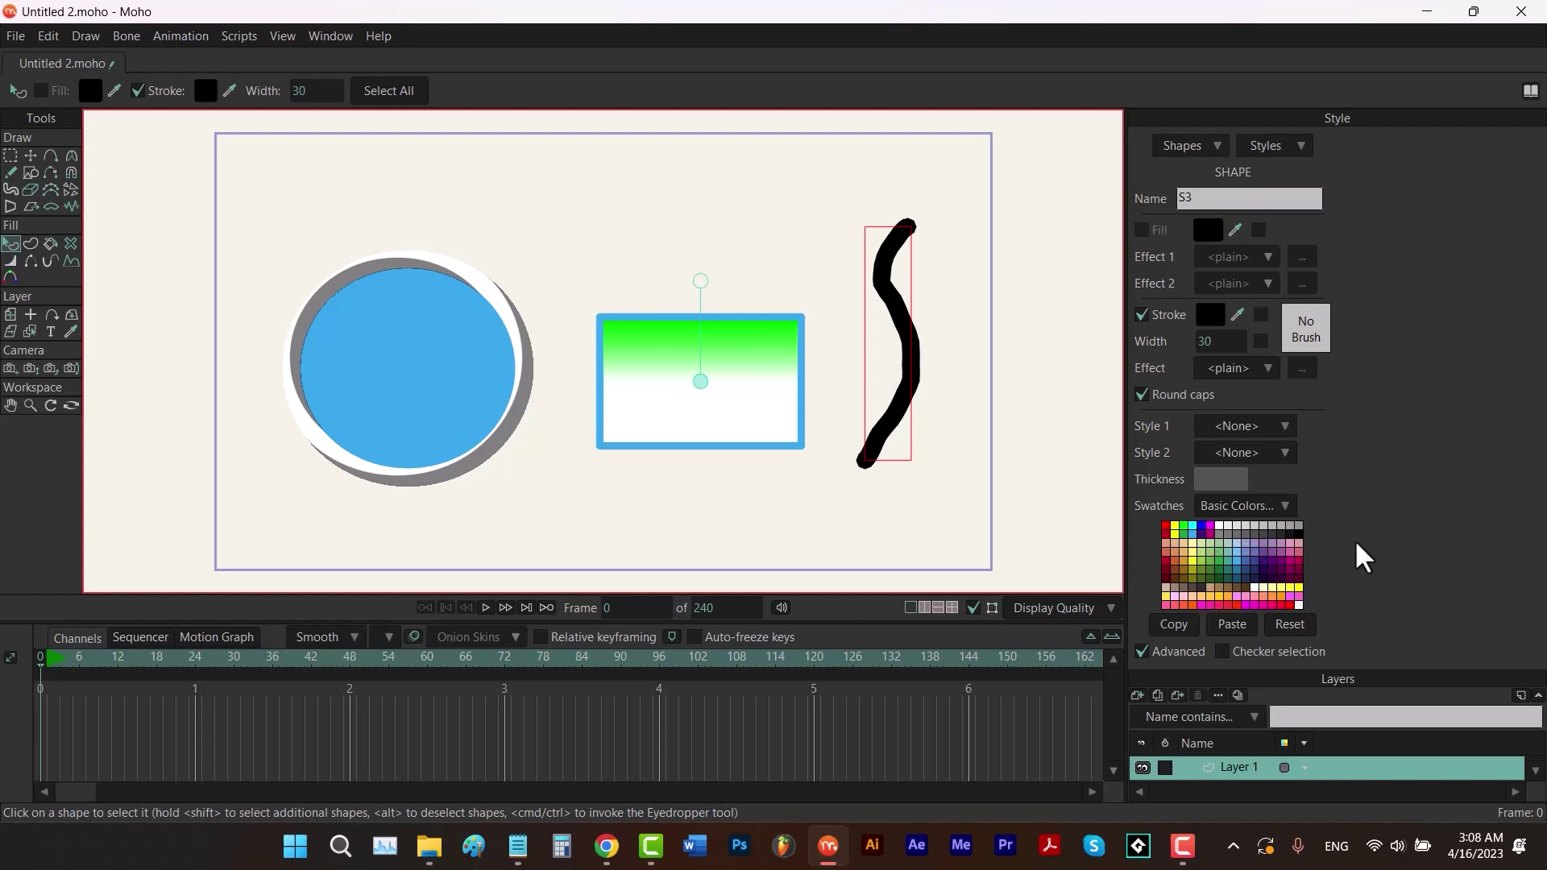
key("ctrl+z")
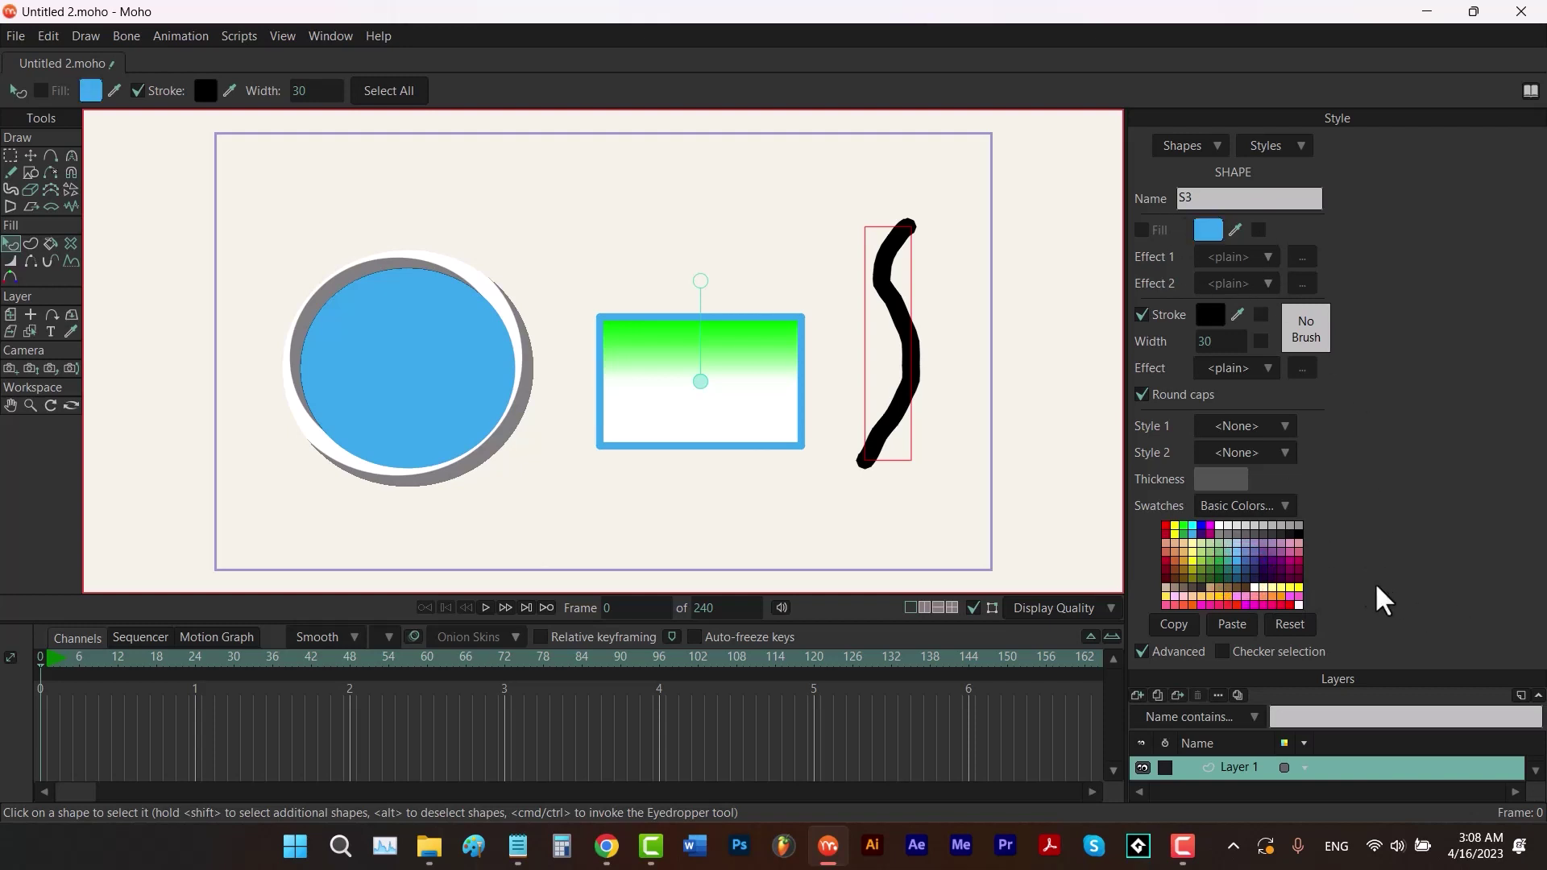
Turn Checker selection on and off with the blue circle selected to compare the selection display.
left_click(450, 391)
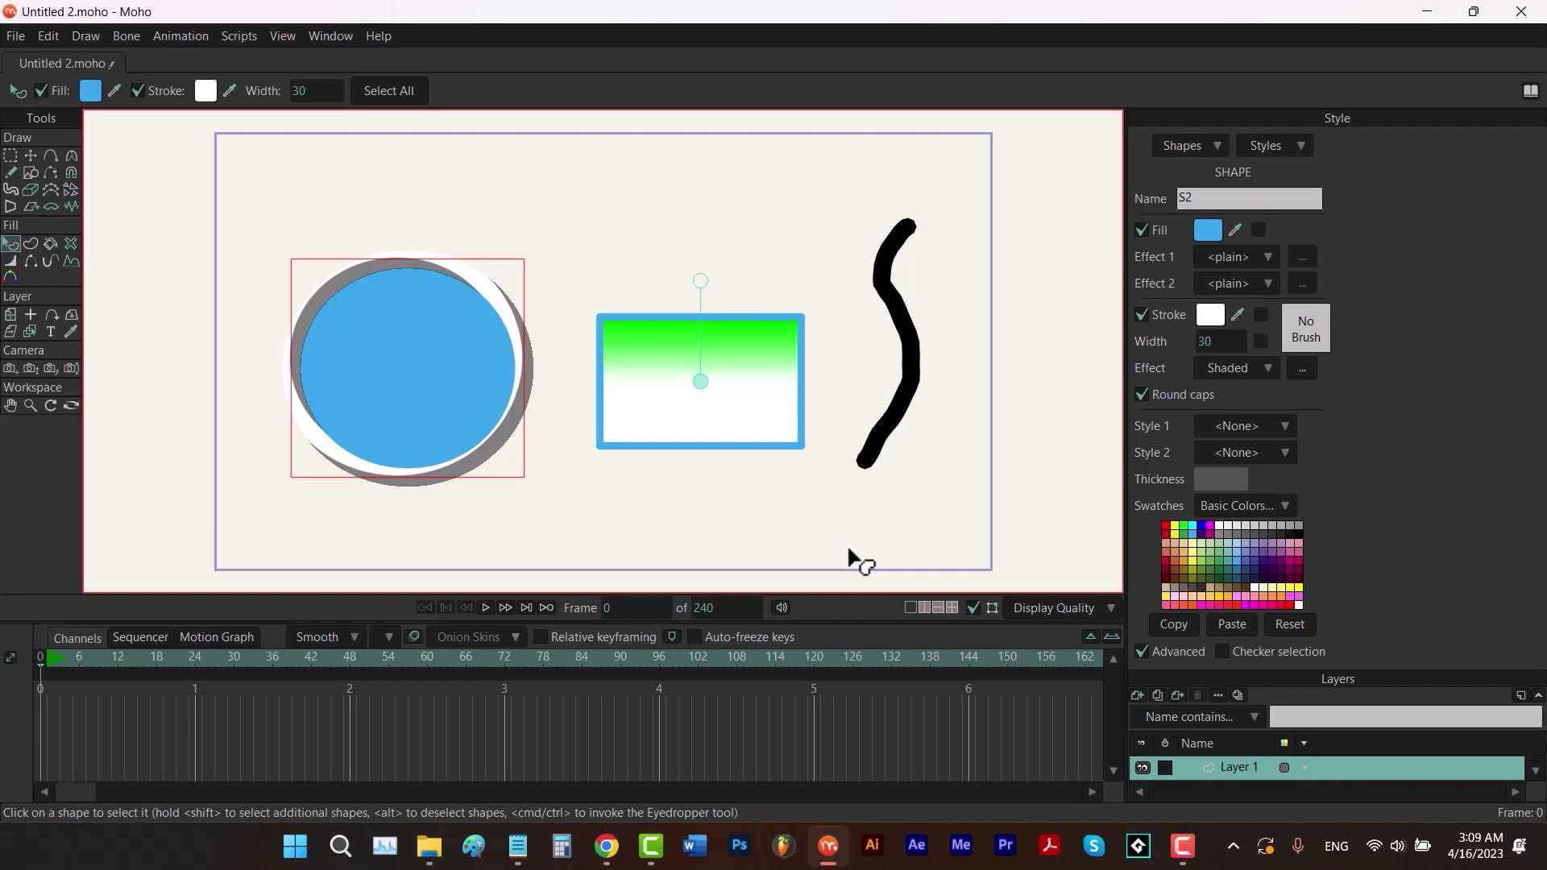
left_click(1222, 651)
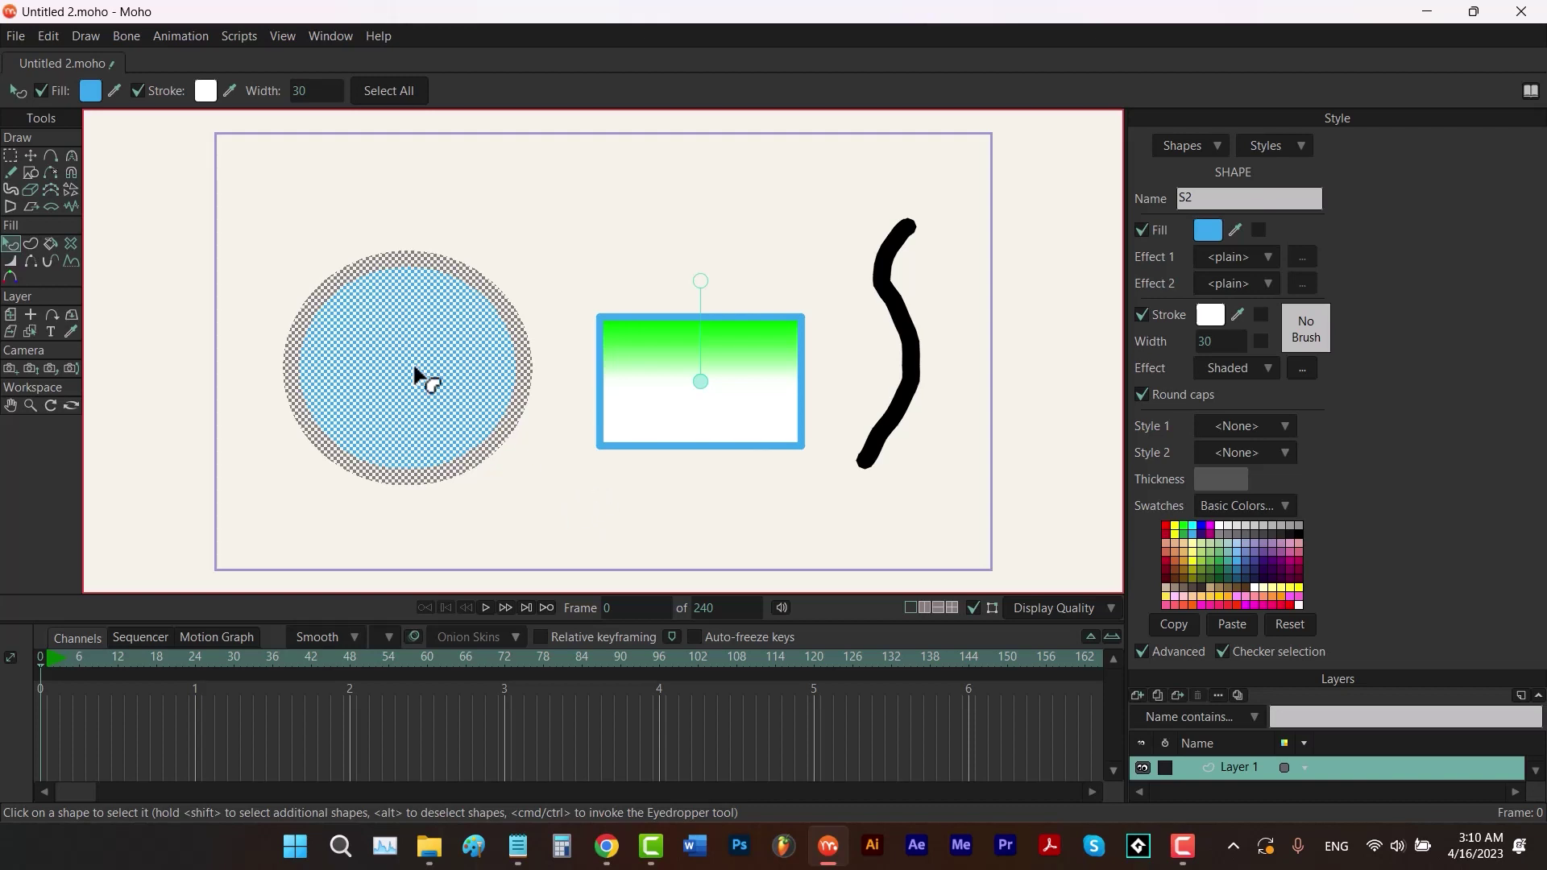
left_click(1222, 650)
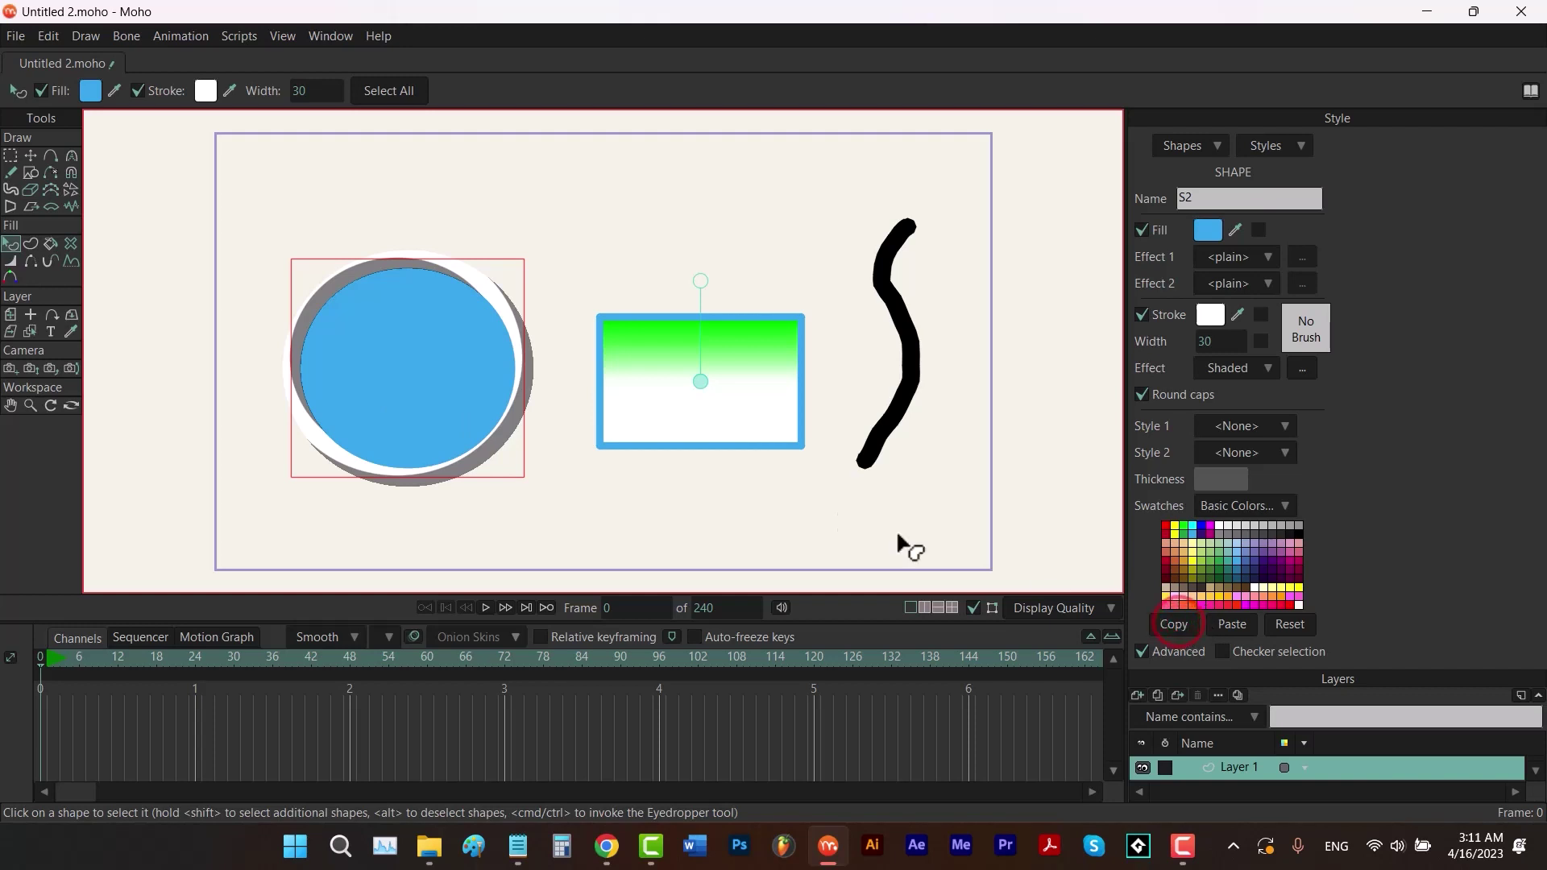
Try pasting the circle's copied style onto the rectangle and resetting the rectangle's style, undoing each change.
left_click(733, 412)
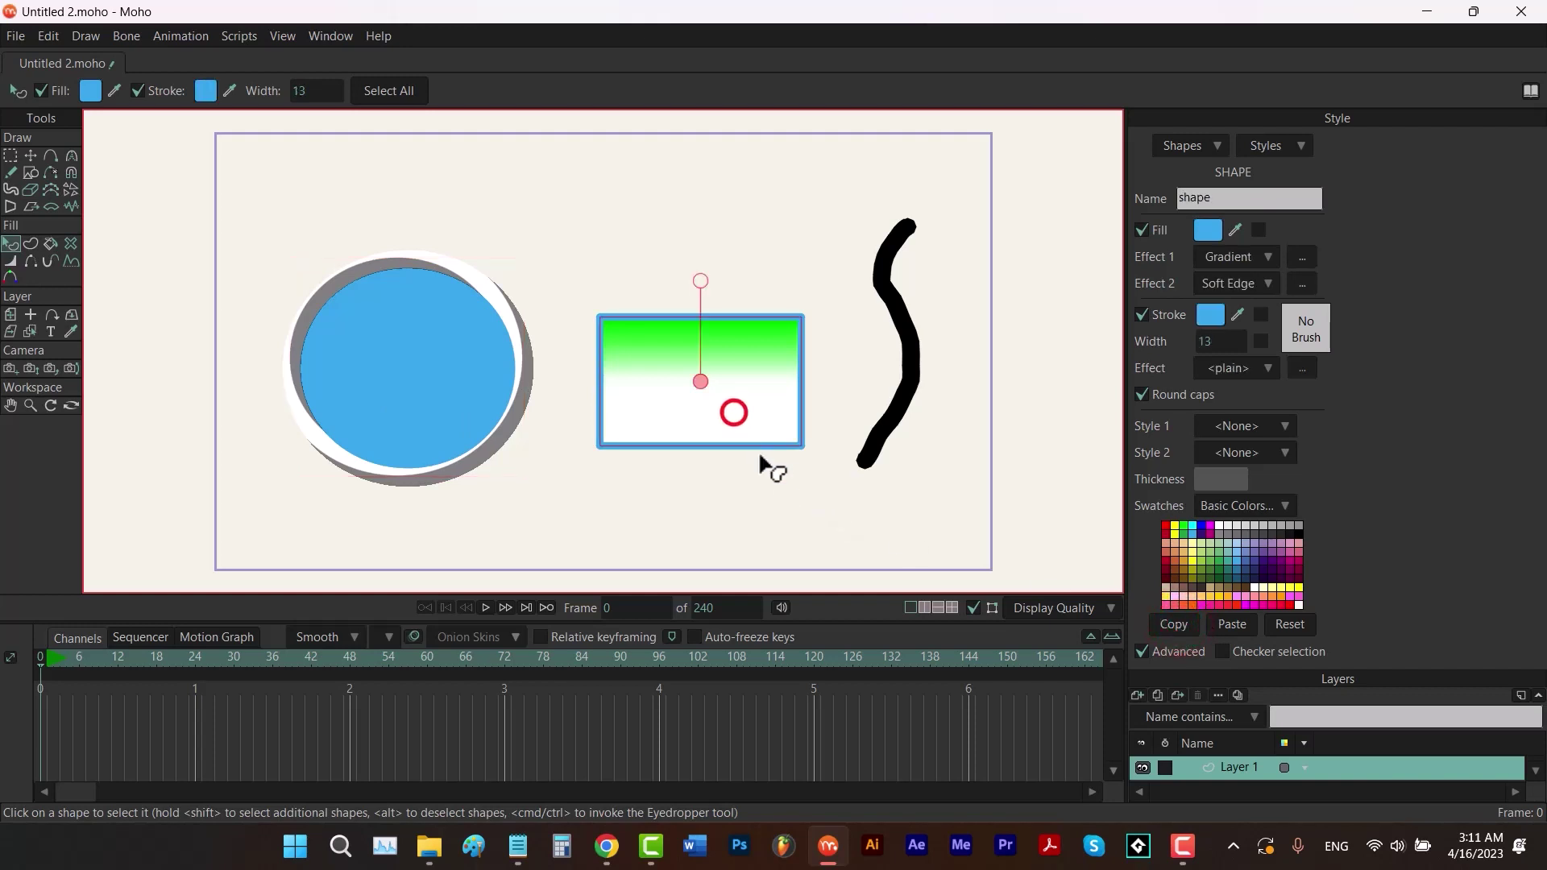
left_click(1230, 622)
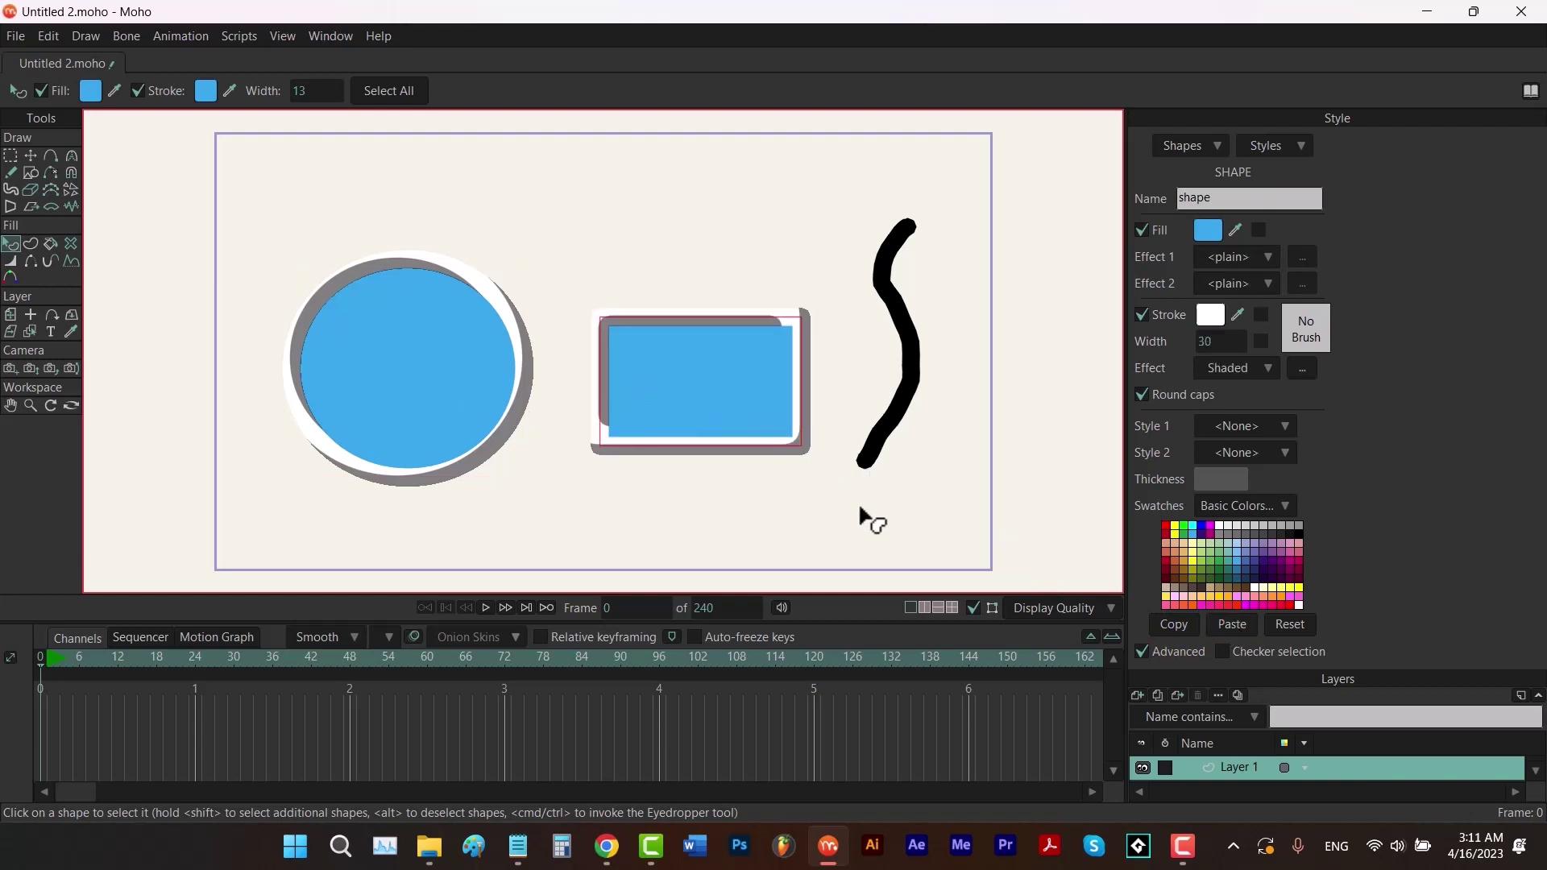
key("ctrl+z")
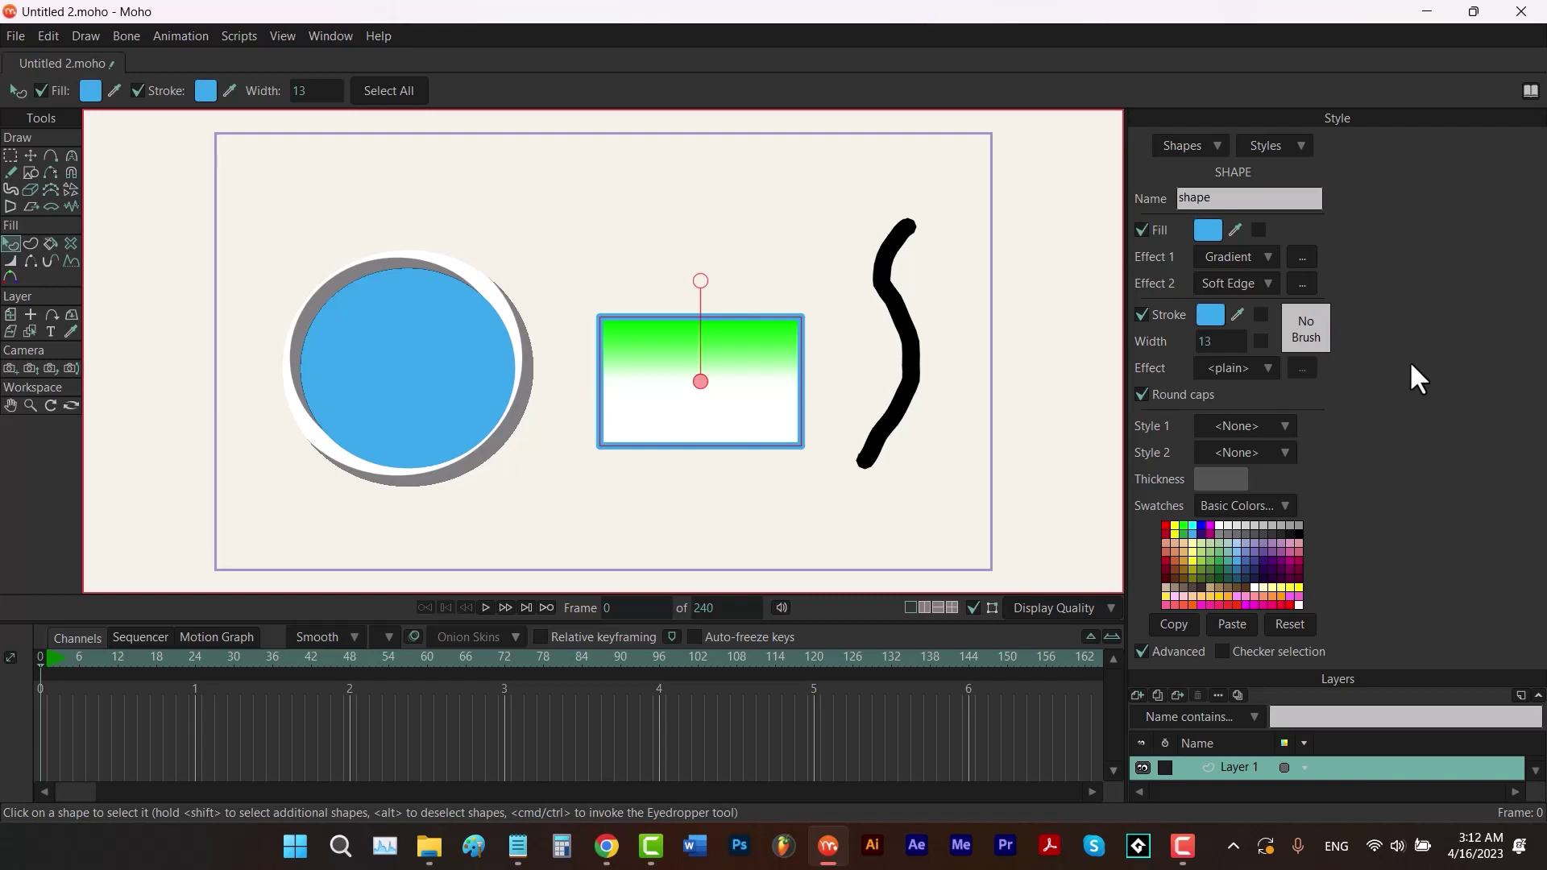
left_click(1290, 624)
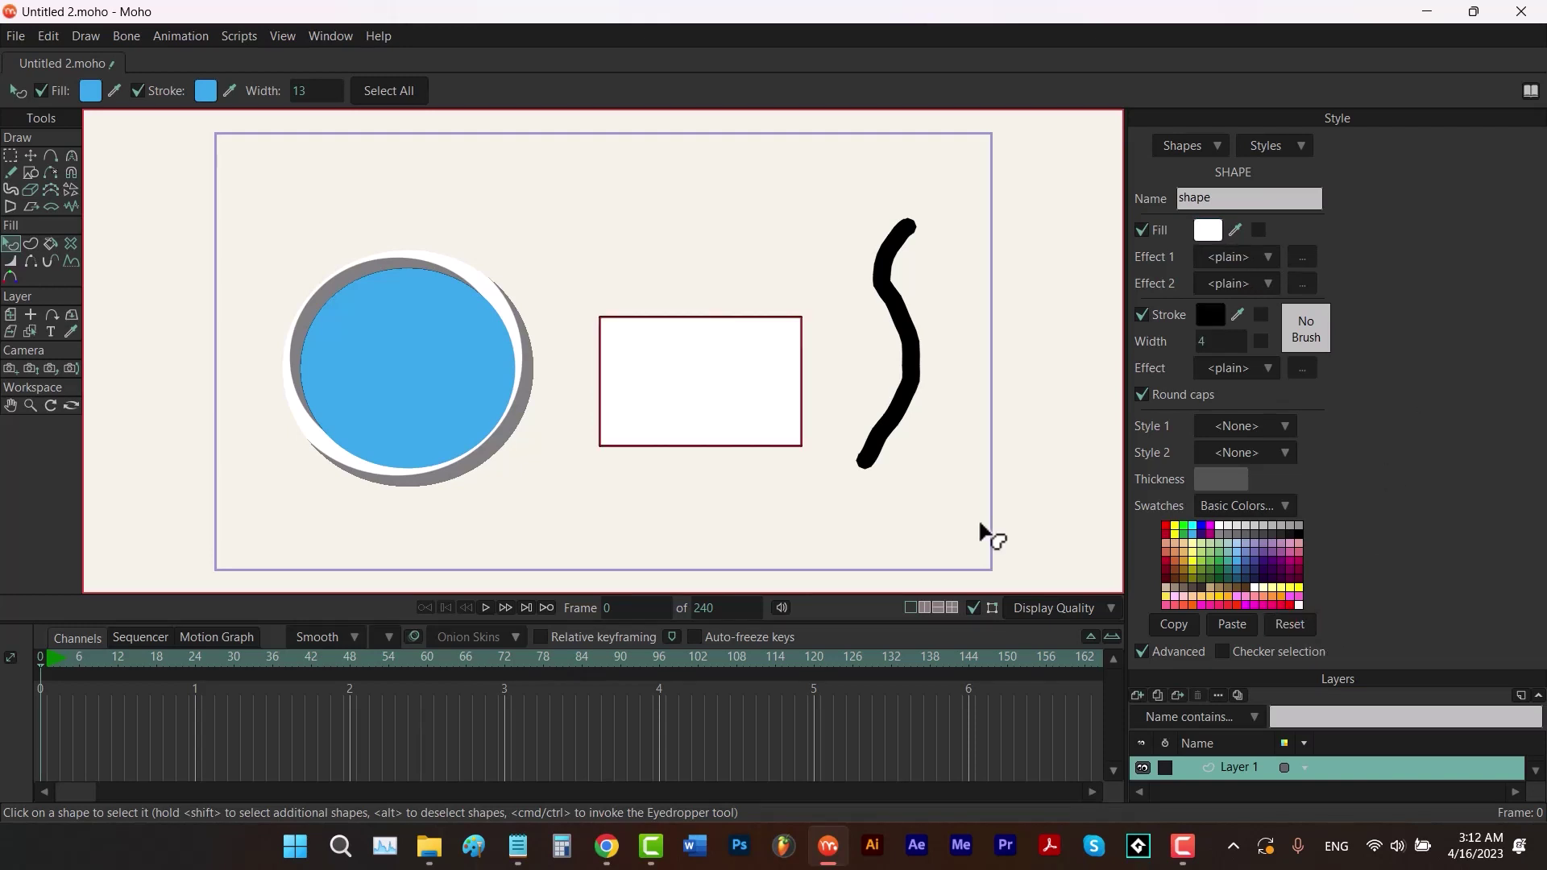
key("ctrl+z")
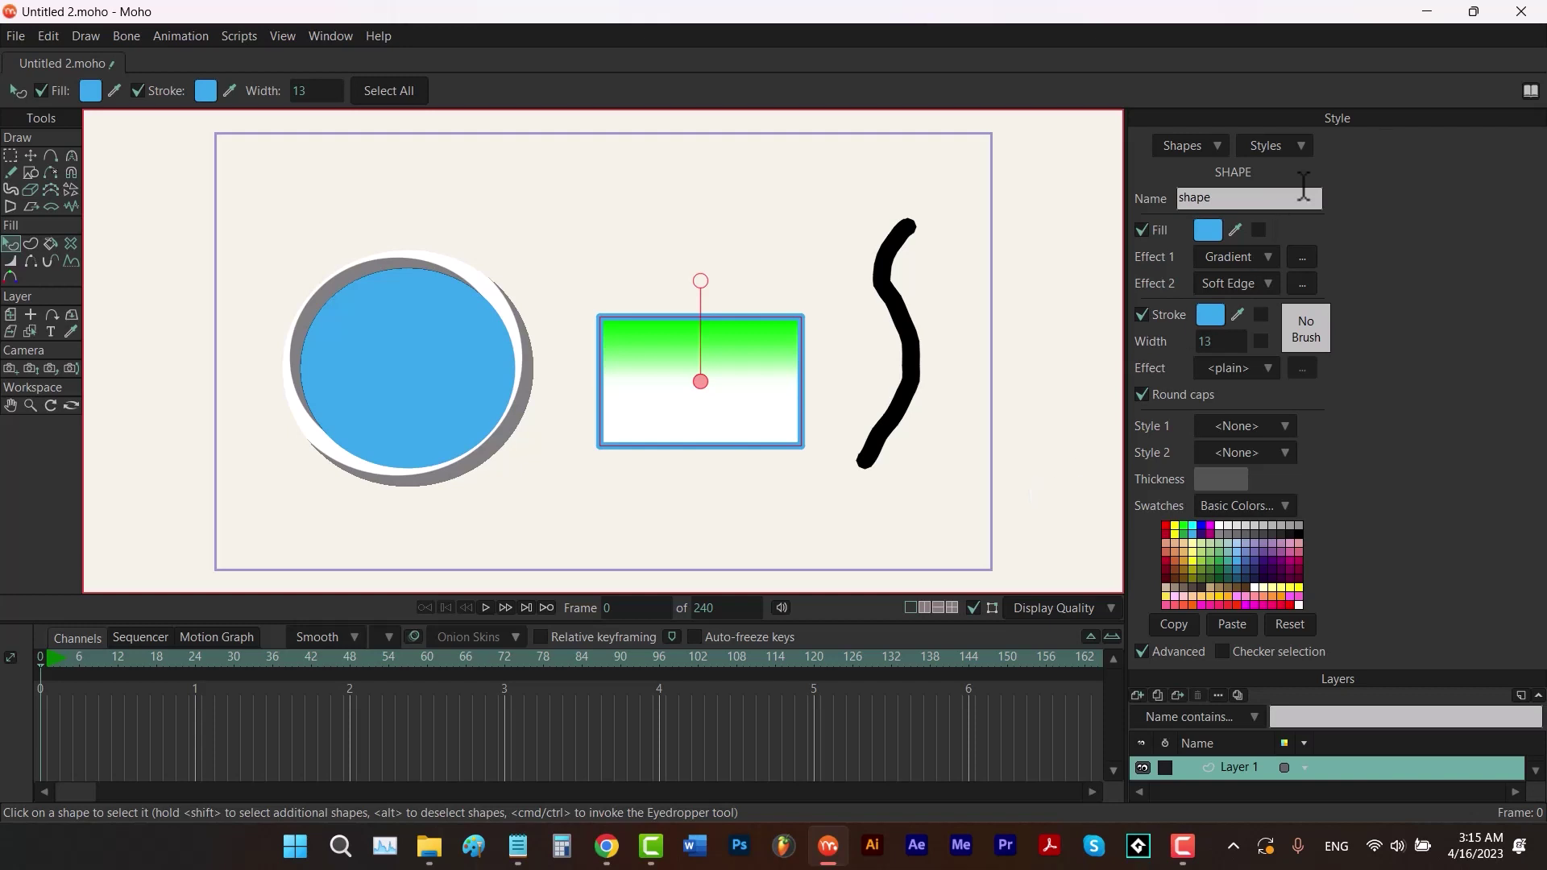
Create the style "Style 1" from the rectangle's current look and reselect the rectangle with that style assigned.
left_click(1299, 145)
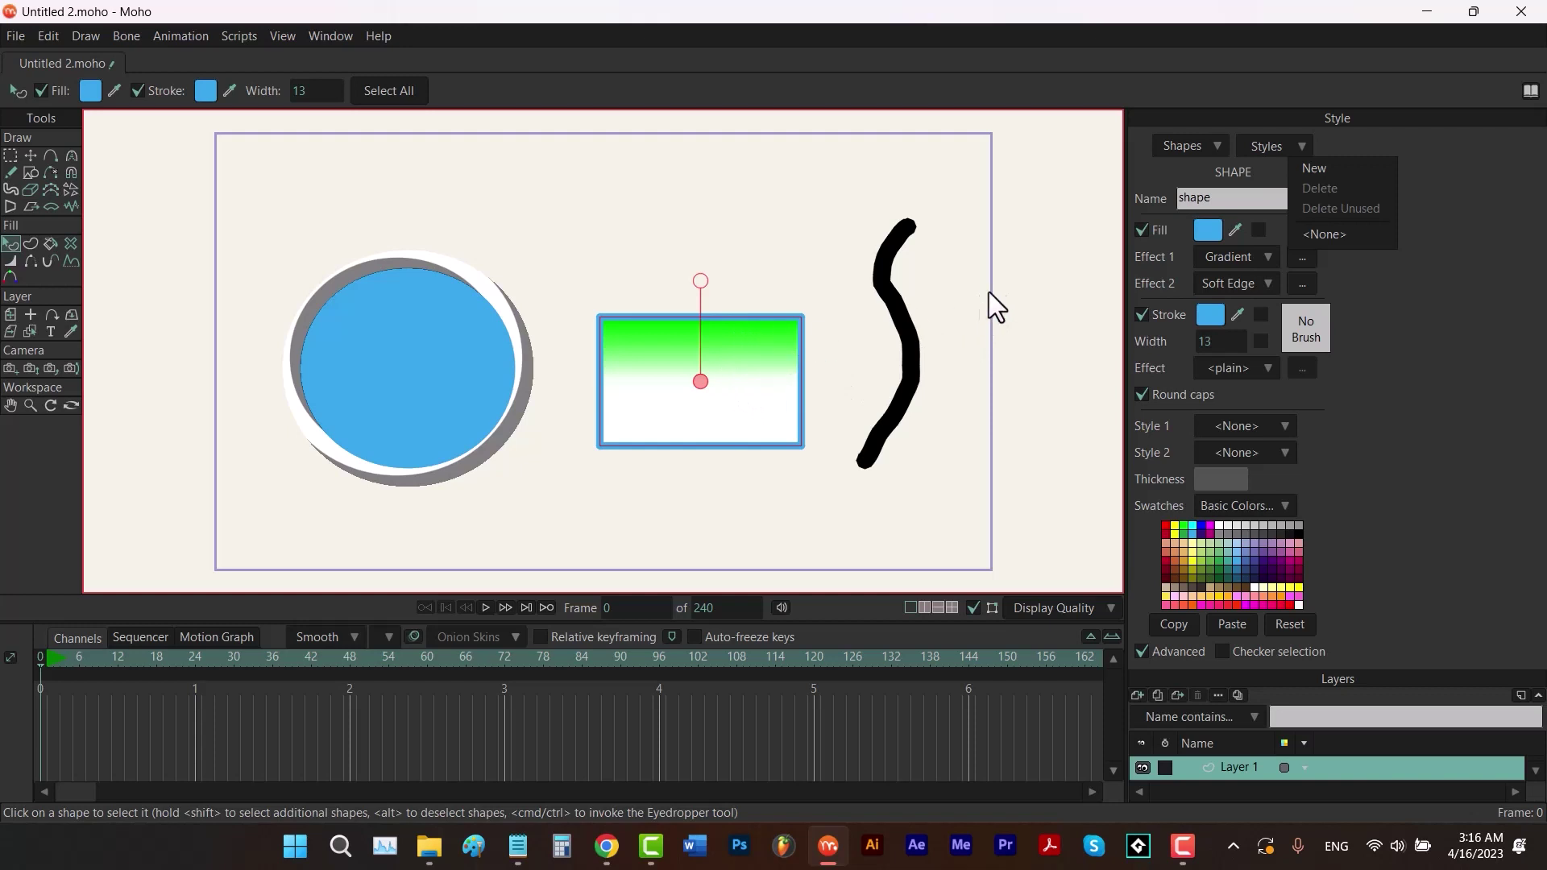
left_click(1327, 162)
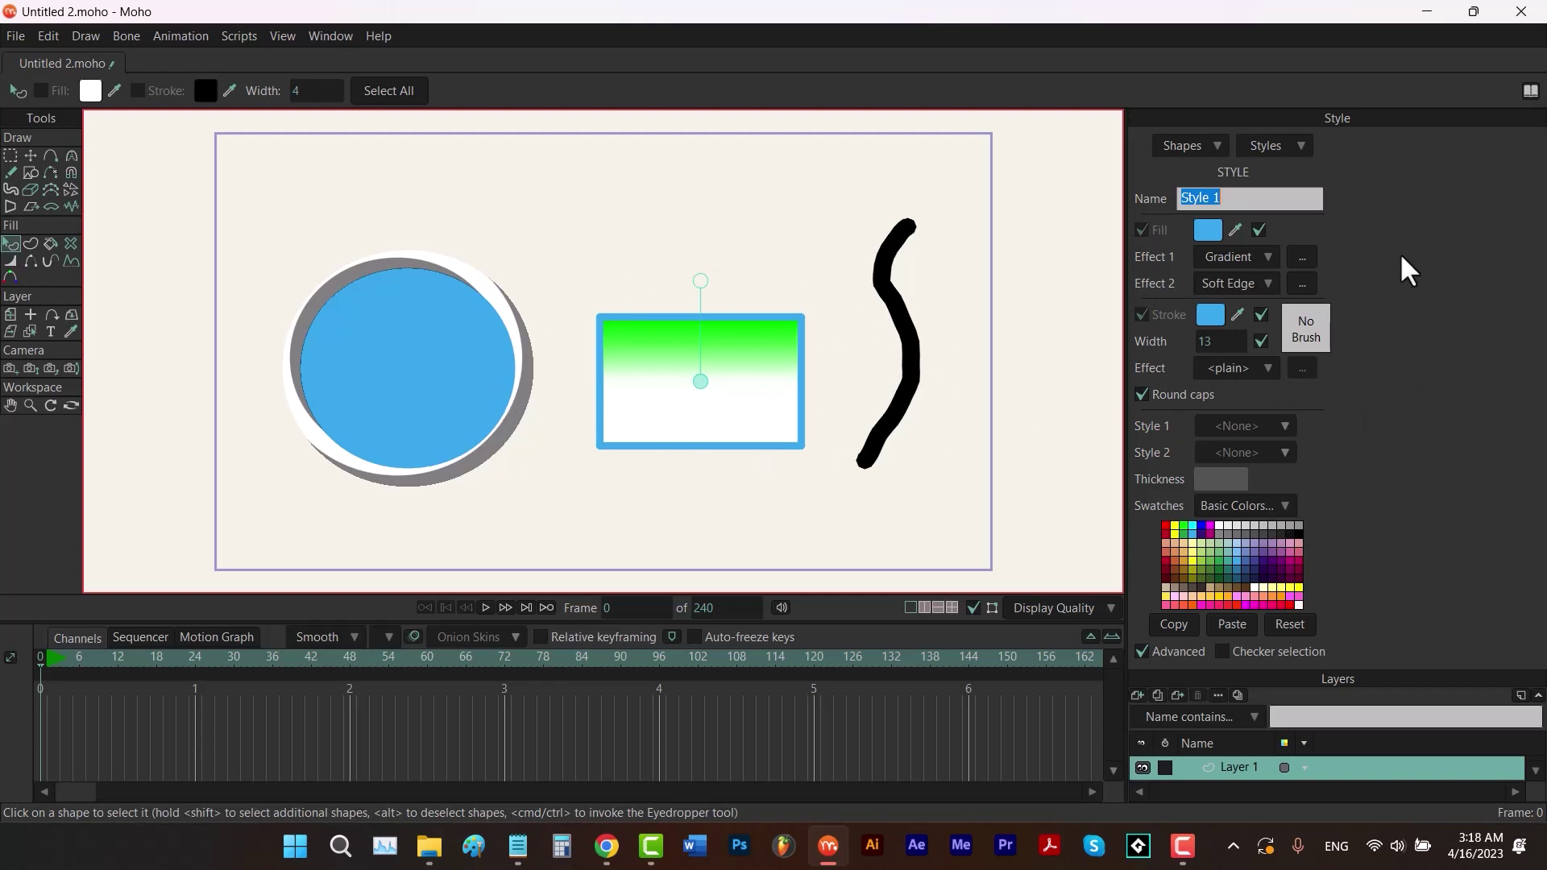
left_click(1202, 148)
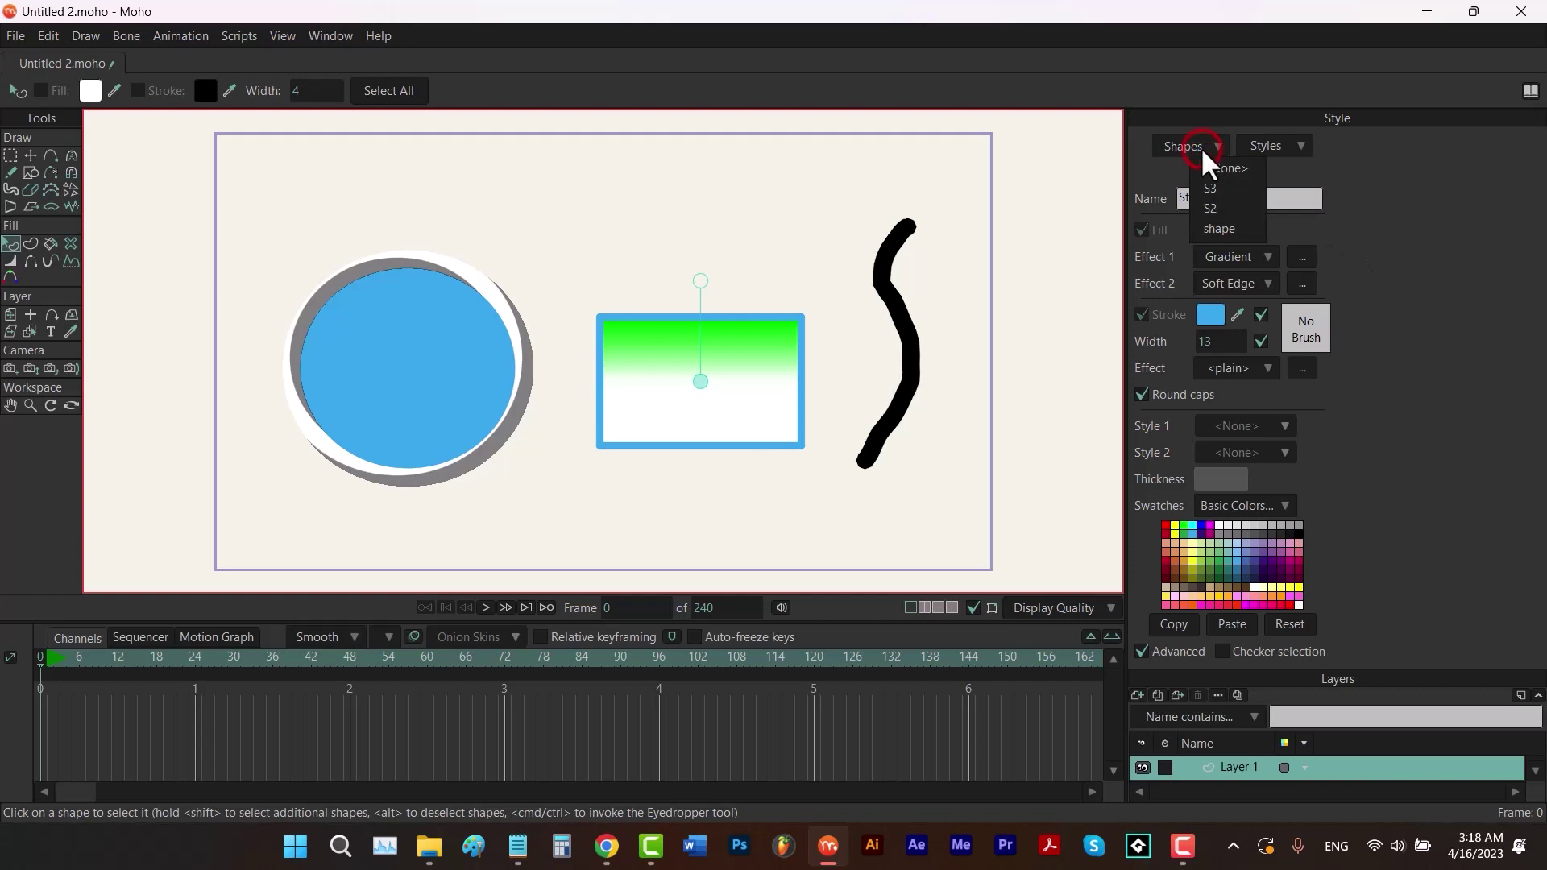
left_click(1219, 229)
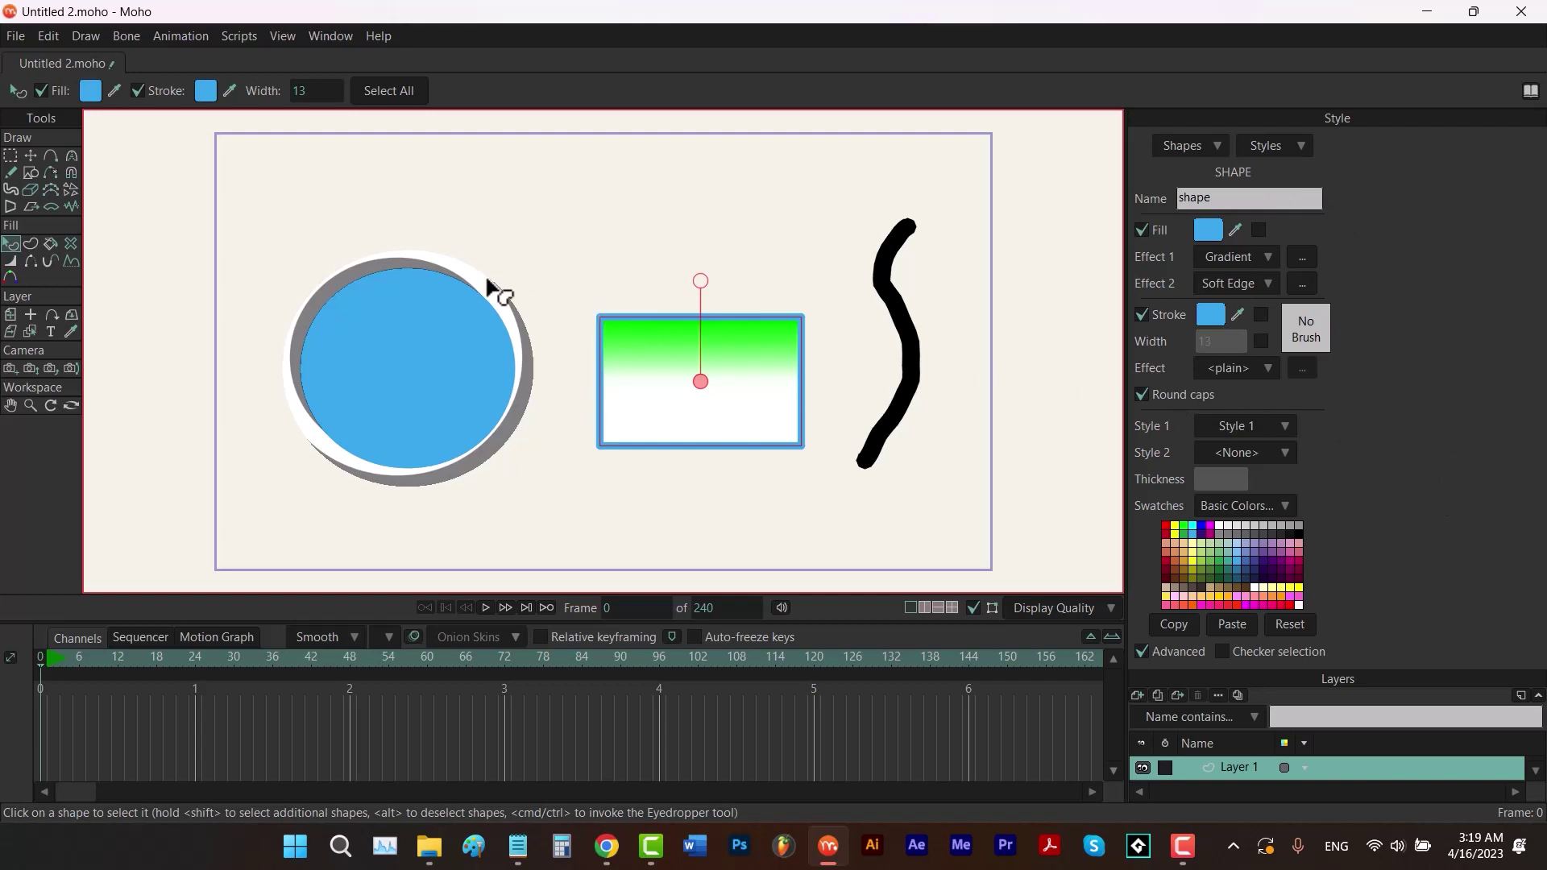
Select the points of all shapes on the layer and delete them.
left_click(32, 155)
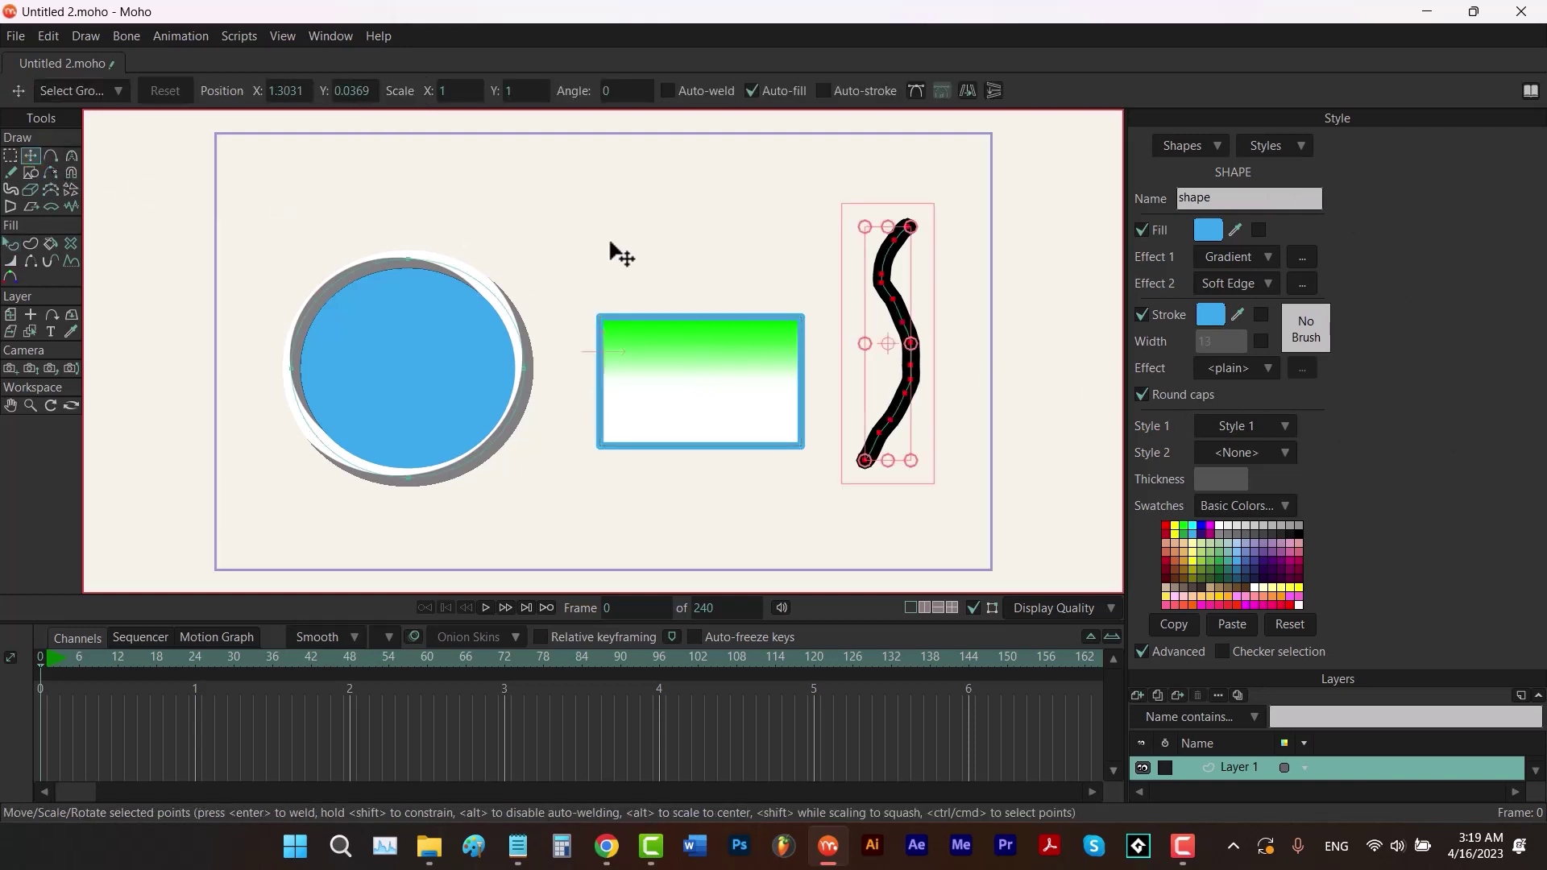
key("ctrl+a")
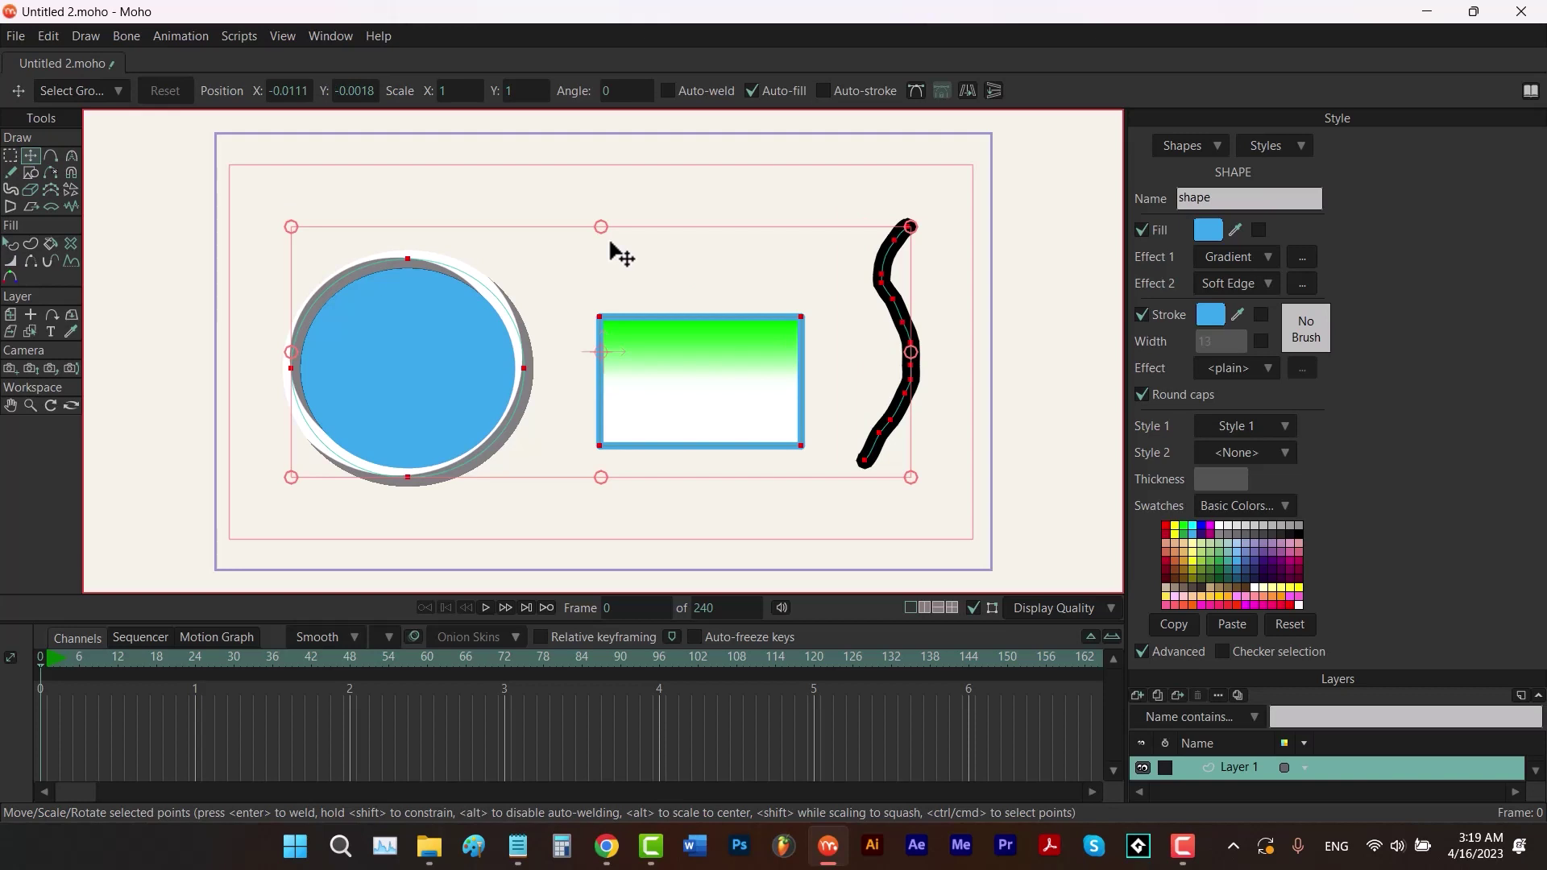
key("g")
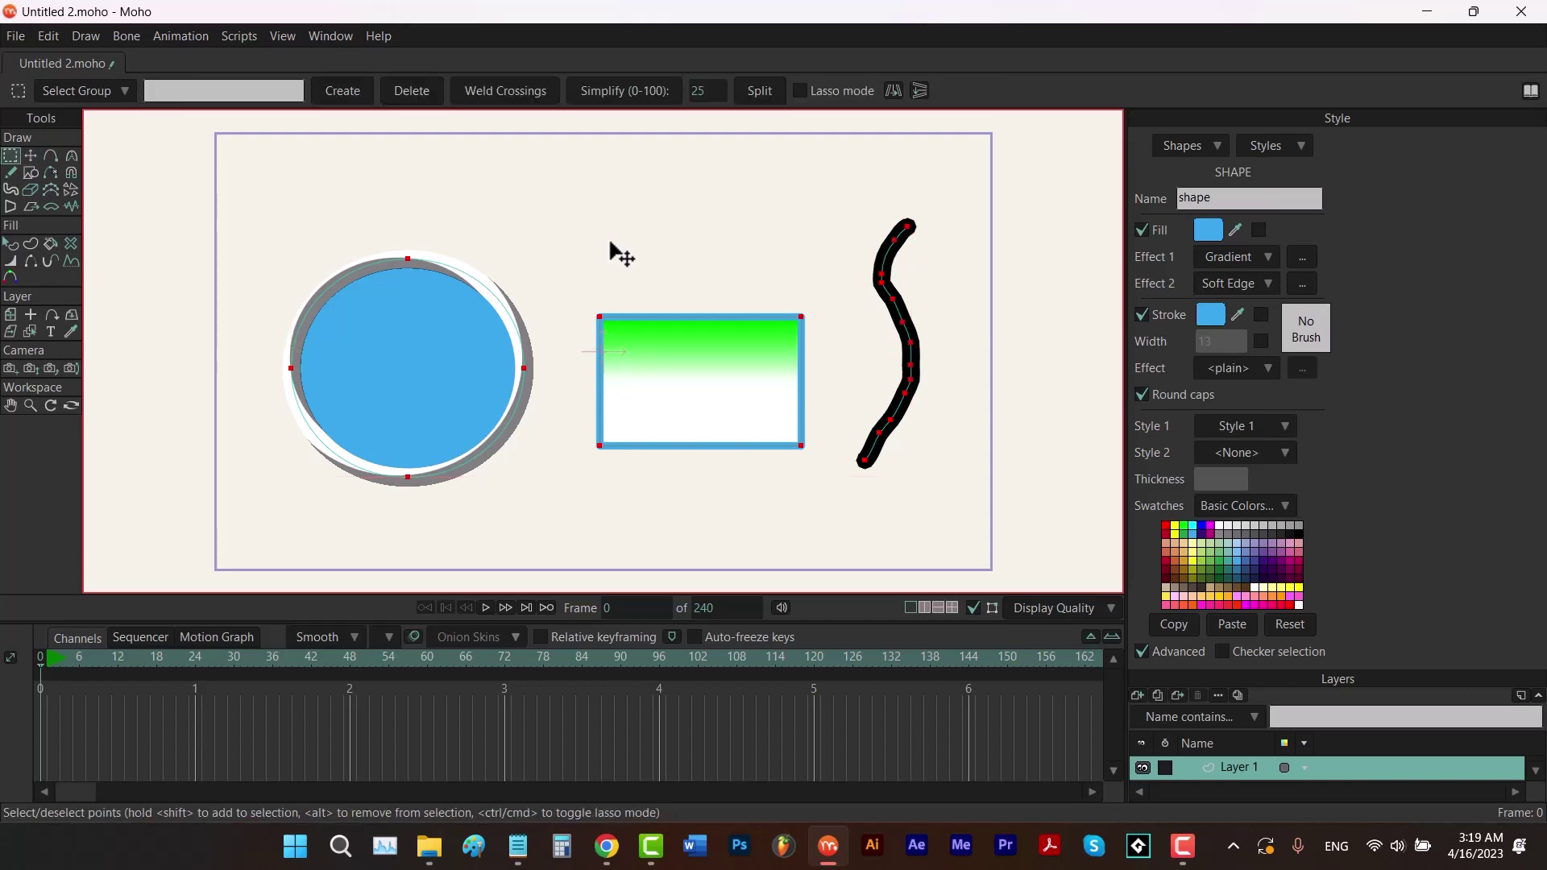
key("Delete")
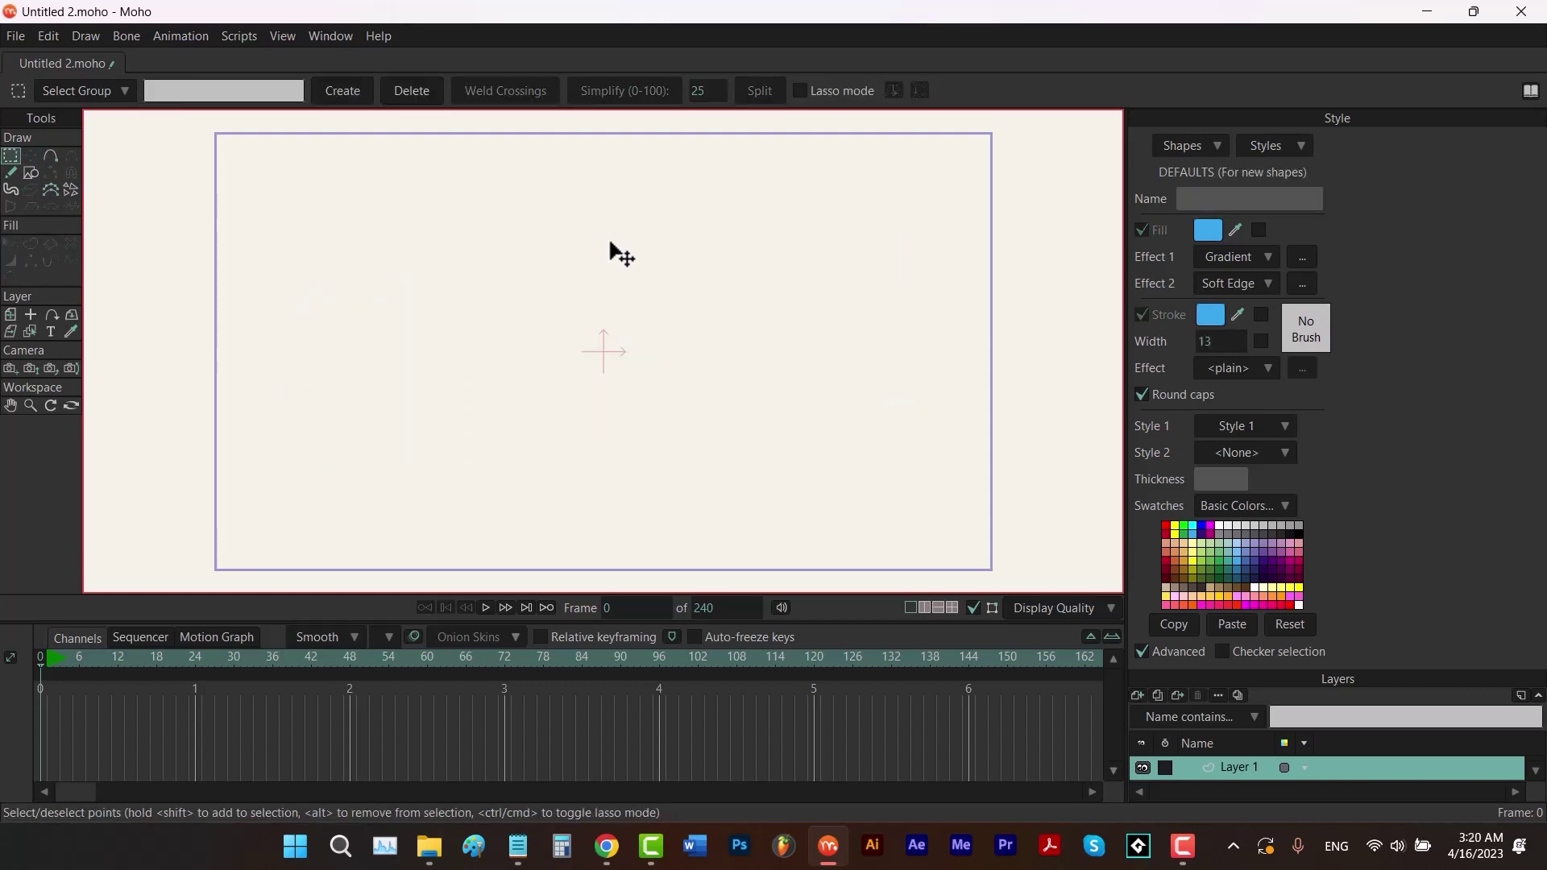
Draw three ovals in a row across the upper half of the canvas.
key("e")
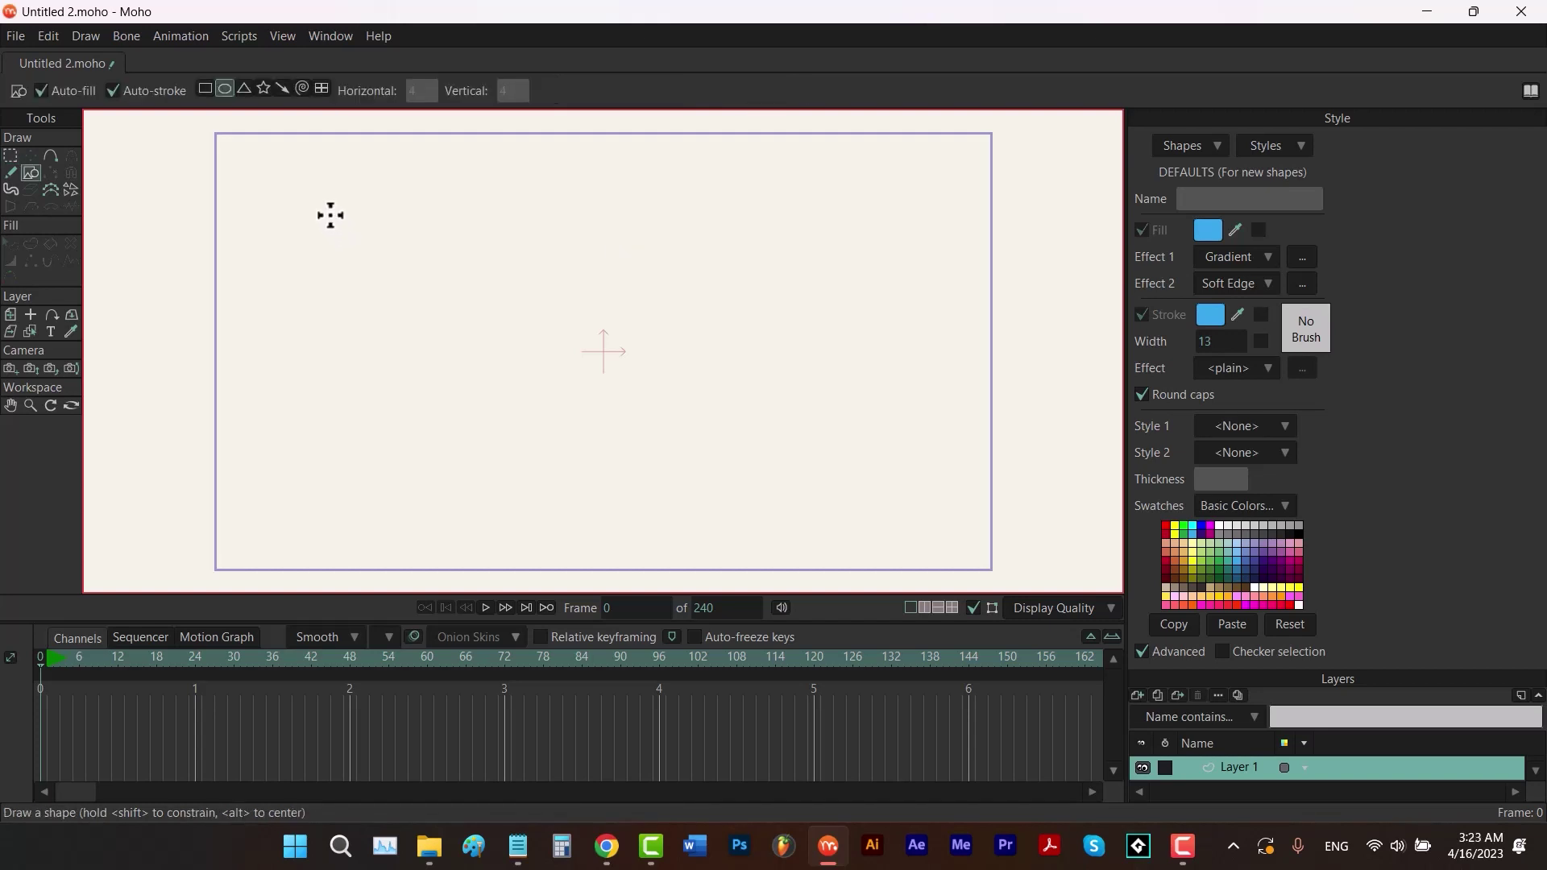
left_click_drag(301, 181, 451, 352)
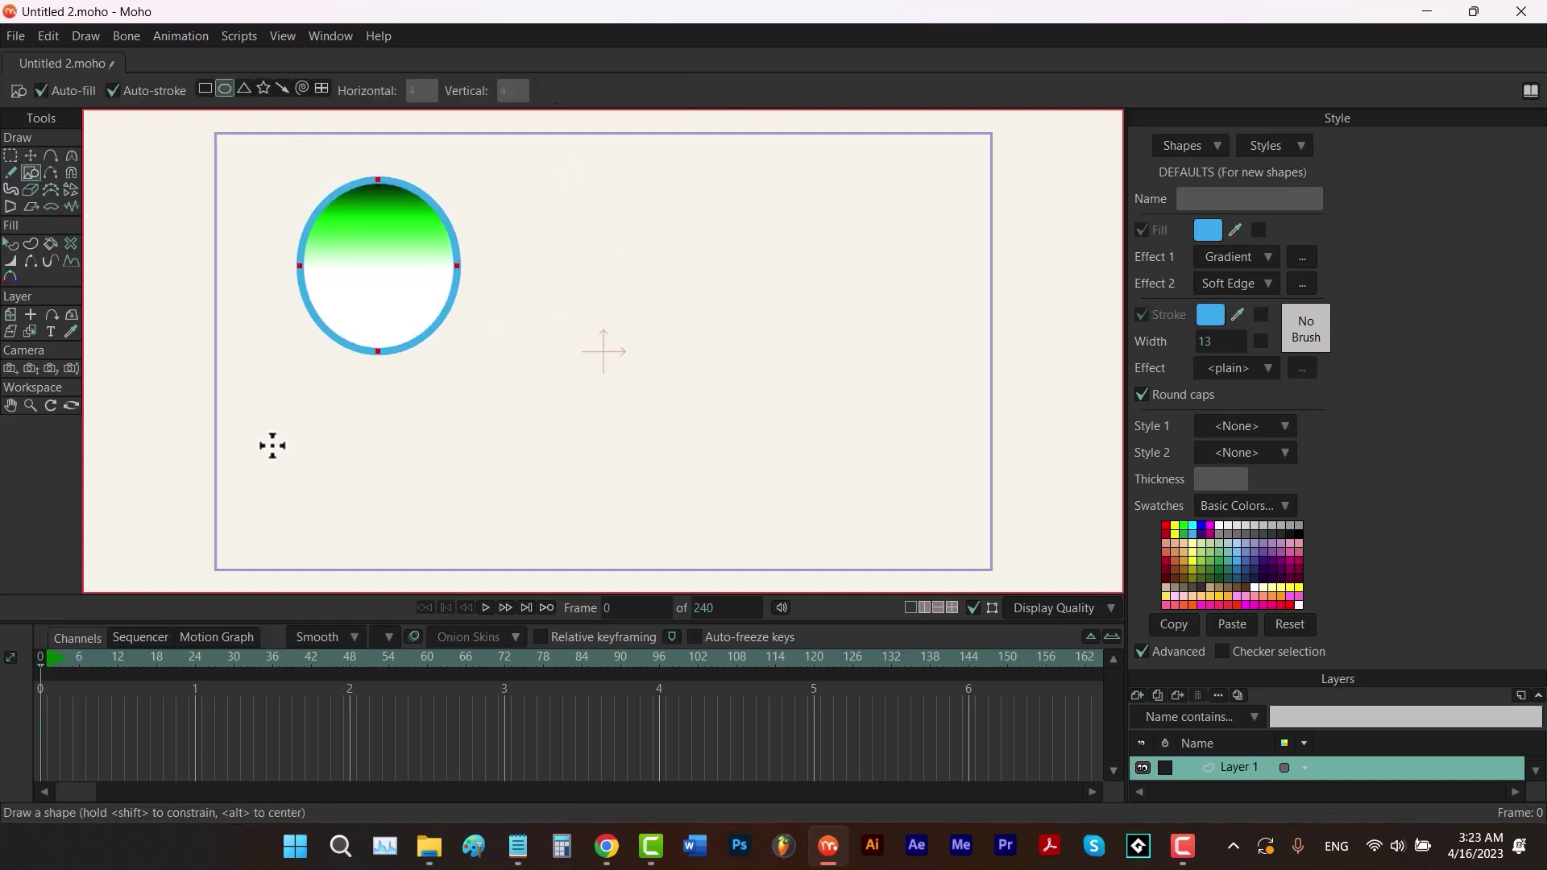
left_click_drag(537, 168, 714, 359)
left_click_drag(829, 192, 965, 357)
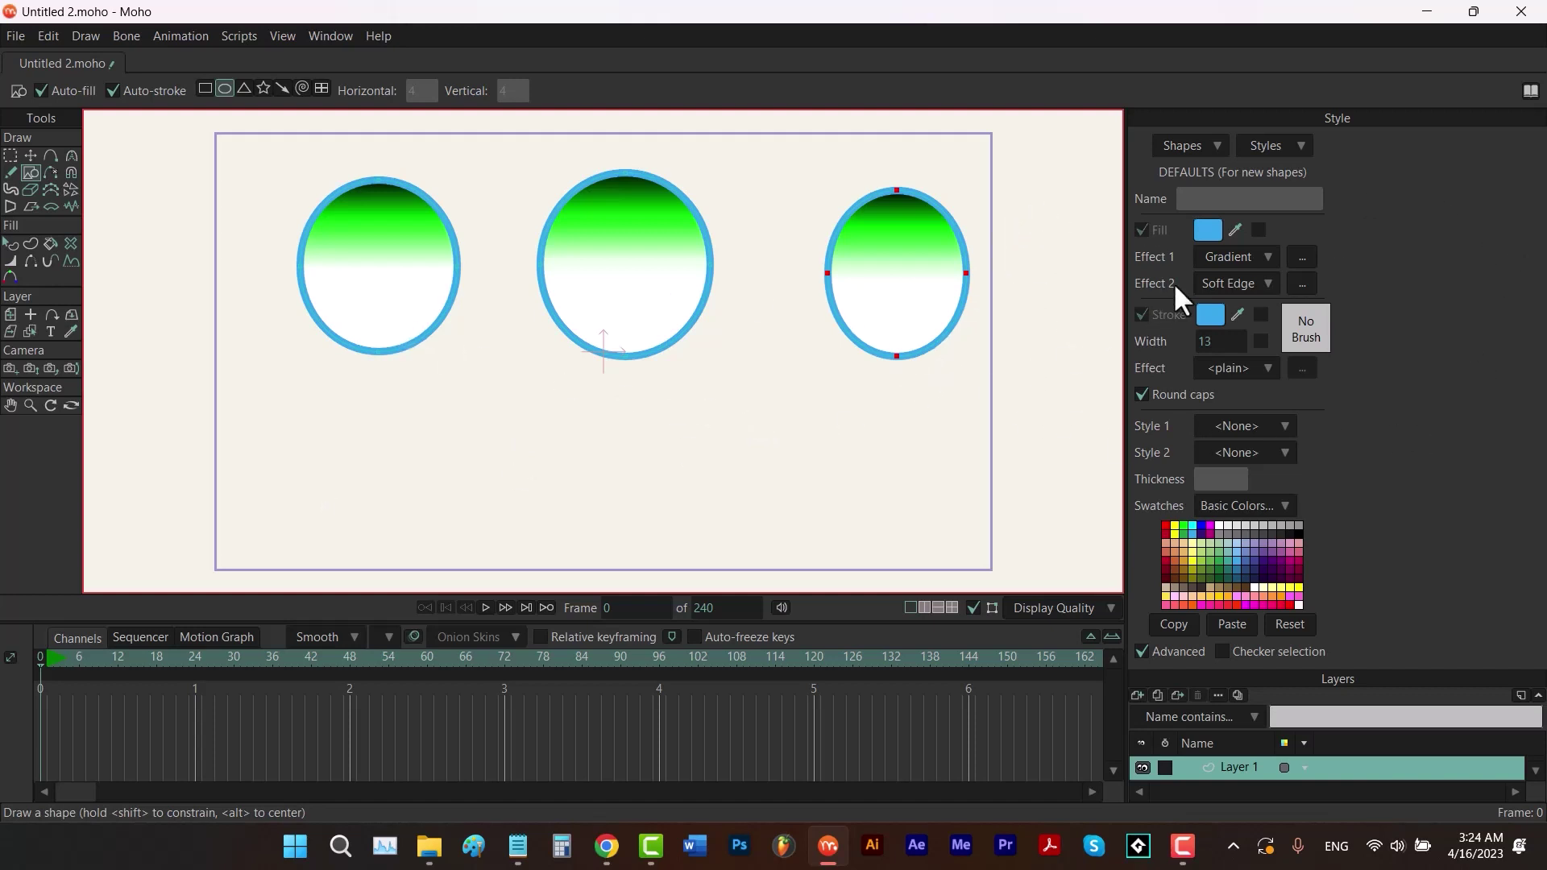
Set the default style's Effect 1 to Shaded, its fill to crimson and its stroke to black.
left_click(1215, 263)
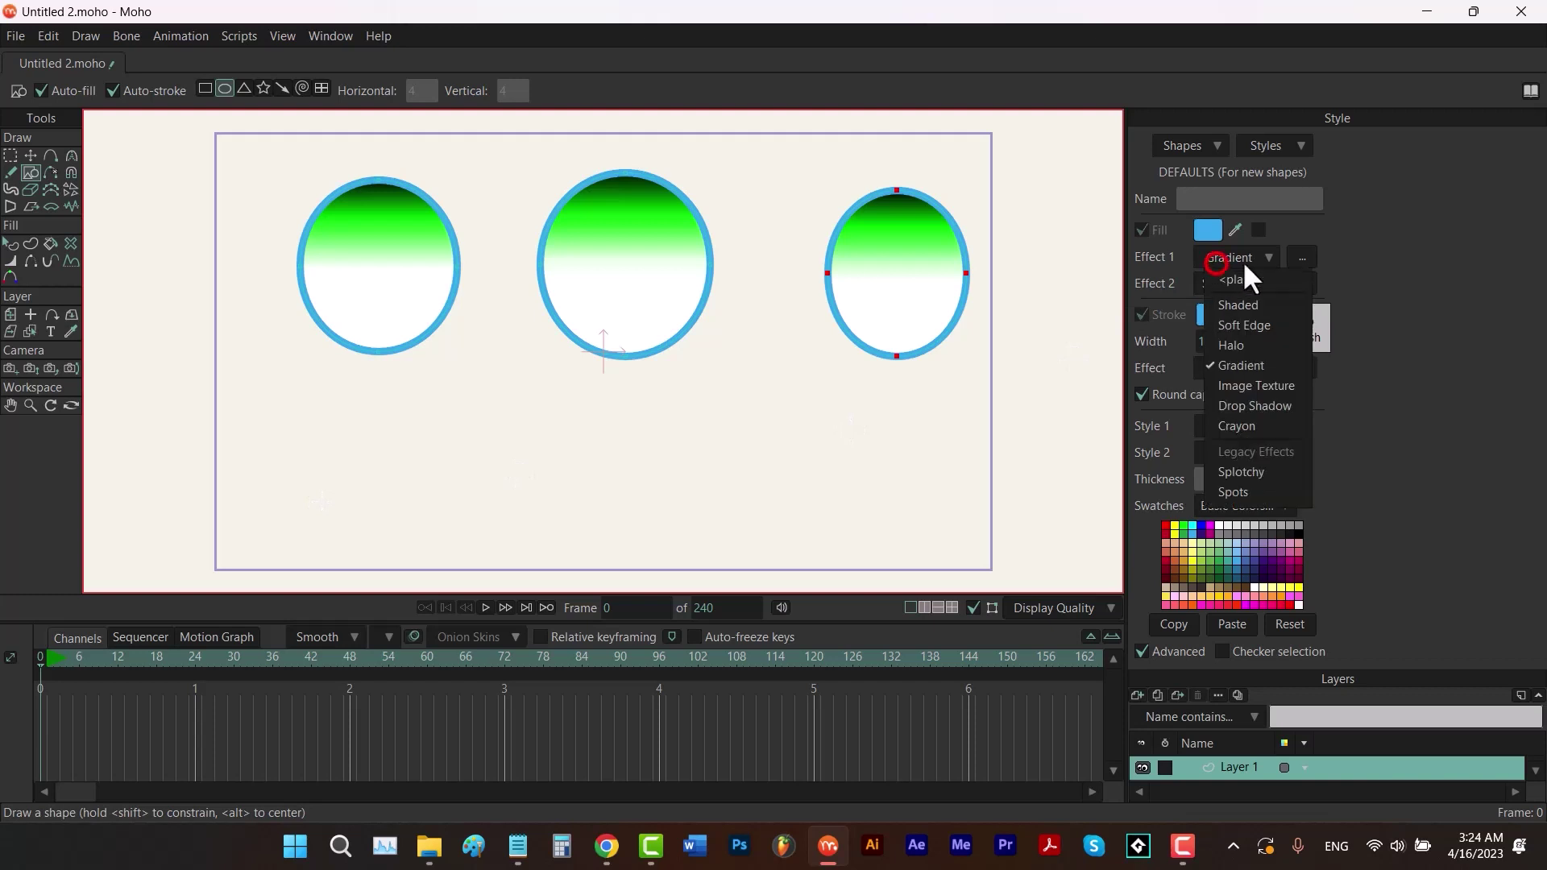
left_click(1246, 304)
left_click(827, 581)
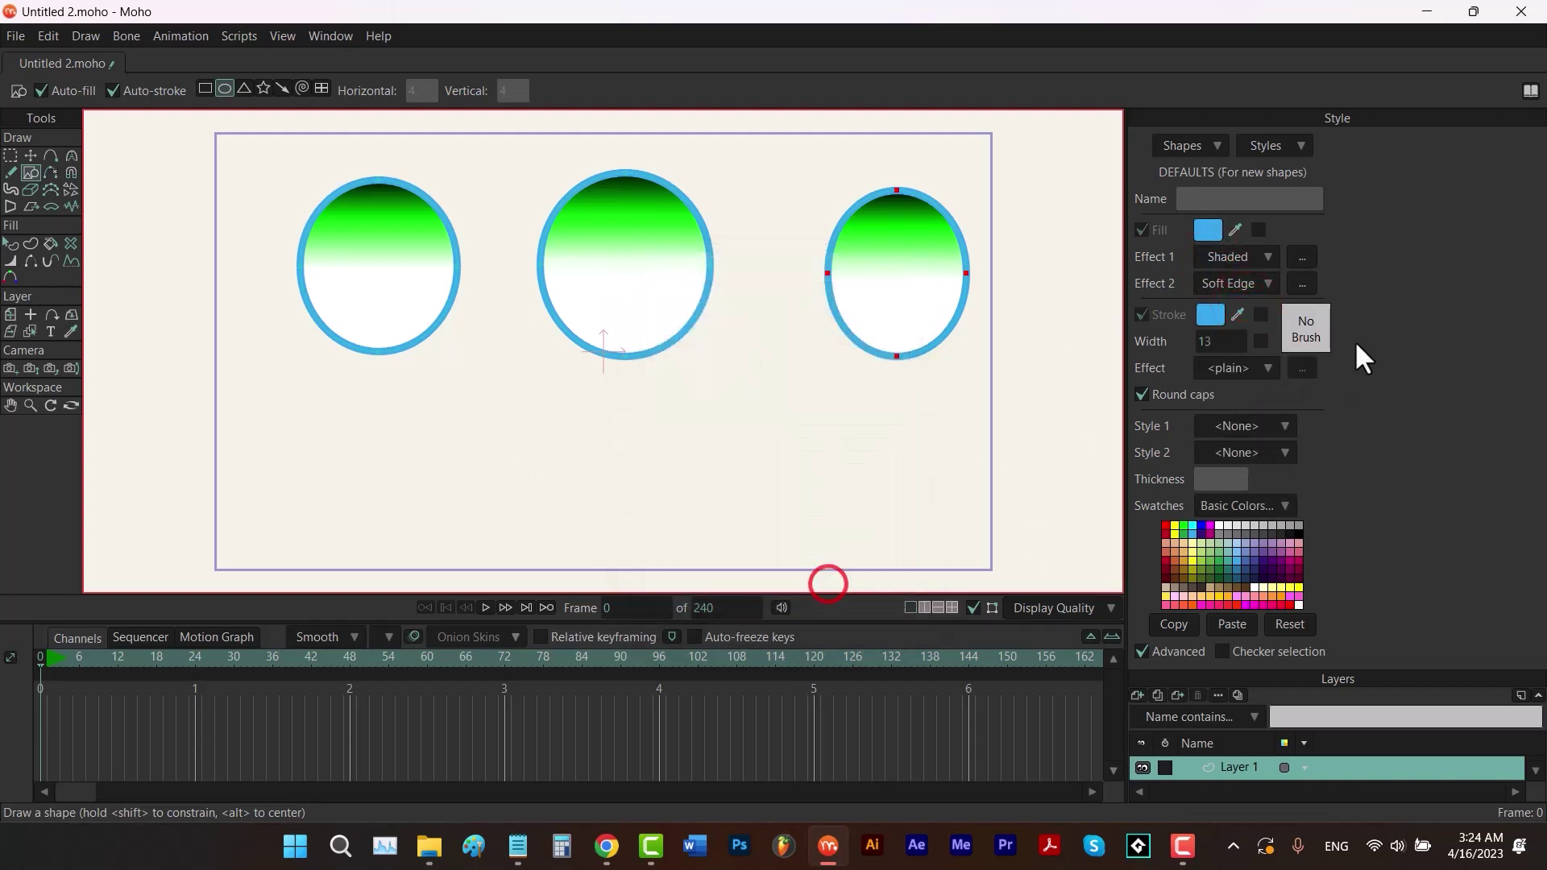
left_click(1297, 558)
left_click_drag(1237, 314, 1306, 531)
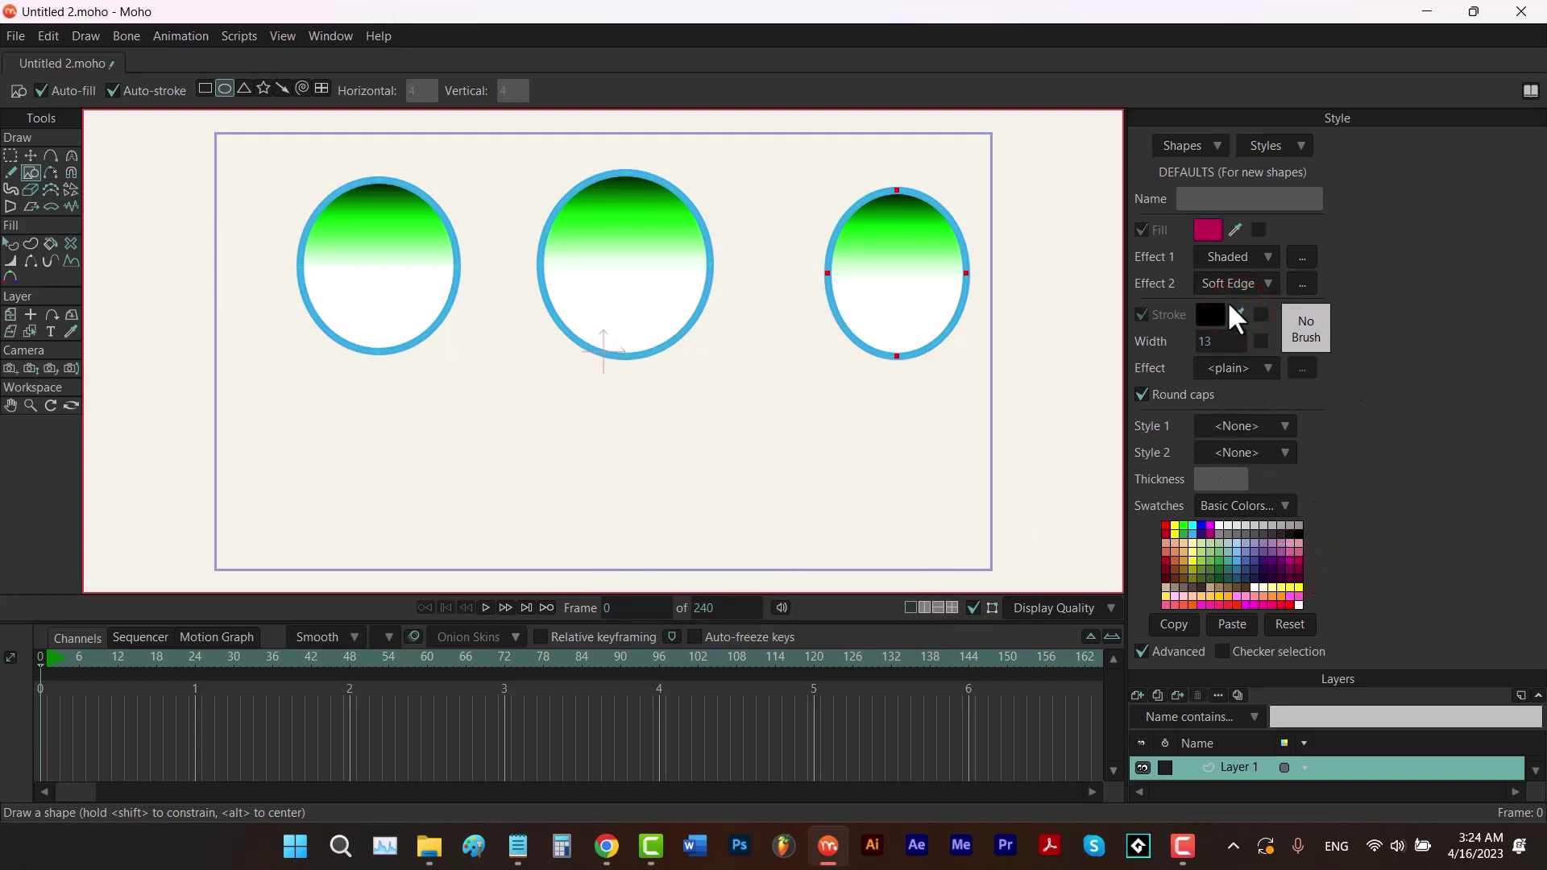
left_click(1221, 283)
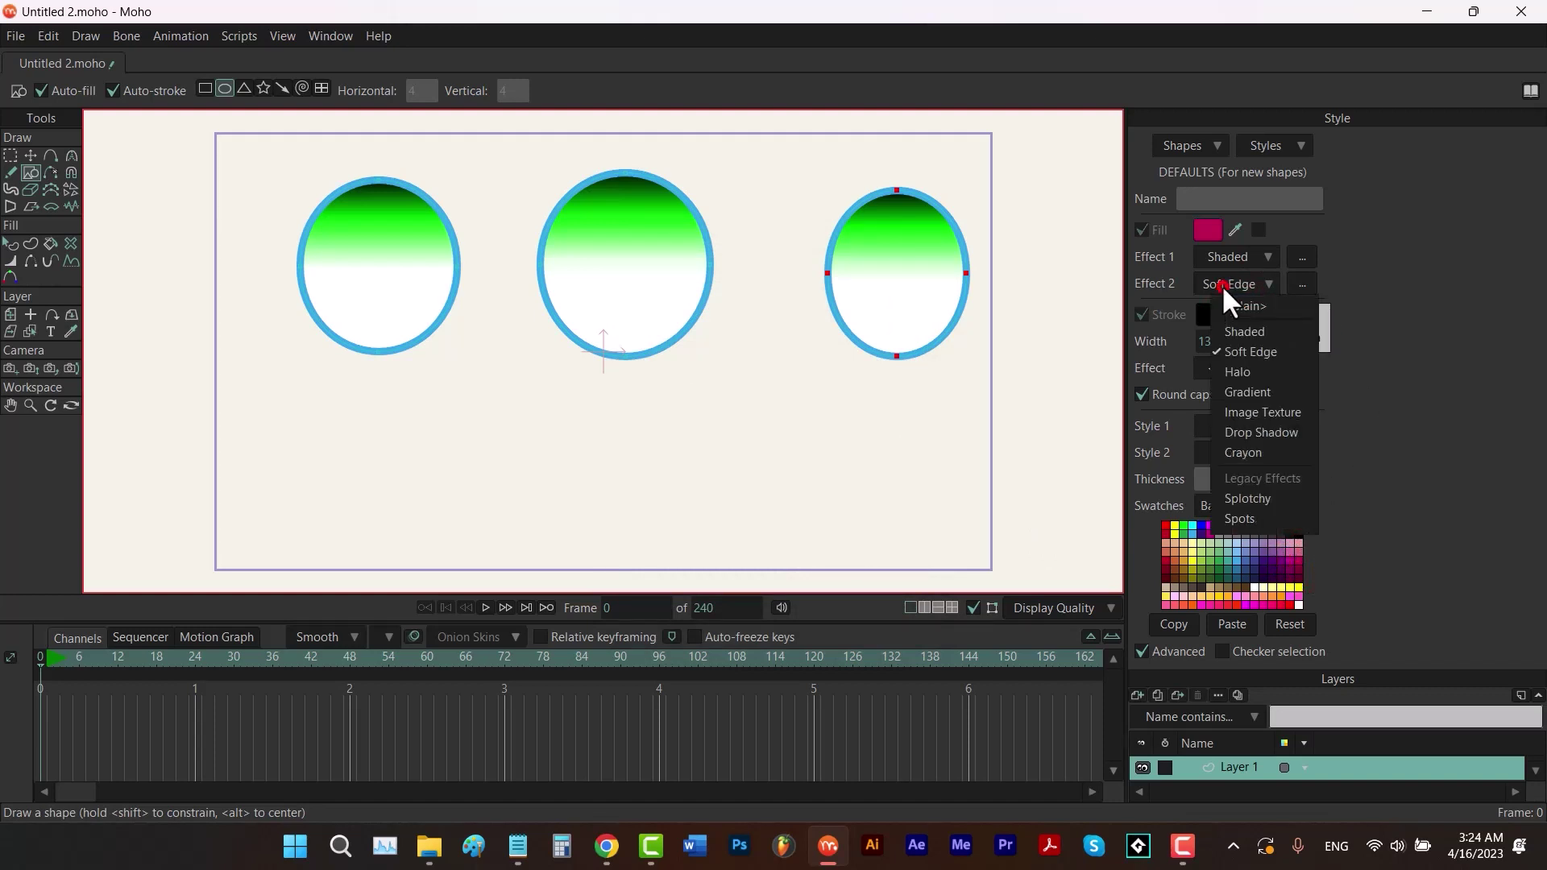
left_click(1249, 393)
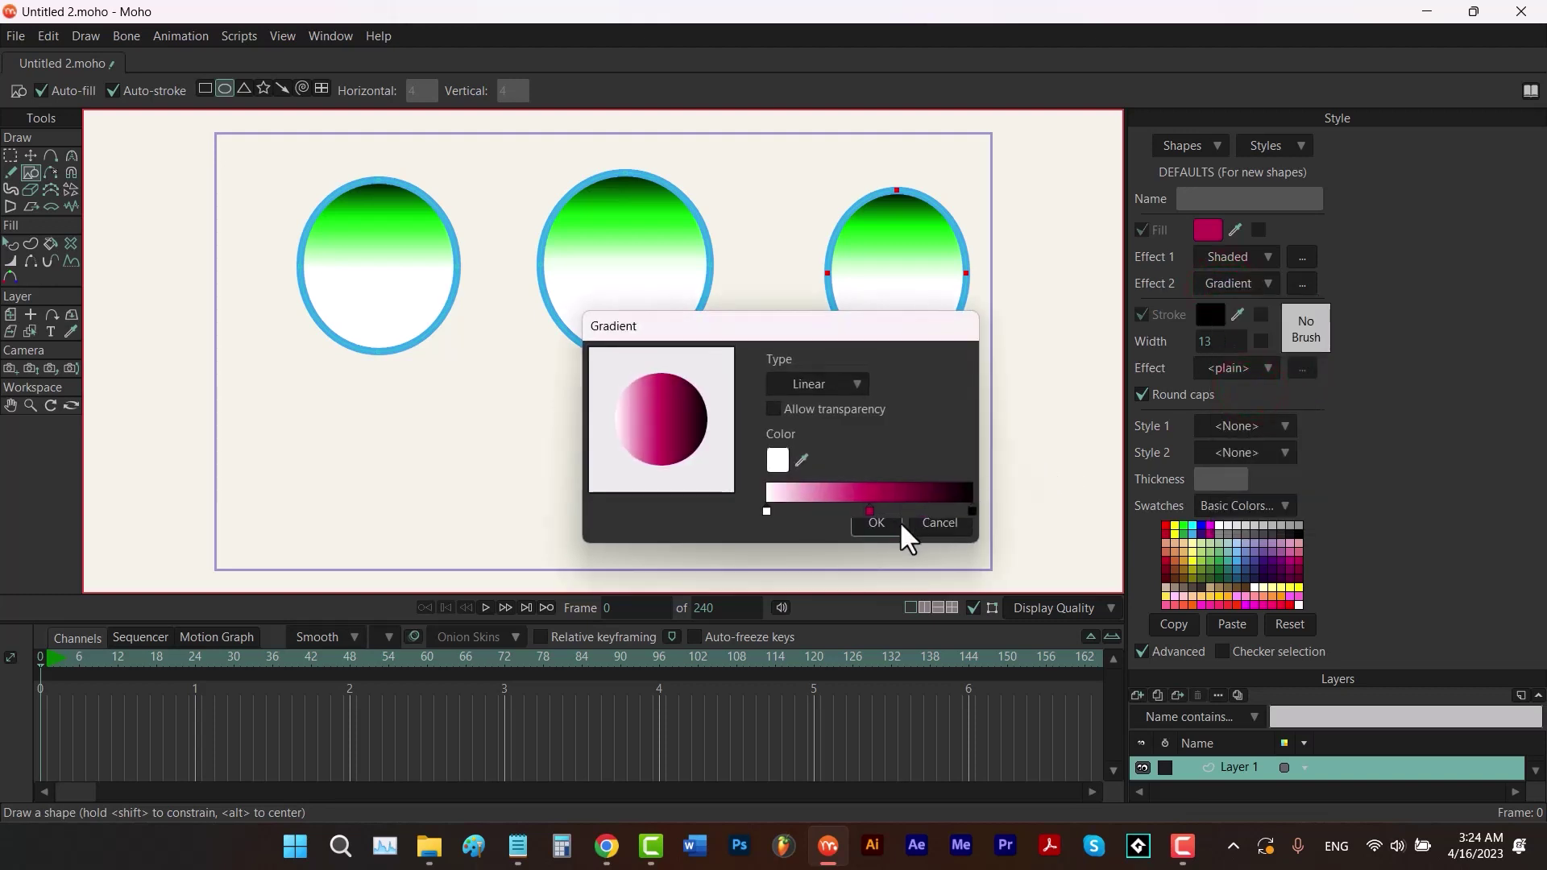
left_click(939, 522)
Set the default style's Effect 2 to Halo with the offered settings and its stroke width to 35.
left_click(1211, 292)
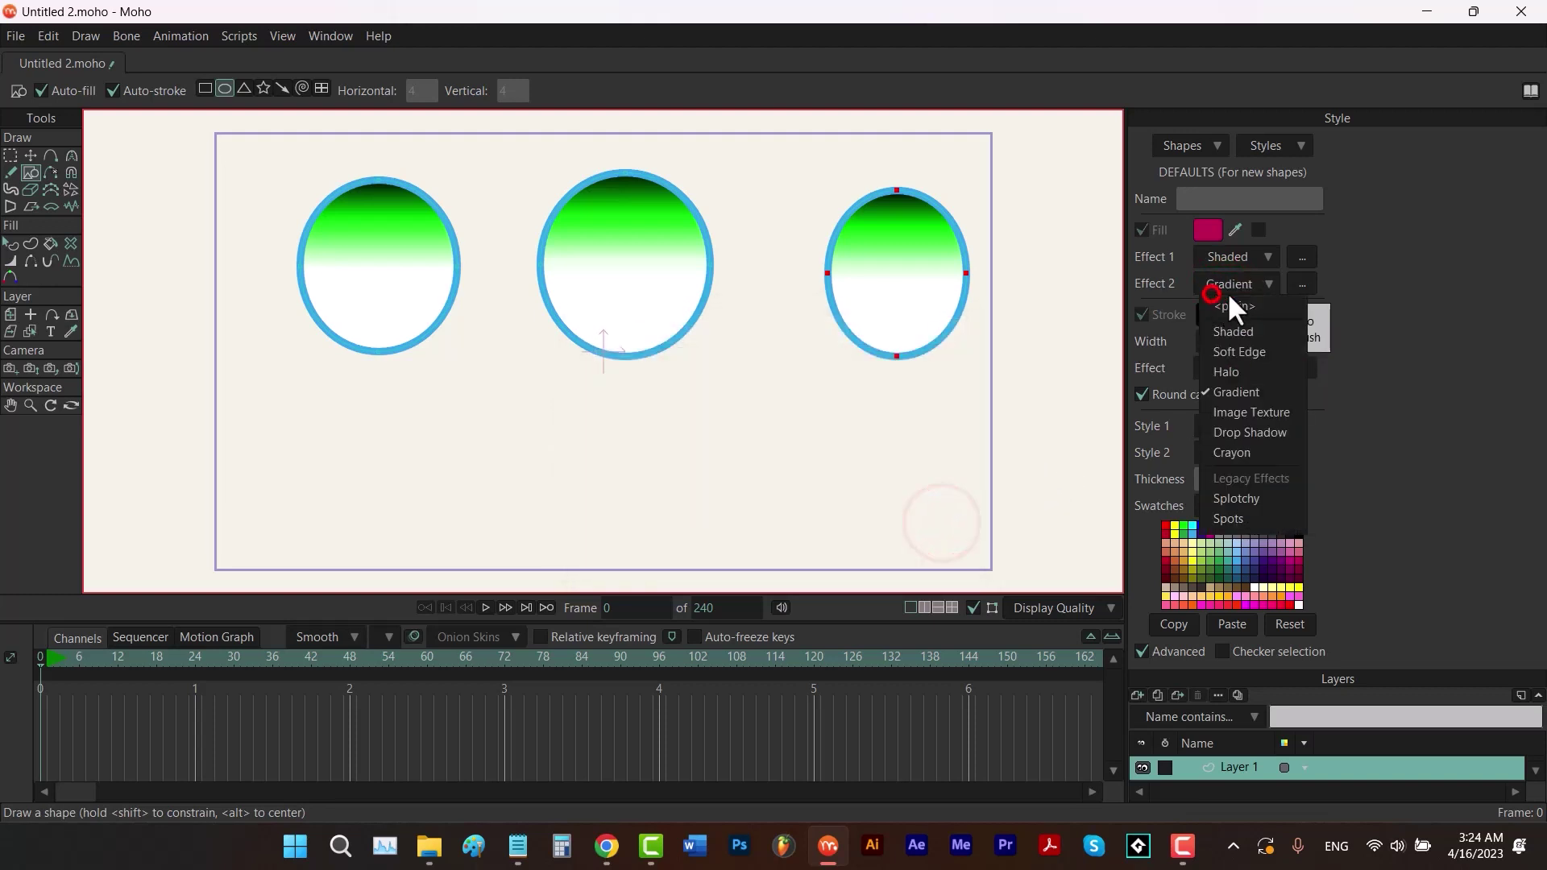
left_click(1226, 372)
left_click(810, 534)
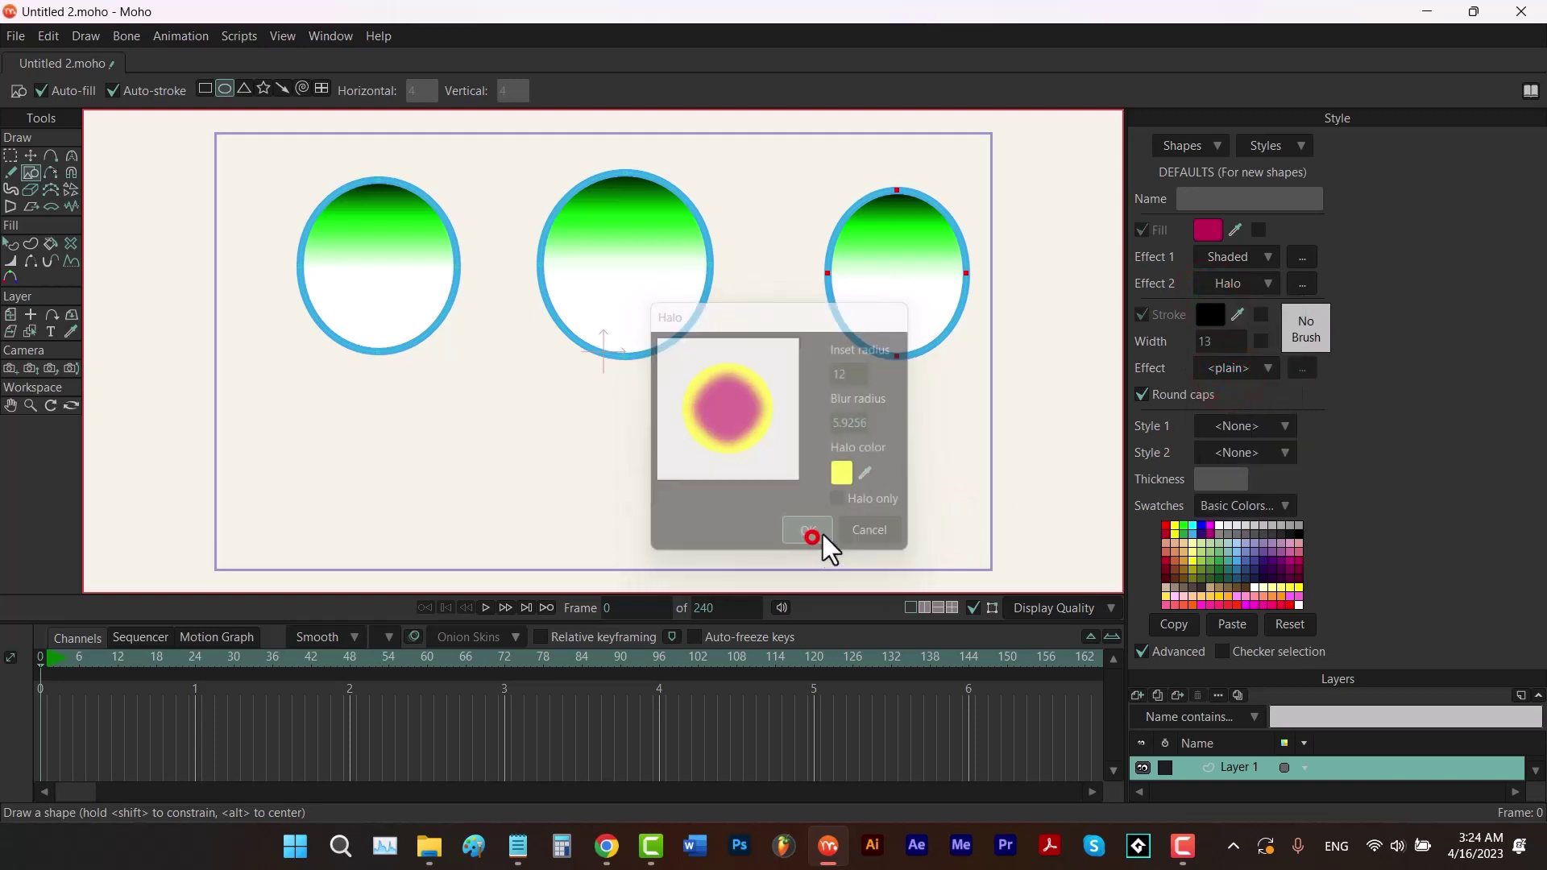
left_click_drag(1216, 341, 1415, 338)
Draw three crimson ovals with thick black outlines in a row below the green gradient ovals.
left_click_drag(302, 383, 456, 543)
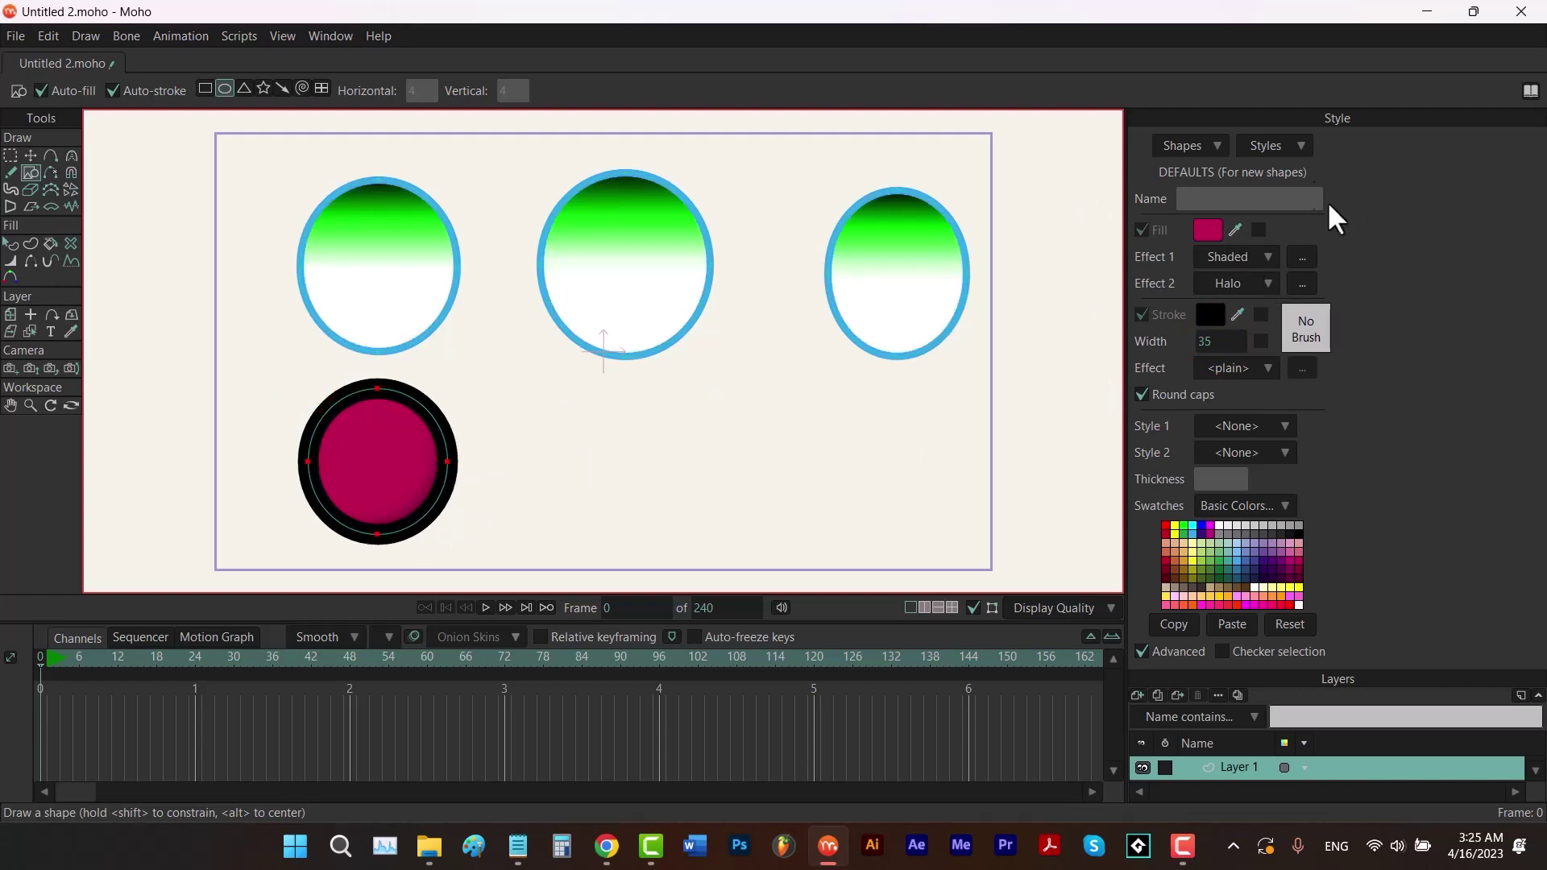
left_click_drag(542, 383, 712, 542)
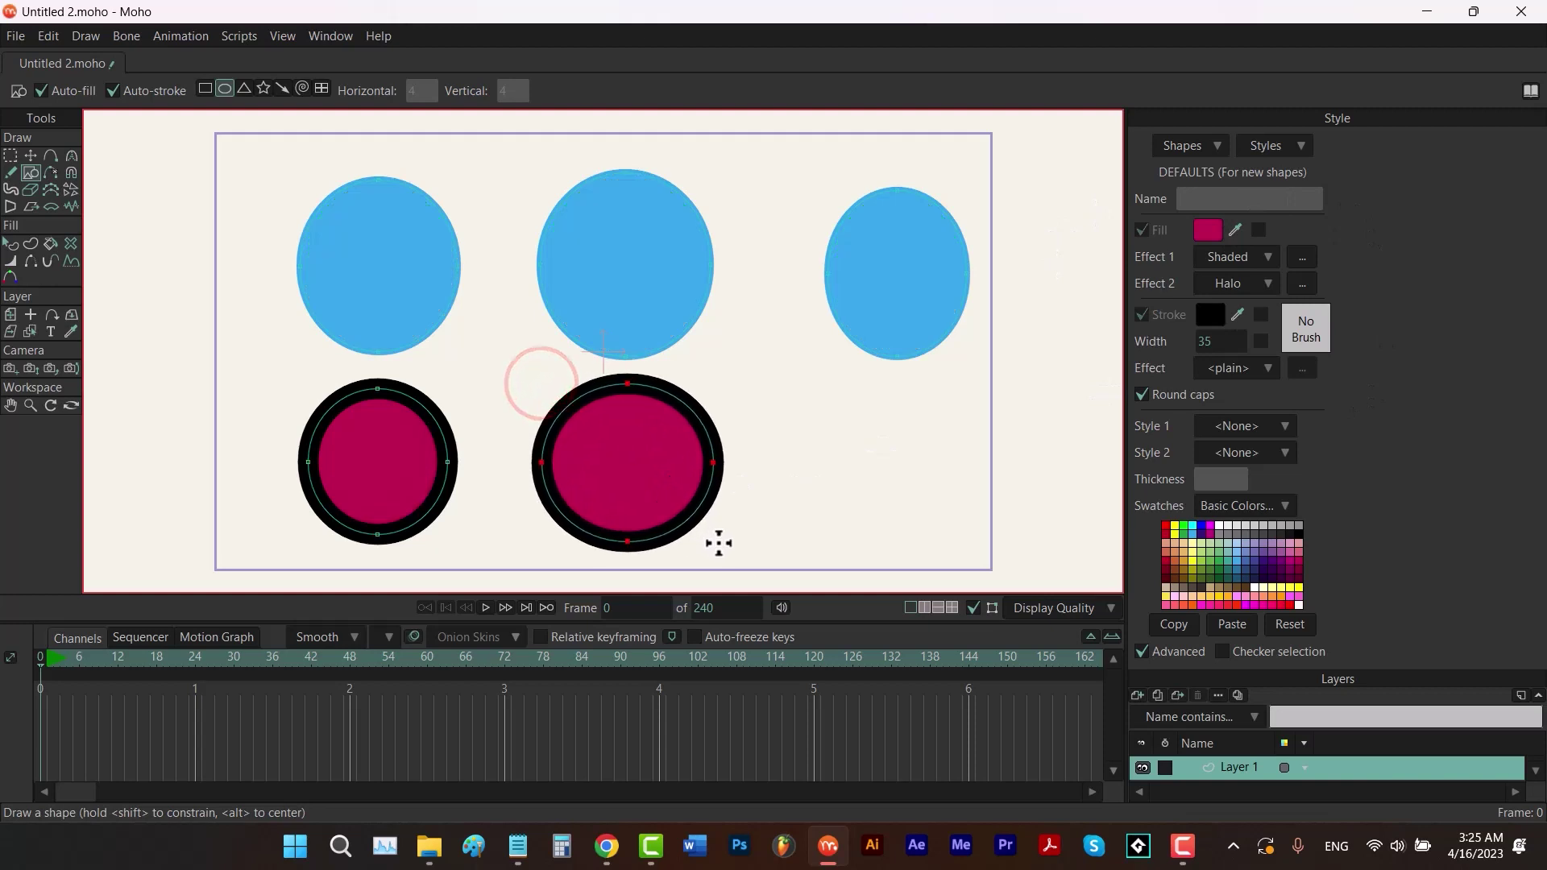
left_click_drag(830, 388, 963, 536)
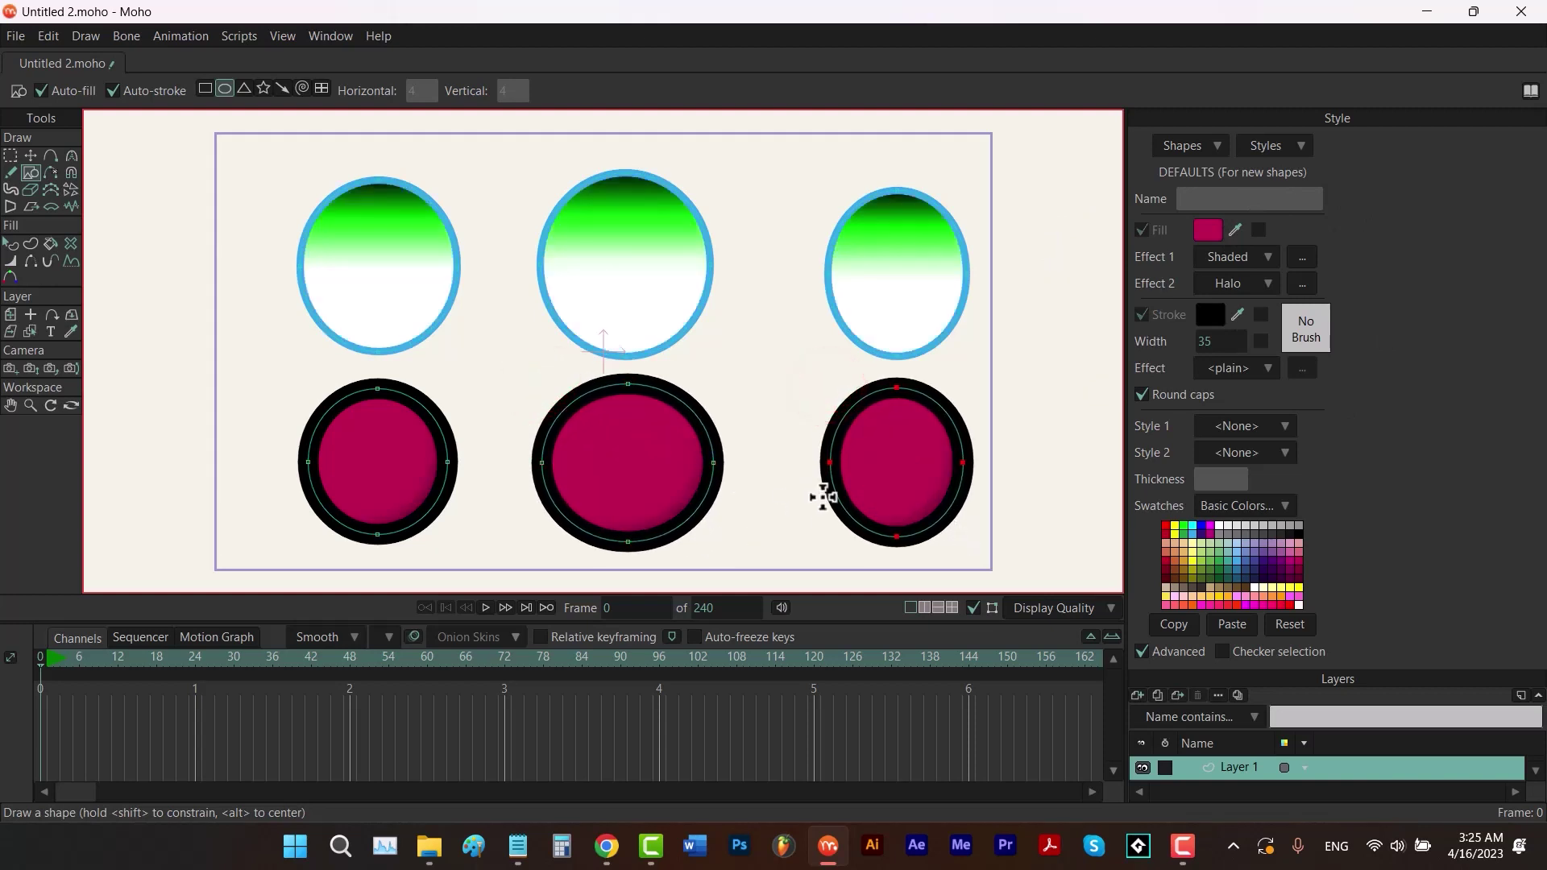
Select the three green gradient ovals in the upper row and assign Style 1 to them.
key("q")
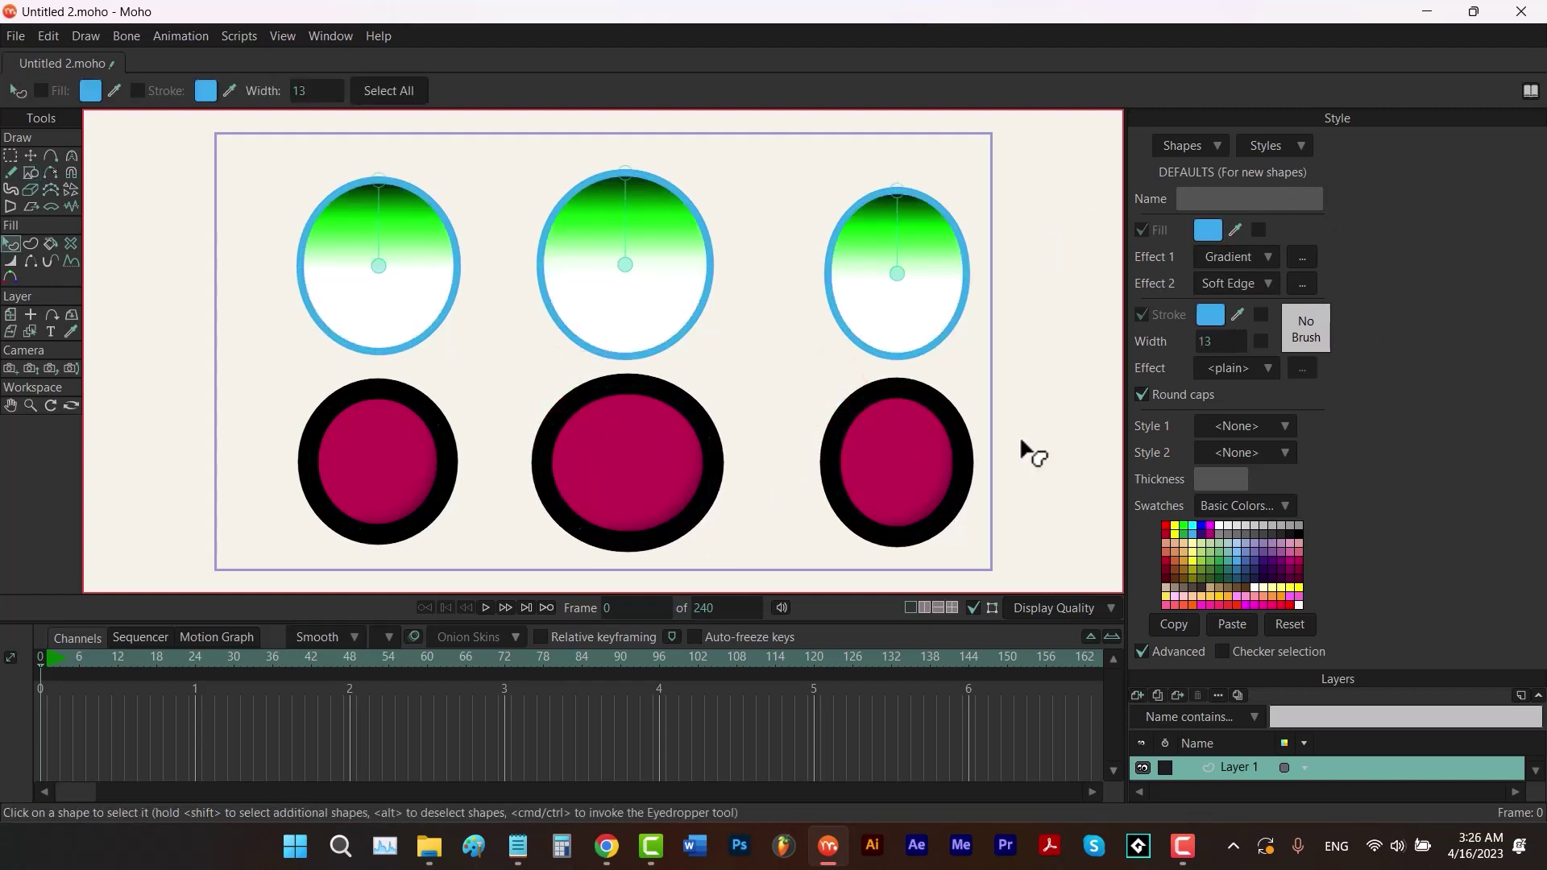
left_click(413, 304)
left_click(634, 302, "shift")
left_click(862, 318, "shift")
left_click(1258, 422)
left_click(1273, 460)
Set the stroke width of Style 1 to 33 and select the rightmost oval in the upper row.
left_click(1300, 153)
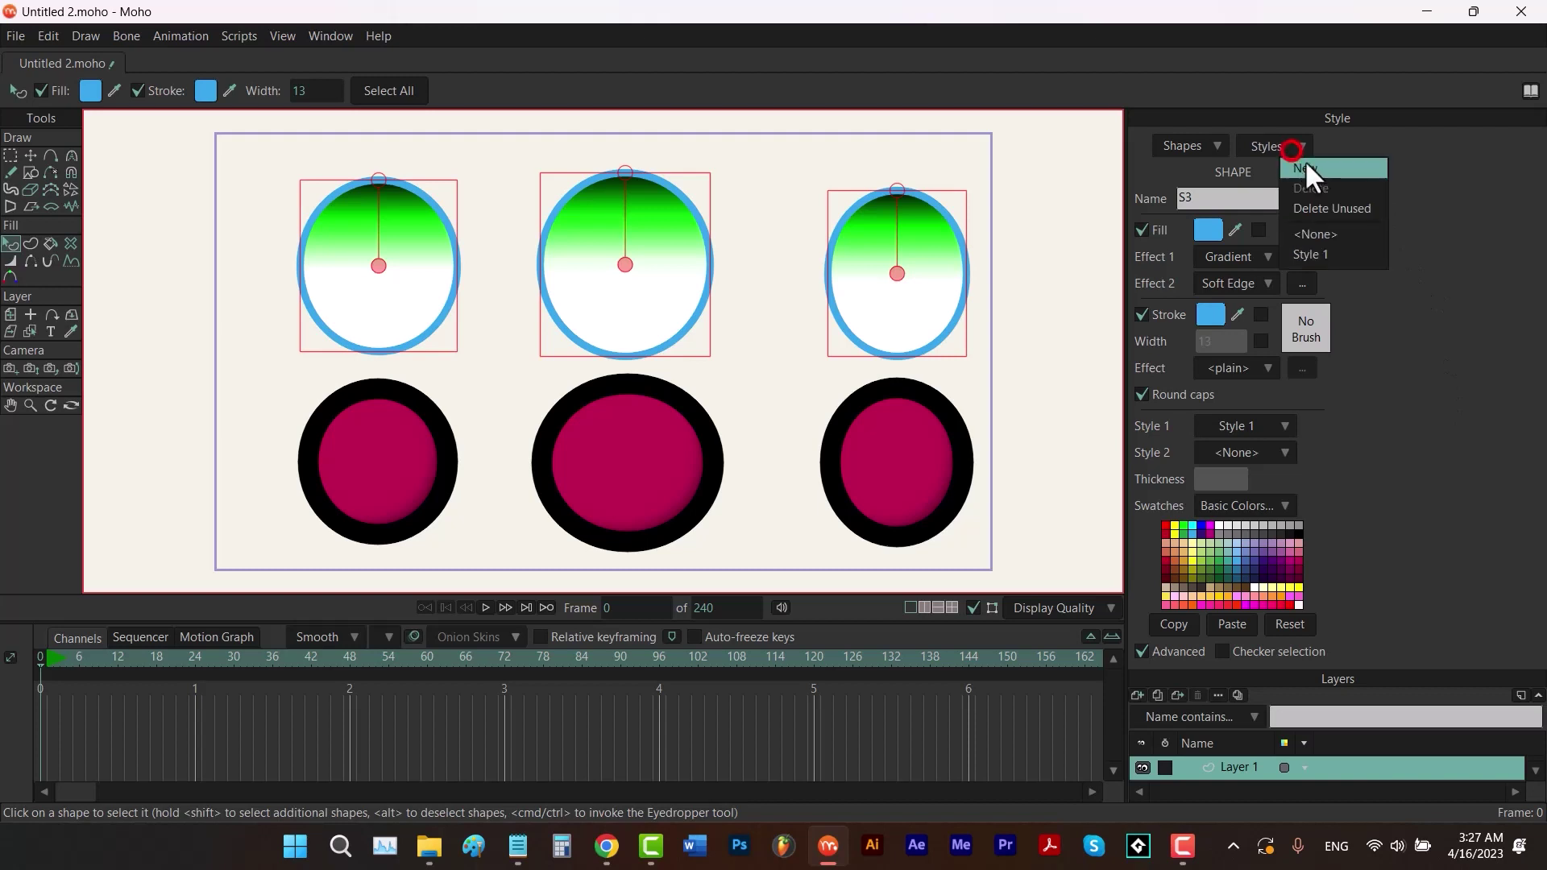
left_click(1326, 254)
double_click(1249, 340)
type("33")
key("Return")
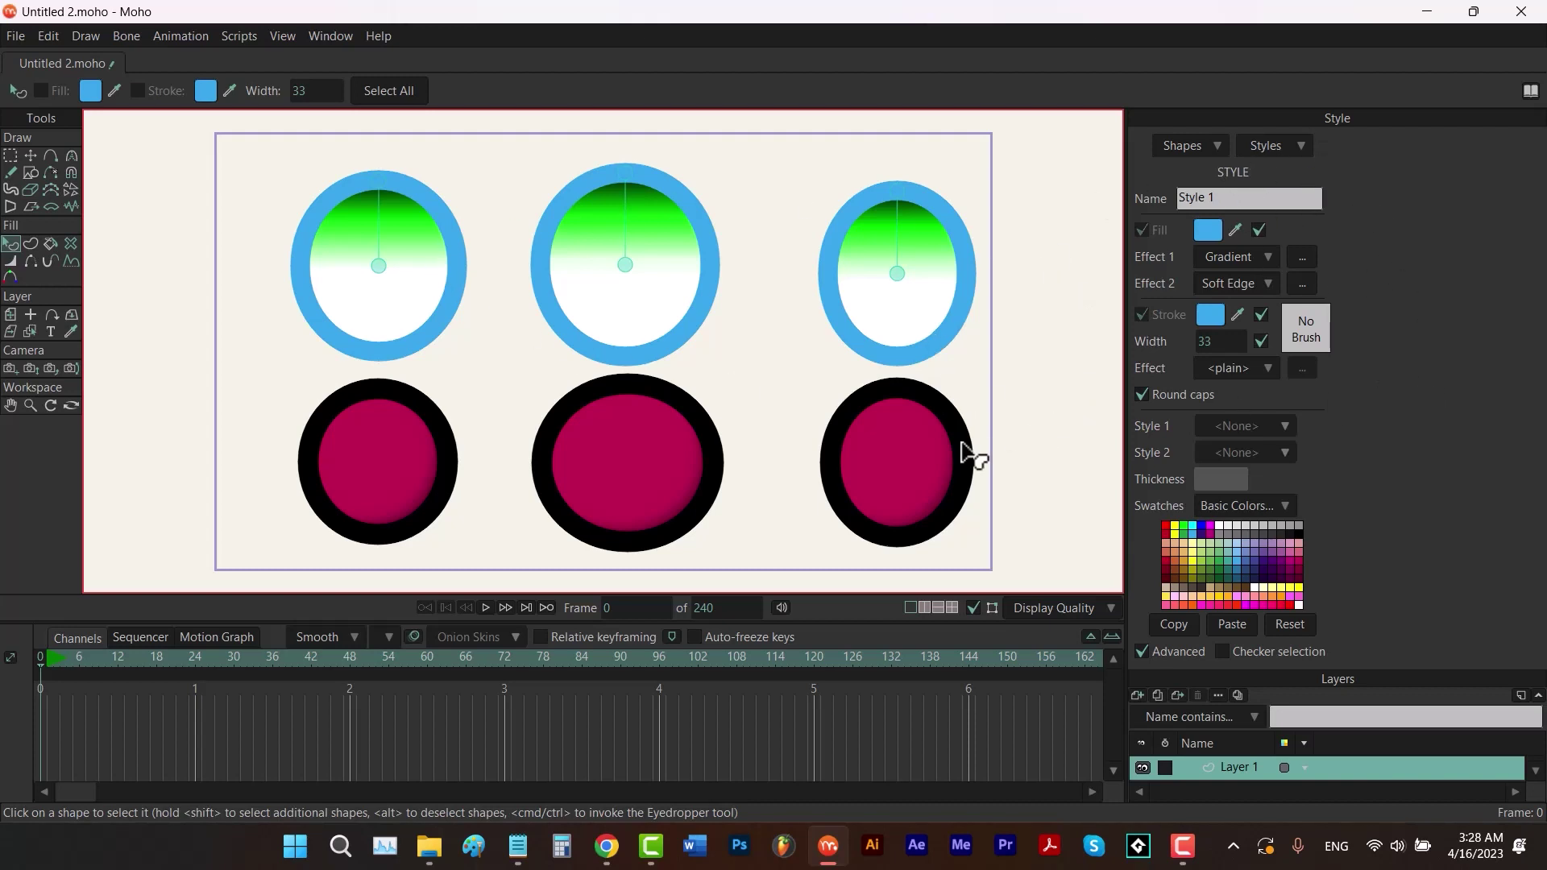
left_click(908, 320)
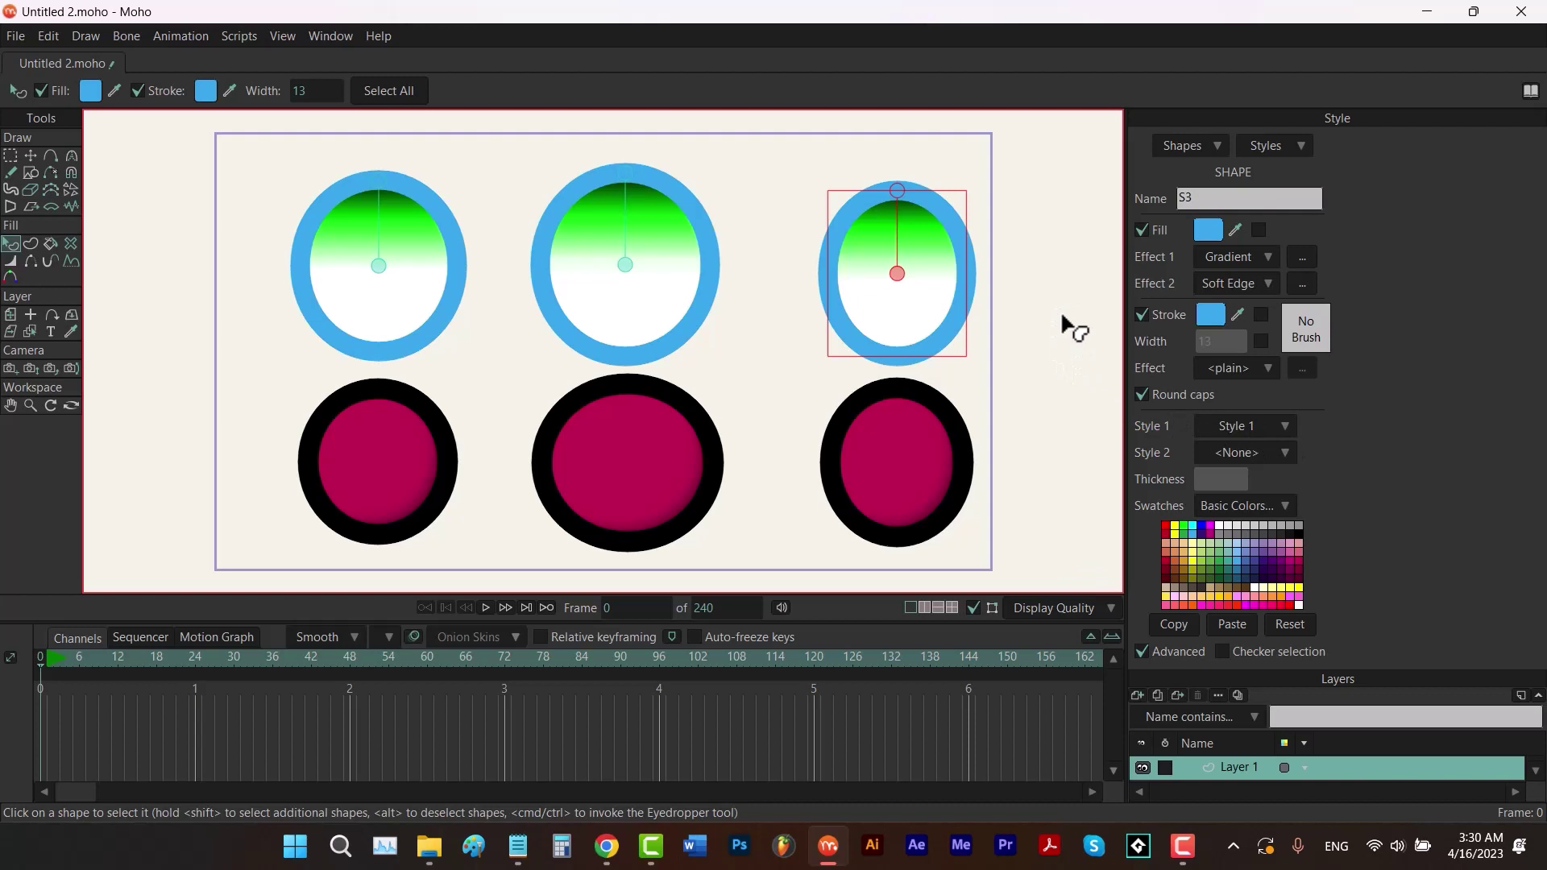
Override Style 1's stroke color on the rightmost upper oval and make that stroke red.
left_click(1260, 313)
left_click(1237, 314)
left_click(1166, 525)
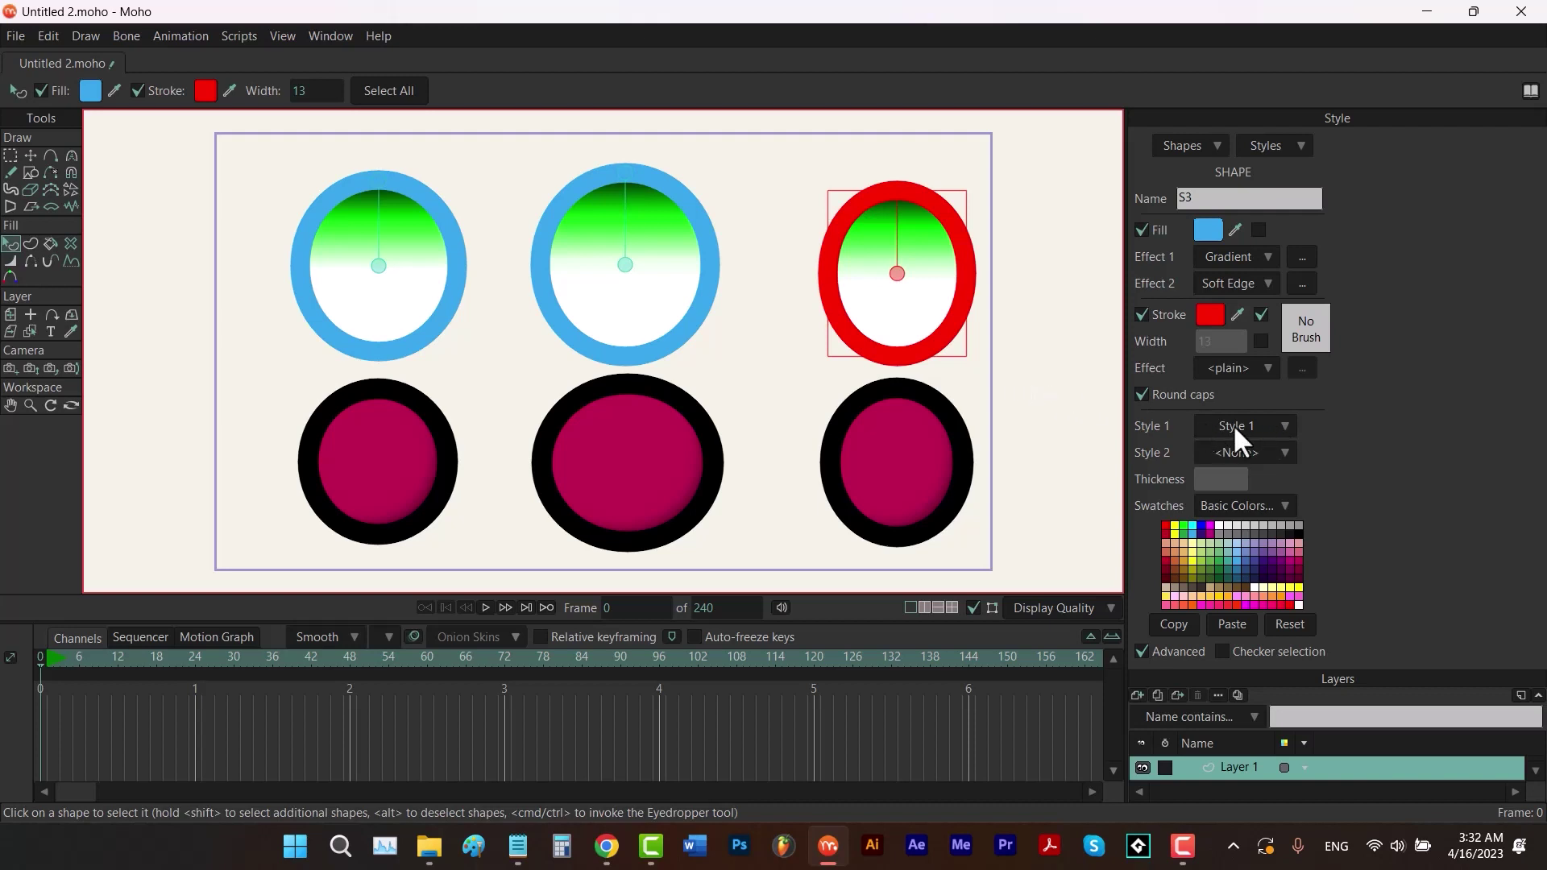
Select the middle and rightmost crimson ovals in the lower row and assign Style 1 to them.
left_click(938, 451)
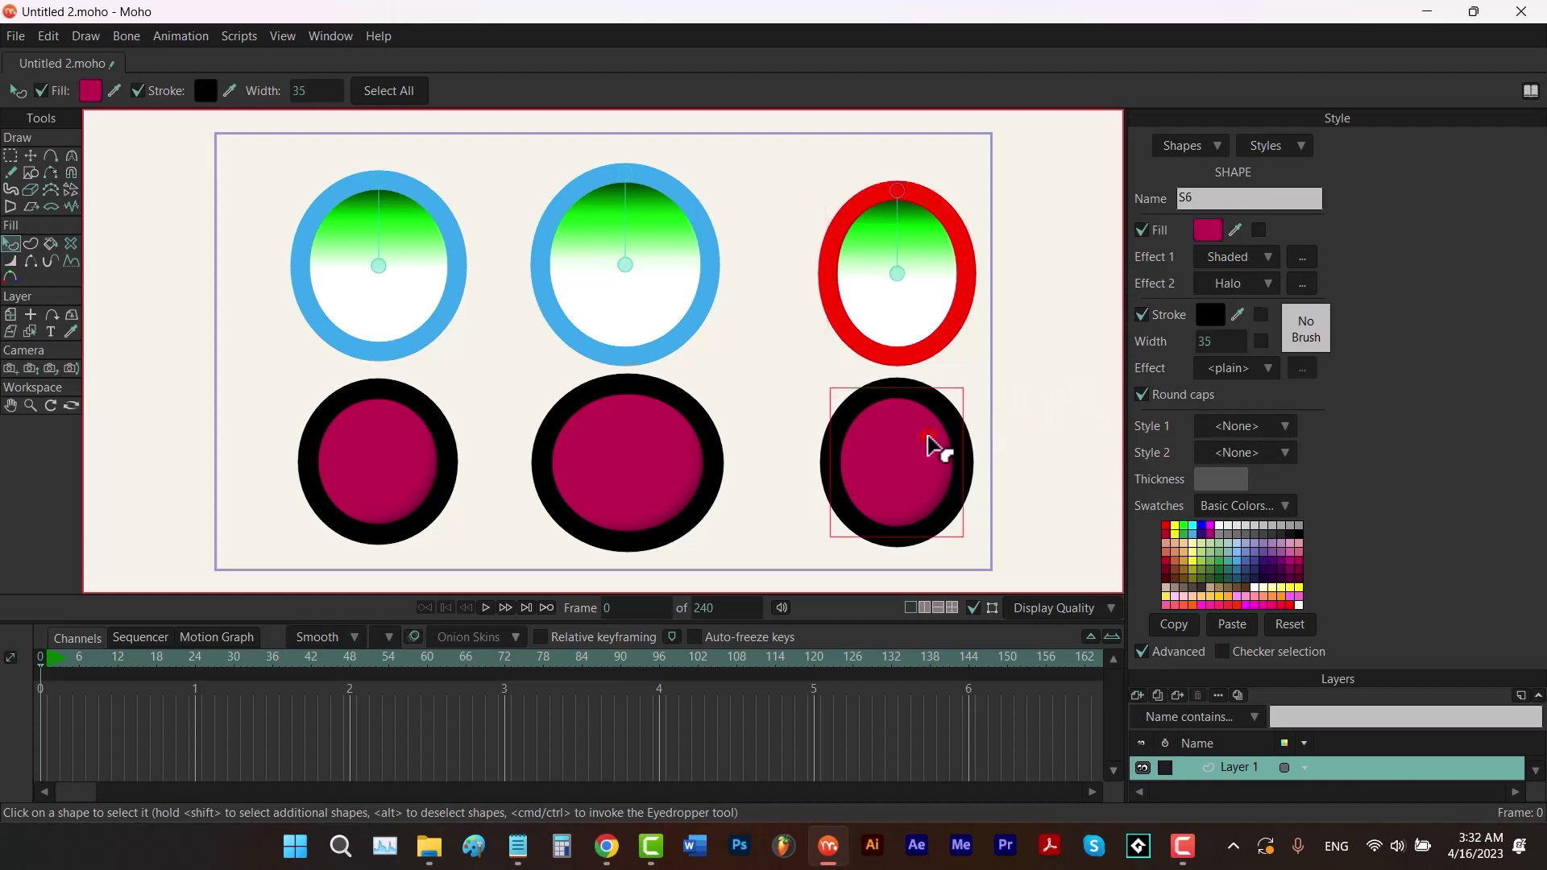
left_click(668, 467, "shift")
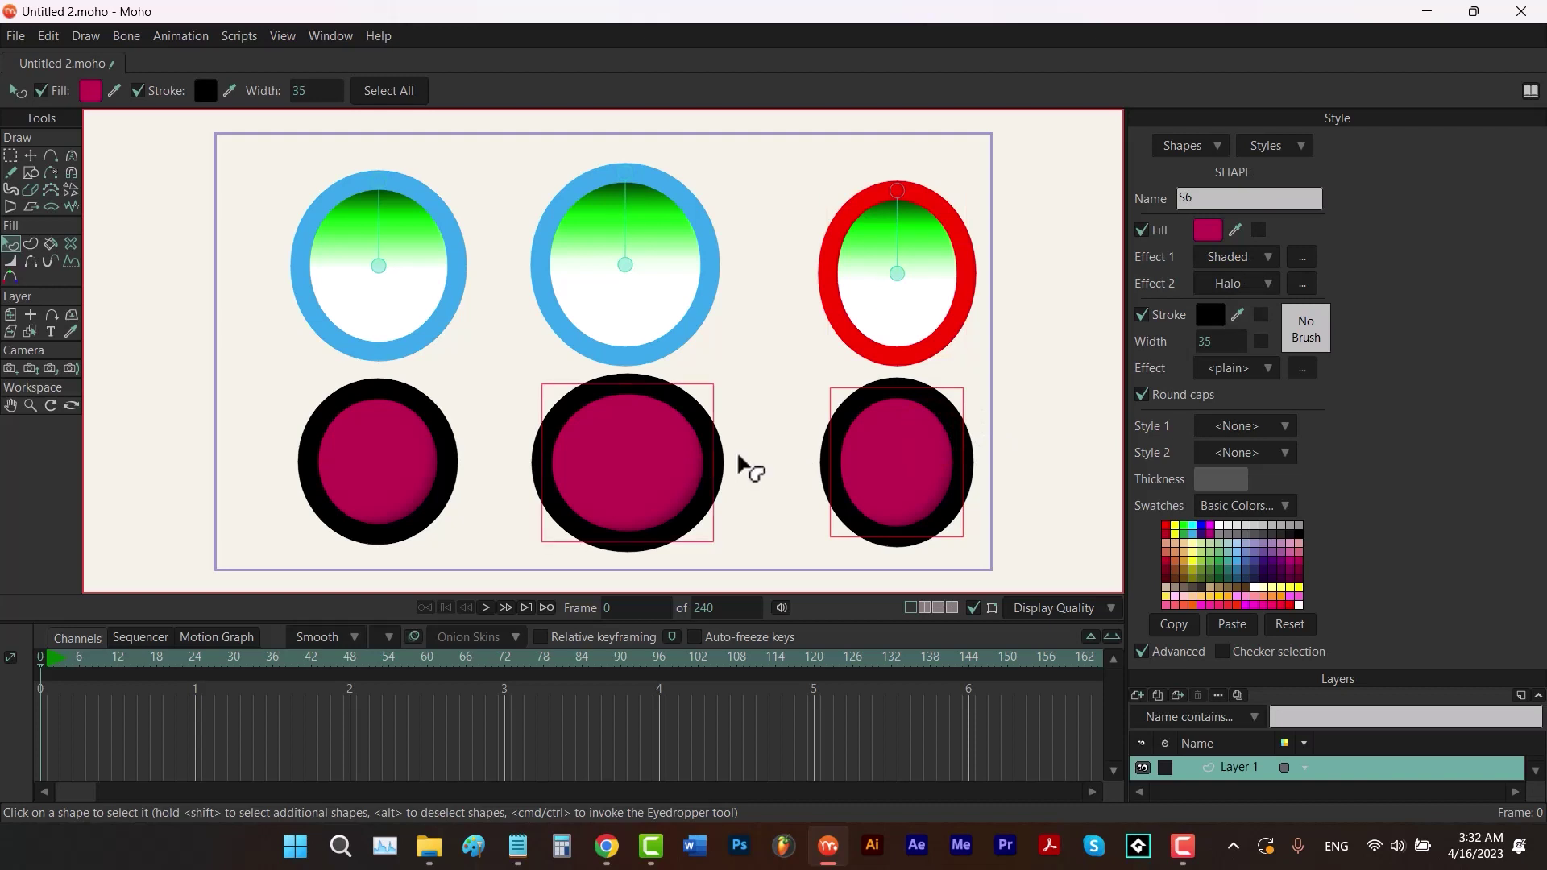
left_click(1249, 427)
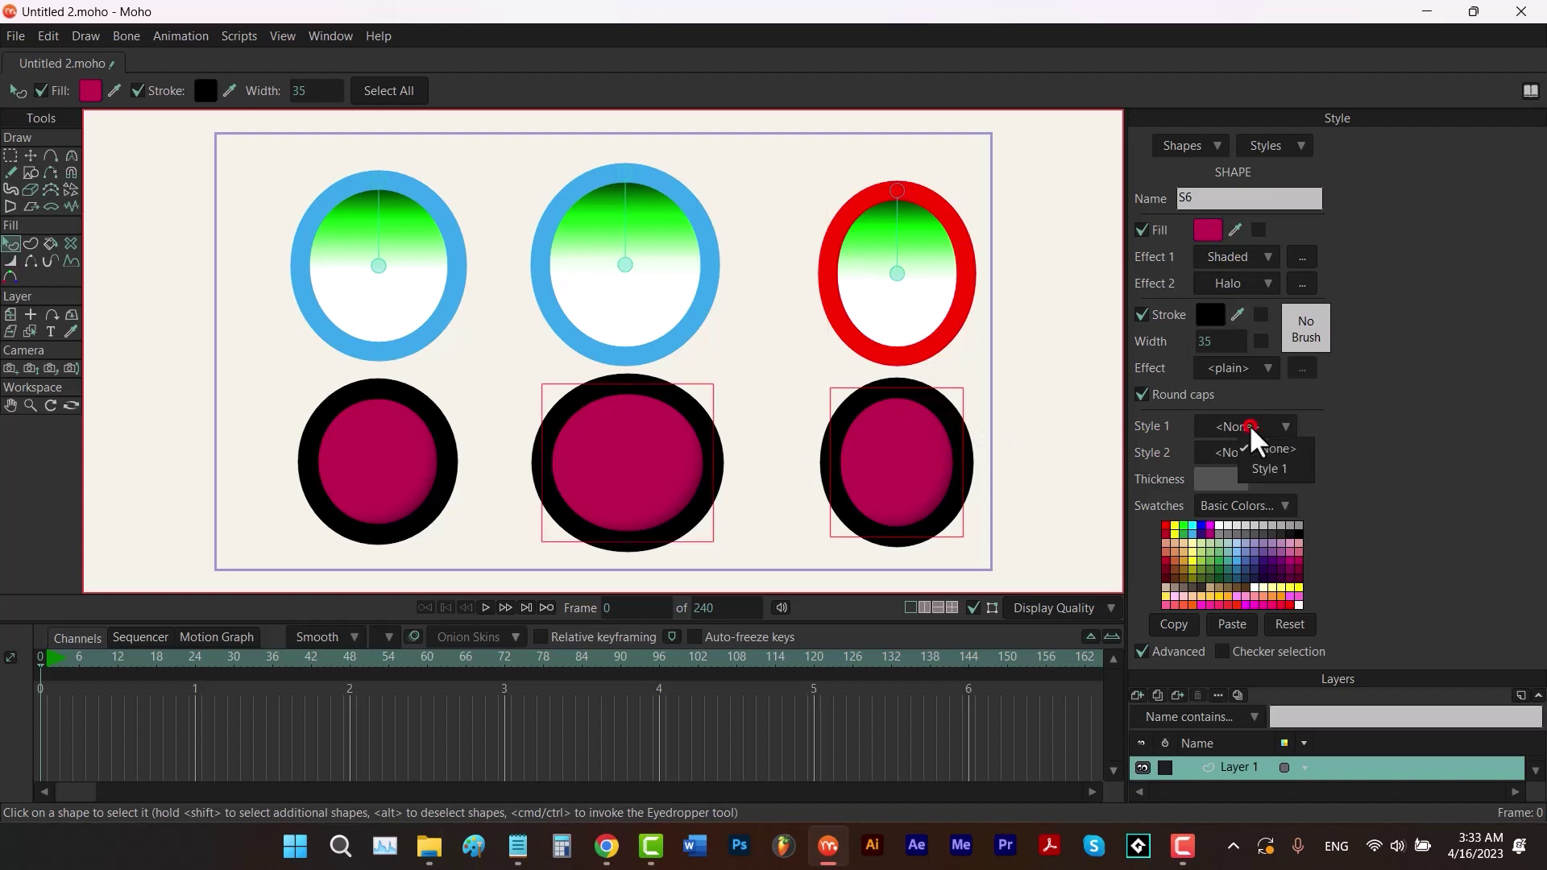
left_click(1270, 469)
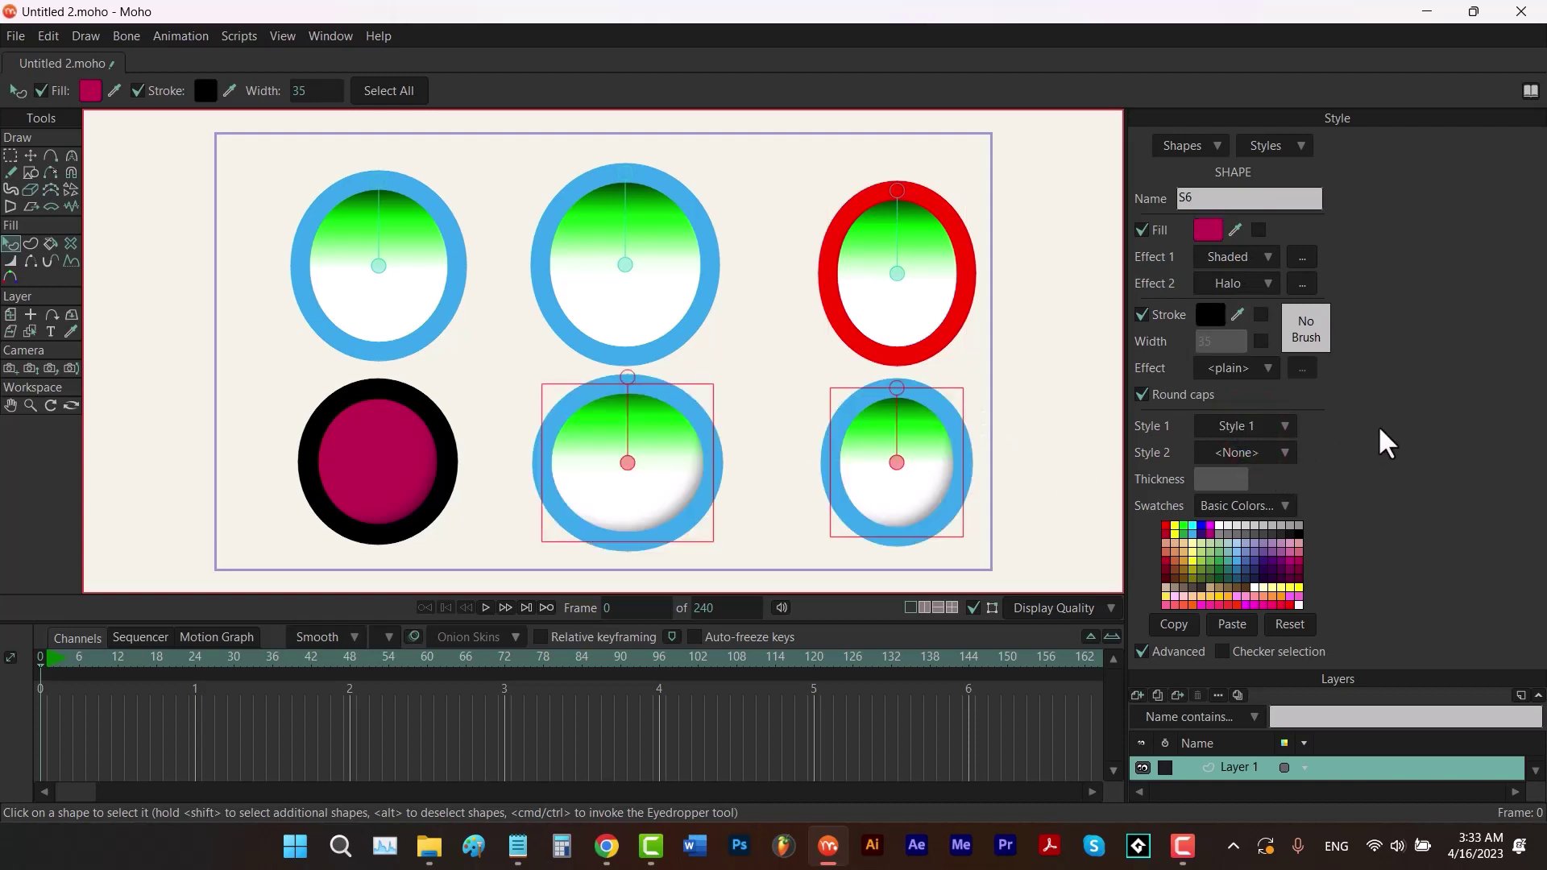
Edit Style 1 so that it no longer defines the stroke color of its shapes.
left_click(1302, 146)
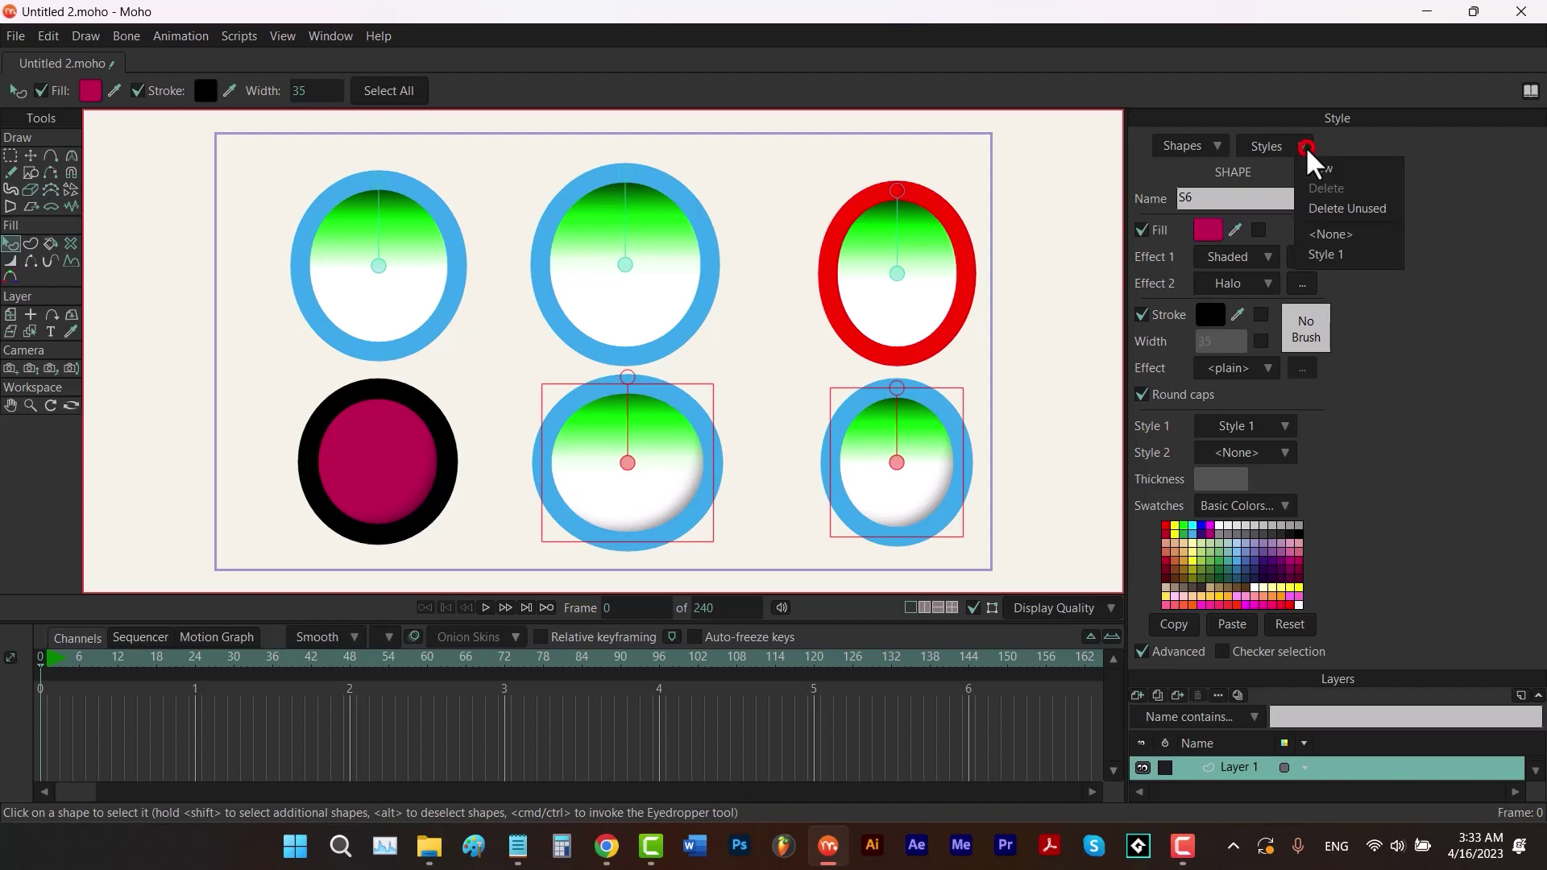
left_click(1337, 255)
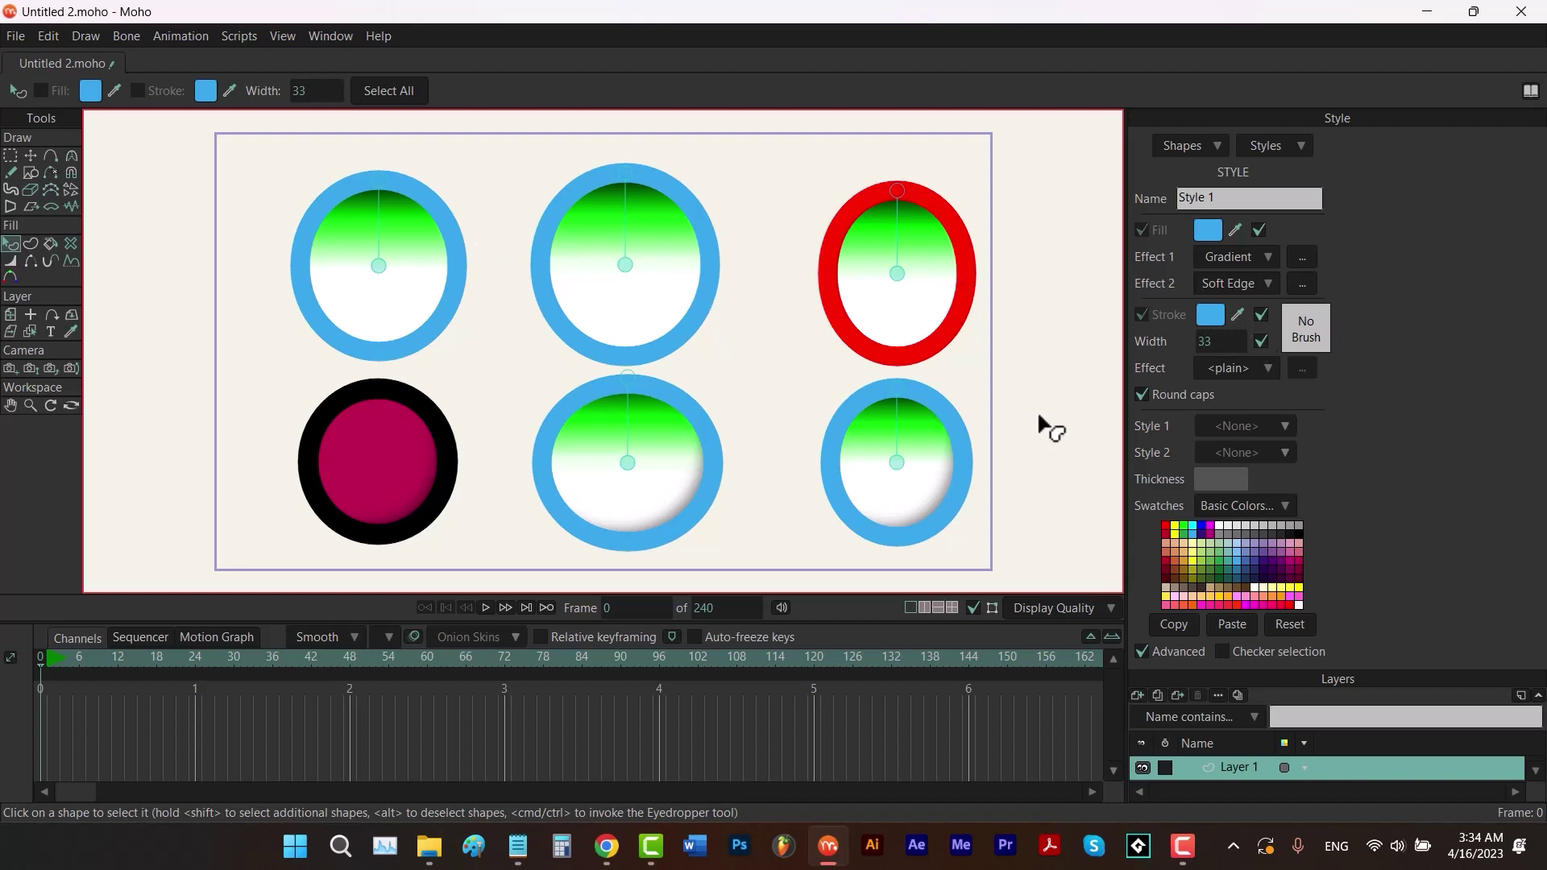
left_click(1260, 316)
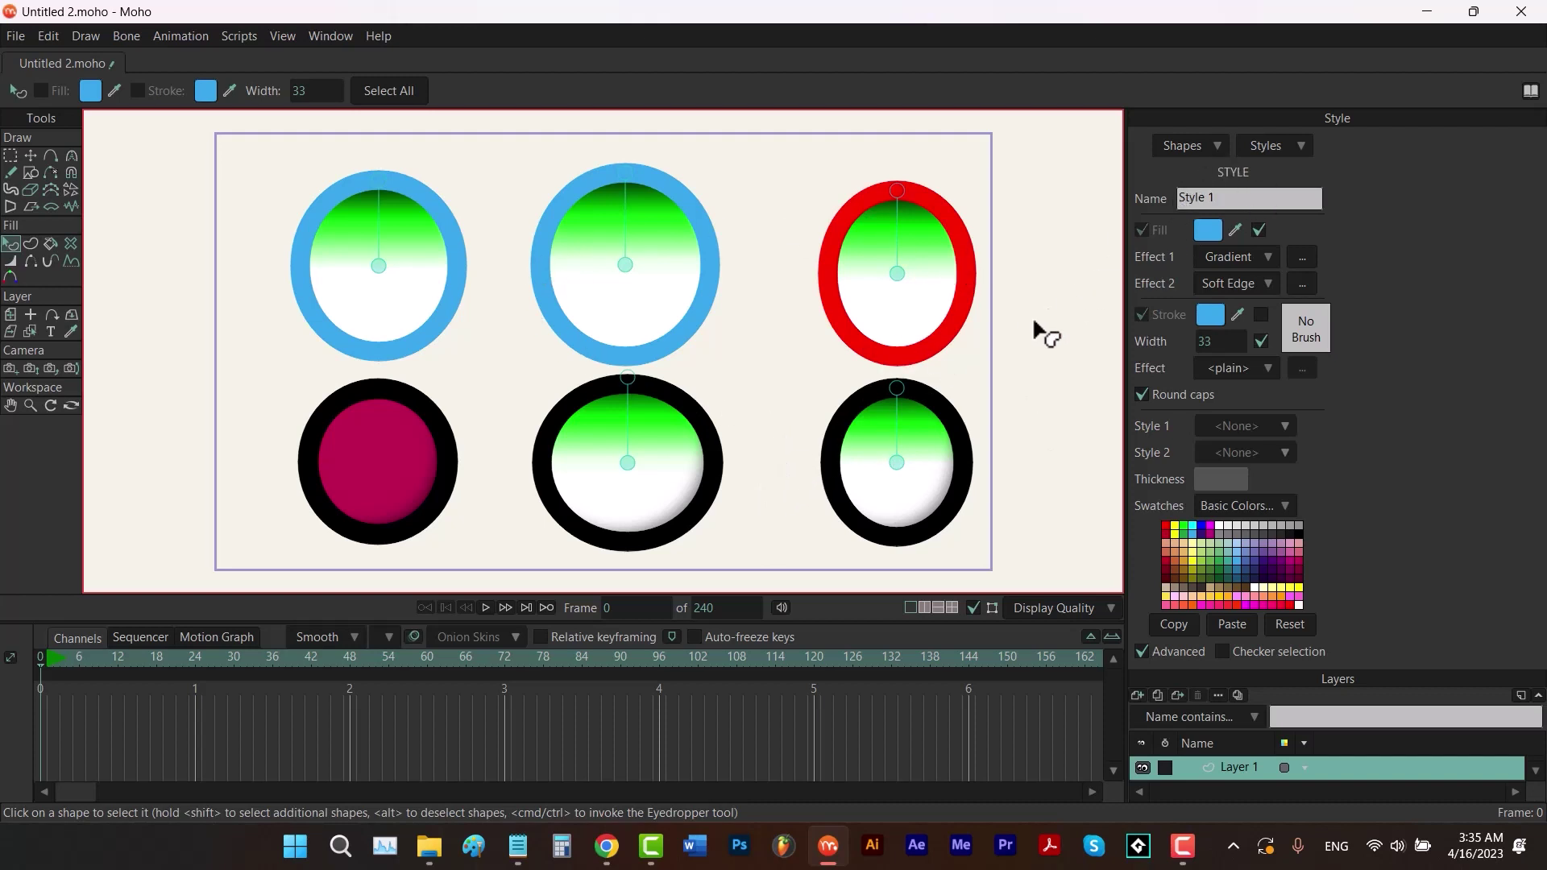
Create a new style from the default settings and delete all unused styles.
left_click(1265, 145)
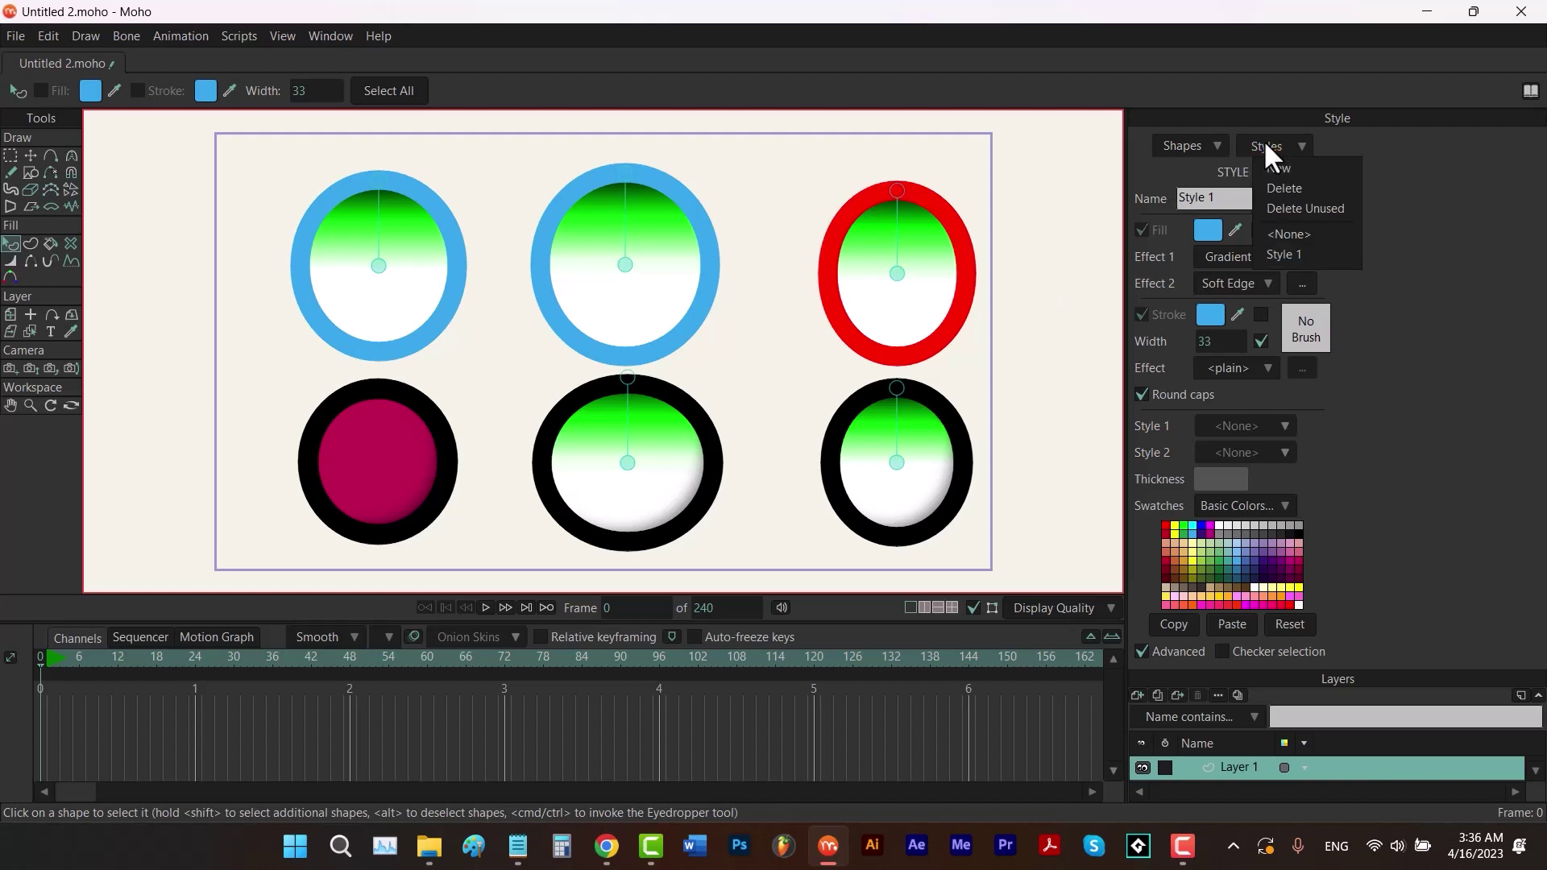
left_click(1293, 234)
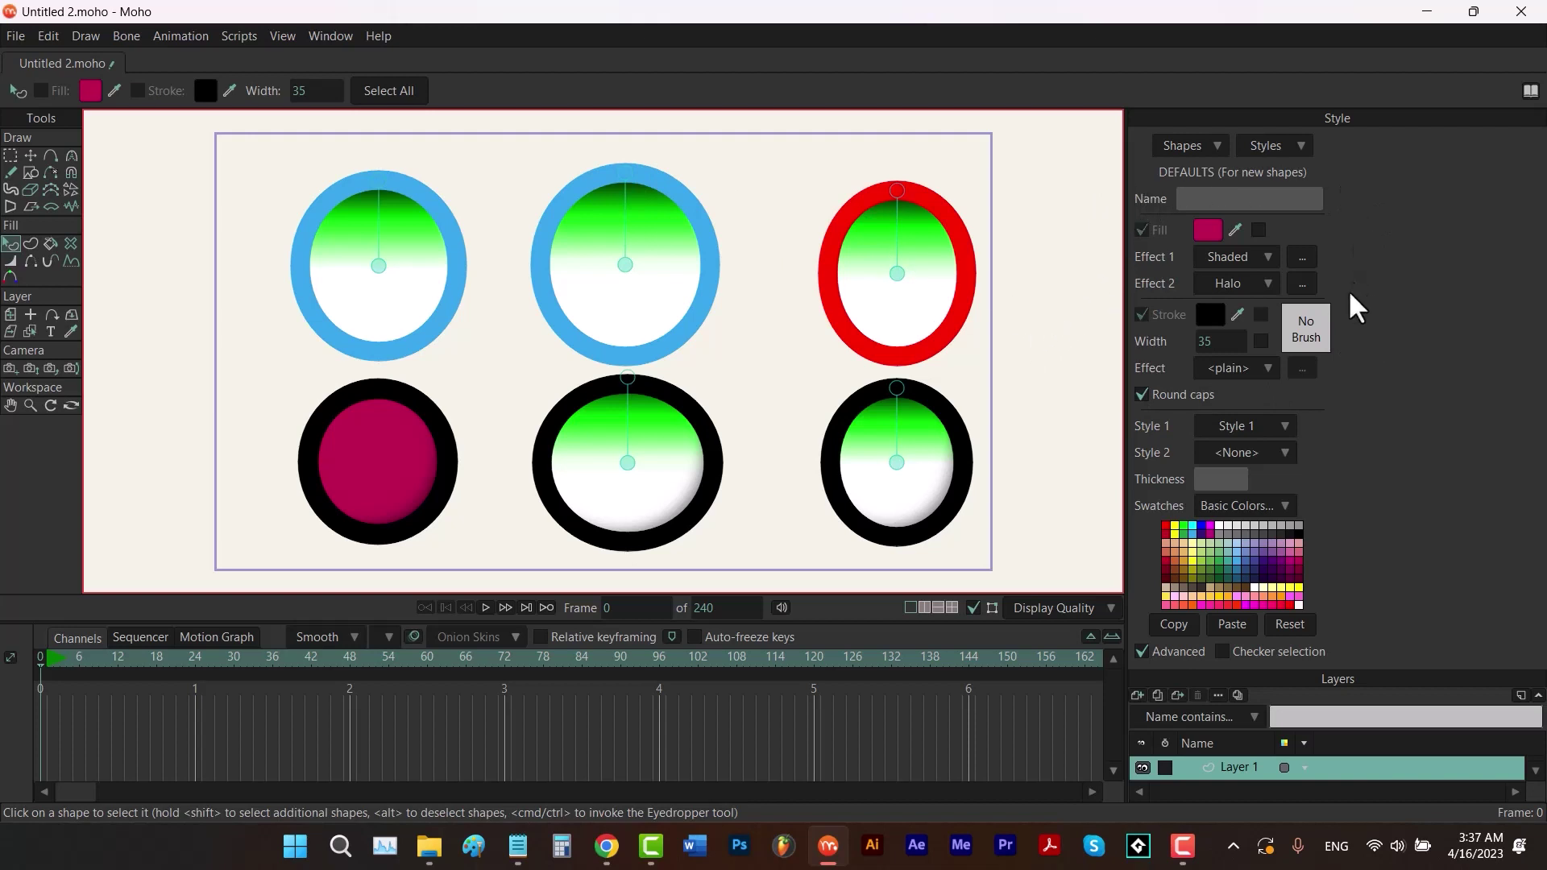
left_click(1270, 147)
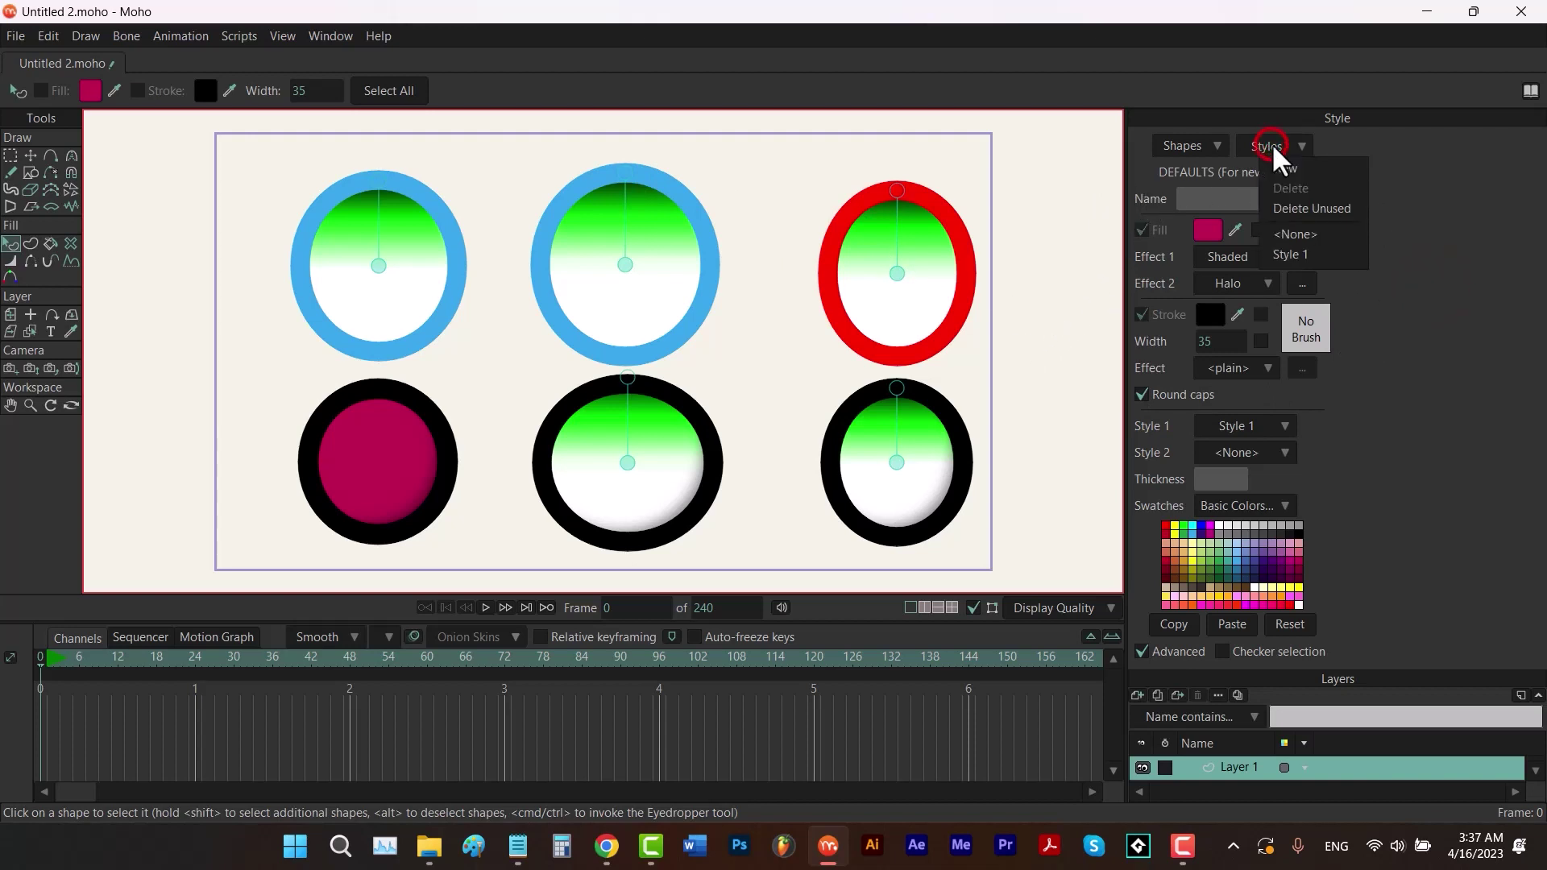
left_click(1291, 171)
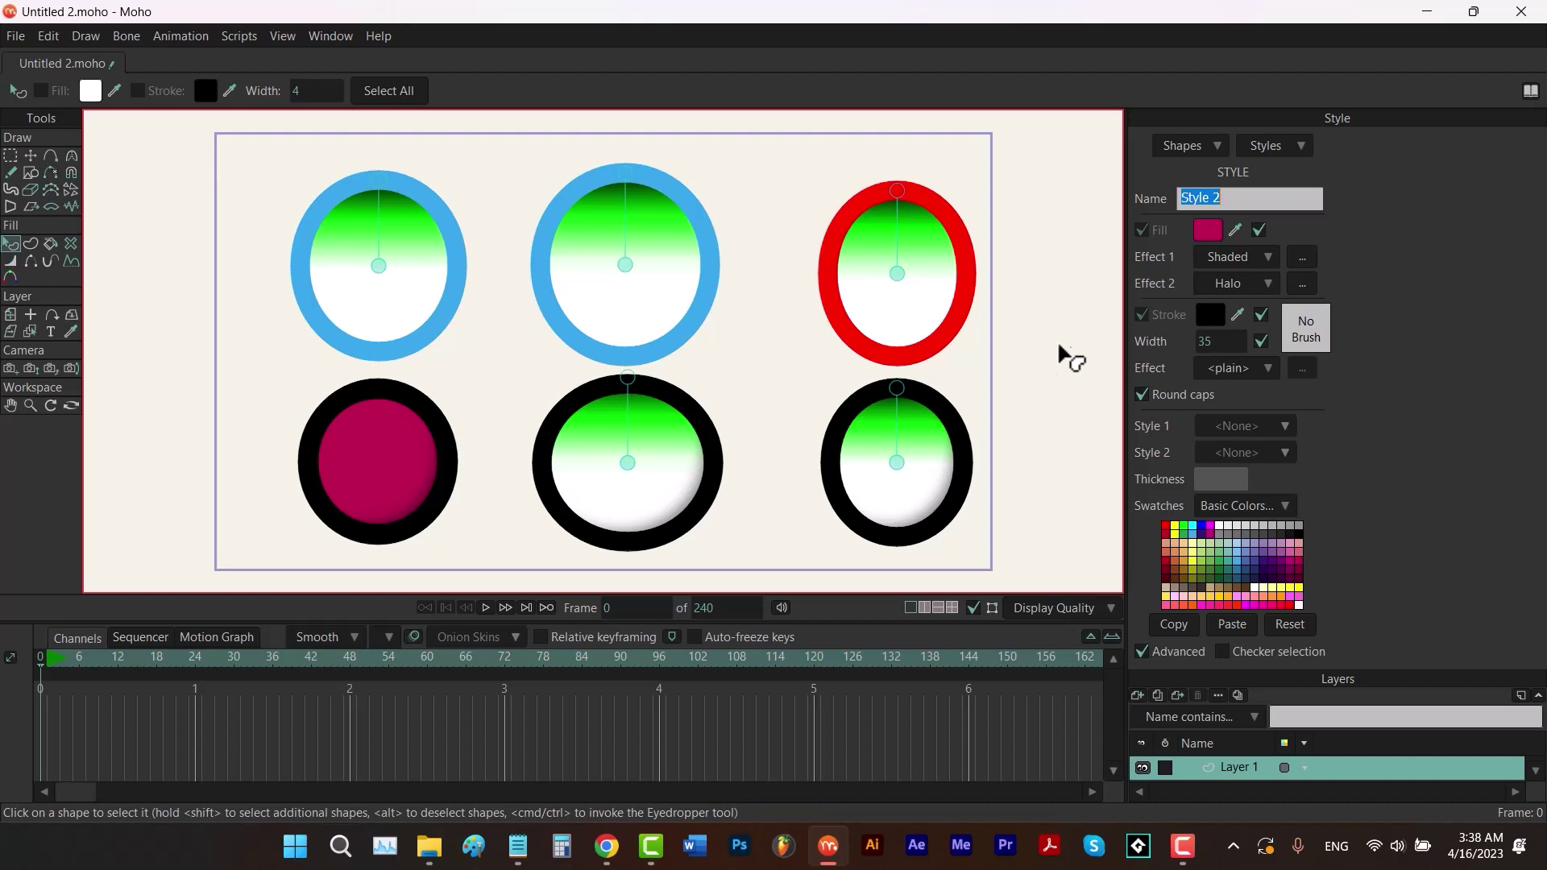
left_click(1293, 145)
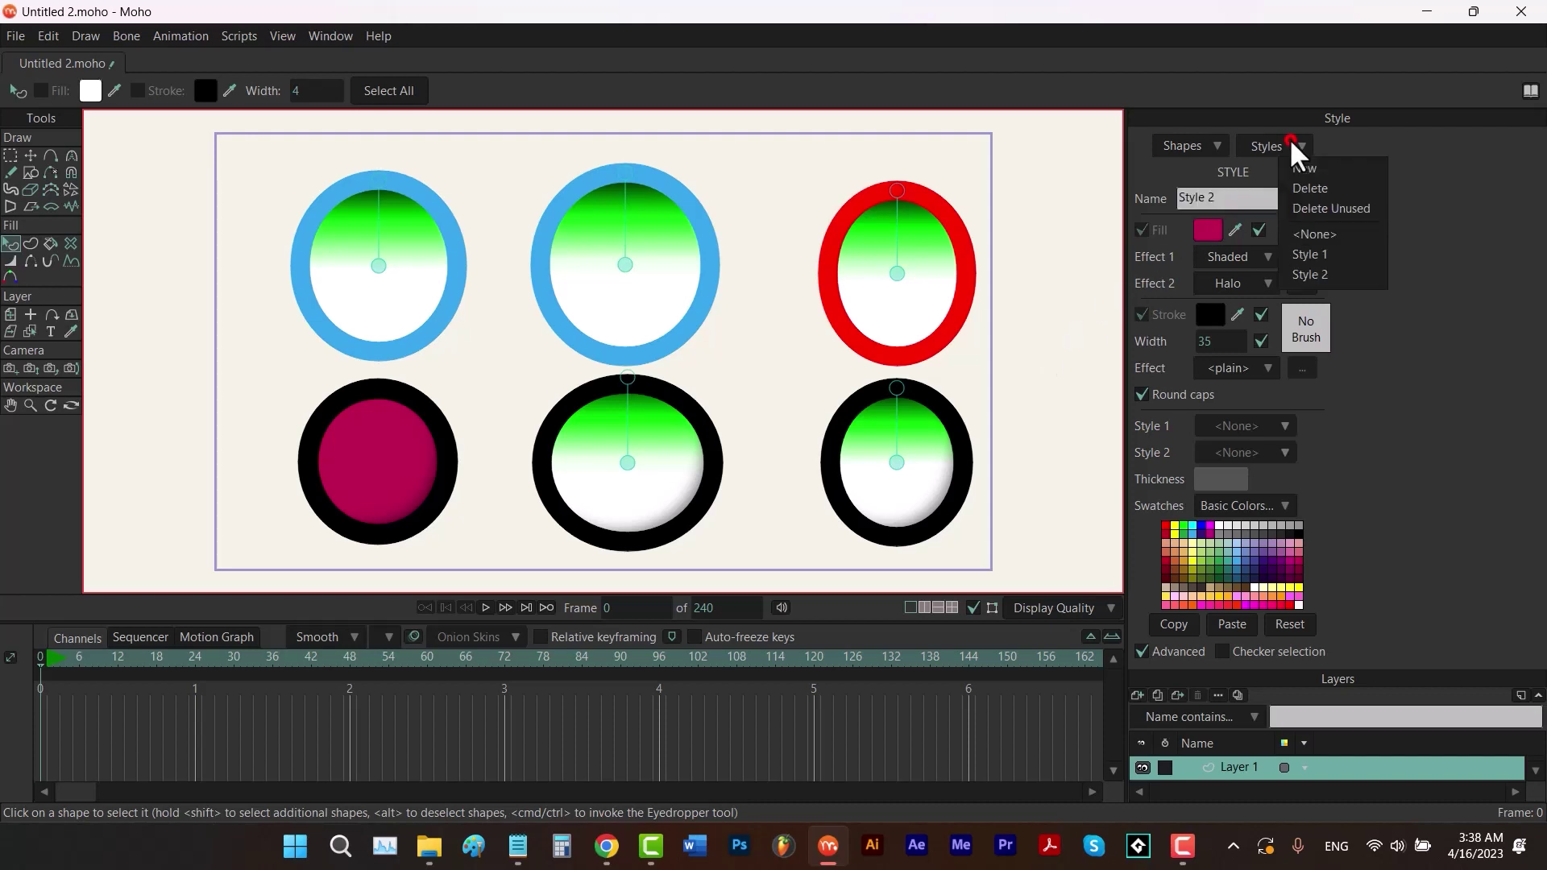
left_click(1357, 209)
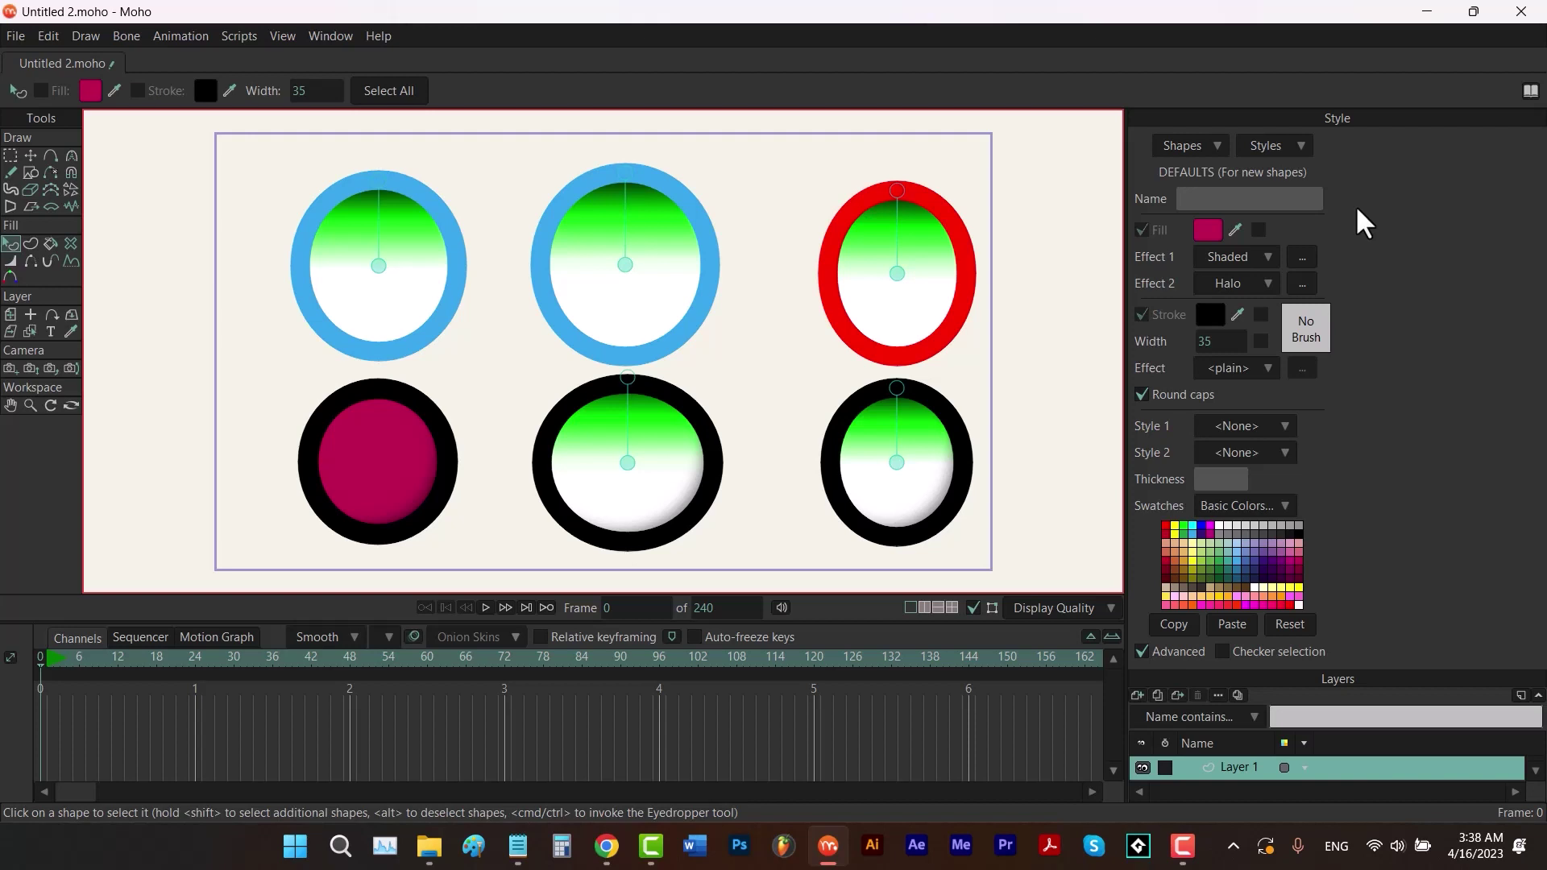
Open Style 1 for editing and delete it.
left_click(1270, 148)
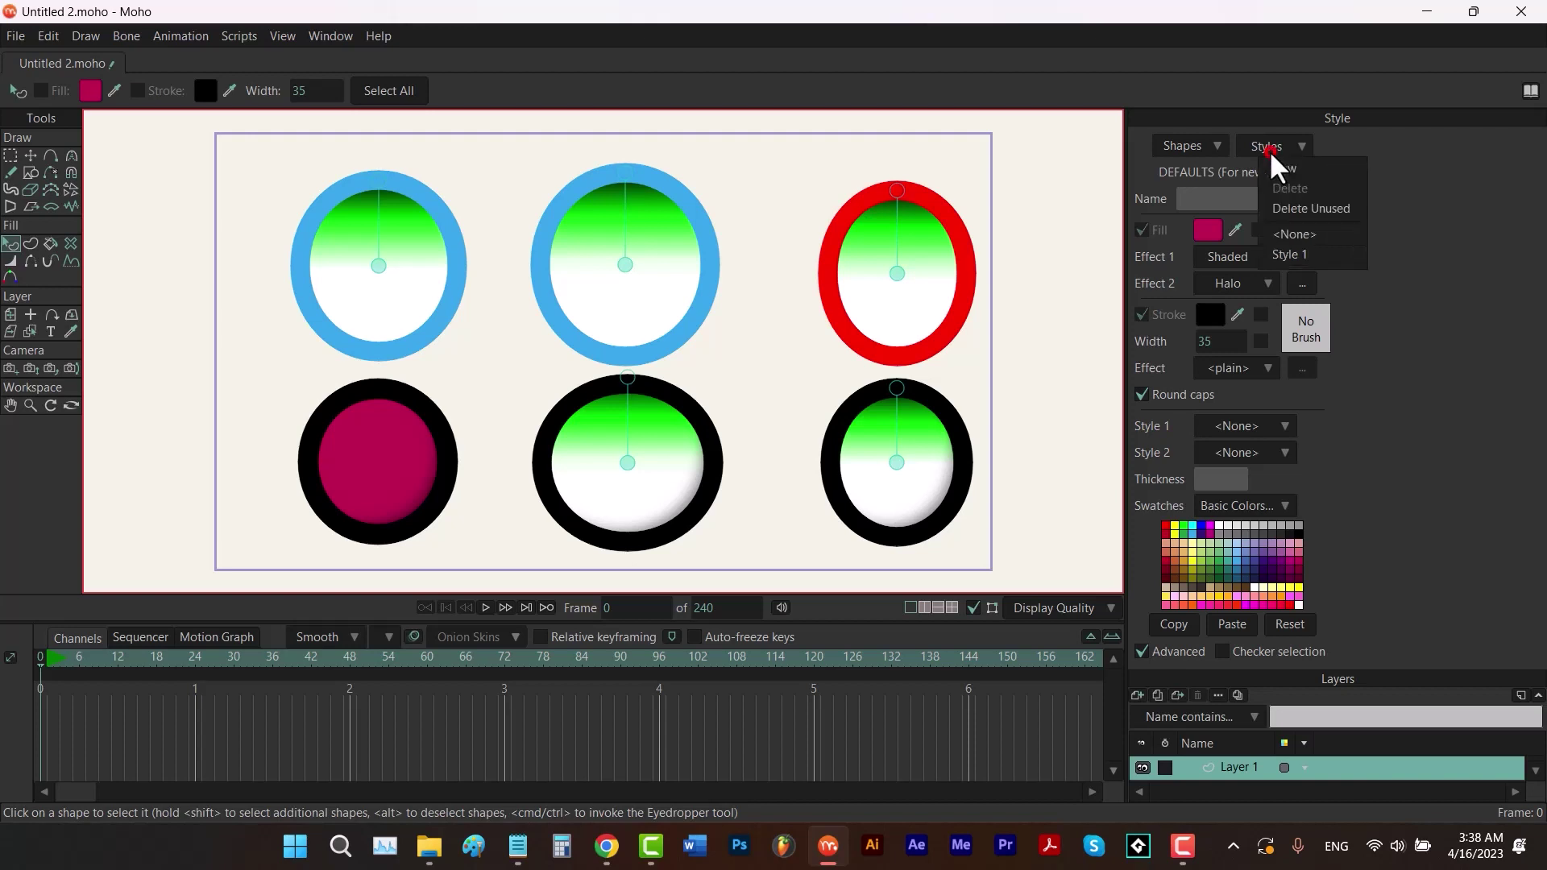
left_click(1313, 253)
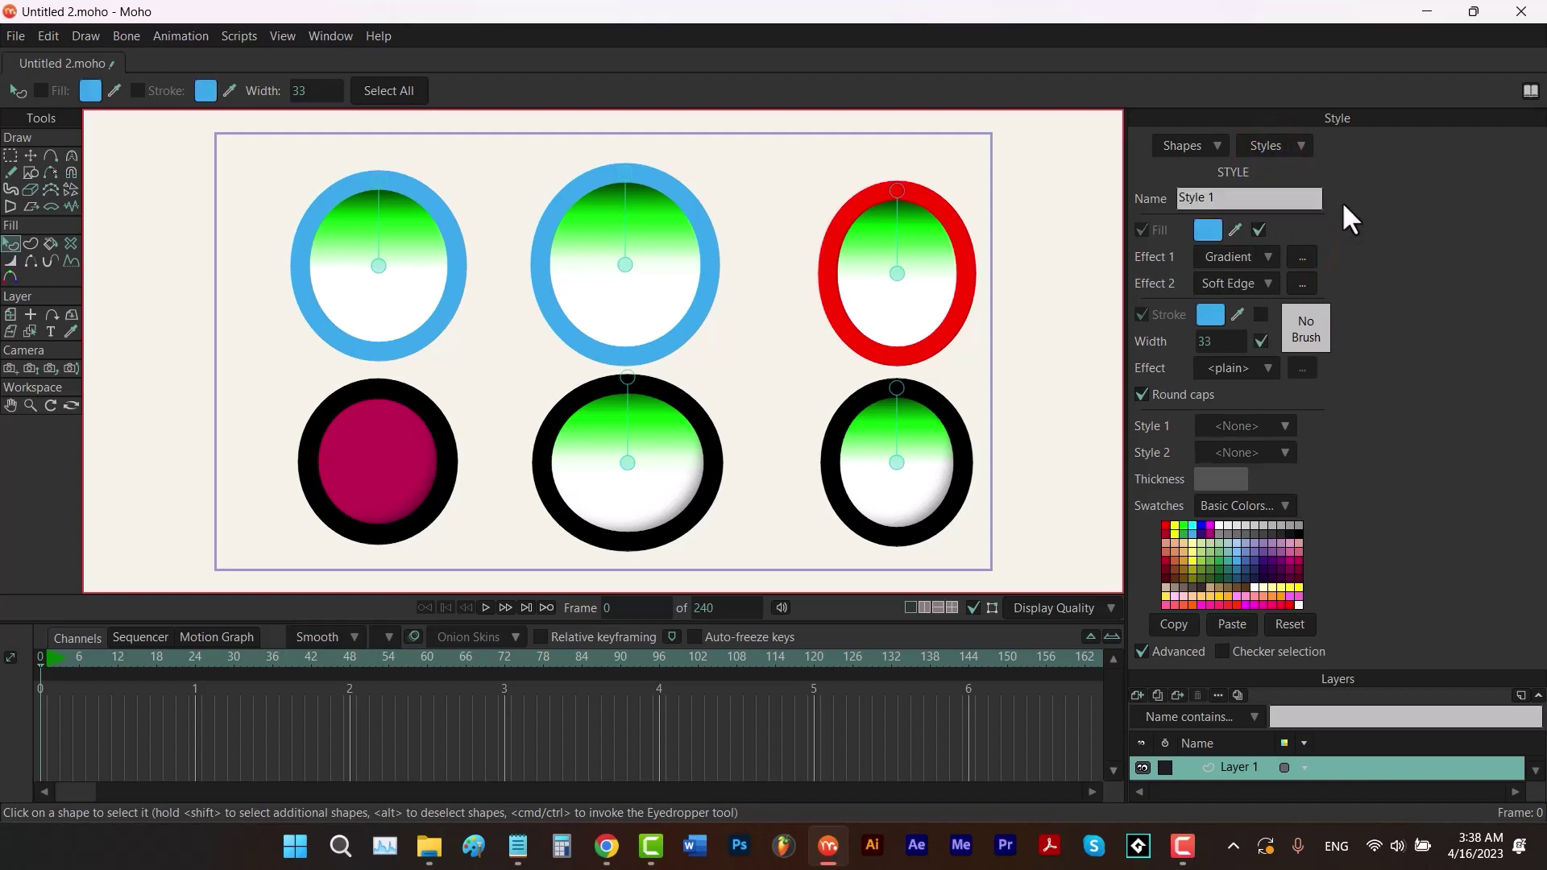
left_click(1287, 146)
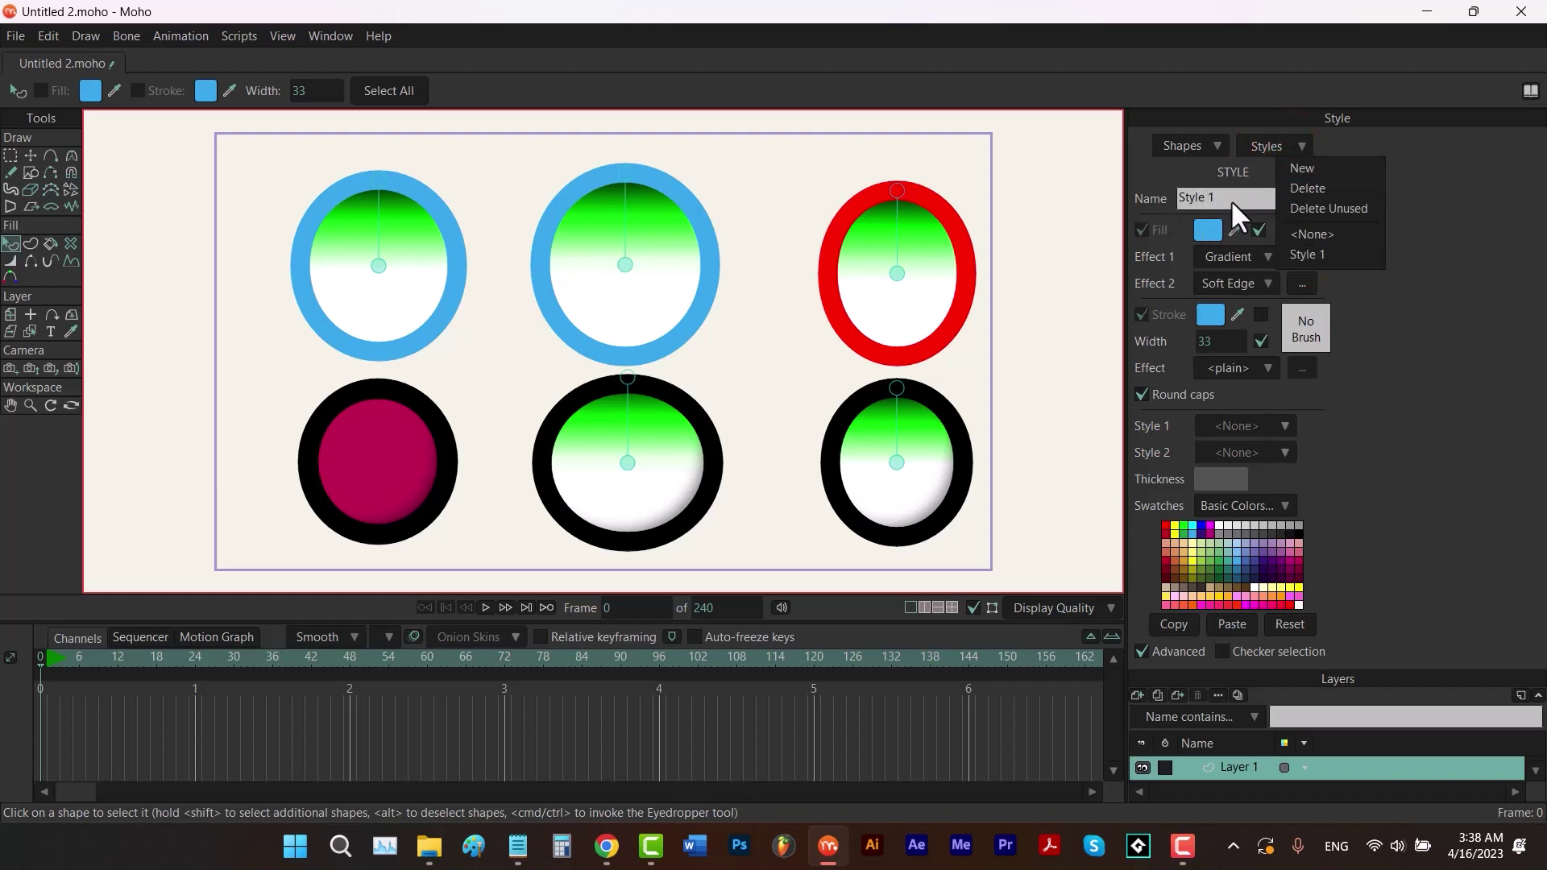
left_click(1318, 187)
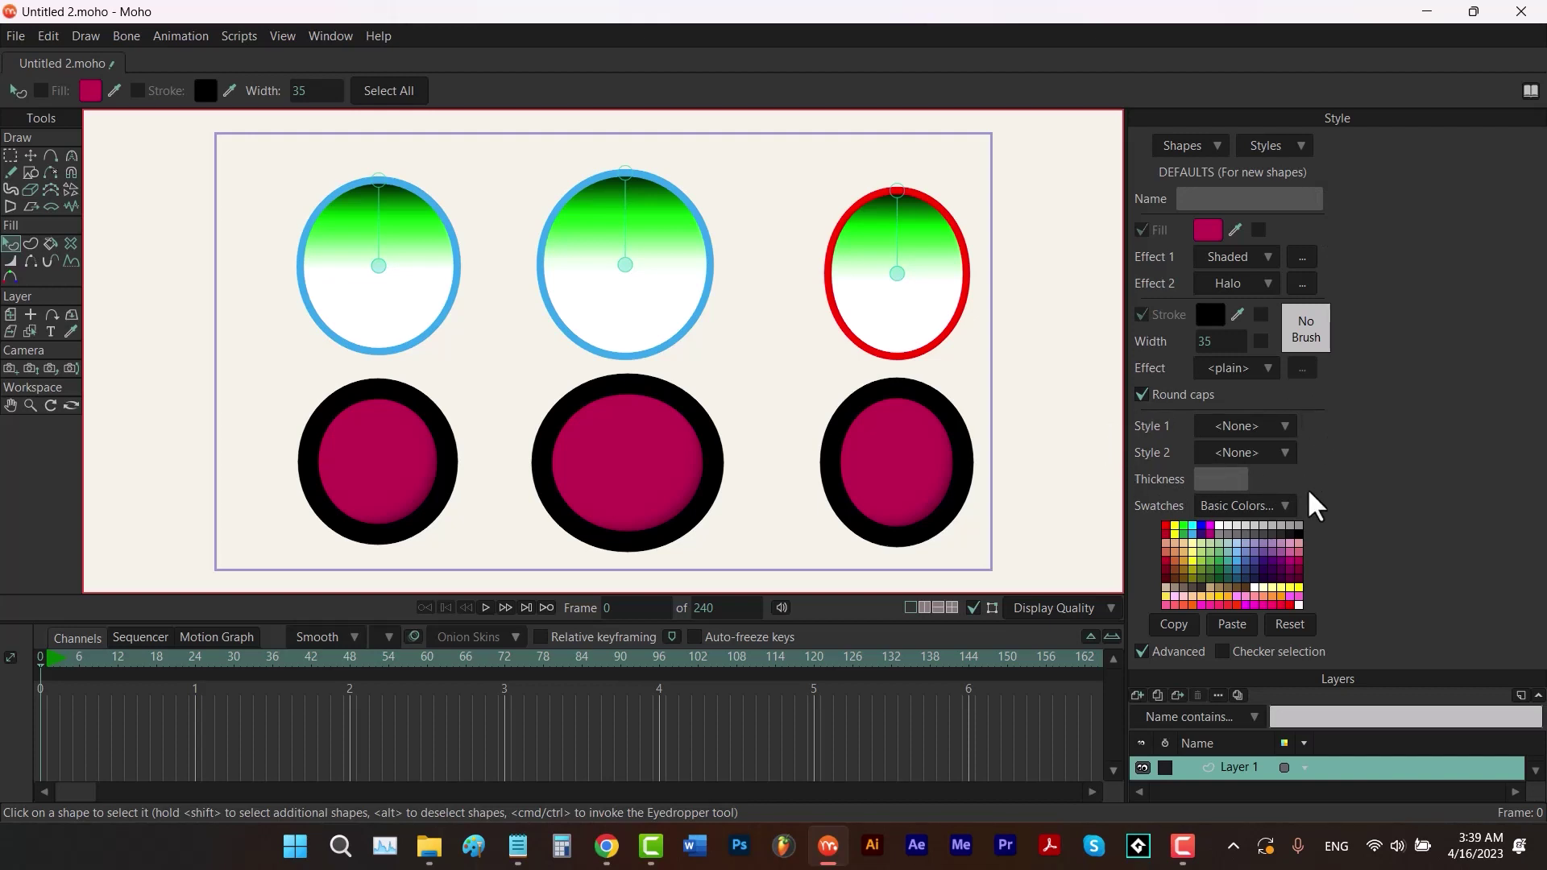
Reset the rightmost lower oval's style and give it a bright green fill with a white stroke of width 36.
left_click(928, 472)
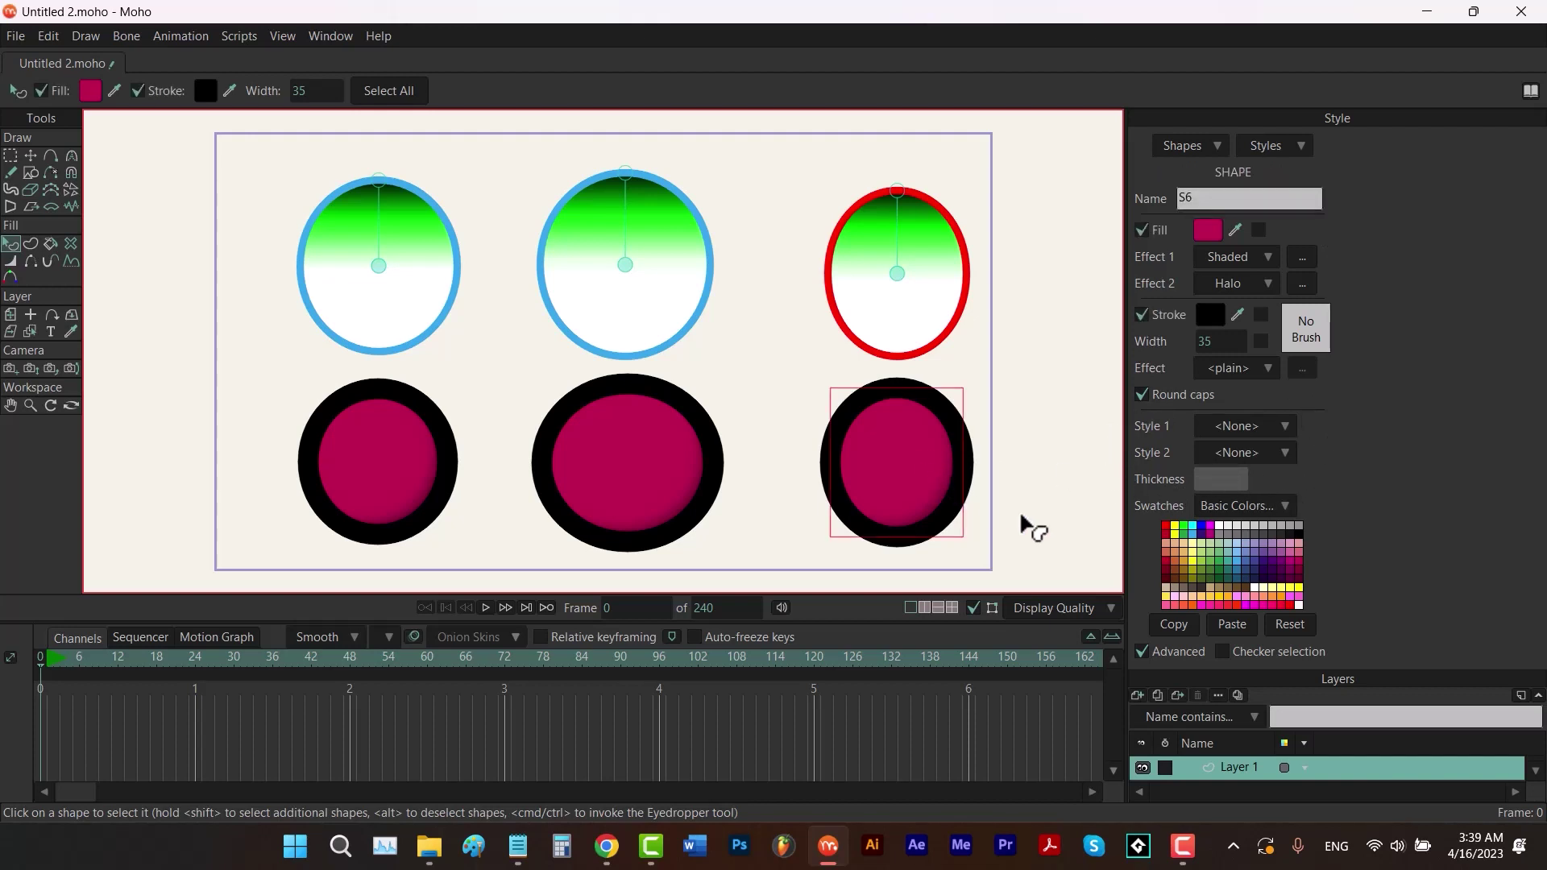
left_click(1289, 624)
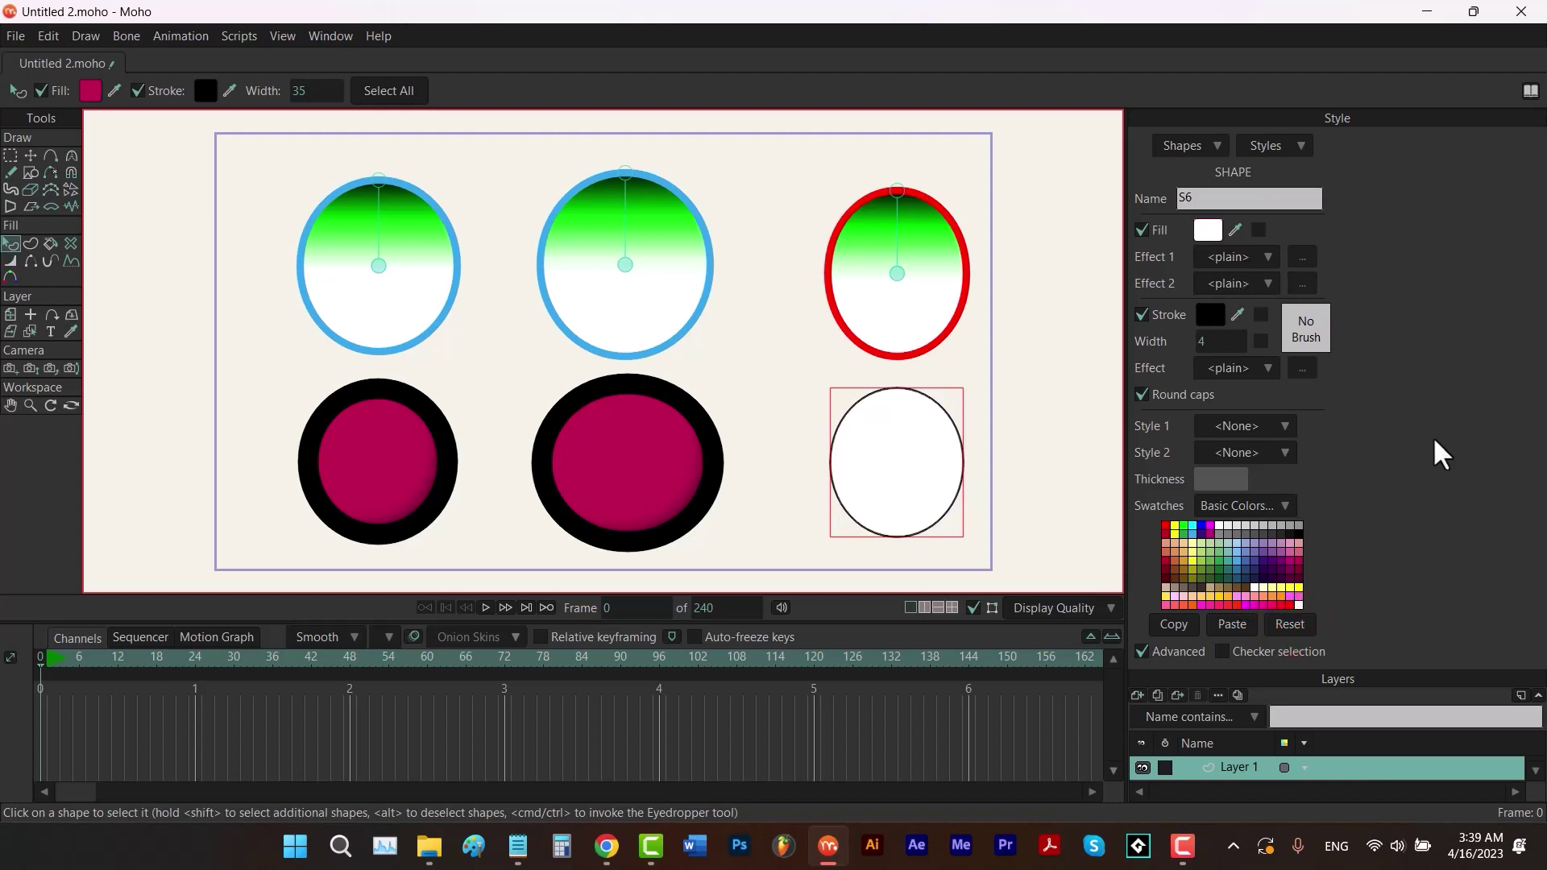
left_click(1183, 528)
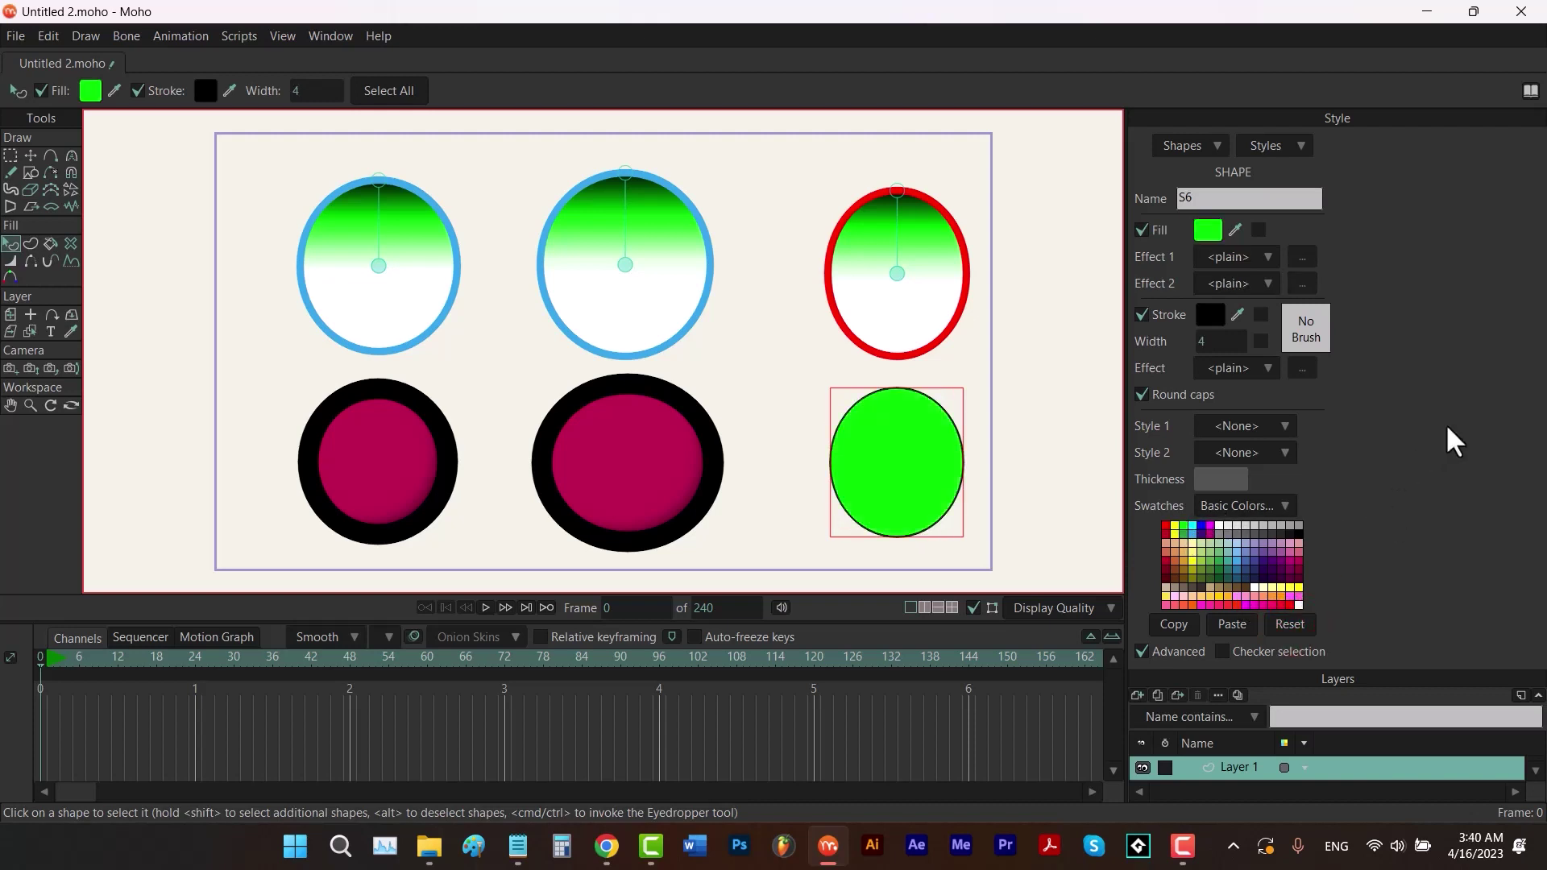
mouse_move(1237, 312)
left_mouse_down()
mouse_move(1208, 314)
mouse_move(1226, 525)
left_mouse_up()
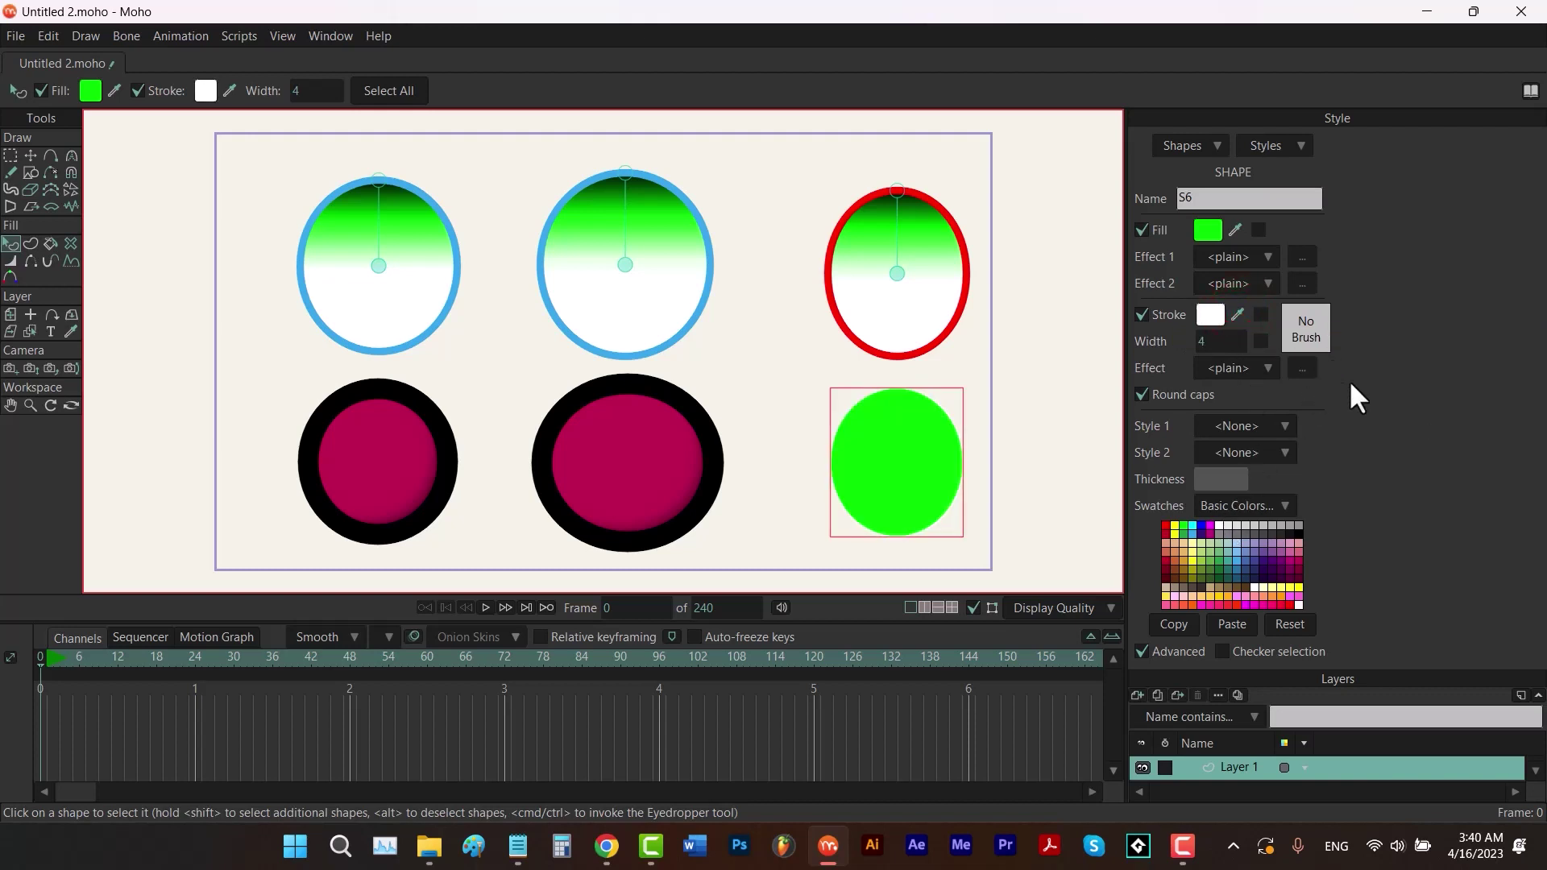
mouse_move(1209, 341)
left_mouse_down()
mouse_move(1406, 338)
mouse_move(1458, 366)
left_mouse_up()
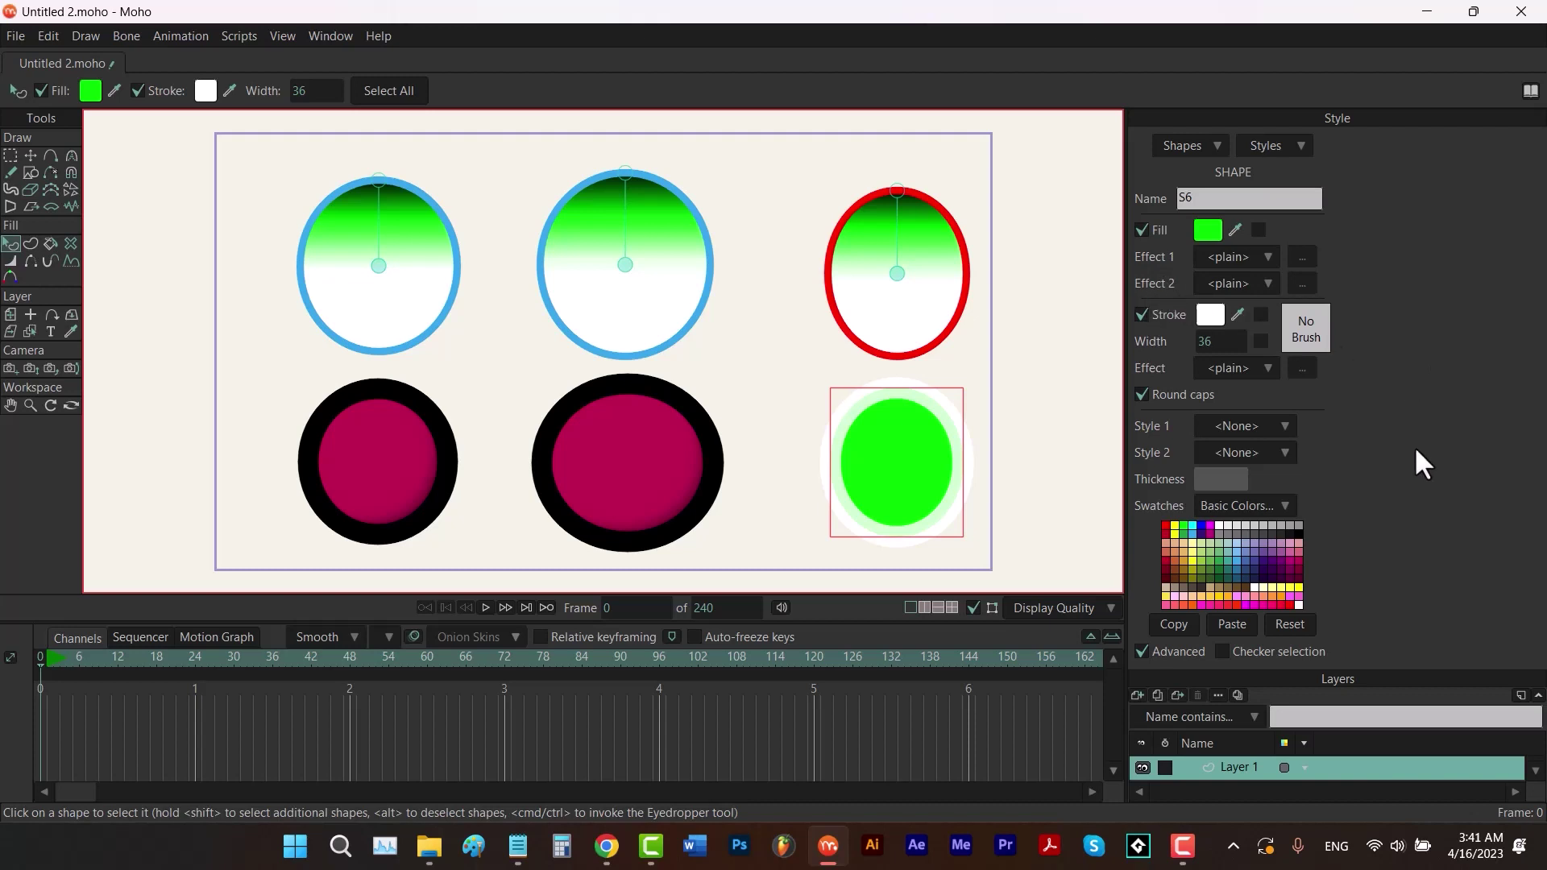
left_click(1229, 369)
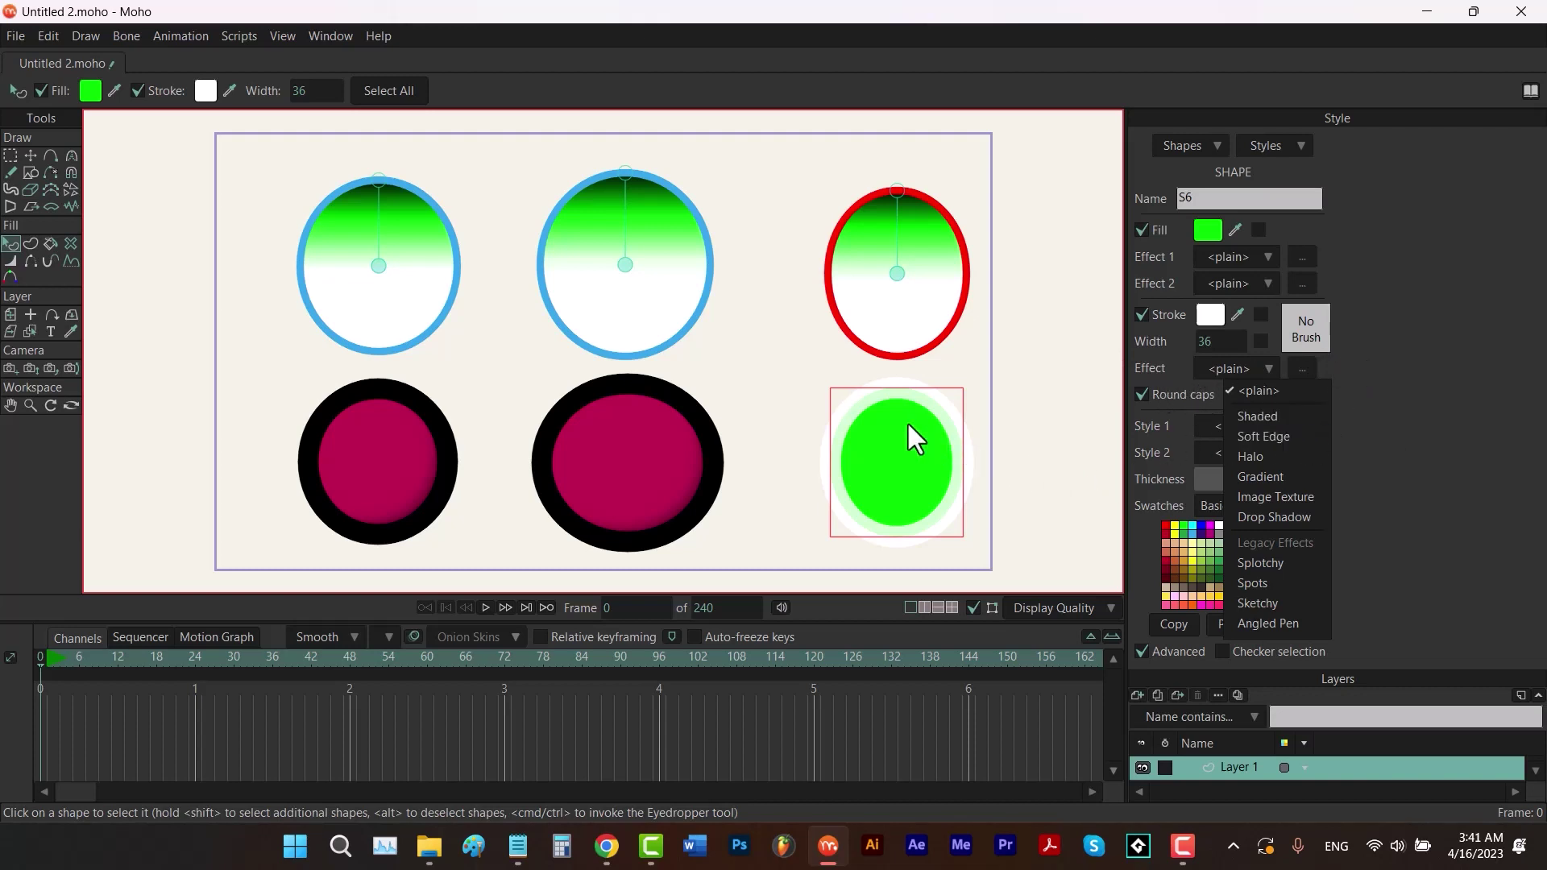
left_click(1403, 418)
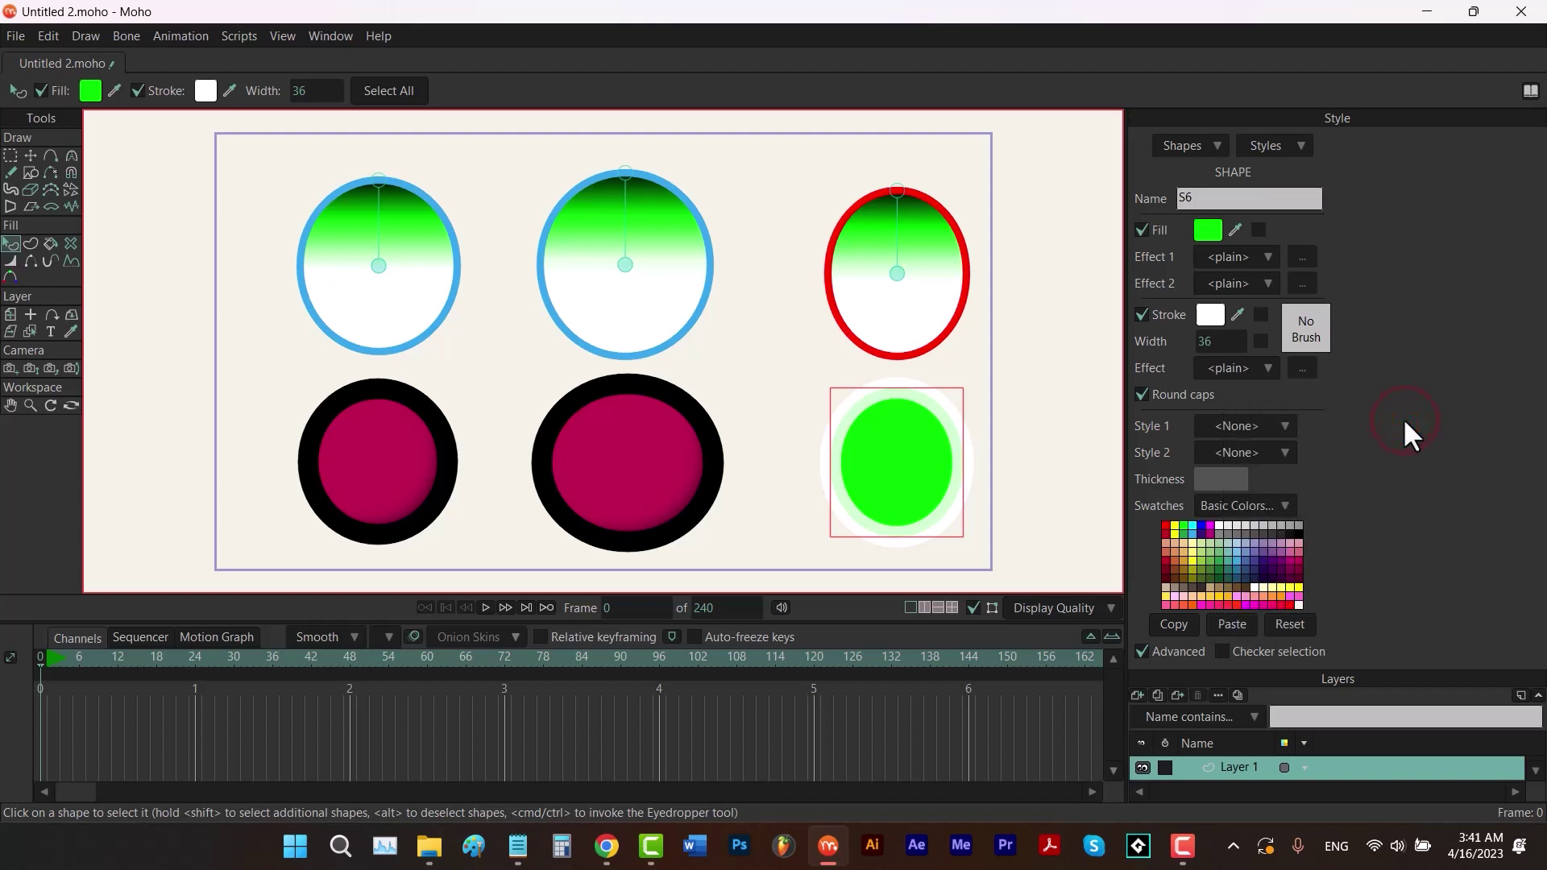
Create a new style from the green lower oval and return to editing that shape, S6.
left_click(1295, 146)
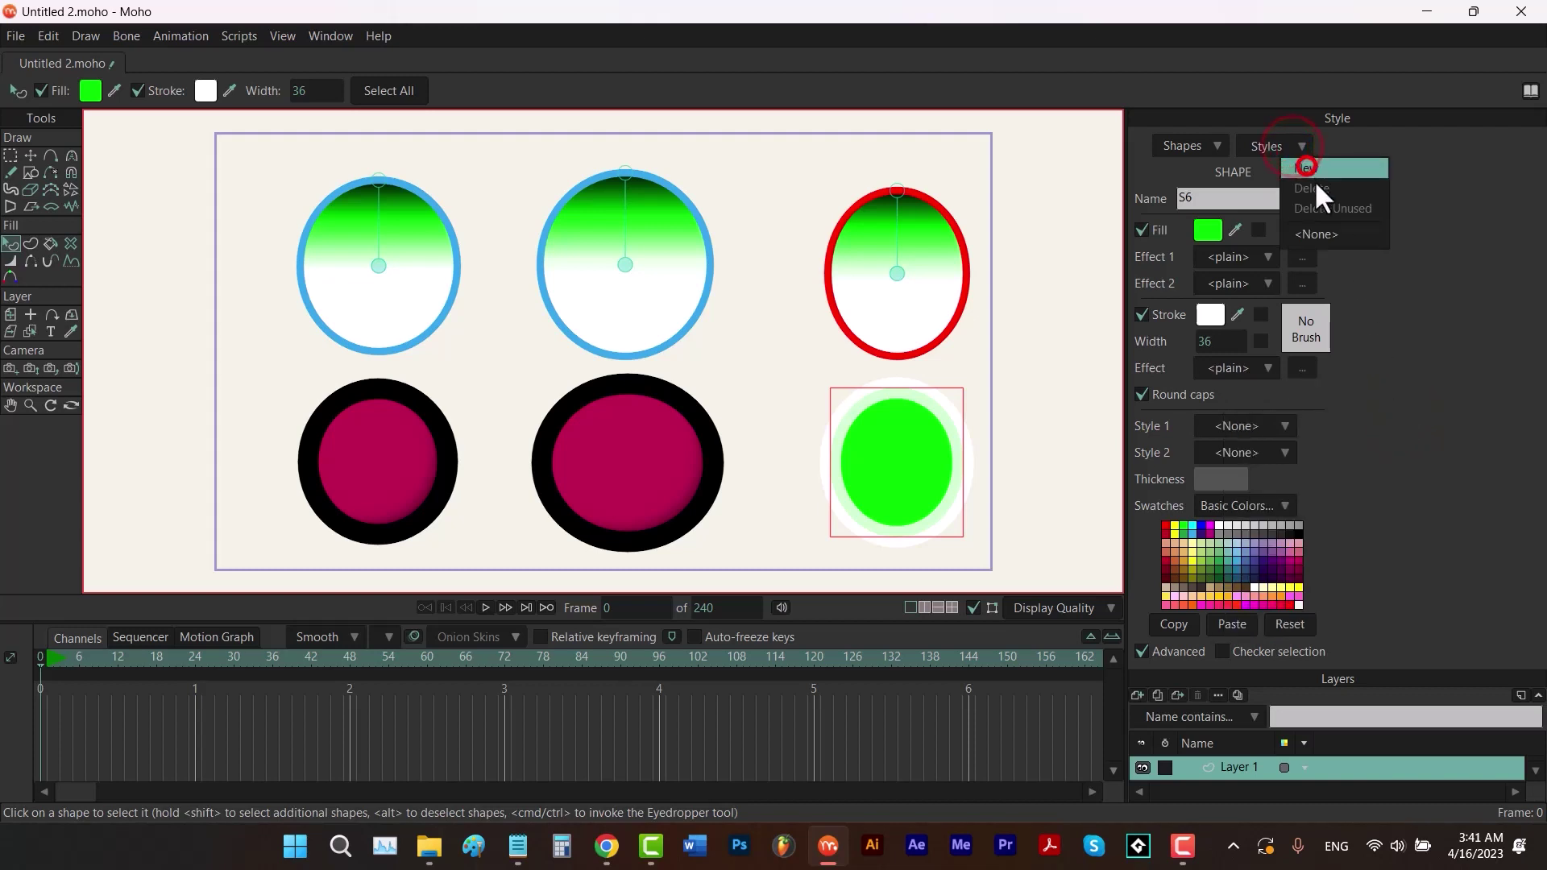
left_click(1310, 172)
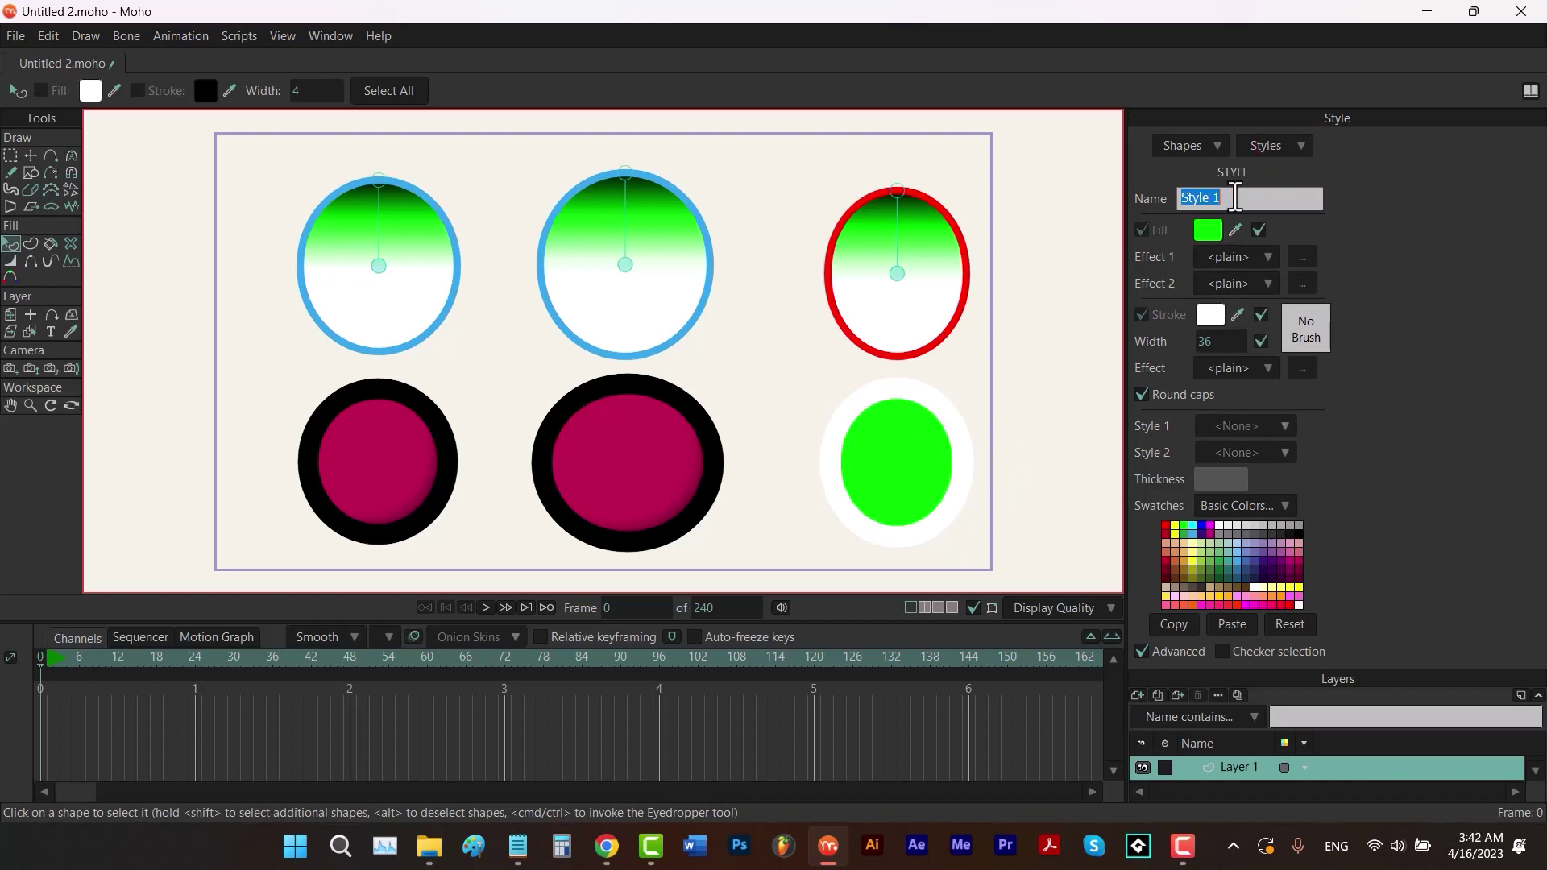
left_click(1217, 146)
left_click(1223, 186)
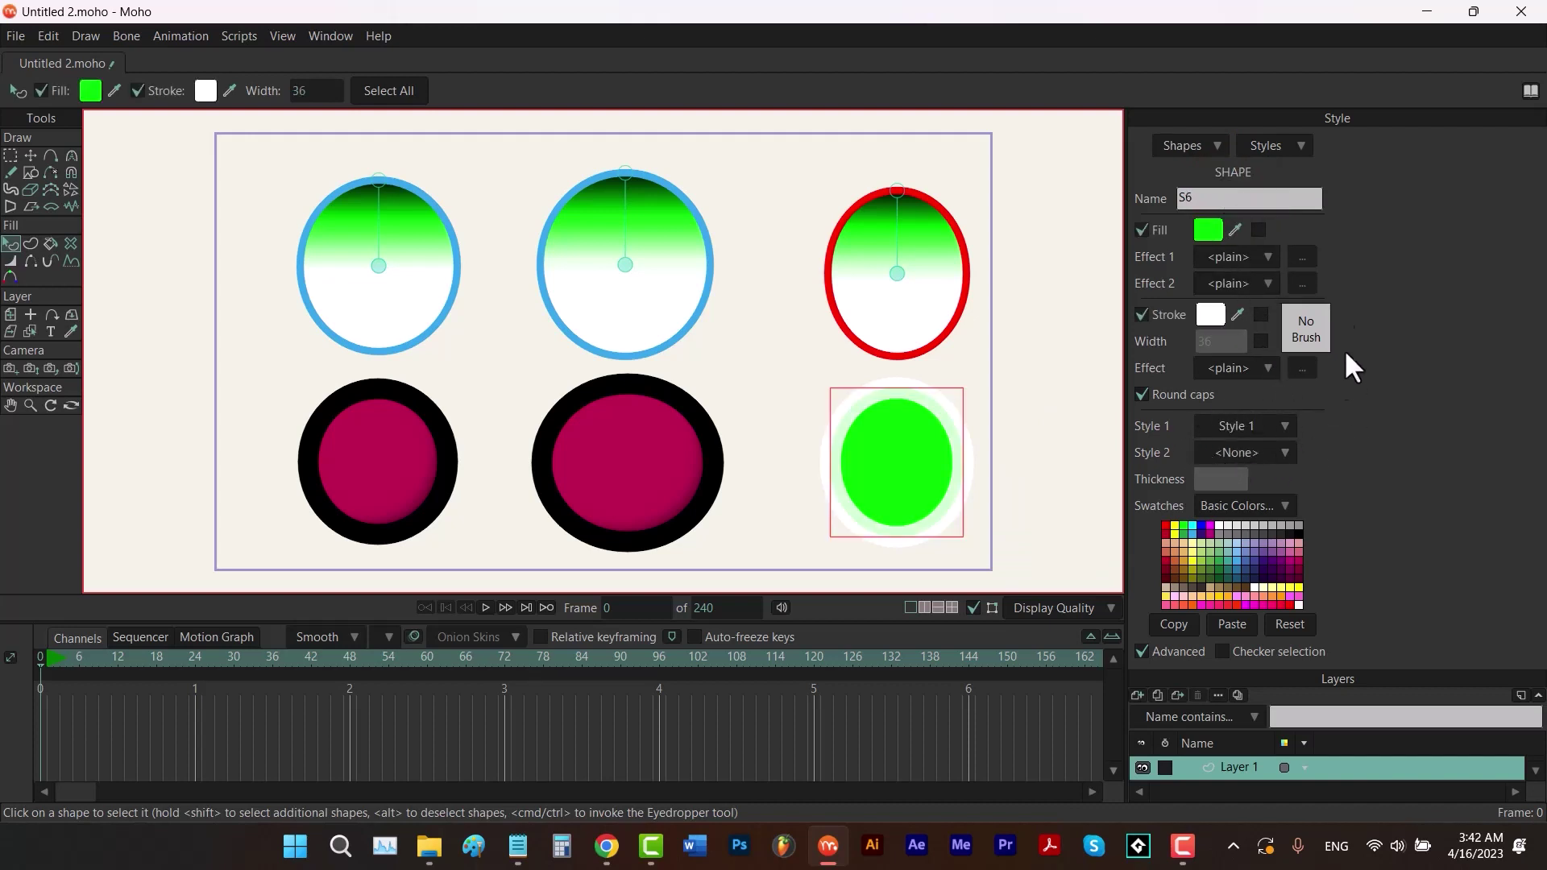
Set the stroke effect of Style 1 to Shaded with the offered settings.
left_click(1278, 145)
left_click(1312, 247)
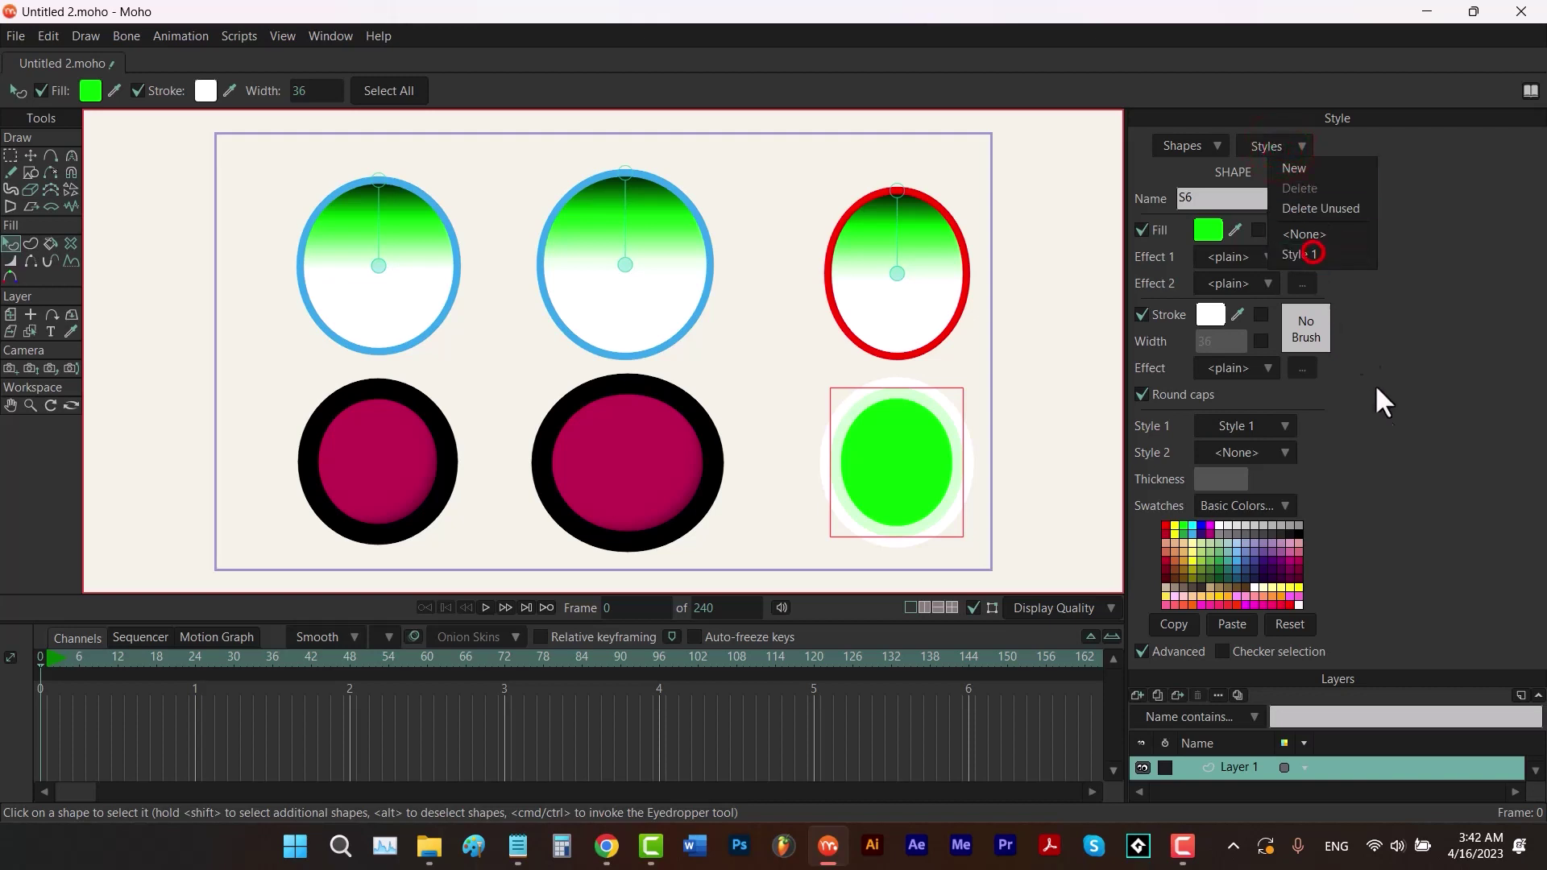
left_click(1257, 375)
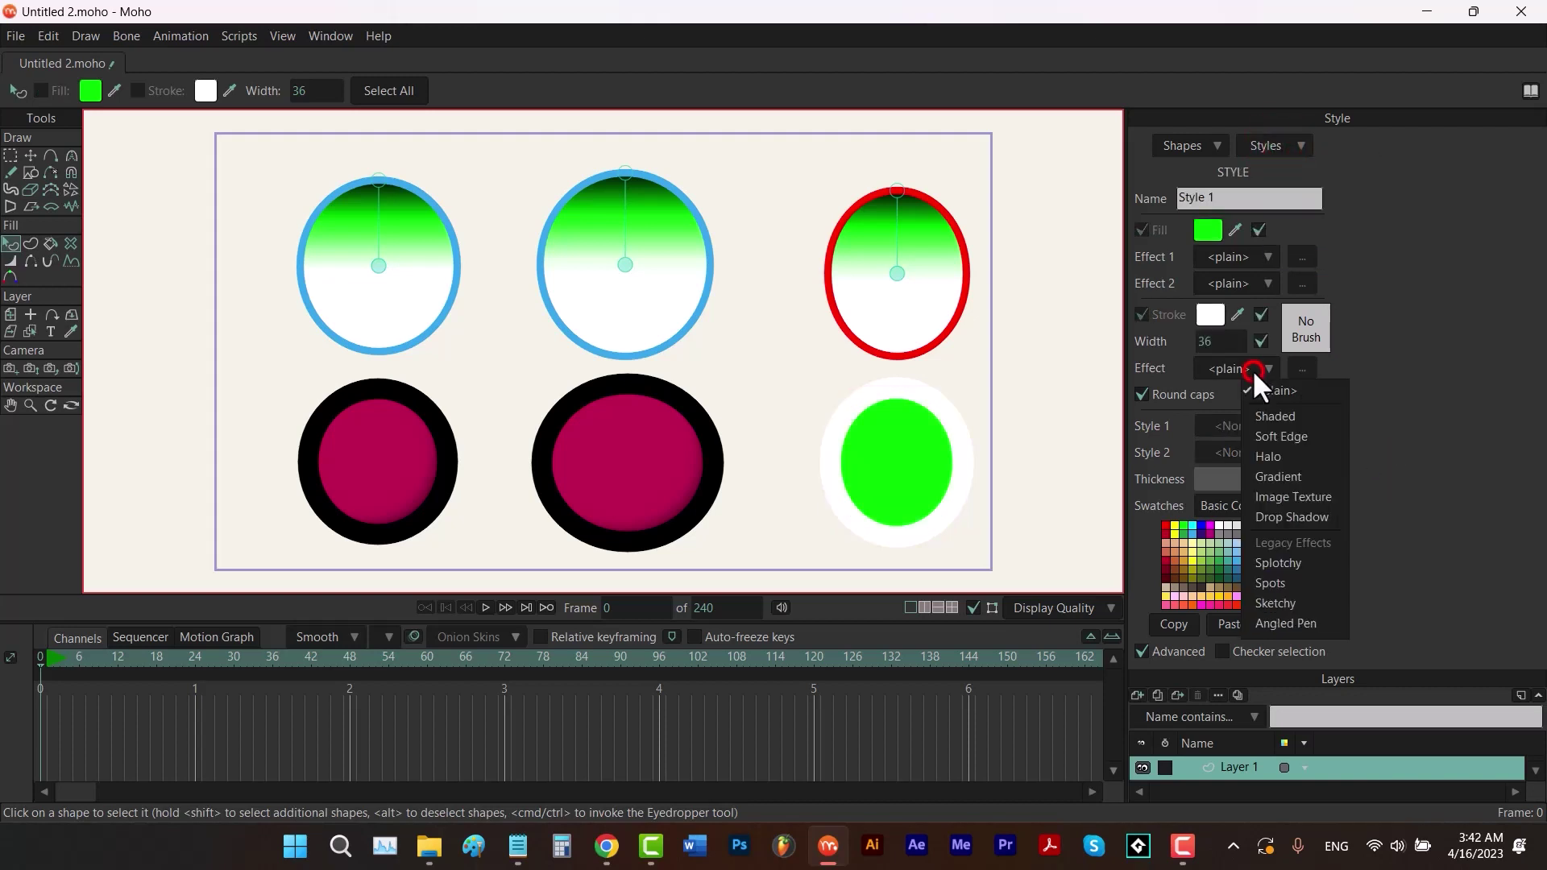
left_click(1293, 421)
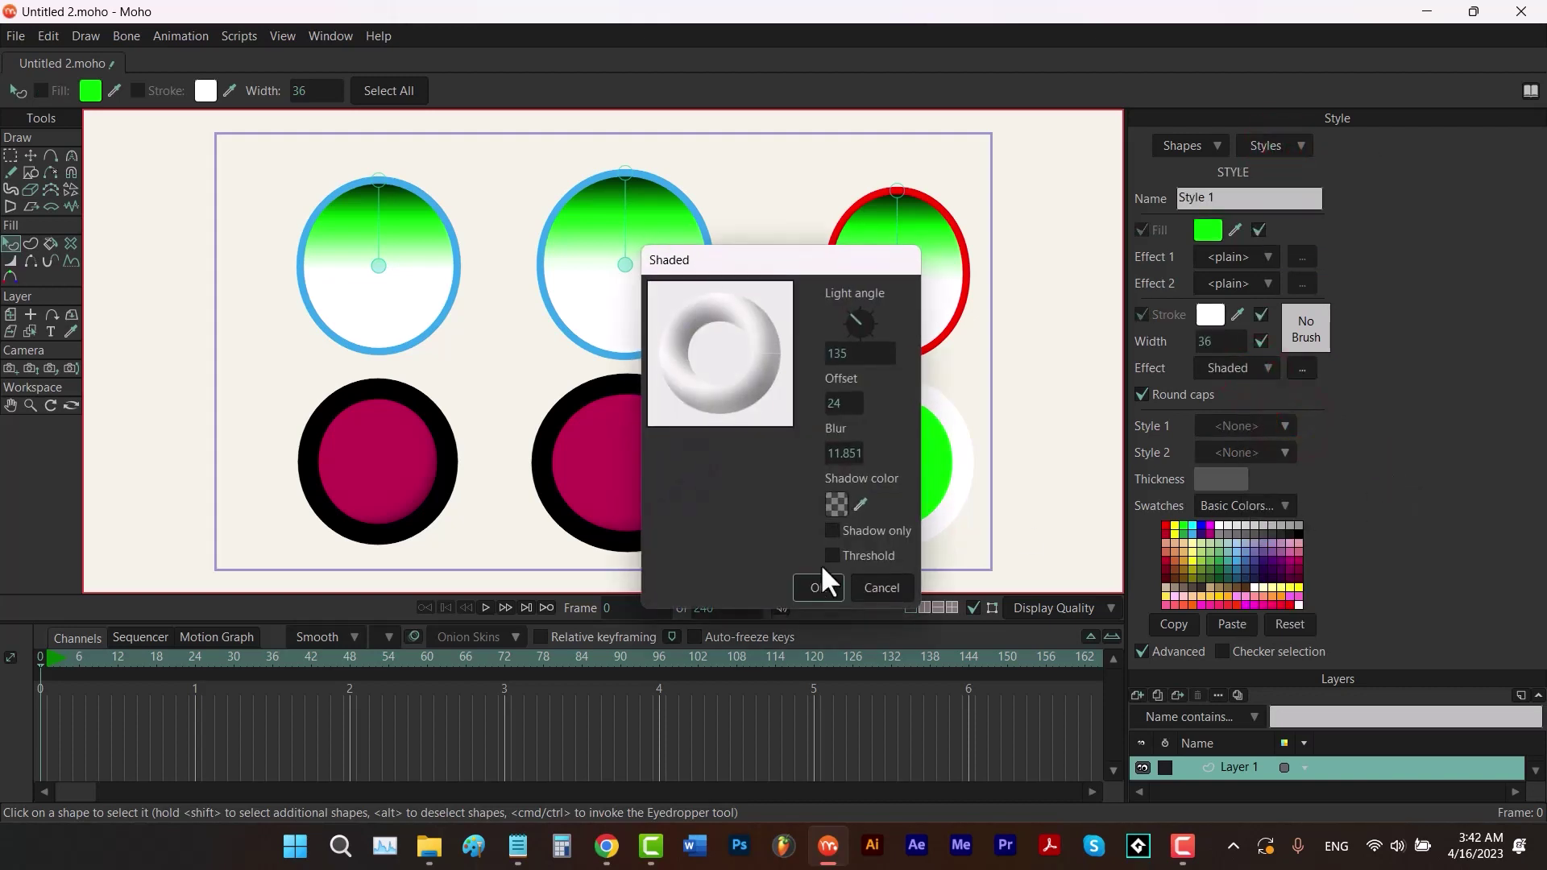
left_click(835, 585)
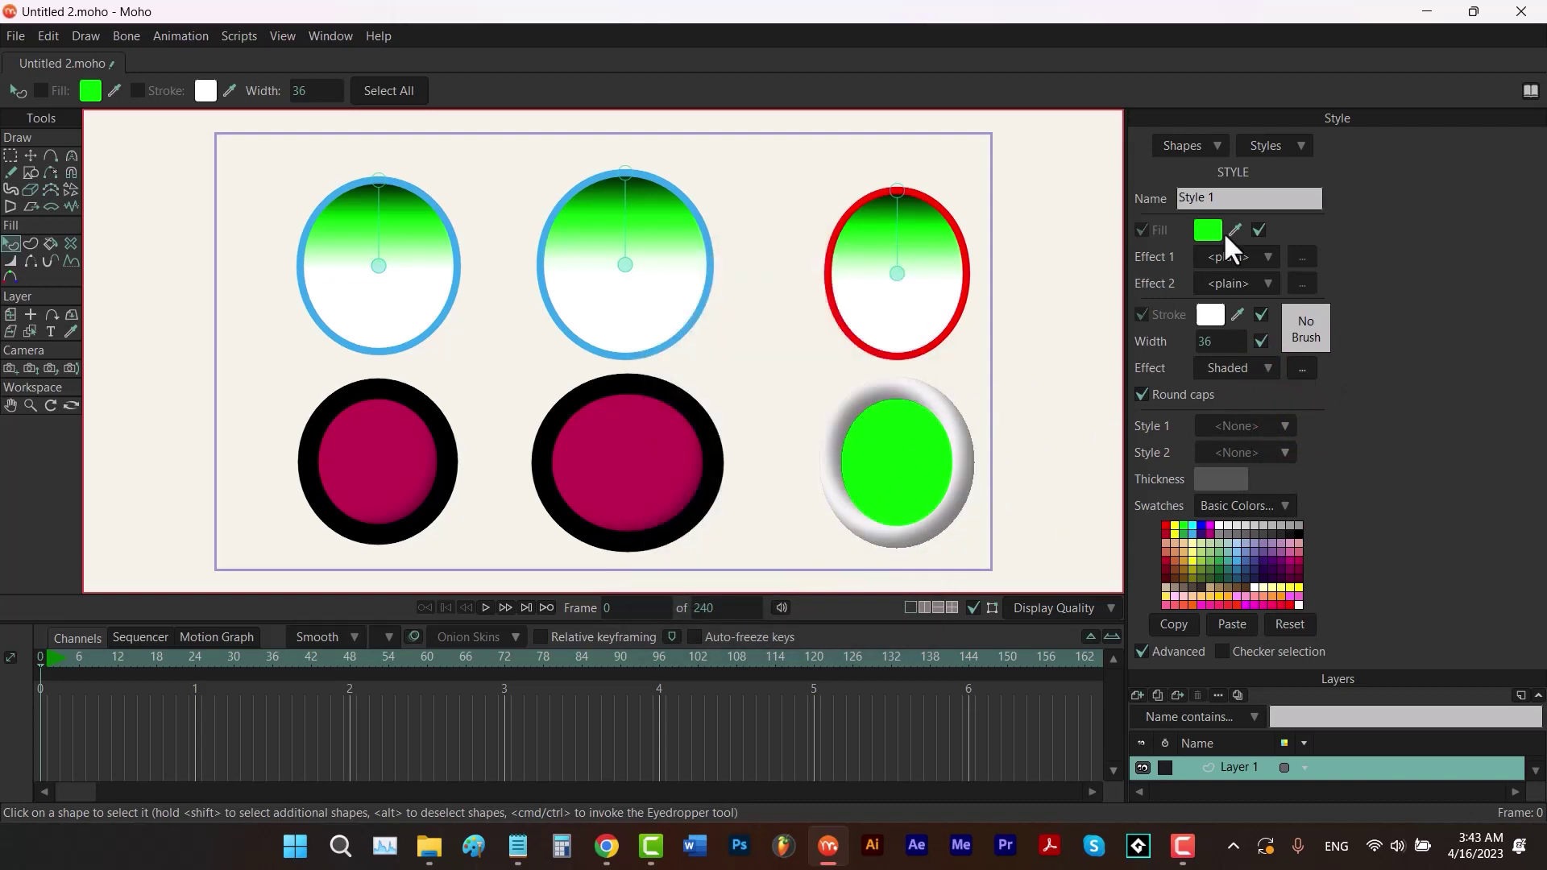
Create another new style from Style 1 and assign it as the second style of shape S6.
left_click(1278, 145)
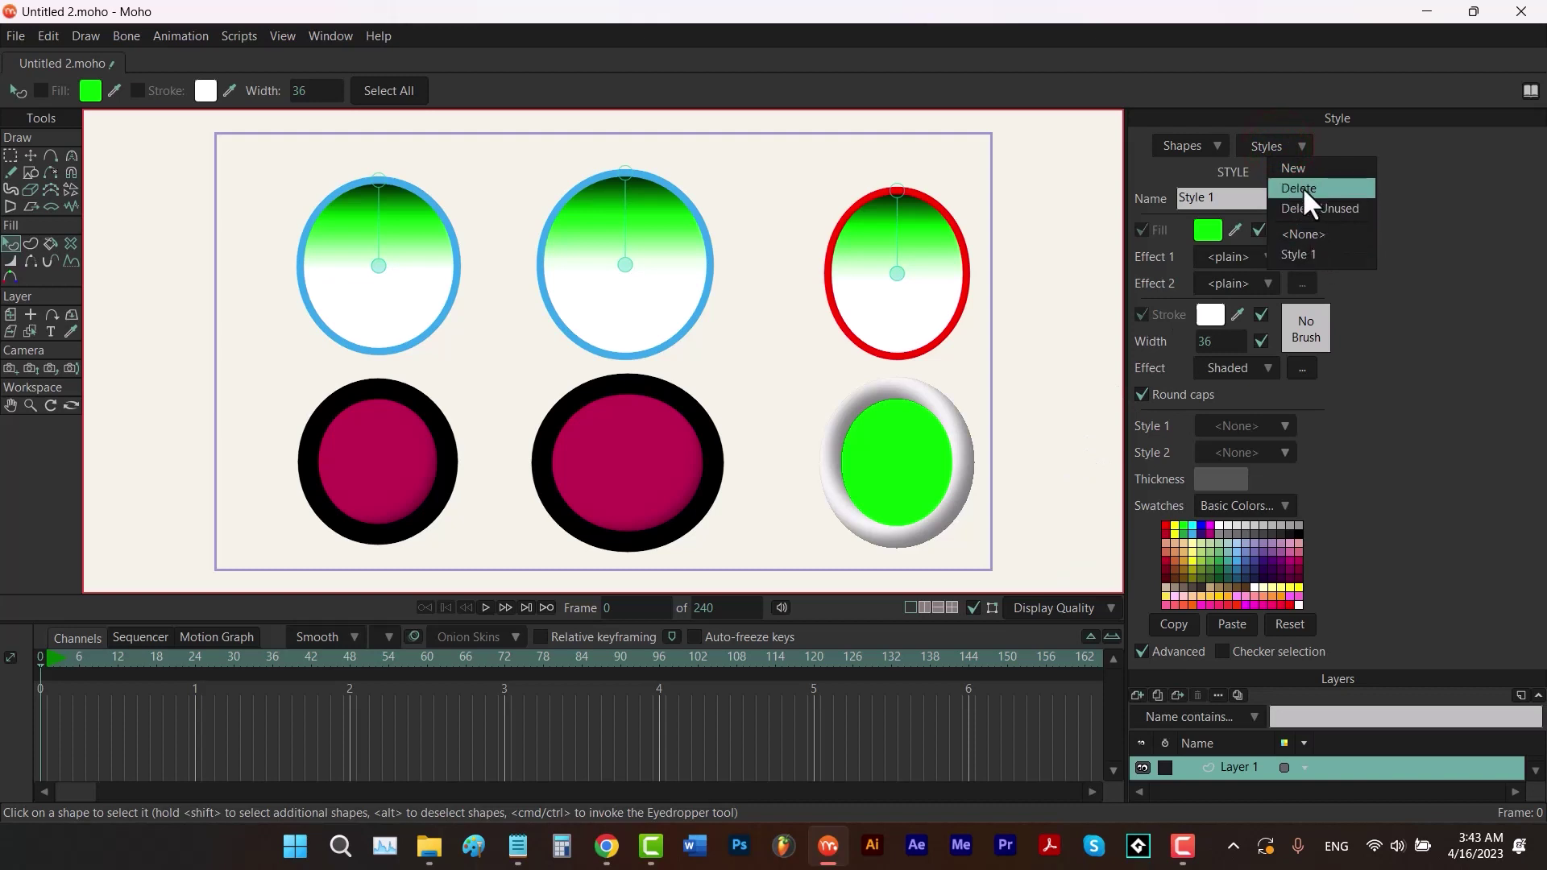
left_click(1302, 171)
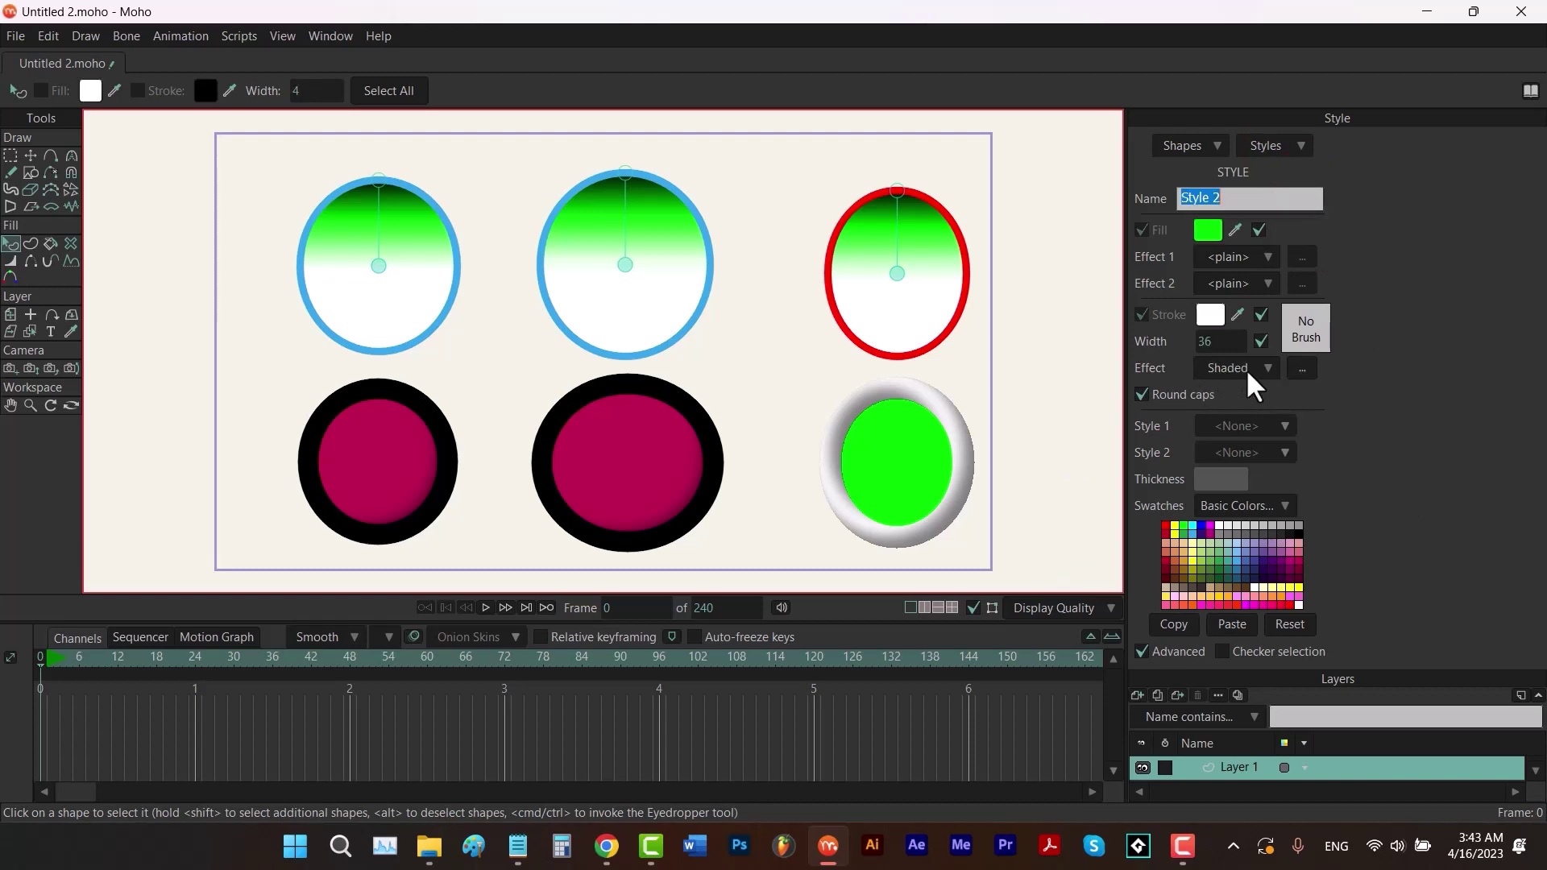
left_click(1176, 145)
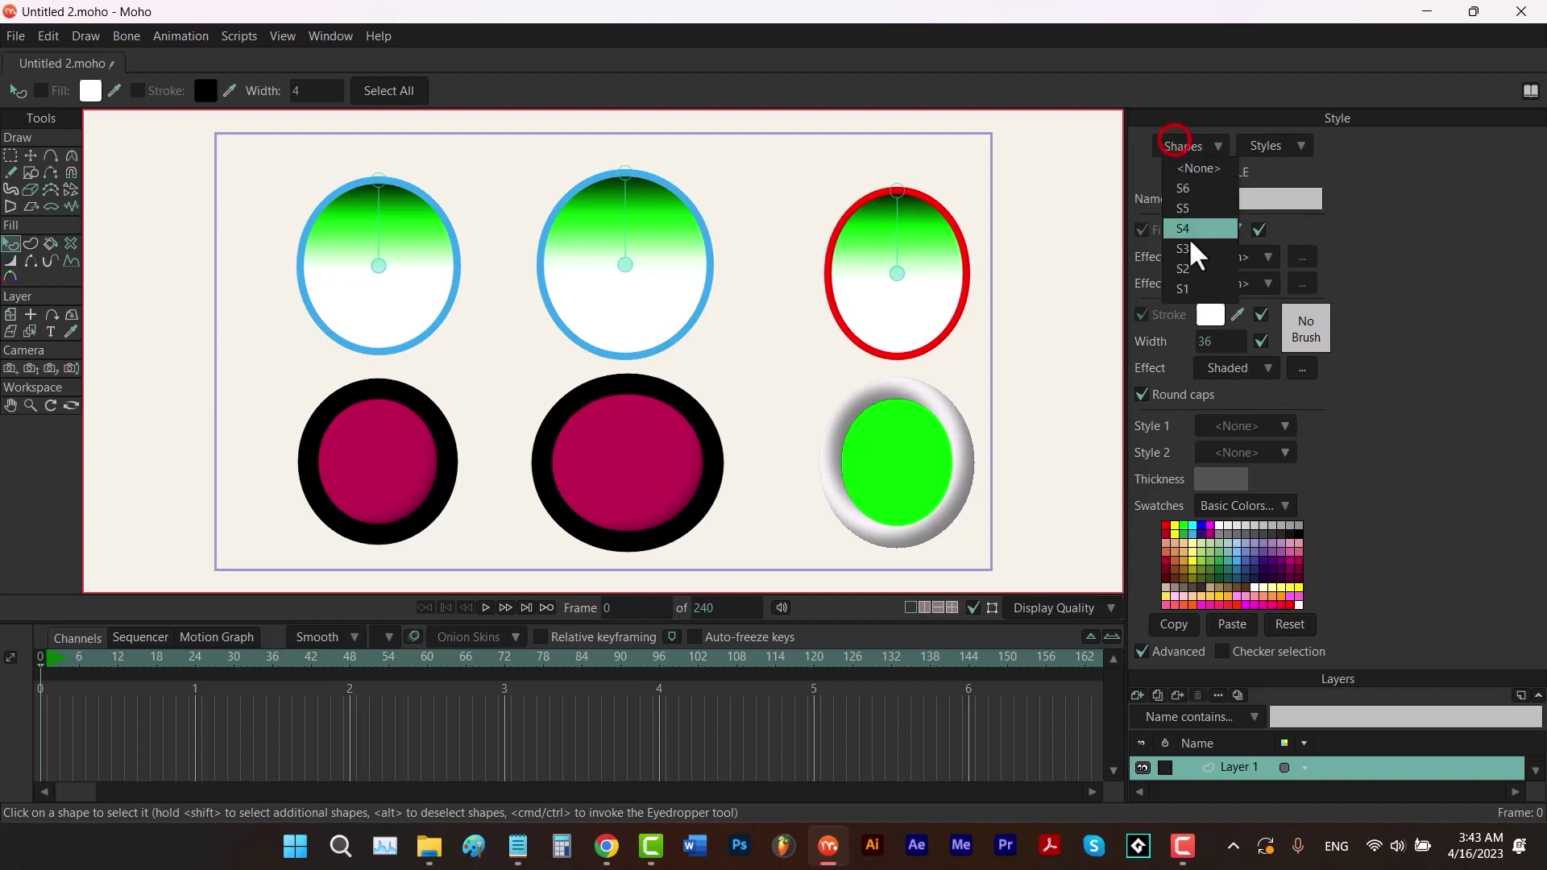
left_click(1184, 189)
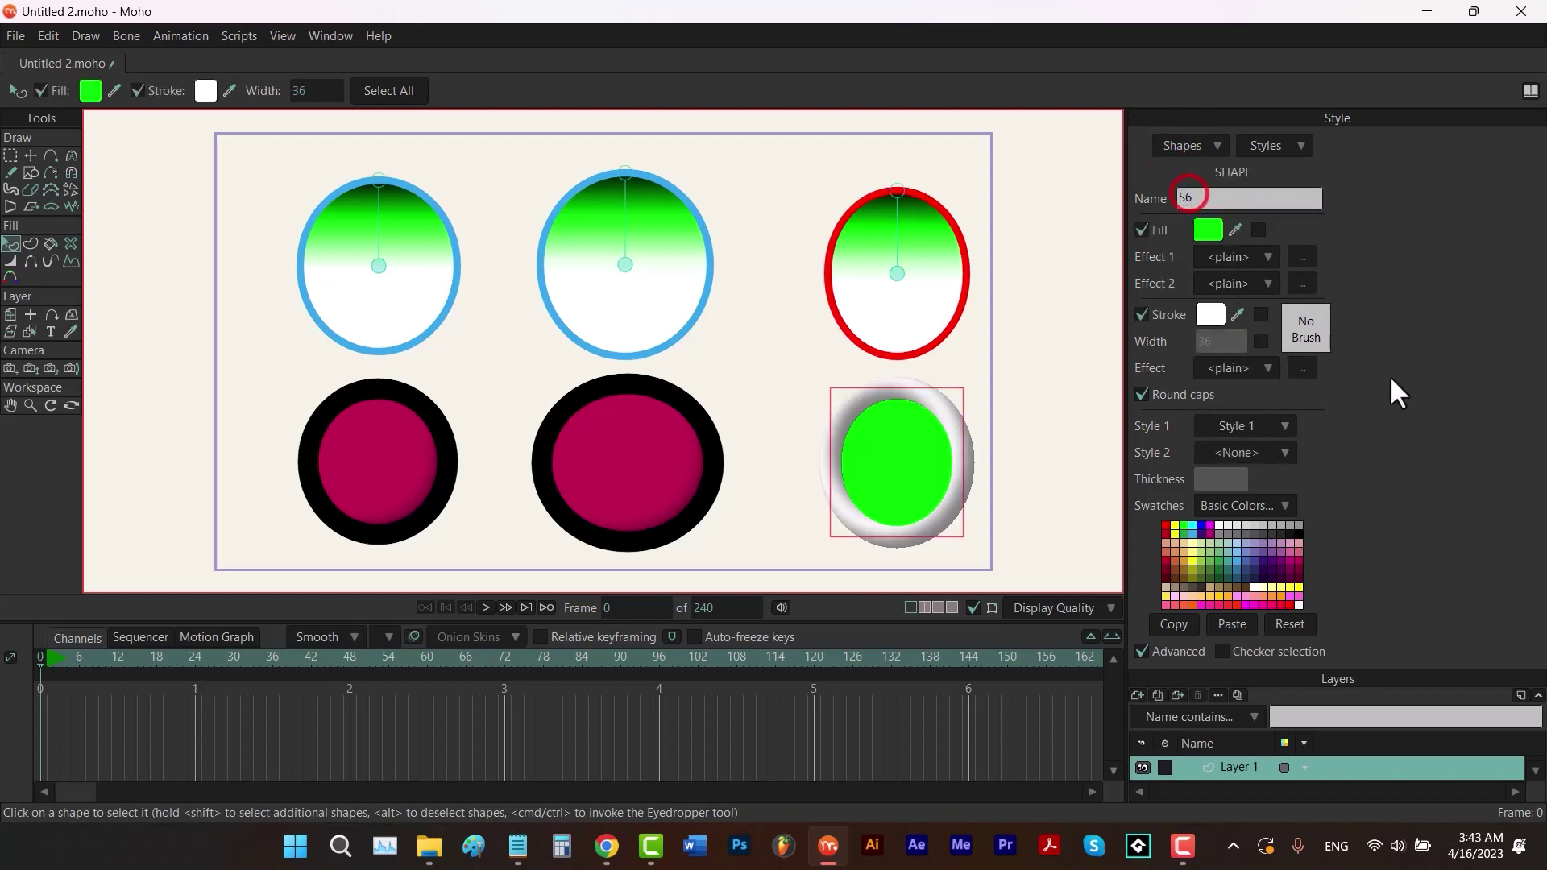
left_click(1258, 454)
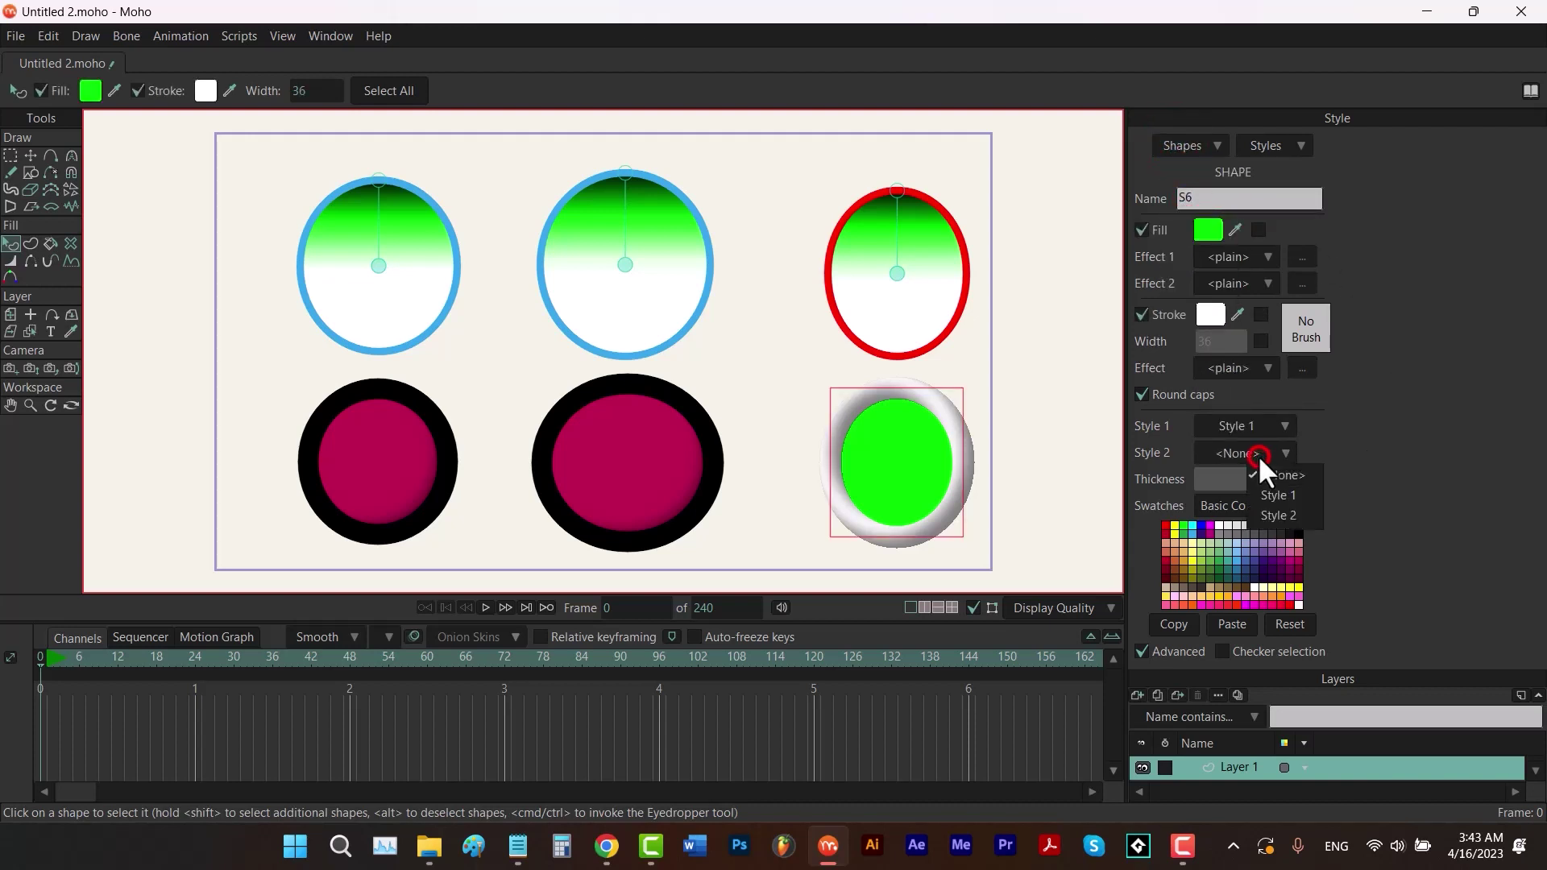
left_click(1287, 512)
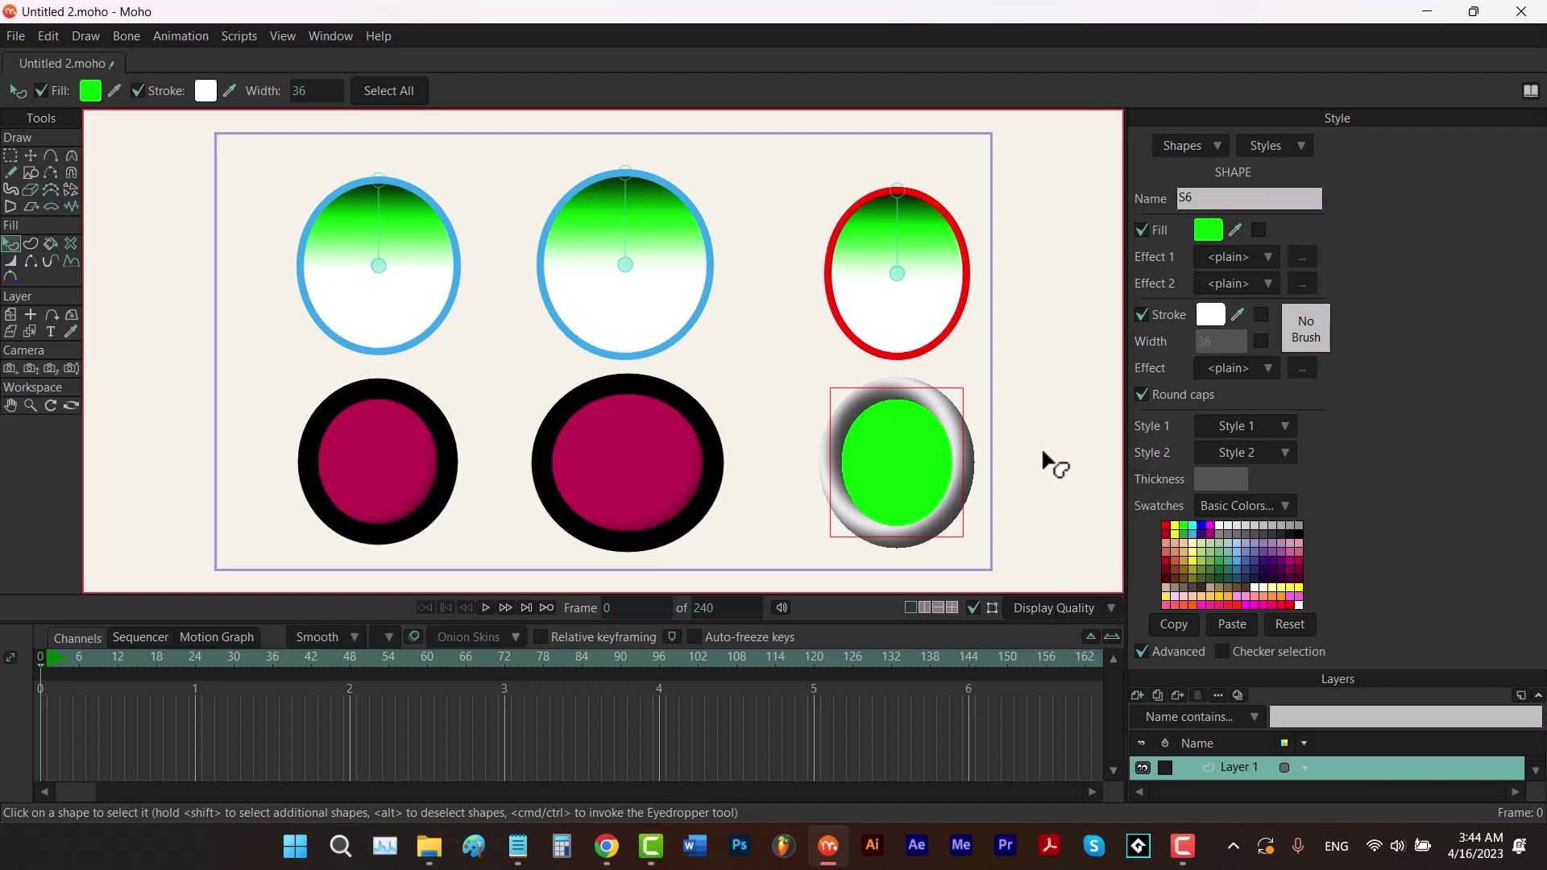
Select all the points on the layer and delete every oval from the canvas.
key("t")
key("ctrl+a")
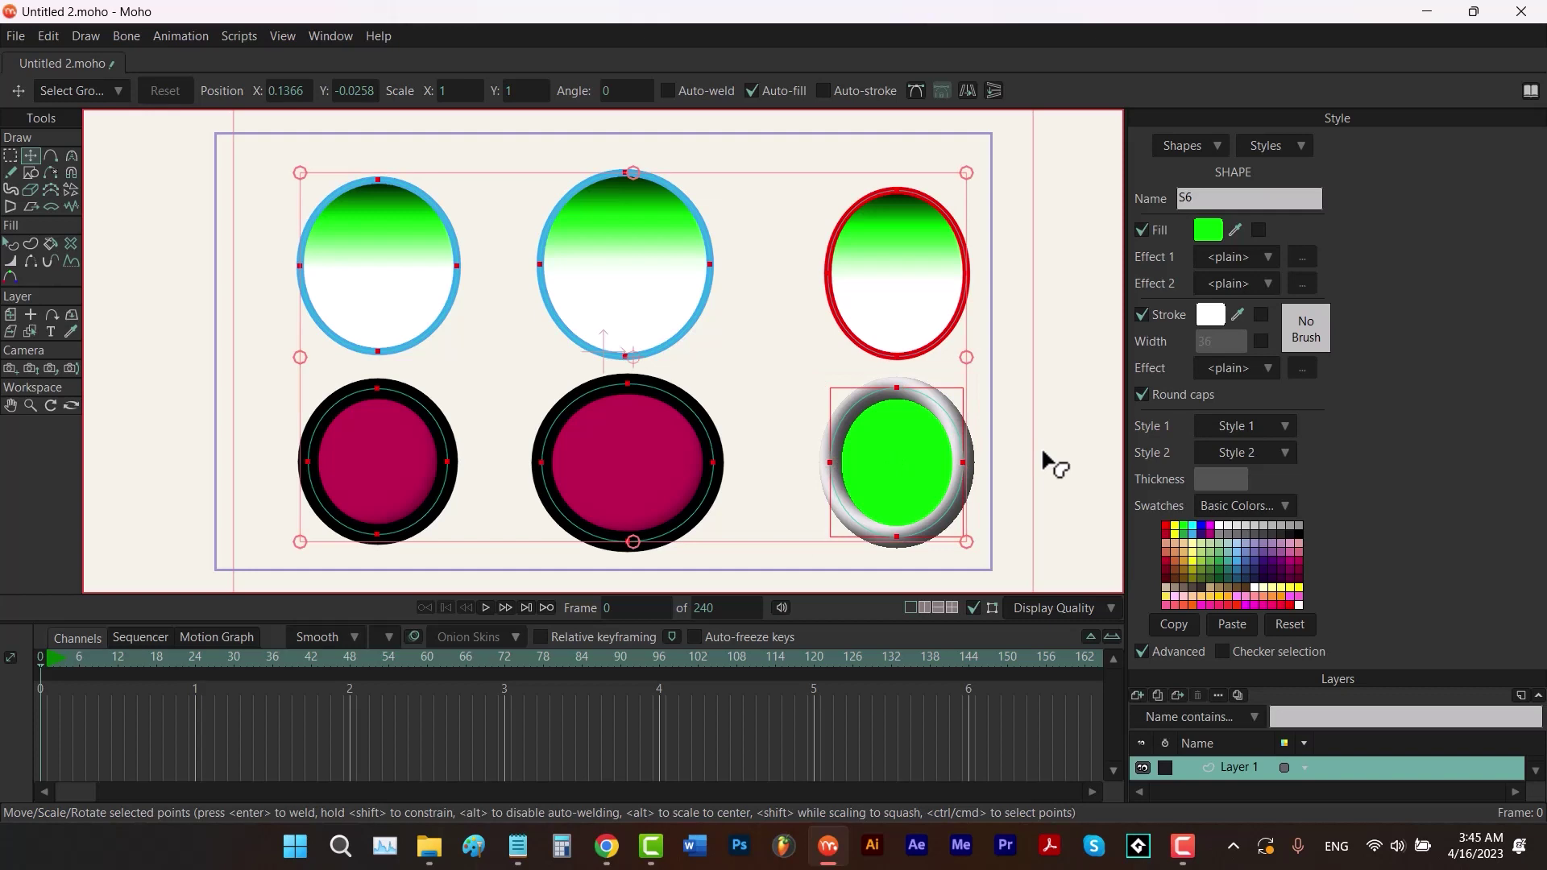
key("Delete")
key("g")
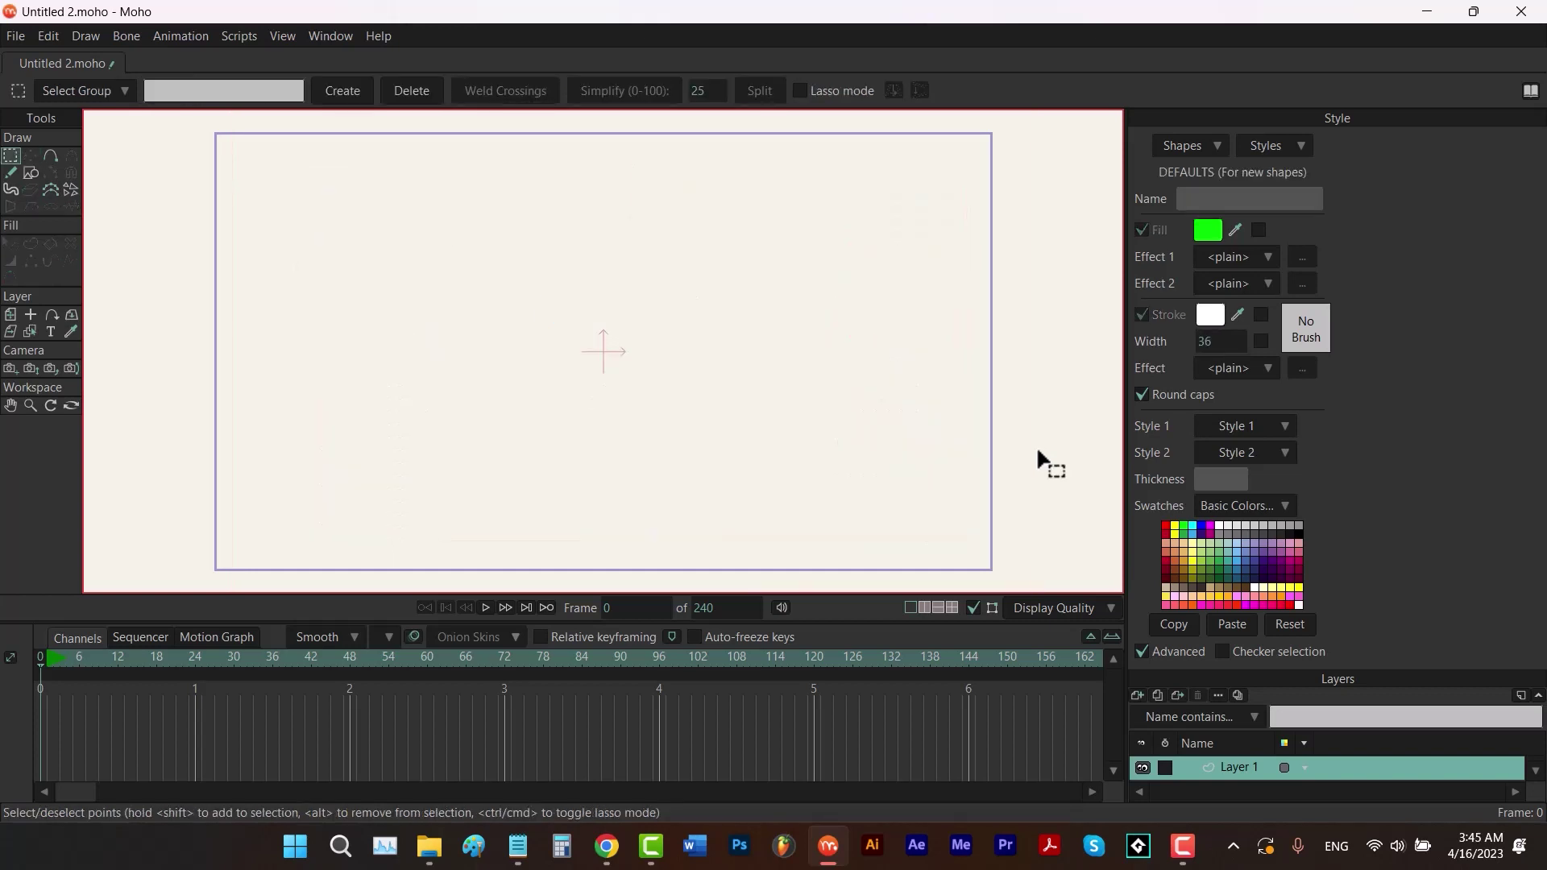
Draw one wide oval across the canvas centre and pull a new point on its upper-left edge inward to form a bean shape.
key("r")
left_click_drag(829, 228, 405, 472)
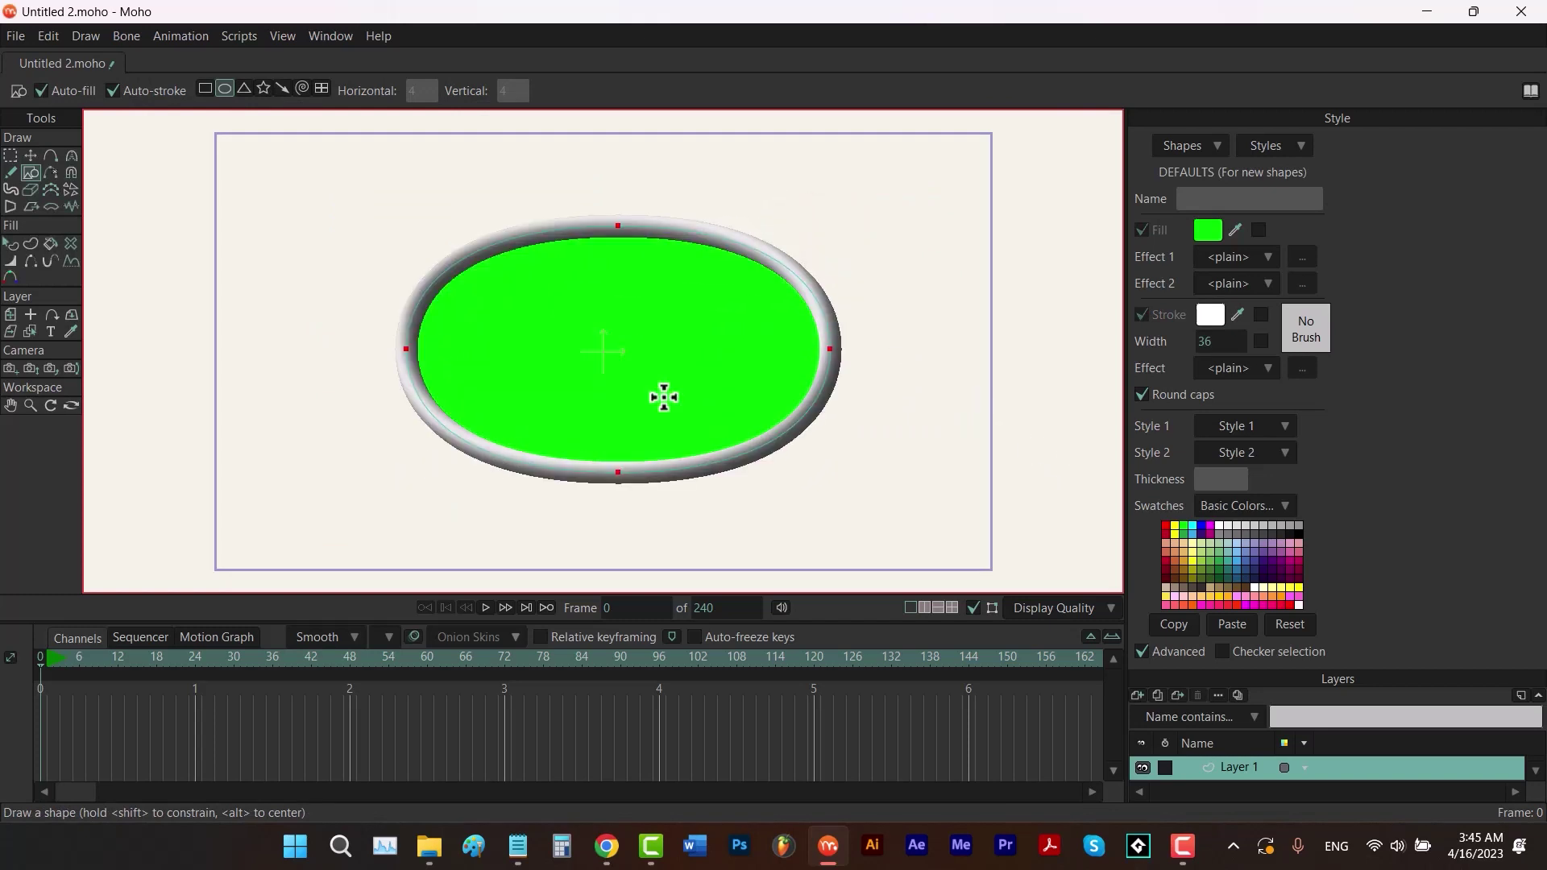
key("a")
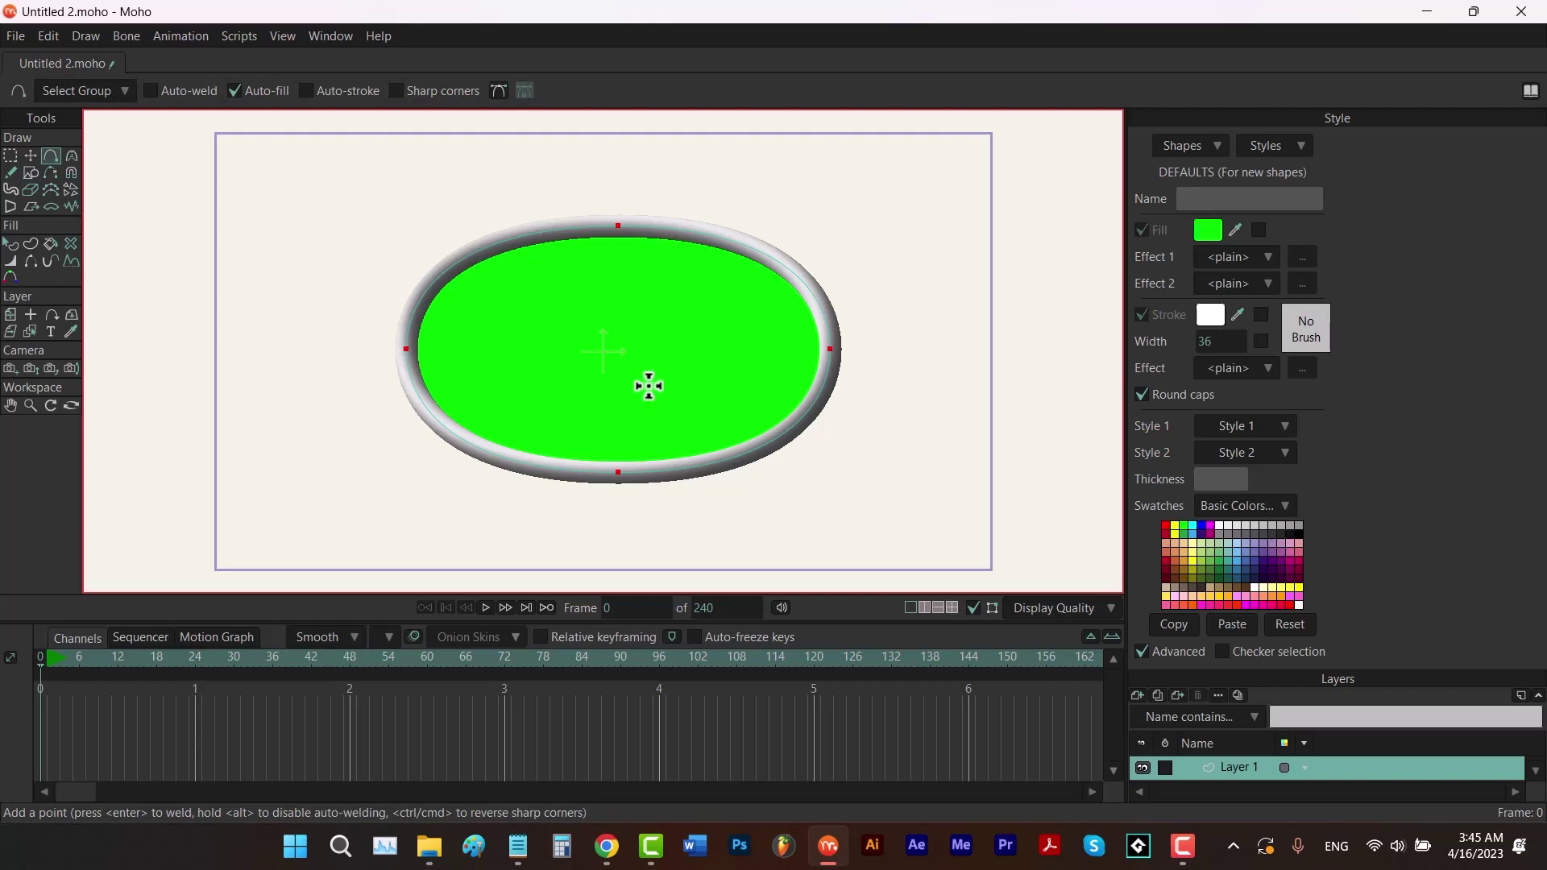
mouse_move(493, 243)
left_mouse_down()
mouse_move(518, 303)
mouse_move(577, 345)
mouse_move(562, 341)
left_mouse_up()
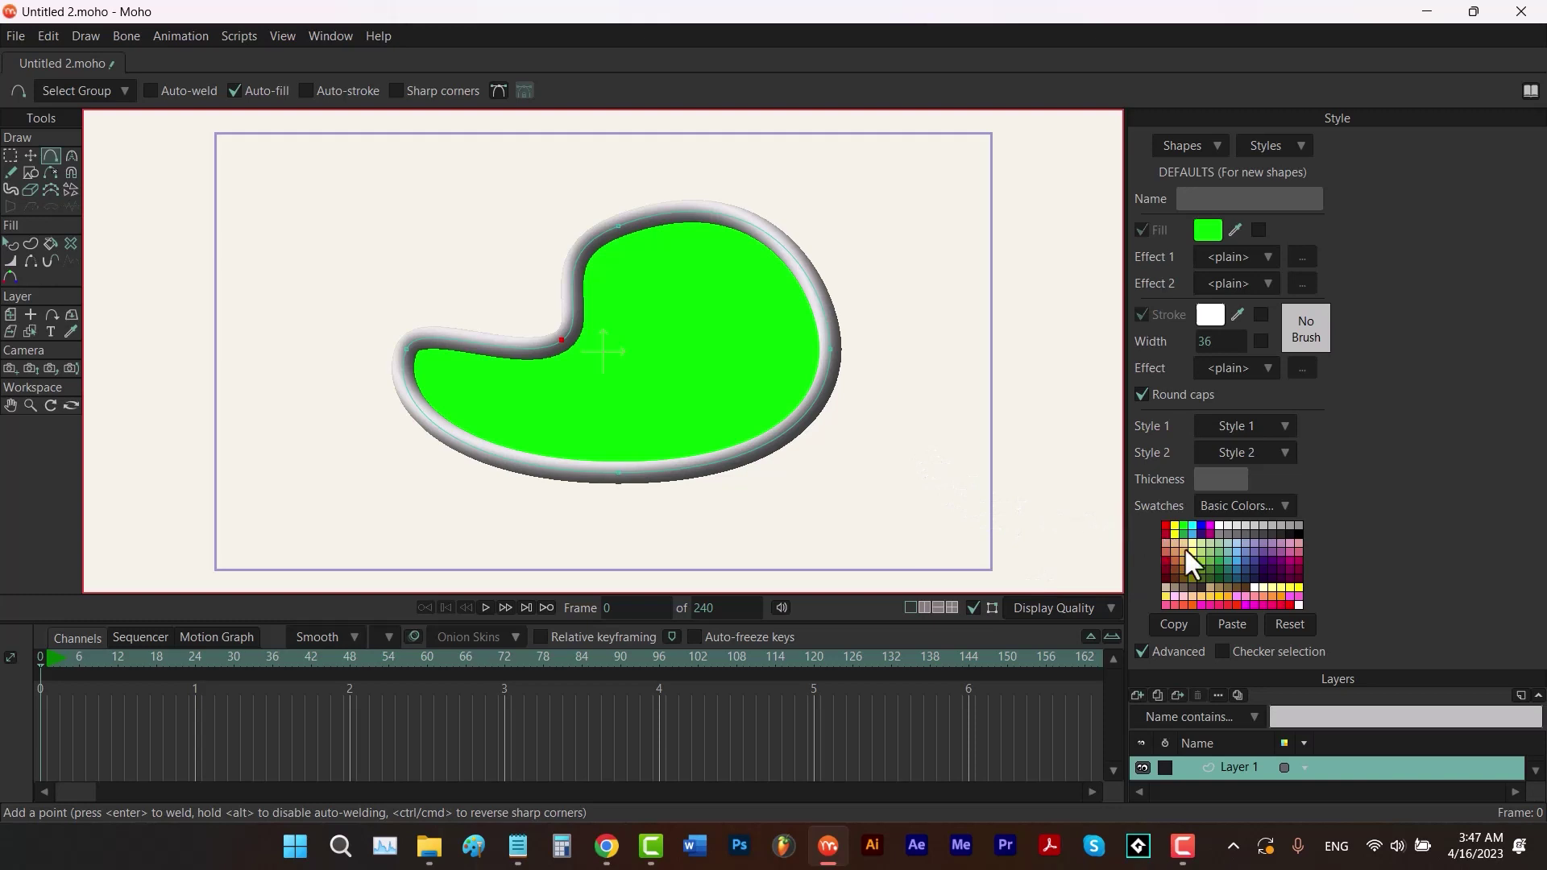
Set the 3D conversion of Layer 1 to Inflate in its layer settings.
double_click(1252, 765)
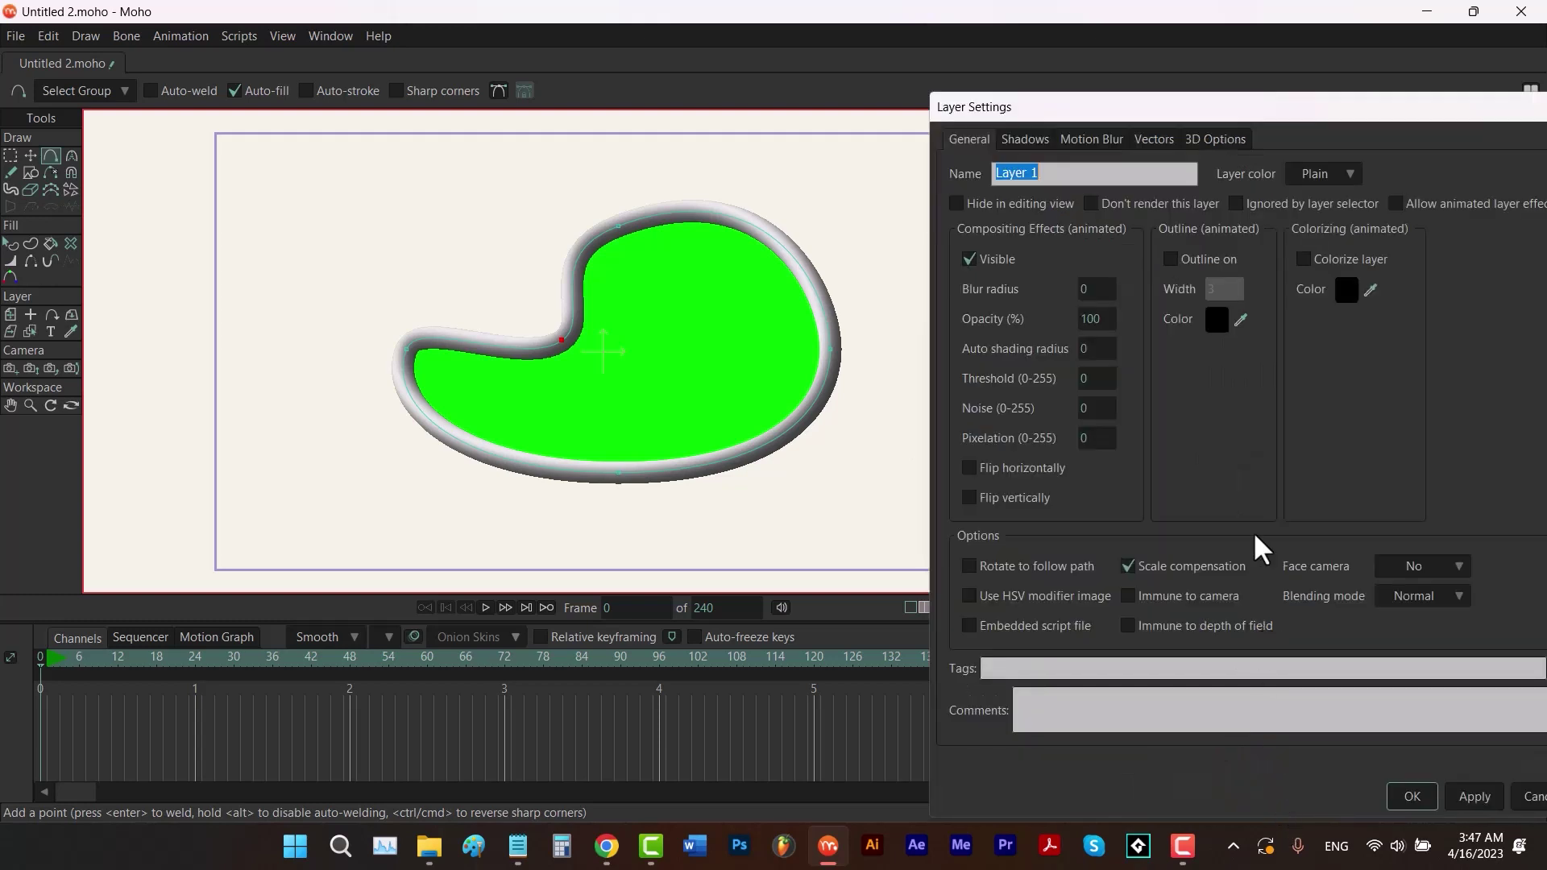
left_click(1212, 140)
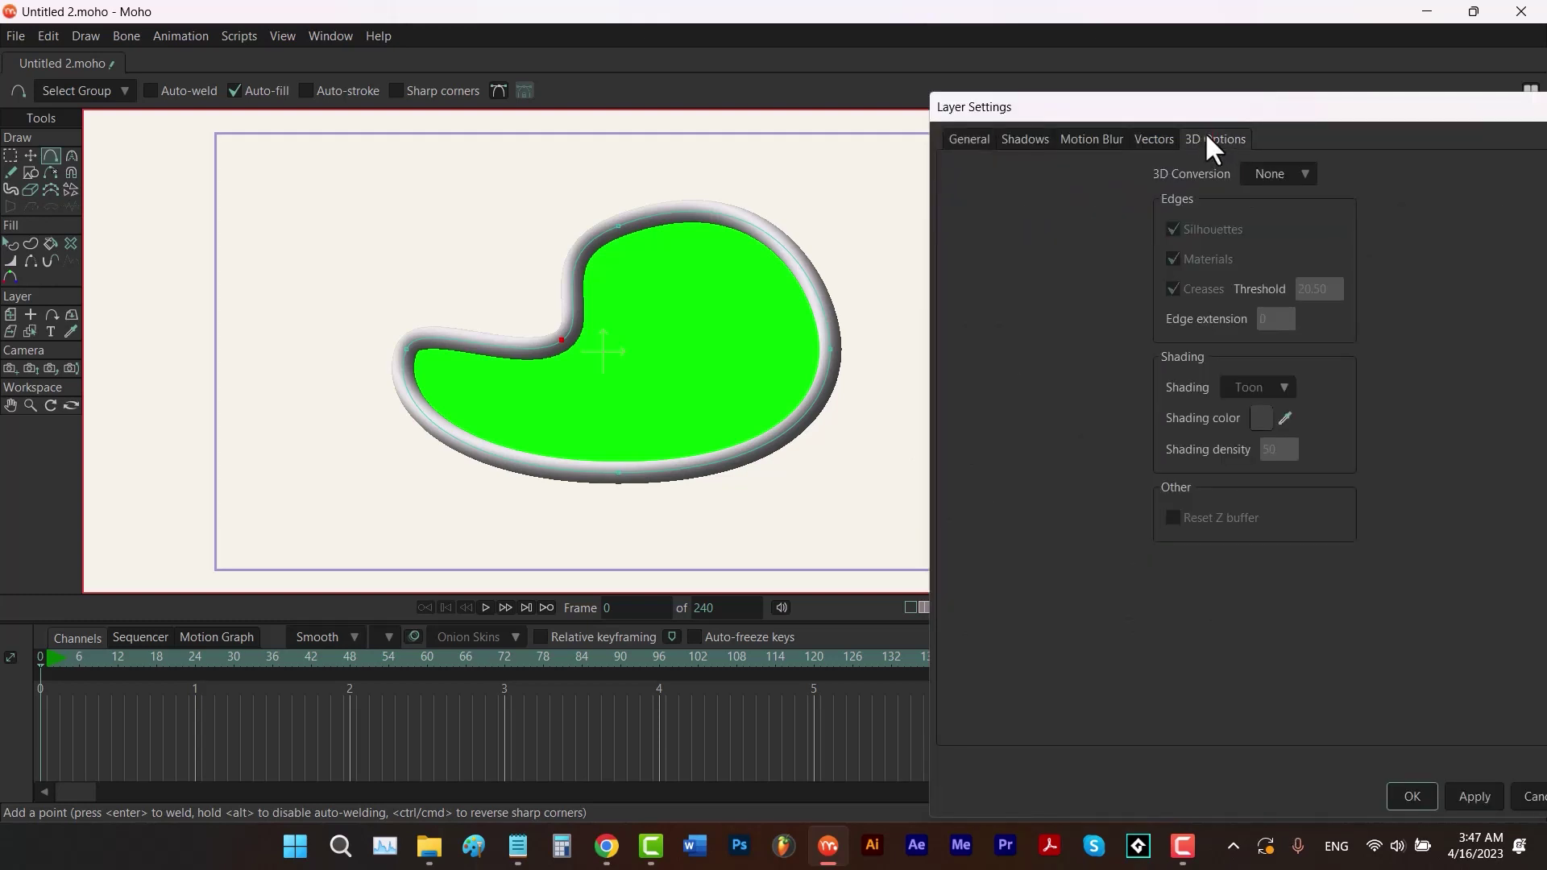
left_click(1258, 172)
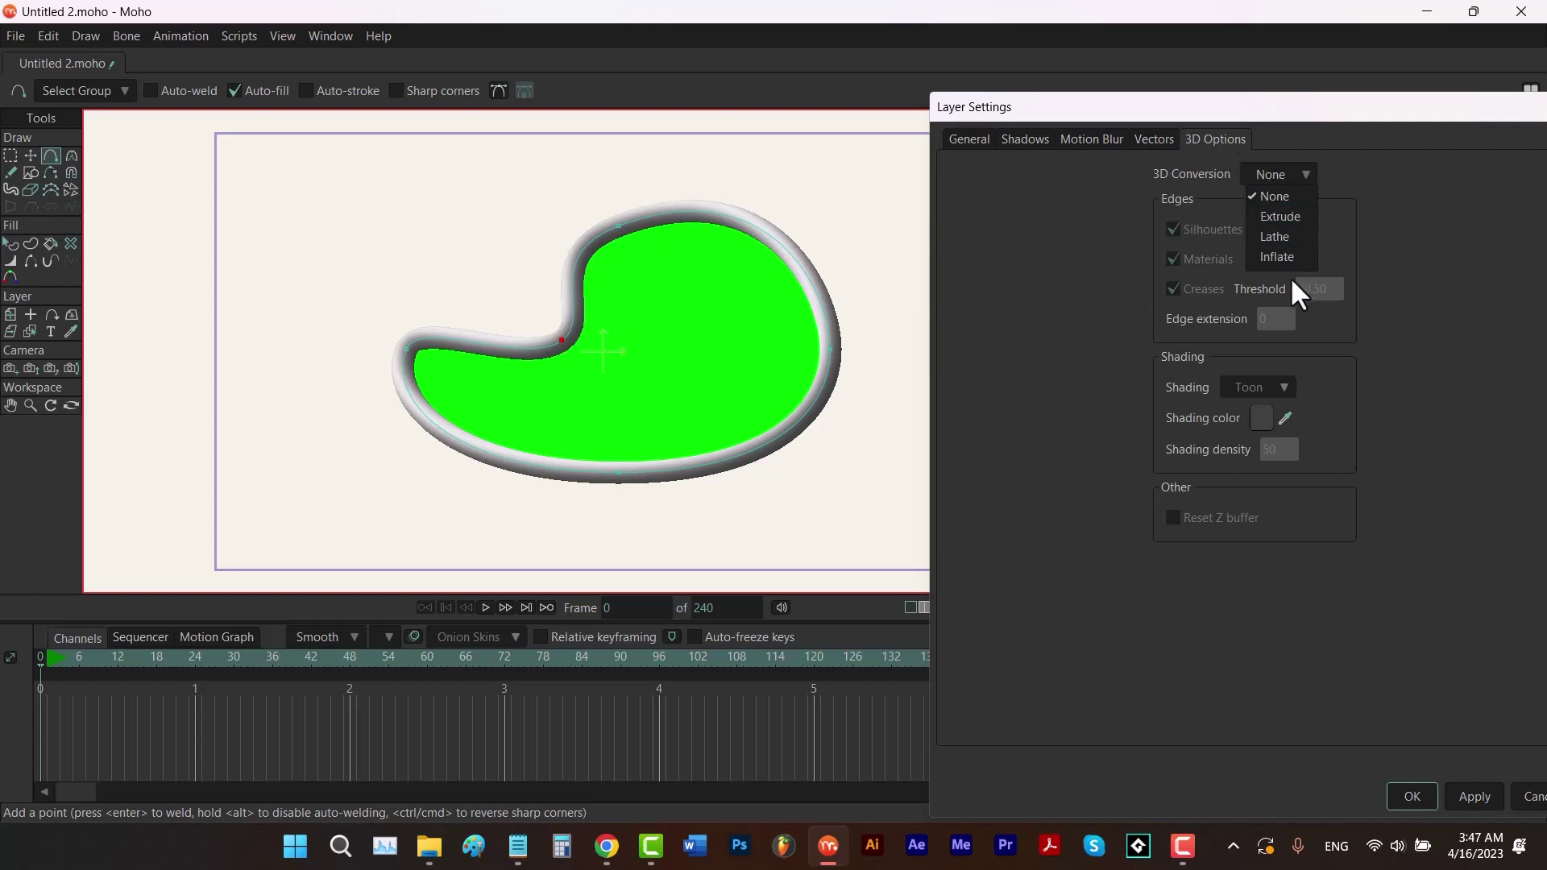
left_click(1281, 258)
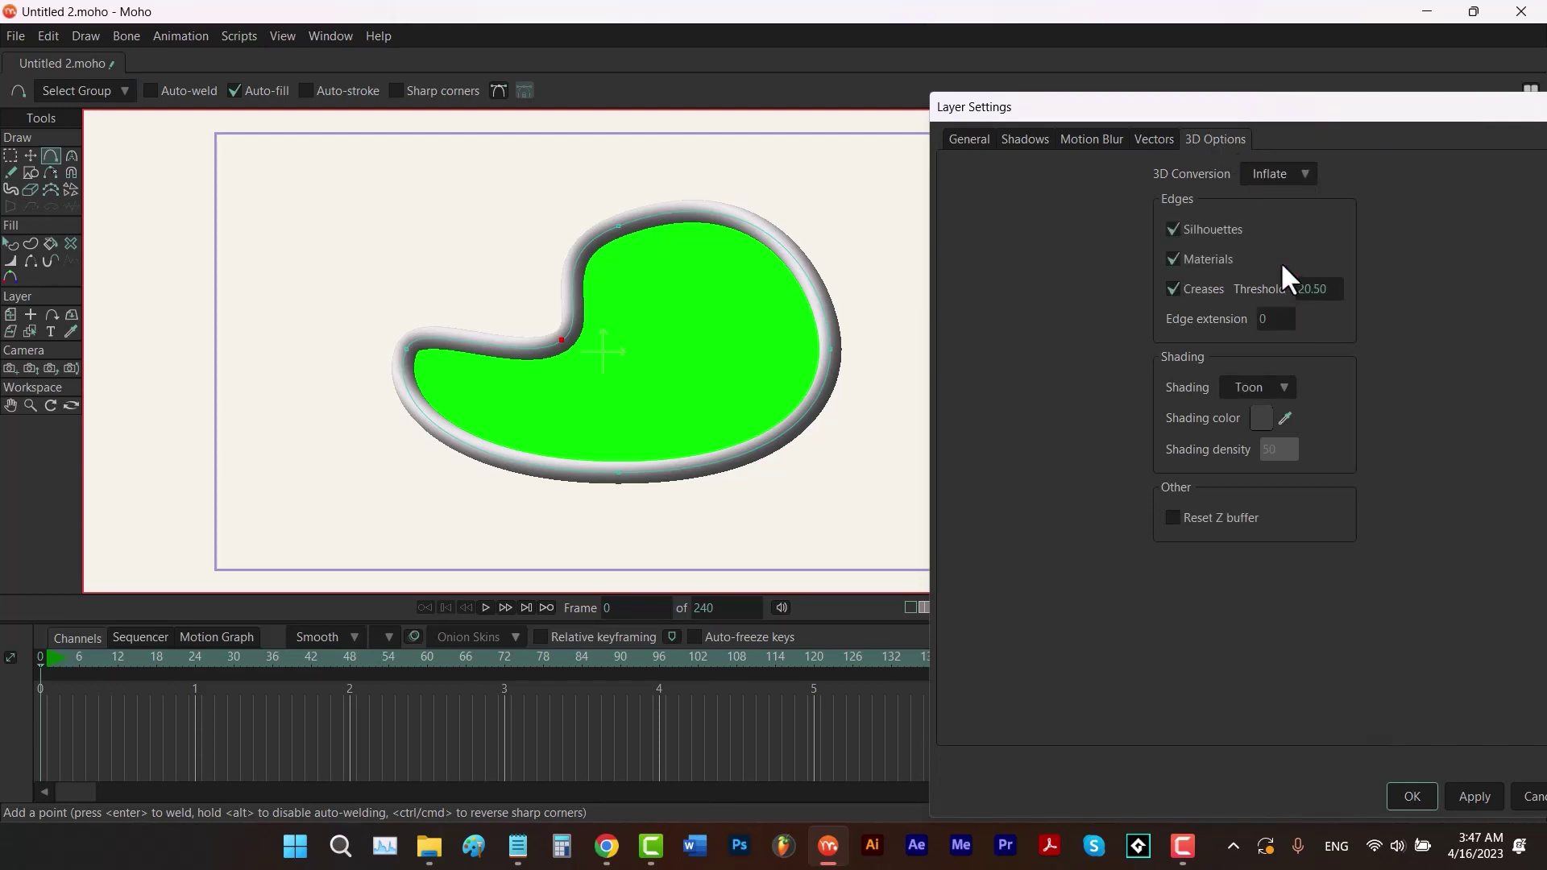
left_click(1422, 792)
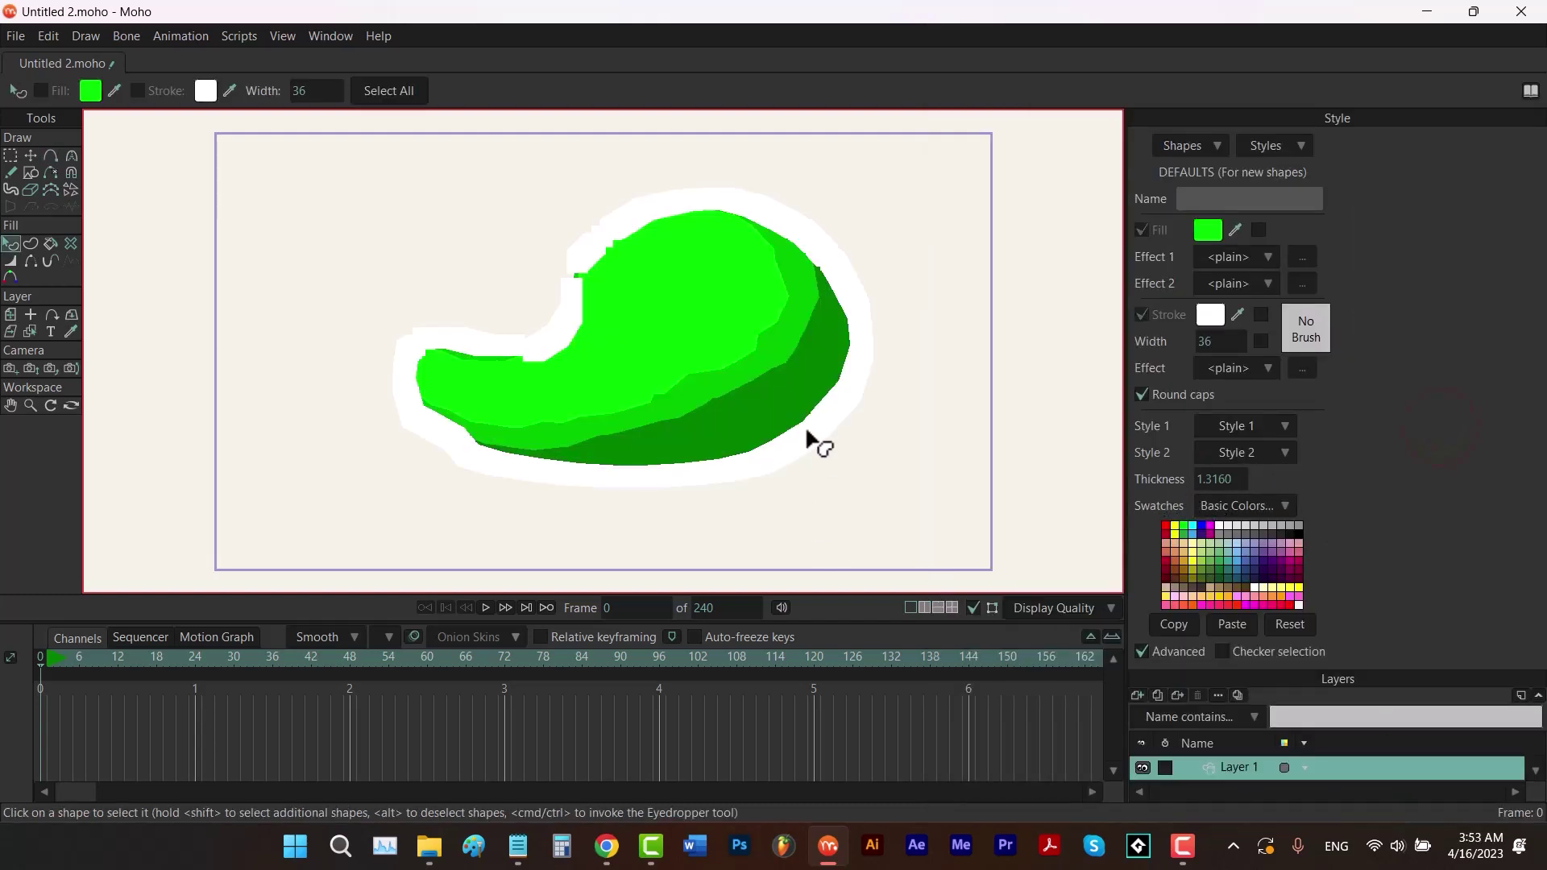
Set the inflated shape's thickness to 1.8 and render the current frame to check it, closing the preview.
left_click(798, 417)
left_click(1218, 479)
type("1.8")
key("Return")
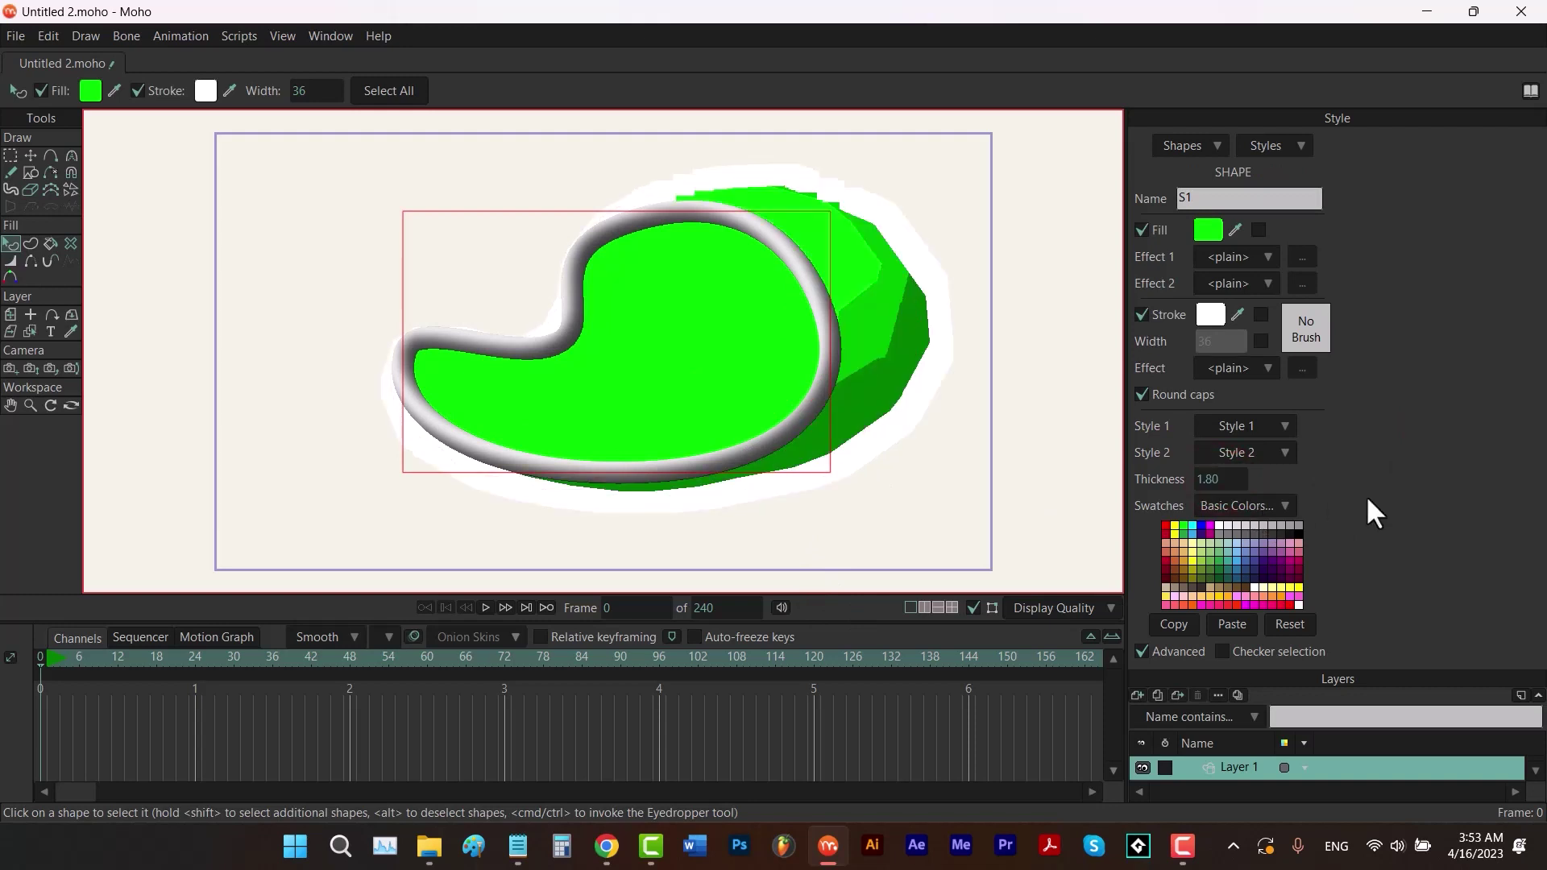
key("ctrl+r")
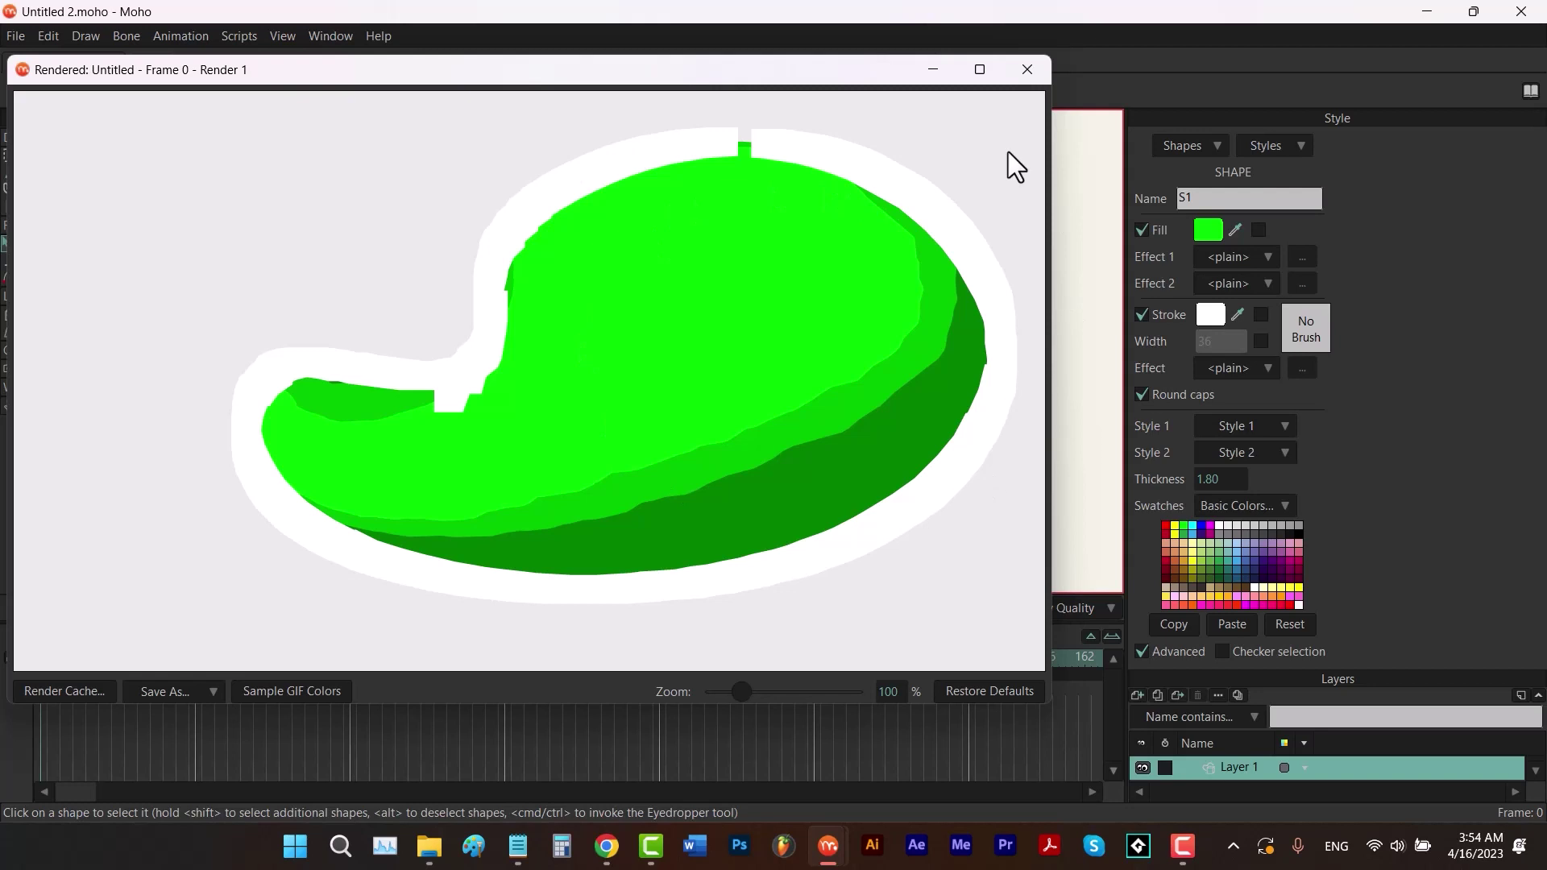
left_click(1026, 70)
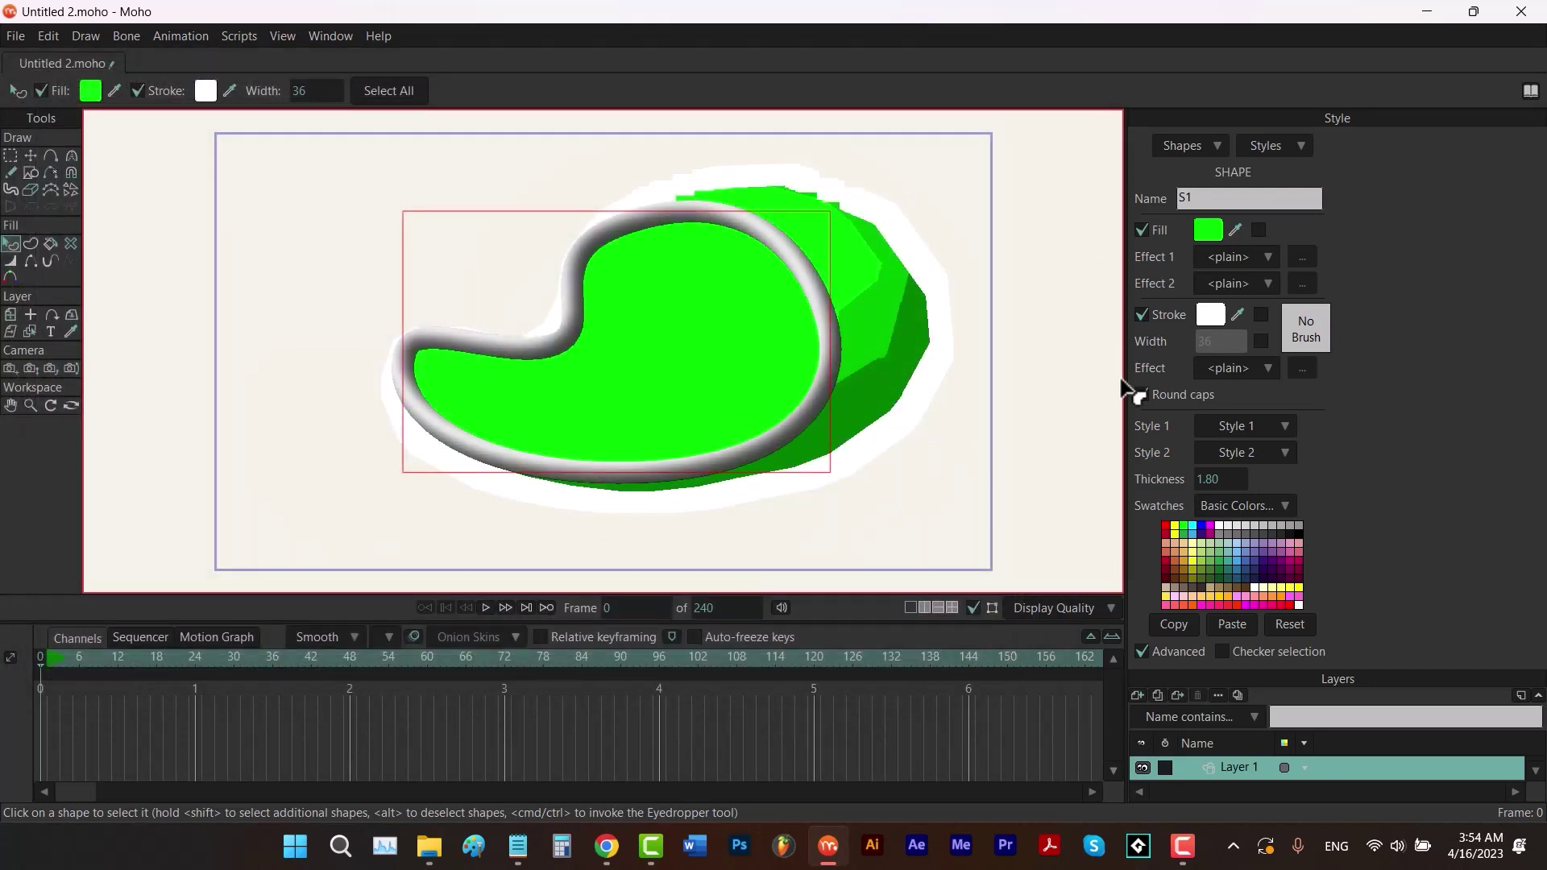